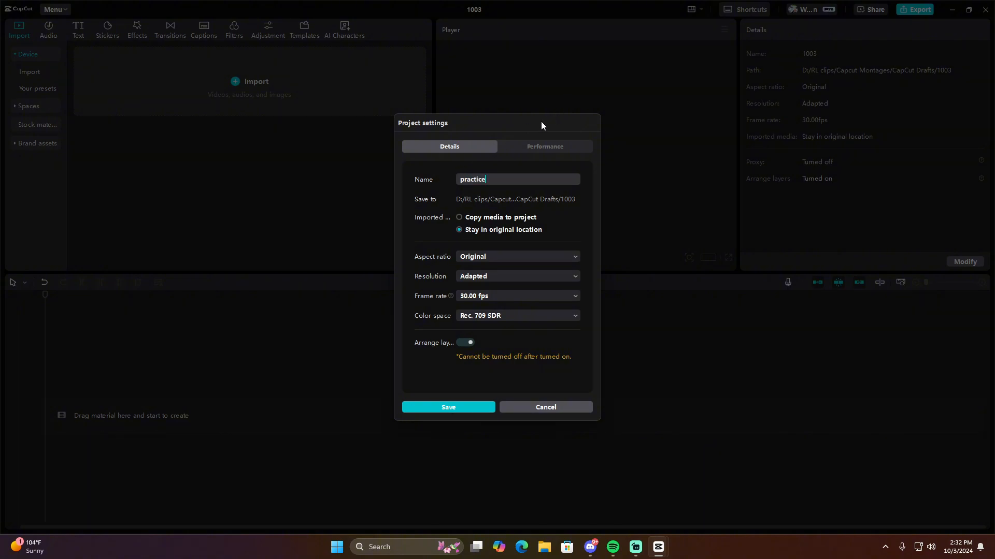
Name the project "practice 4", set its frame rate to 60.00 fps and save the project settings.
type("4")
left_click(492, 295)
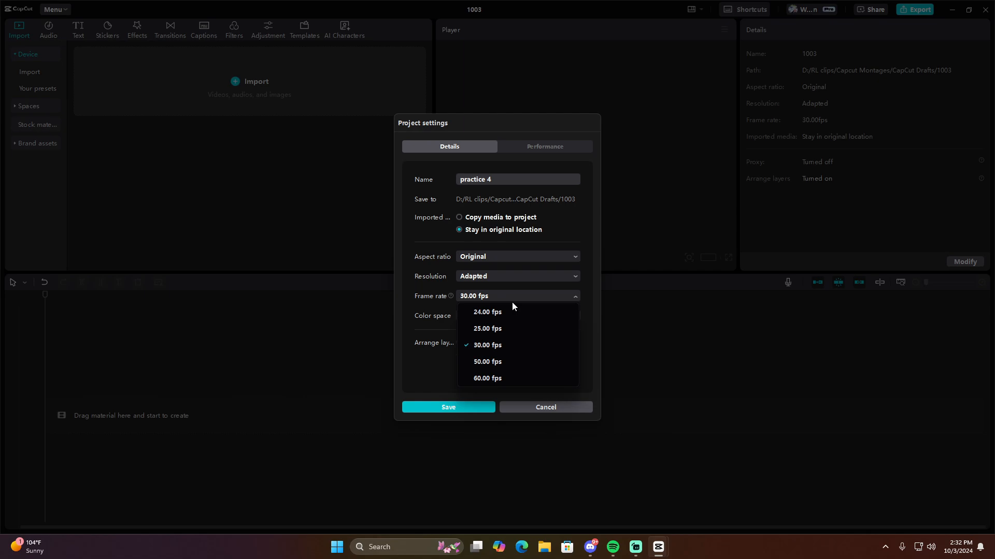
left_click(496, 379)
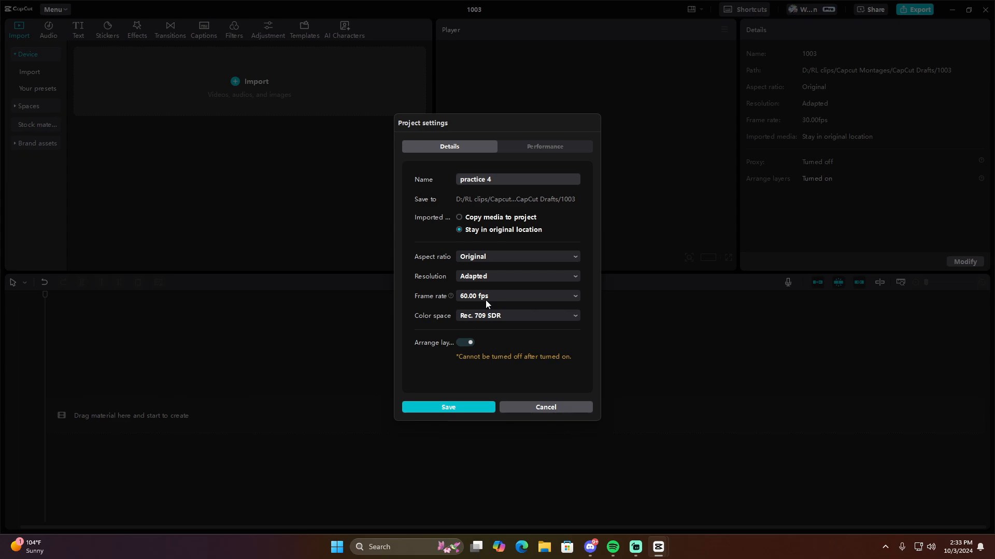
left_click(446, 407)
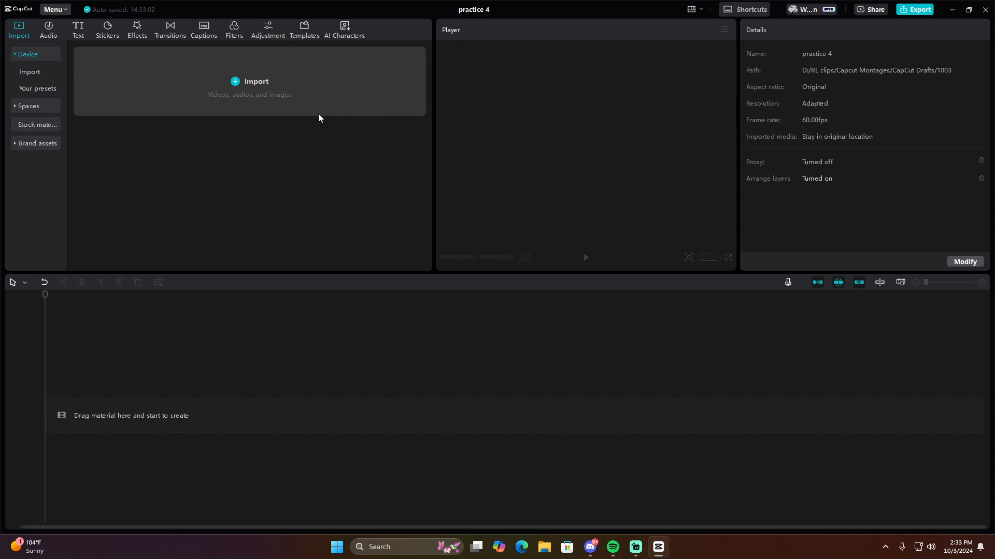
Import all the wavyy video clips from the Practice Clips folder inside Capcut Montages > Montage Clips.
left_click(287, 97)
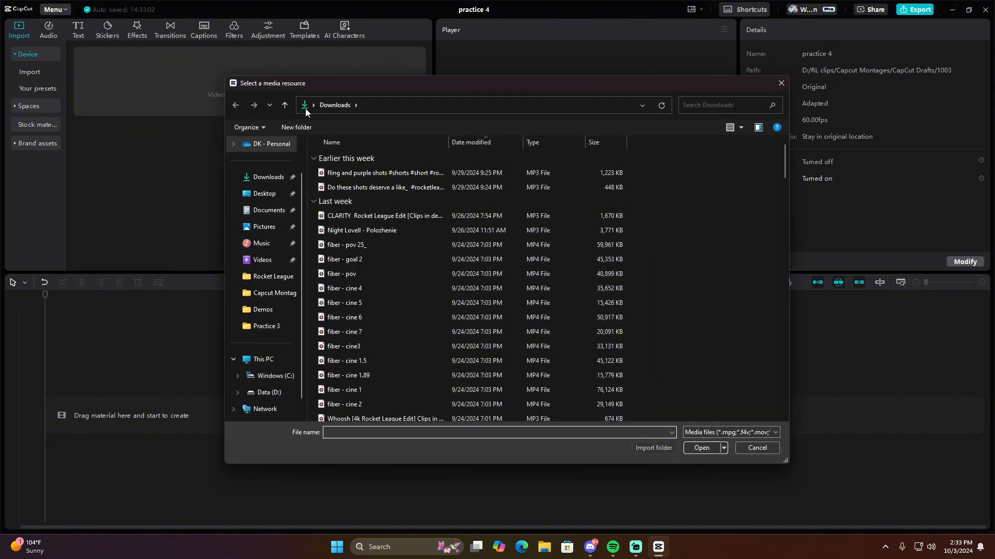
left_click(265, 292)
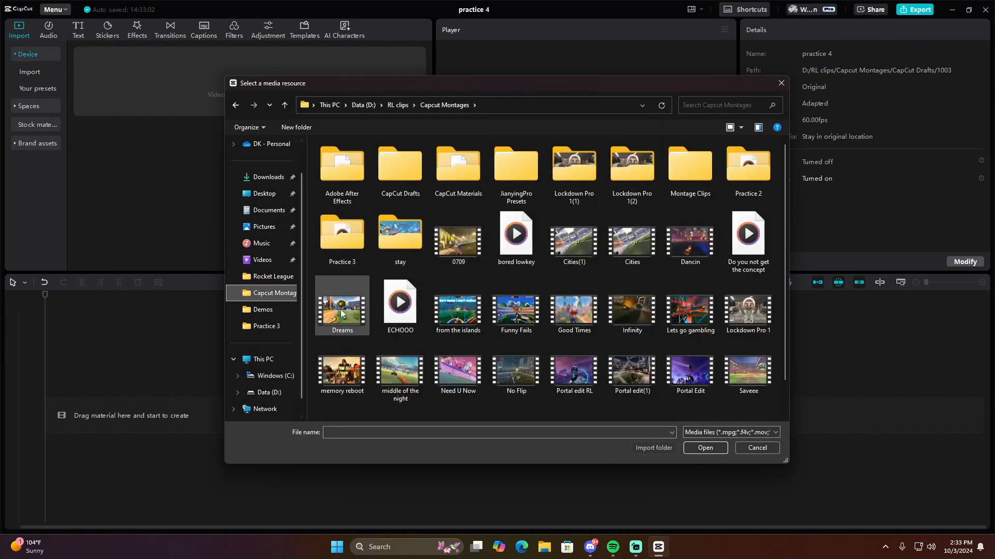
scroll(595, 279, "down", 1)
scroll(596, 282, "up", 1)
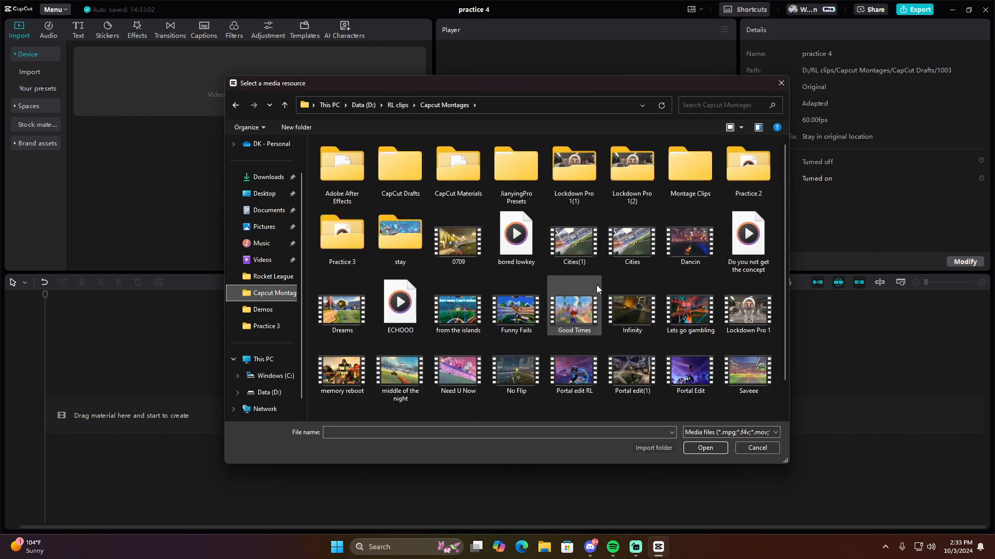
double_click(679, 168)
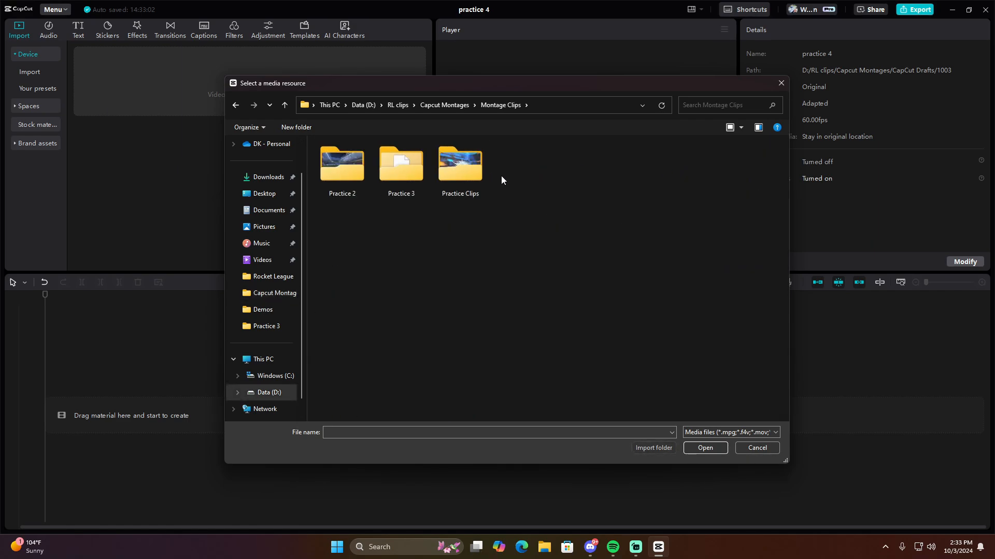
double_click(460, 166)
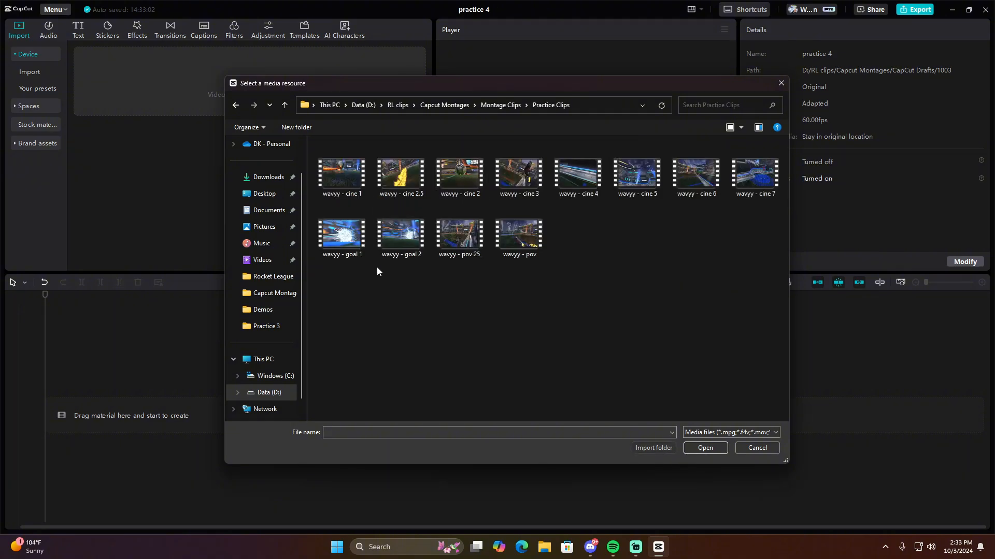
left_click_drag(755, 324, 322, 144)
left_click(705, 447)
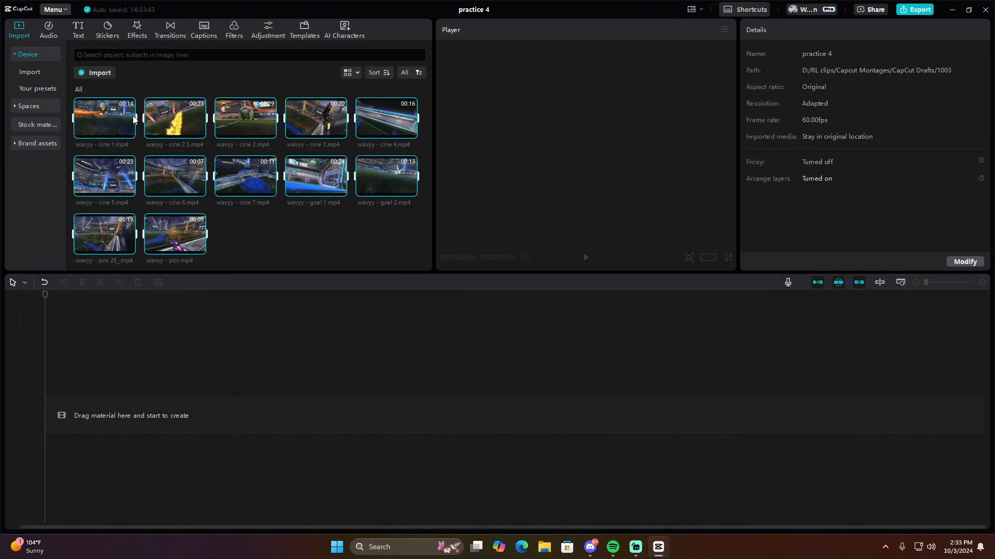
Preview the imported clips wavyy - cine 1, 2.5, 2, 3 and 4 to examine their footage.
left_click(107, 117)
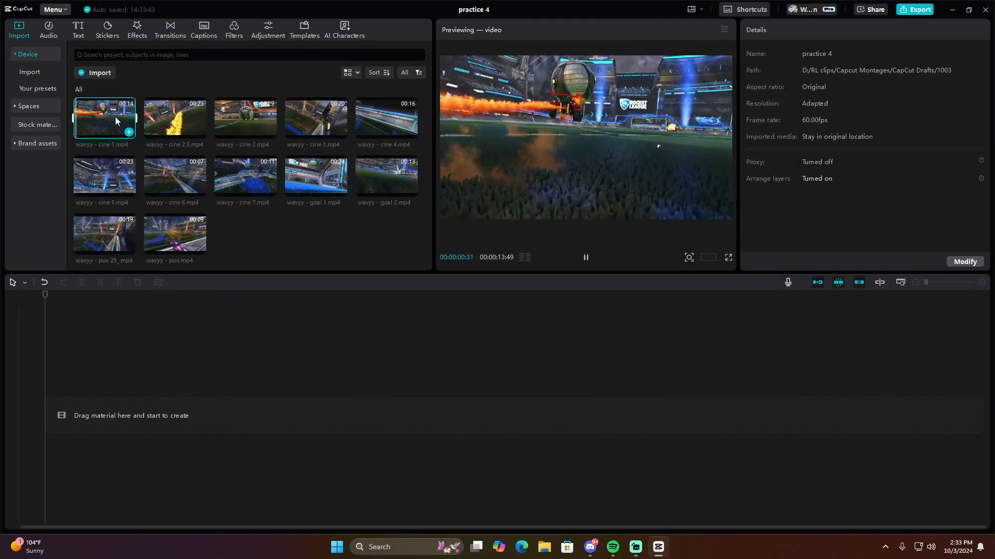
left_click(174, 115)
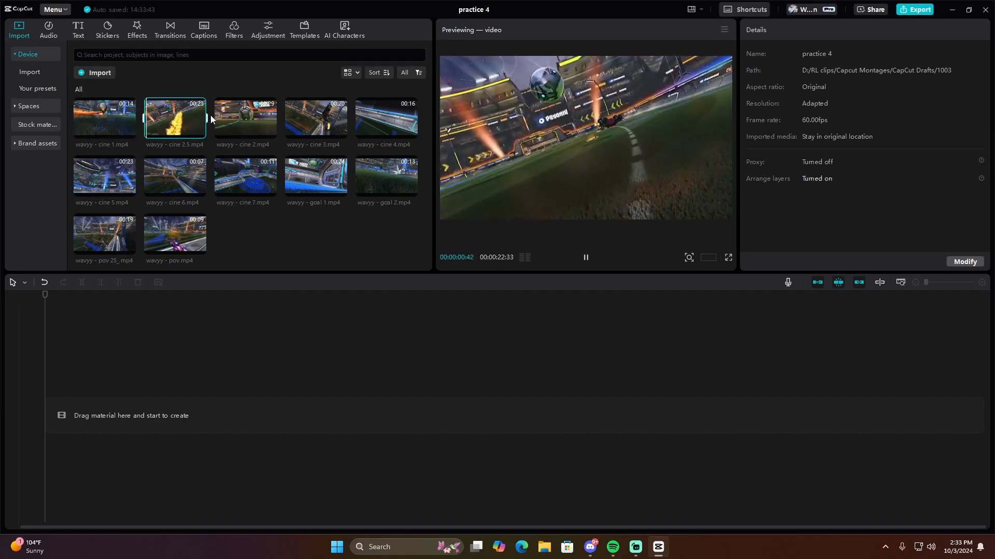
left_click(239, 116)
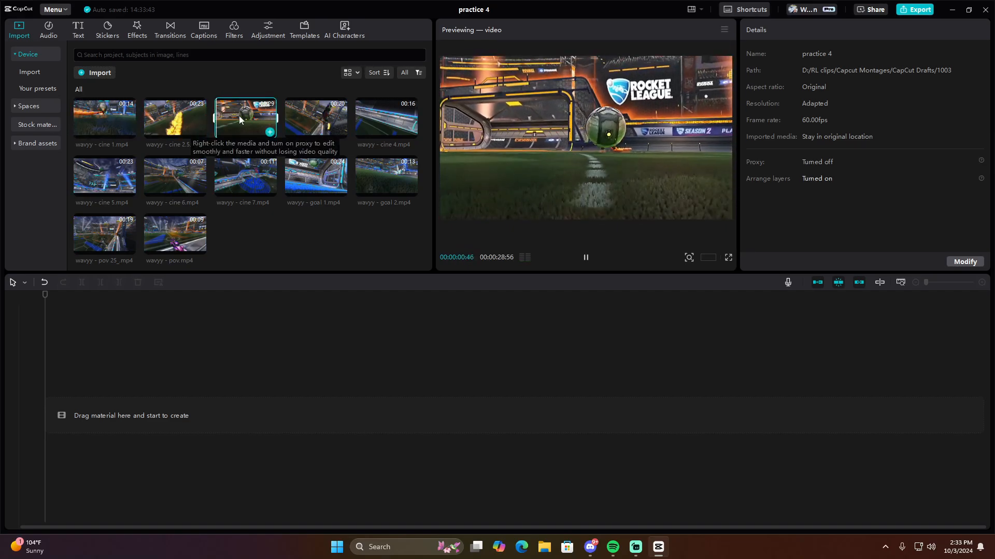
left_click(314, 116)
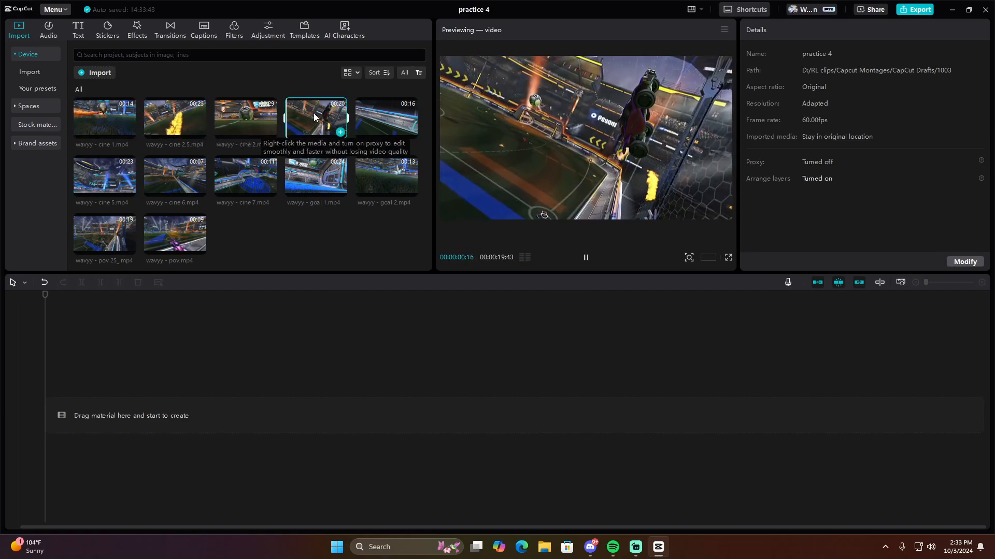
left_click(371, 117)
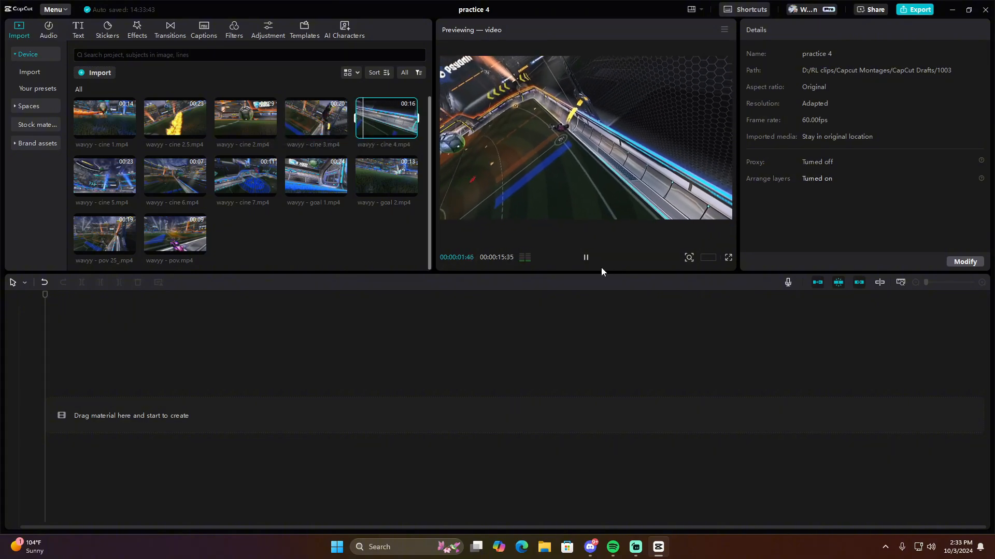
left_click(585, 258)
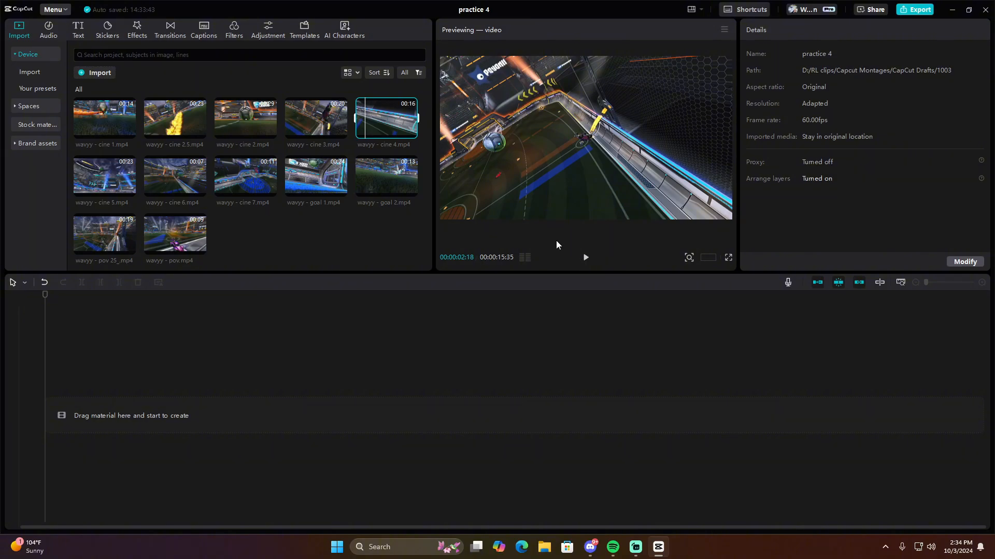
left_click(249, 112)
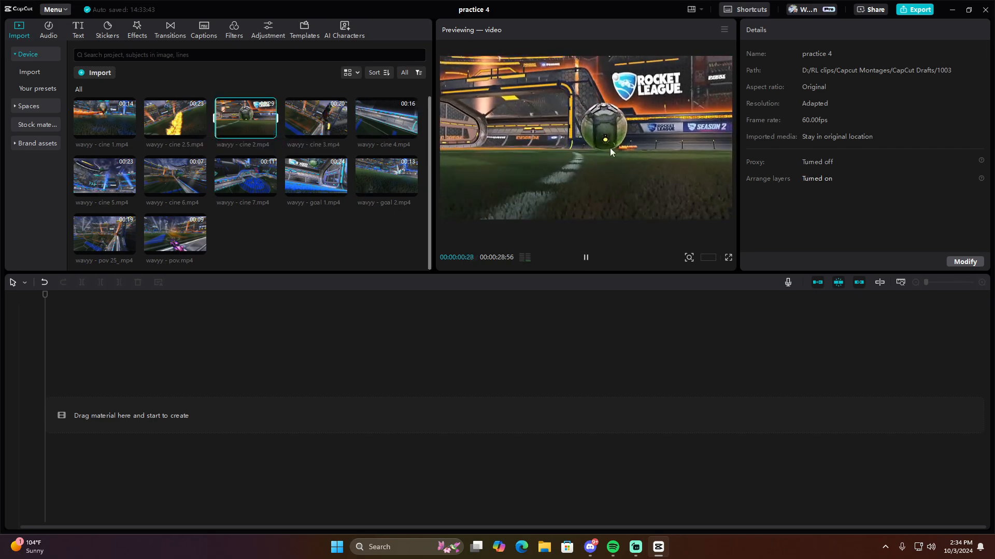
left_click(587, 259)
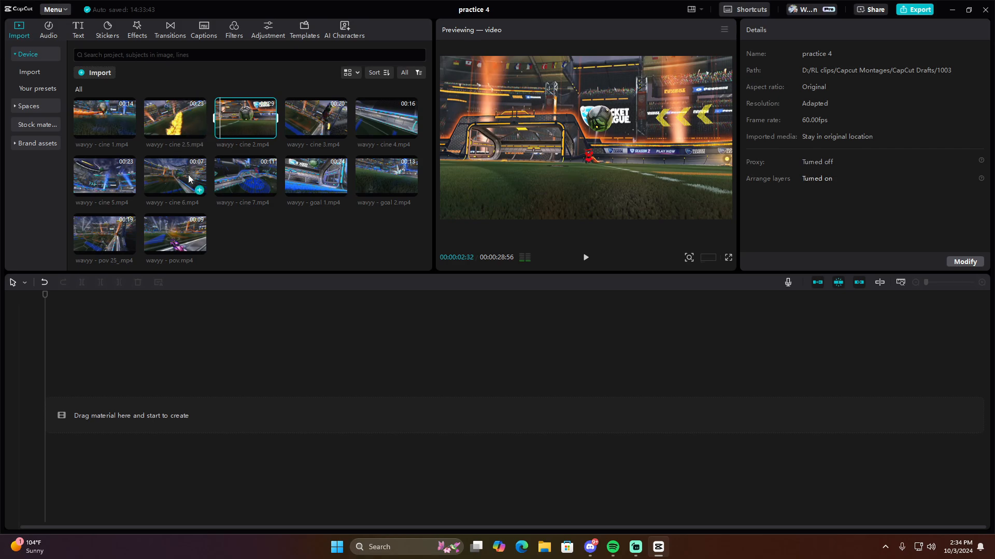
left_click(99, 123)
key("space")
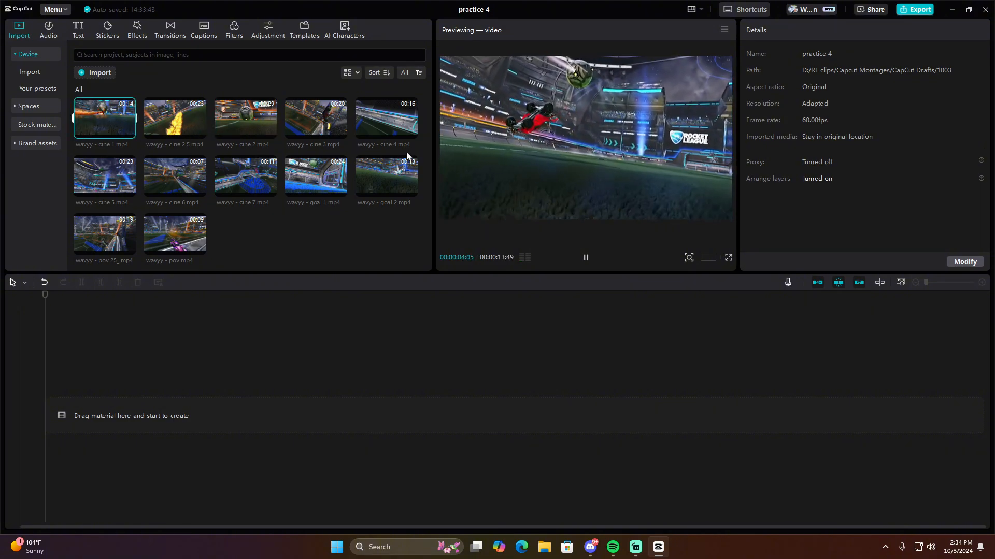
key("space")
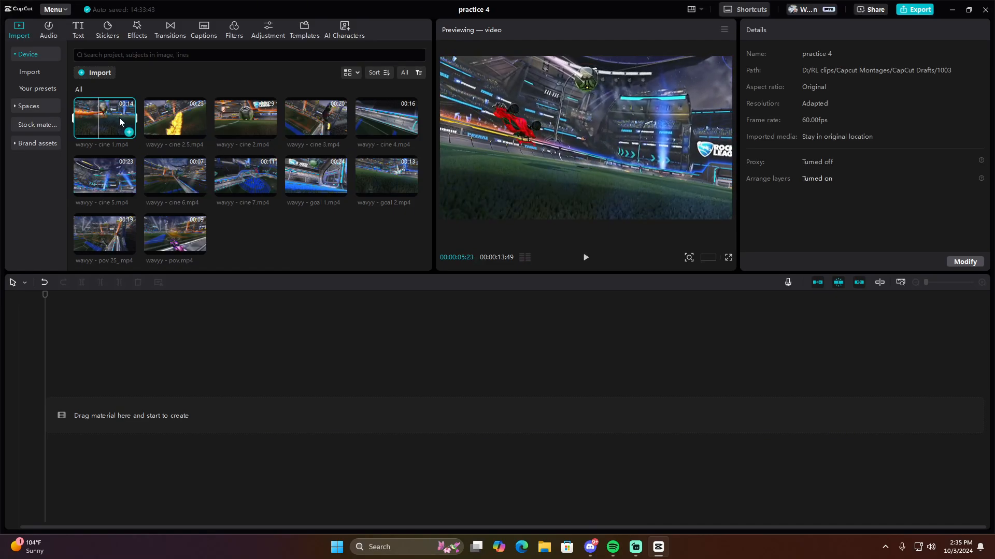
Place wavyy - cine 2.5, cine 1 and cine 2 one after another on the timeline's main track.
left_click(173, 120)
key("space")
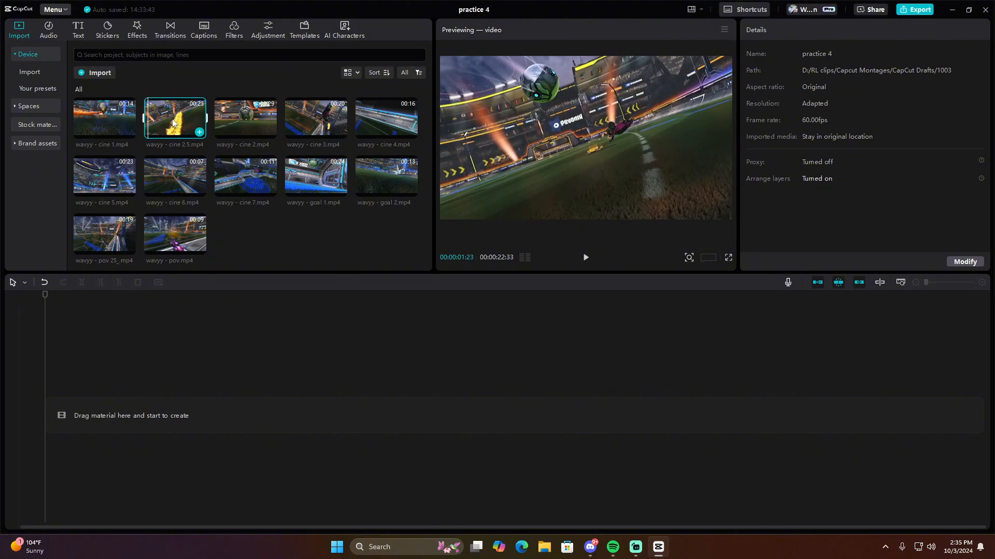
left_click_drag(173, 122, 104, 408)
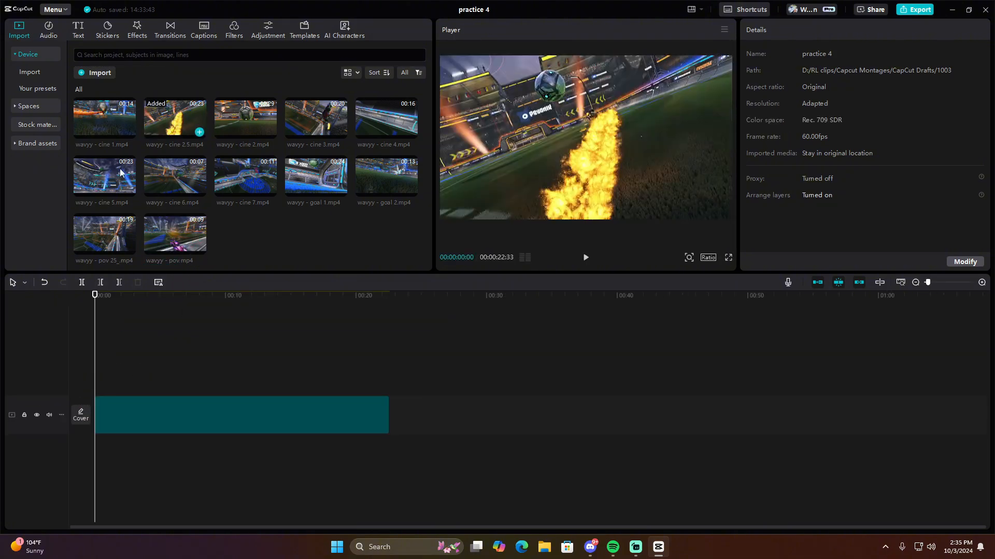
left_click_drag(99, 115, 399, 415)
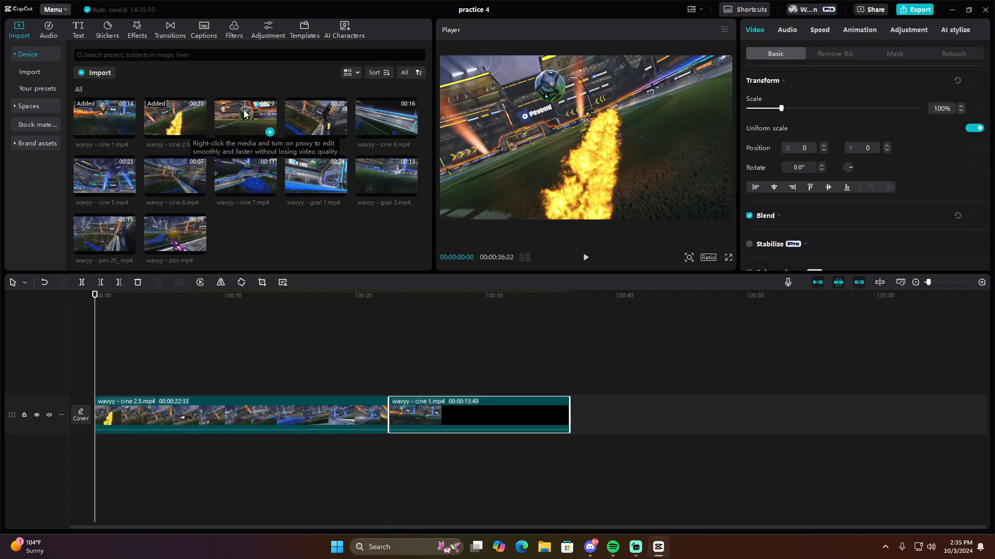
left_click_drag(244, 110, 591, 406)
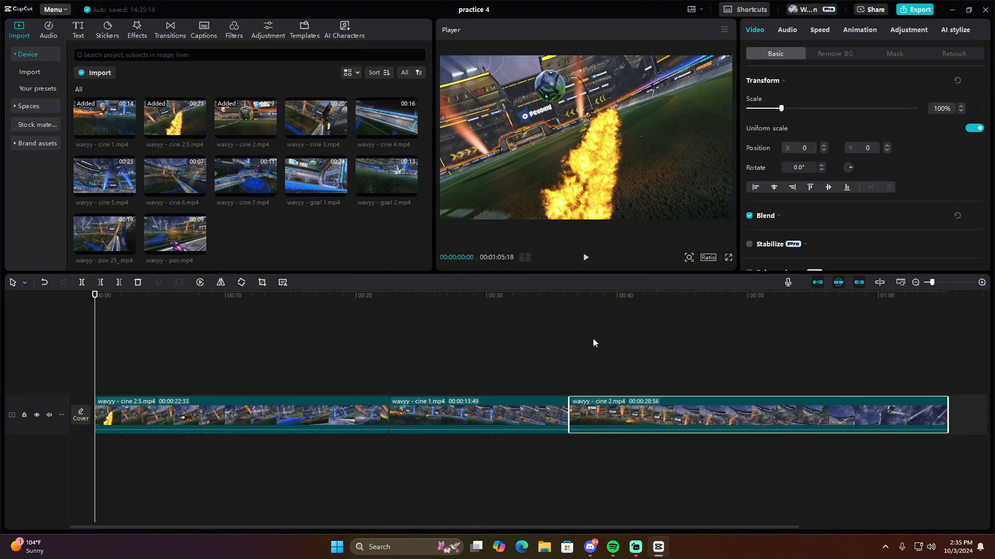
Import the CLARITY Rocket League Edit MP3 from Downloads and place it below the video clips, starting at 0:00.
left_click(99, 73)
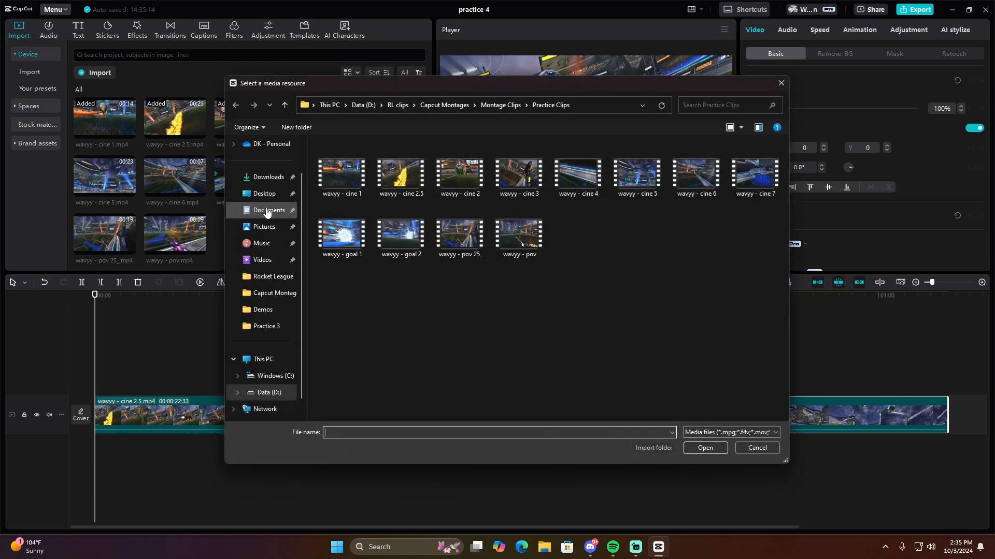
scroll(269, 215, "up", 1)
left_click(268, 214)
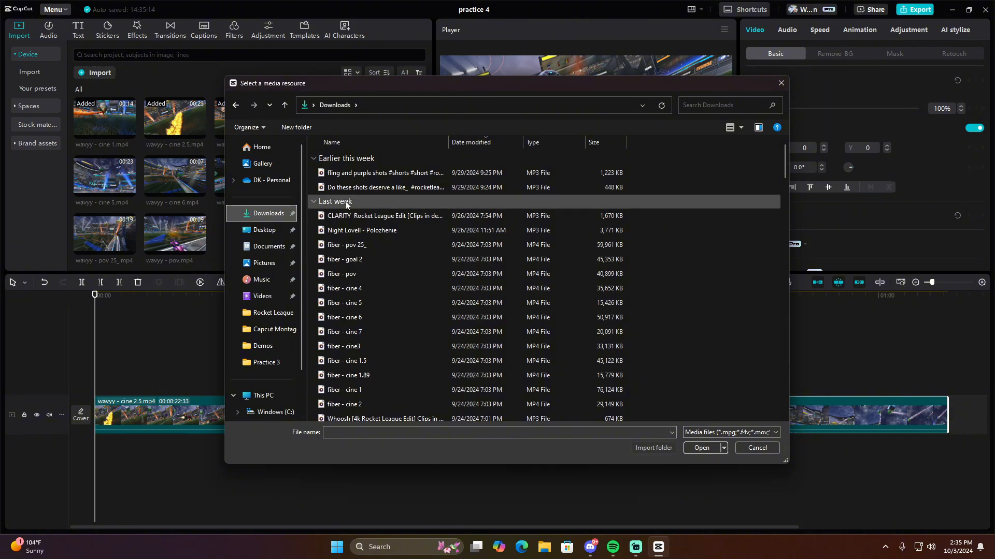
double_click(393, 217)
left_click_drag(262, 235, 102, 458)
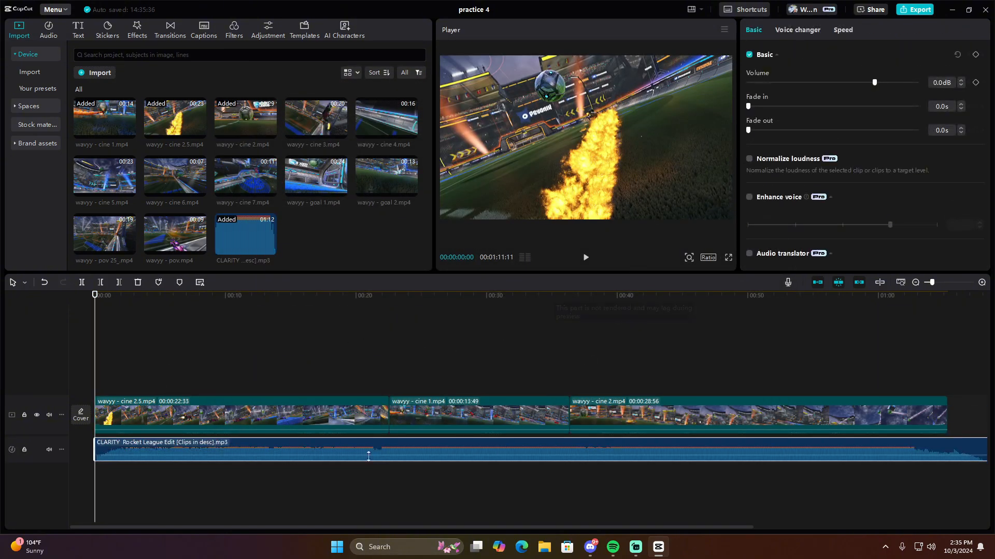
Normalize the CLARITY music track's loudness and give it a fade-in of about 1.9 s.
left_click(749, 159)
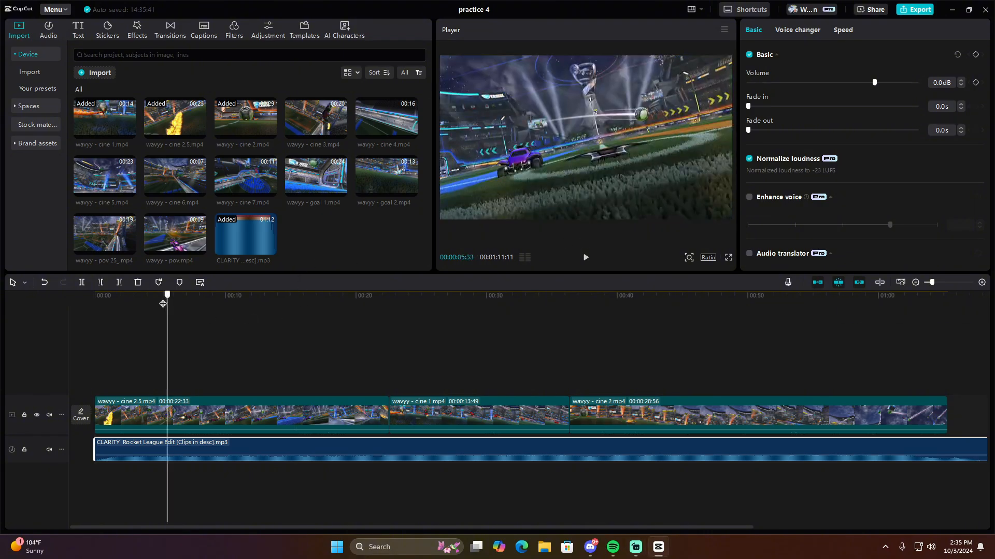
key("space")
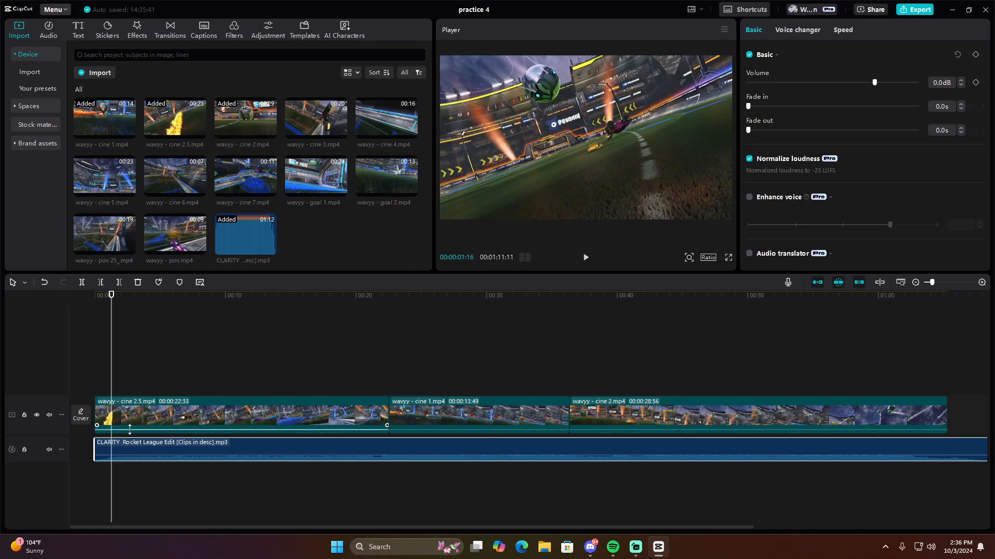
left_click_drag(97, 449, 122, 453)
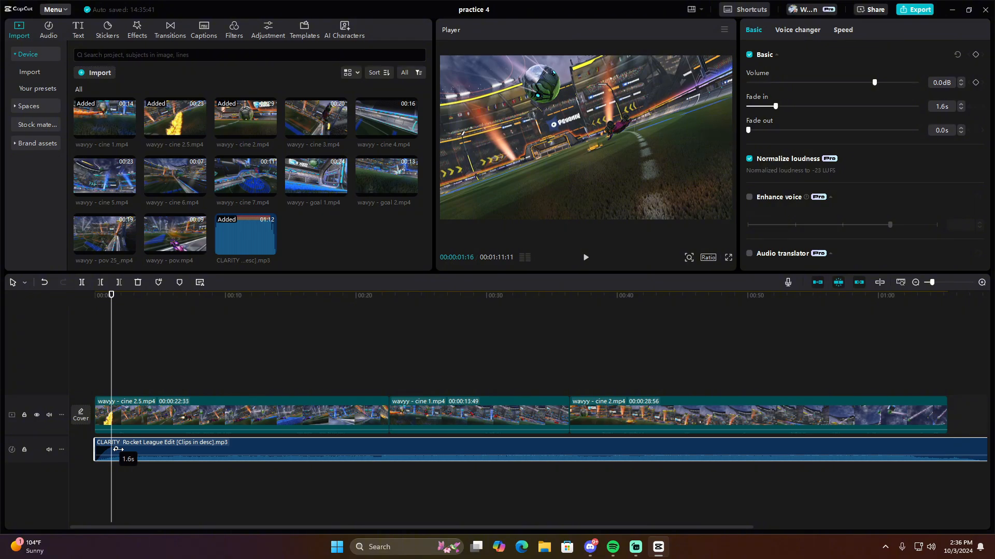
left_click_drag(117, 454, 126, 455)
left_click_drag(110, 320, 96, 305)
key("space")
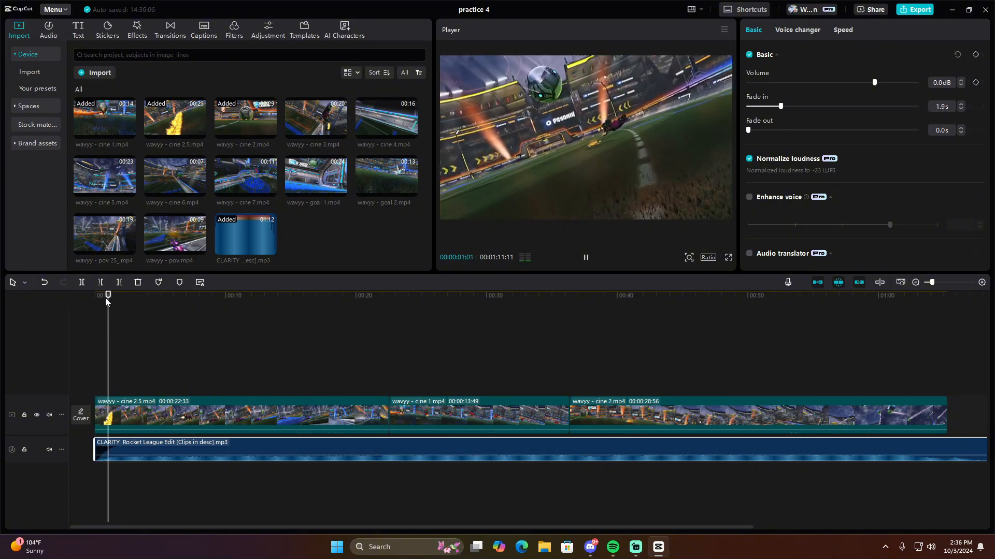
key("space")
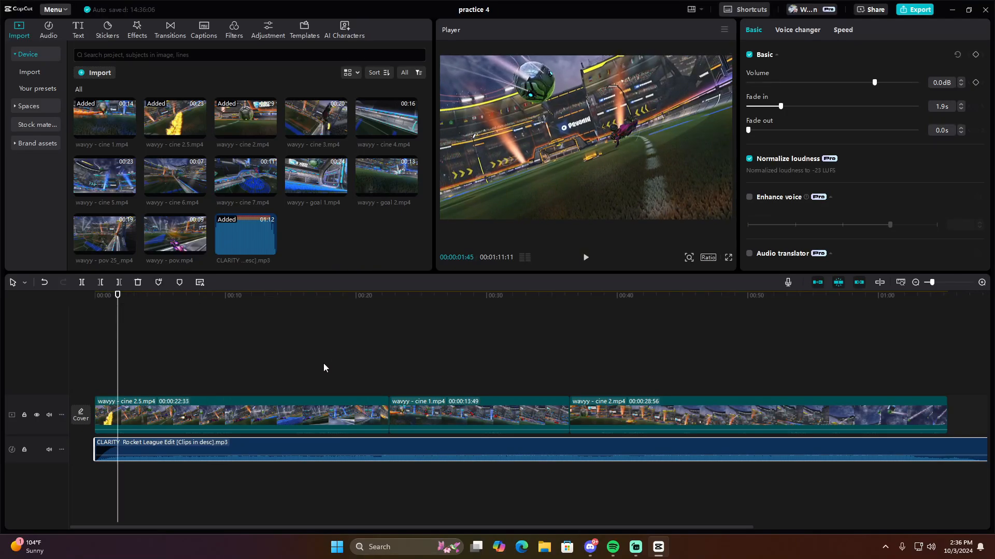
Add wavyy - cine 3 to the end of the main track, directly after cine 2.
left_click(317, 120)
left_click(378, 116)
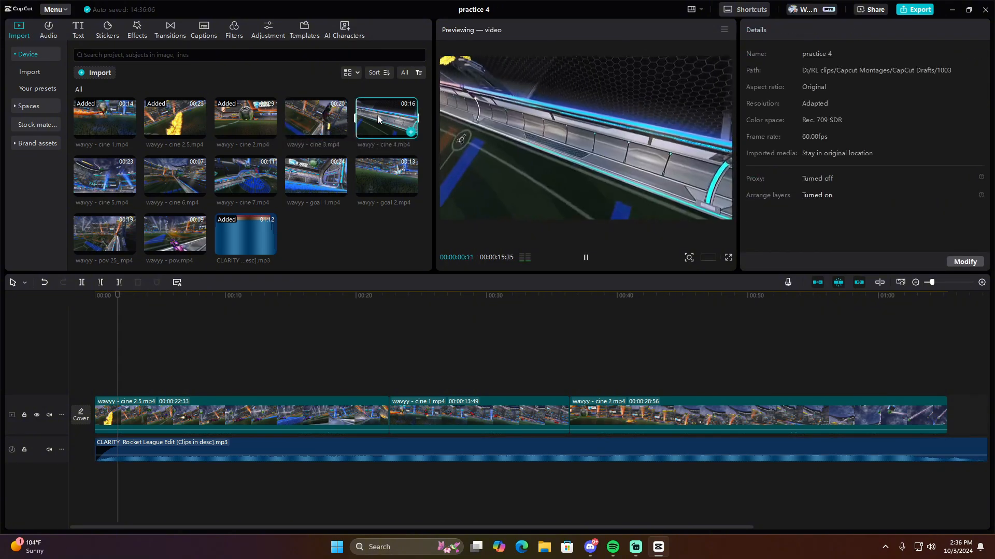
left_click_drag(361, 115, 952, 412)
Mute all four video clips on the main track together by lowering their volume to -∞ dB.
left_click_drag(470, 297, 93, 352)
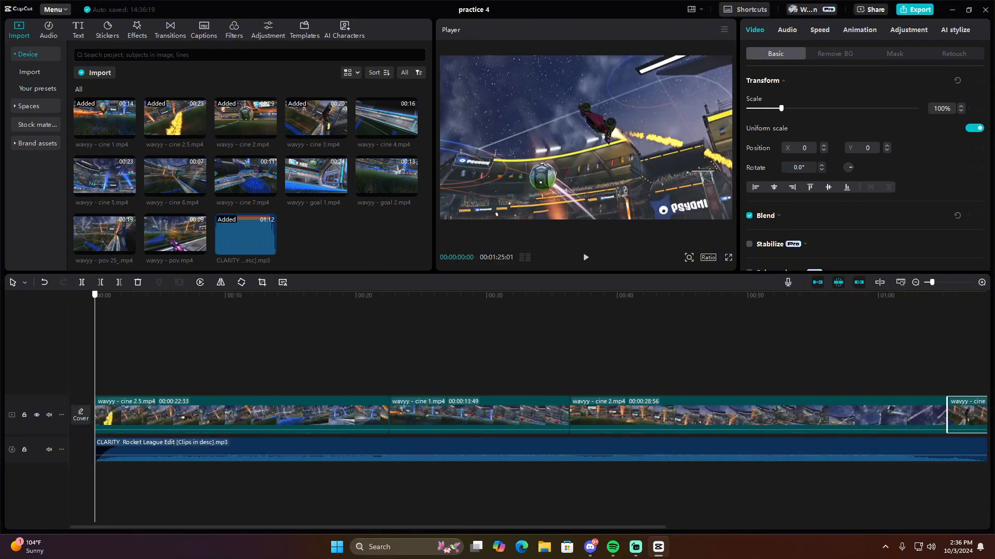
left_click_drag(406, 349, 984, 334)
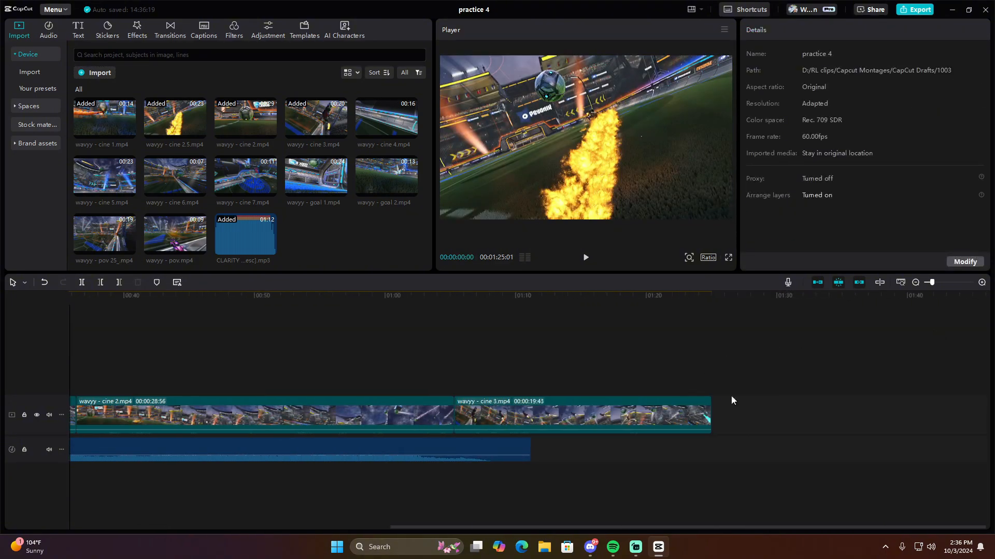
left_click_drag(794, 412, 70, 434)
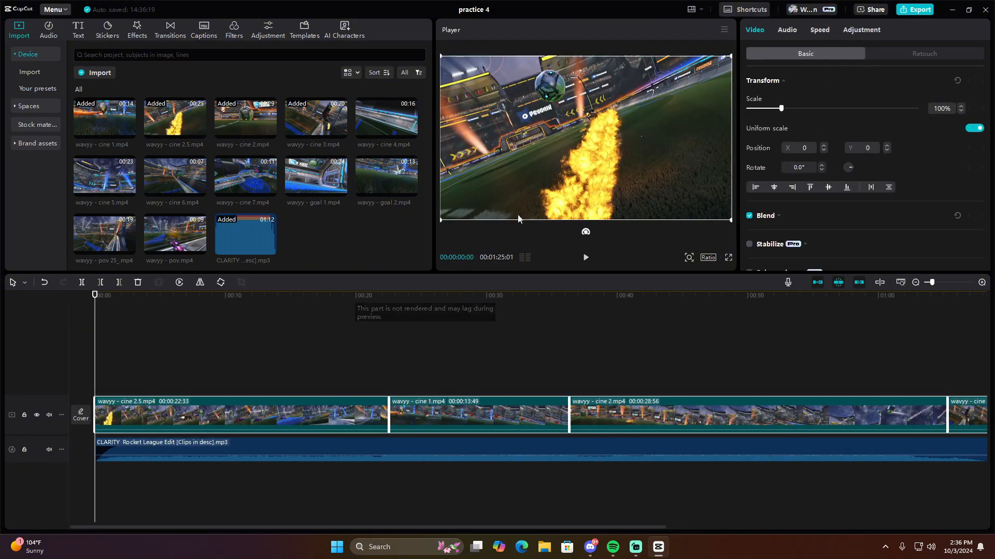
left_click(790, 30)
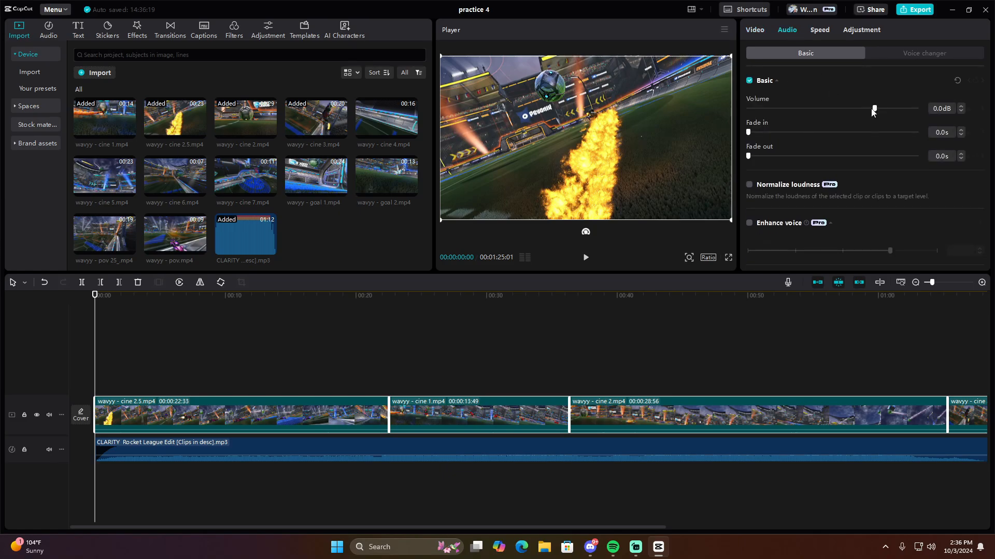
left_click_drag(873, 110, 688, 127)
Shorten wavyy - cine 2.5 from its end to about 3 s, checking the cut in playback.
left_click(272, 404)
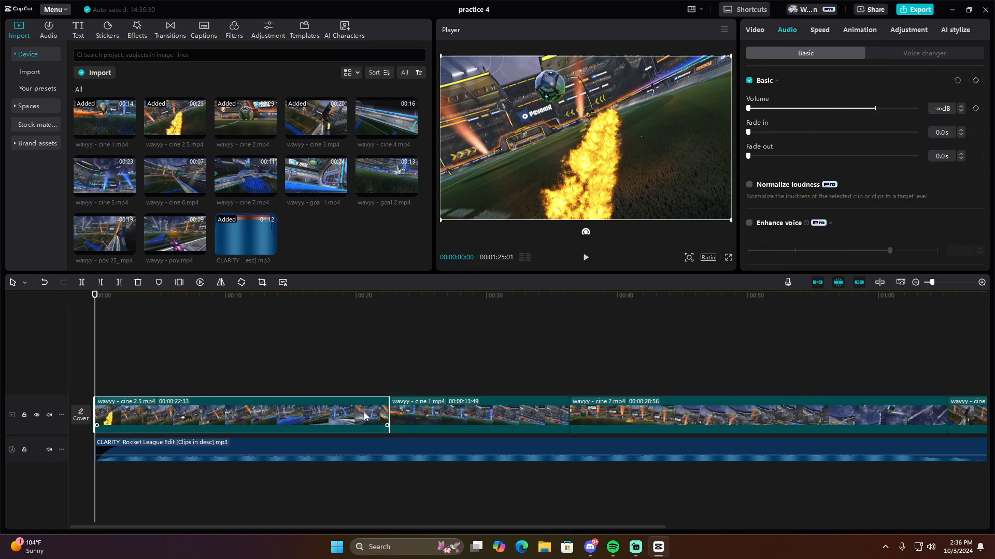
left_click_drag(387, 408, 121, 417)
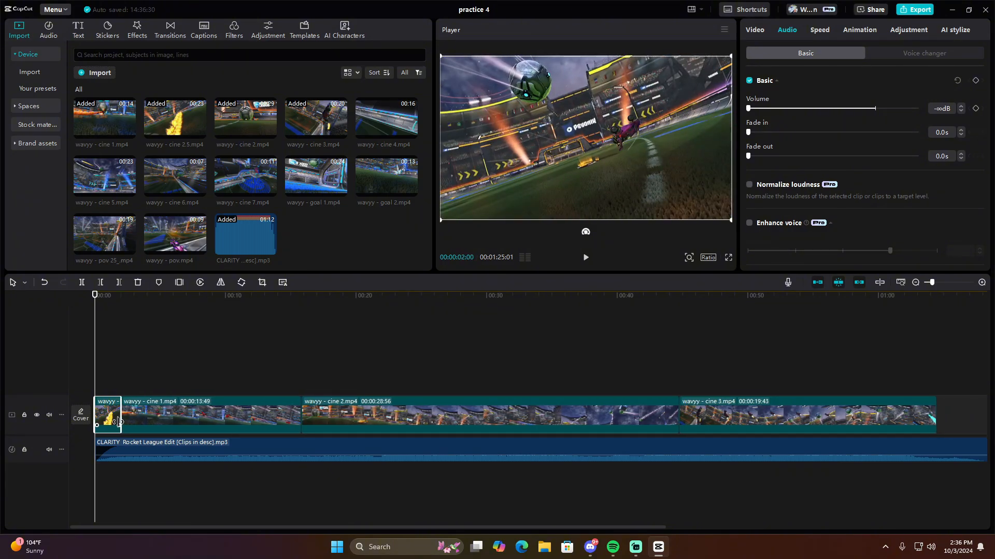
key("space")
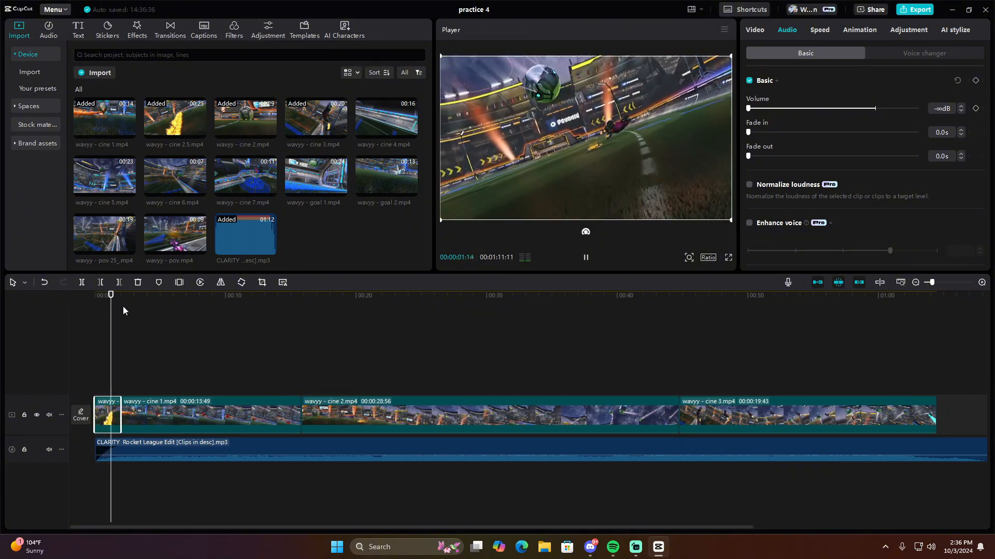
key("space")
left_click(155, 410)
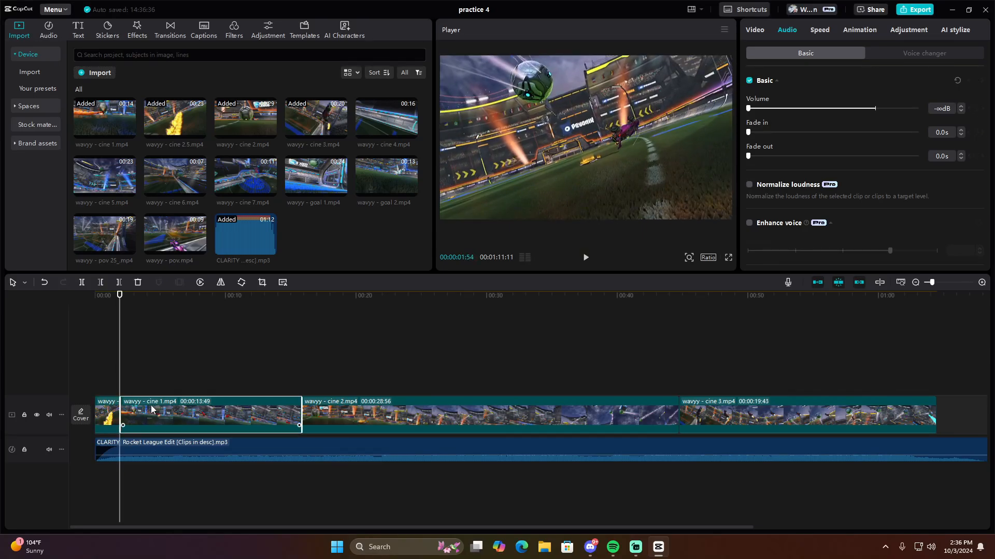
key("space")
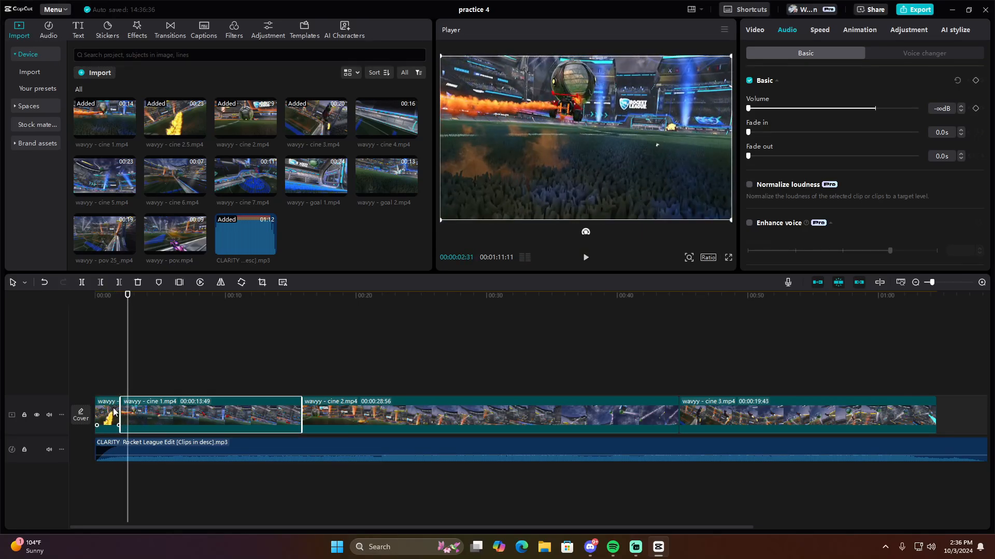
left_click_drag(115, 411, 133, 409)
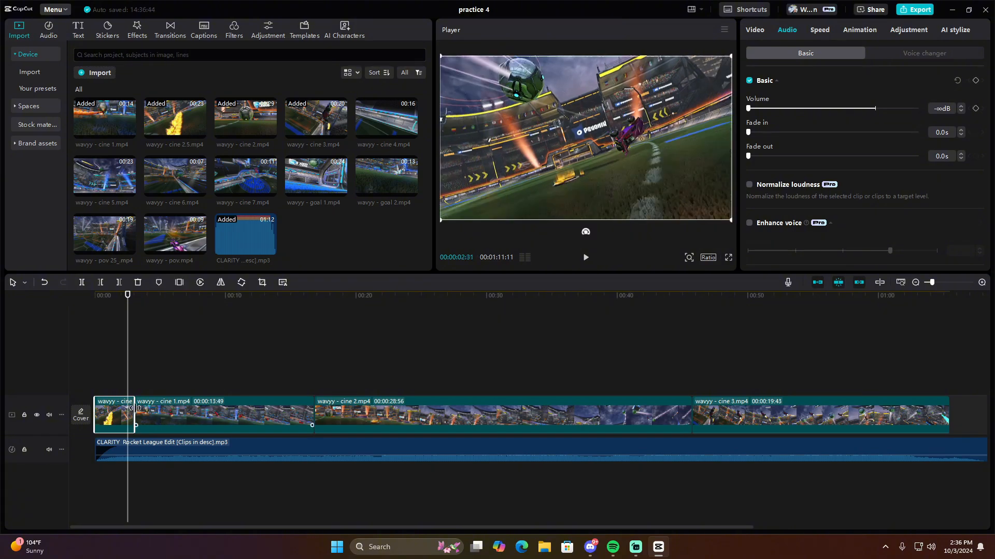
Shorten wavyy - cine 1 from its end so it finishes at about 6 s on the timeline.
left_click(155, 410)
key("space")
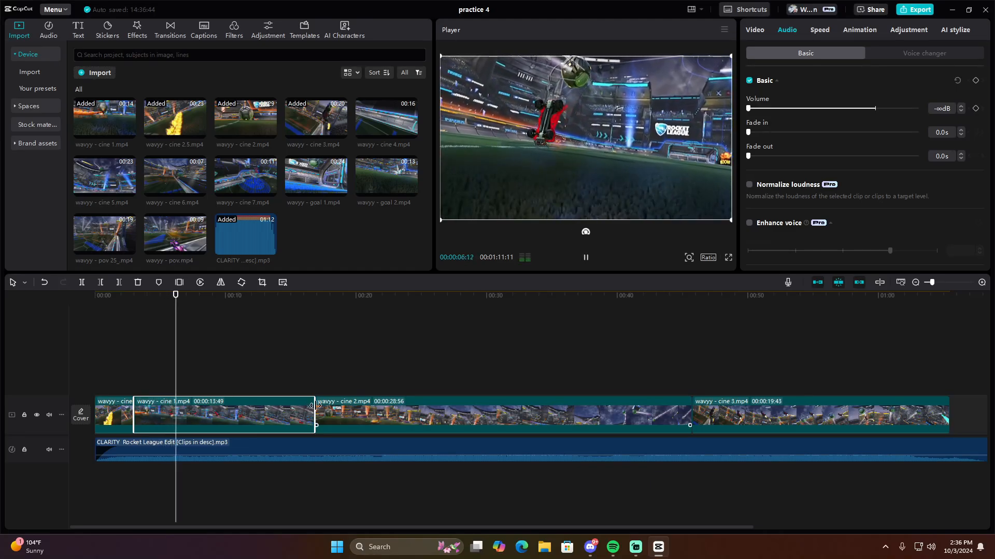
left_click_drag(315, 405, 173, 410)
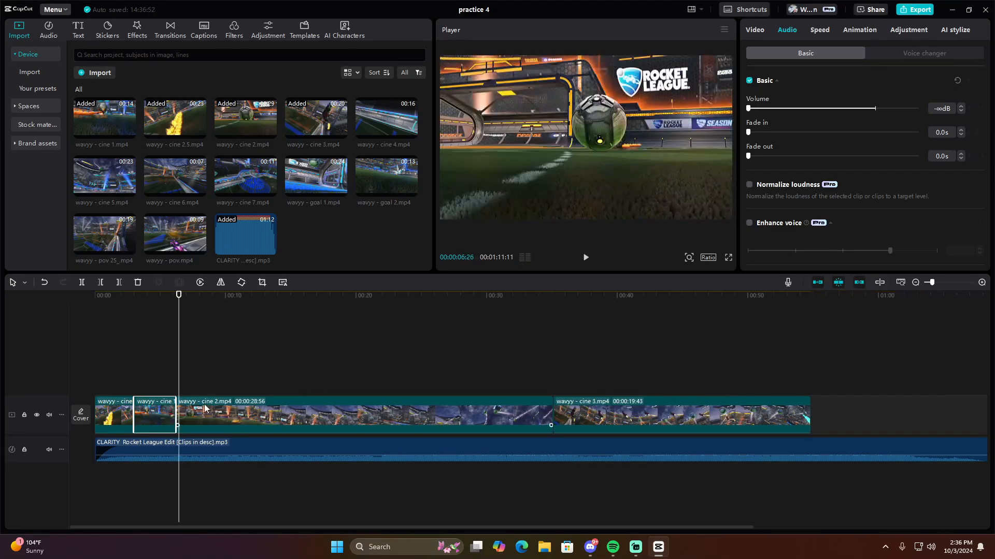
Play the cuts around wavyy - cine 1 and remove that clip from the timeline.
left_click(184, 415)
key("space")
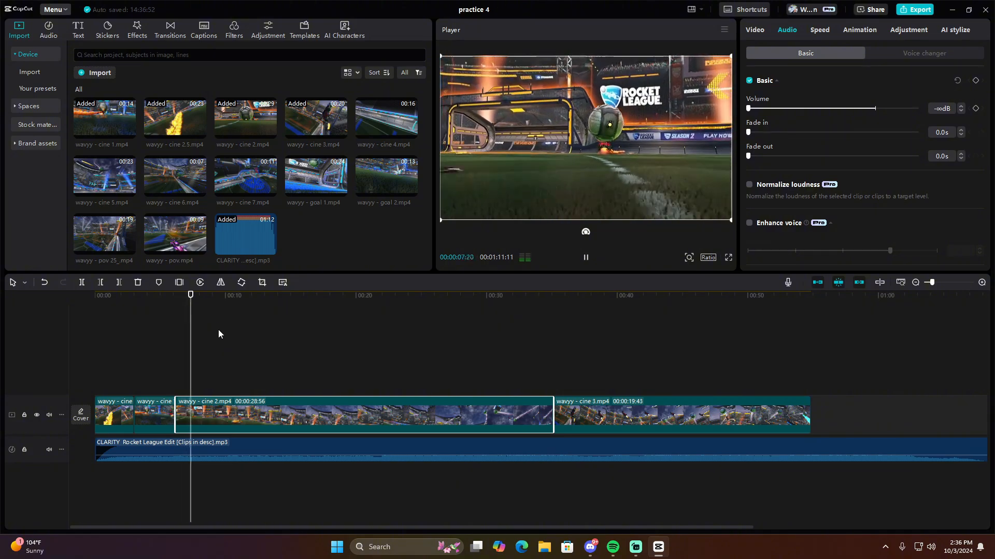
key("space")
left_click(130, 300)
key("space")
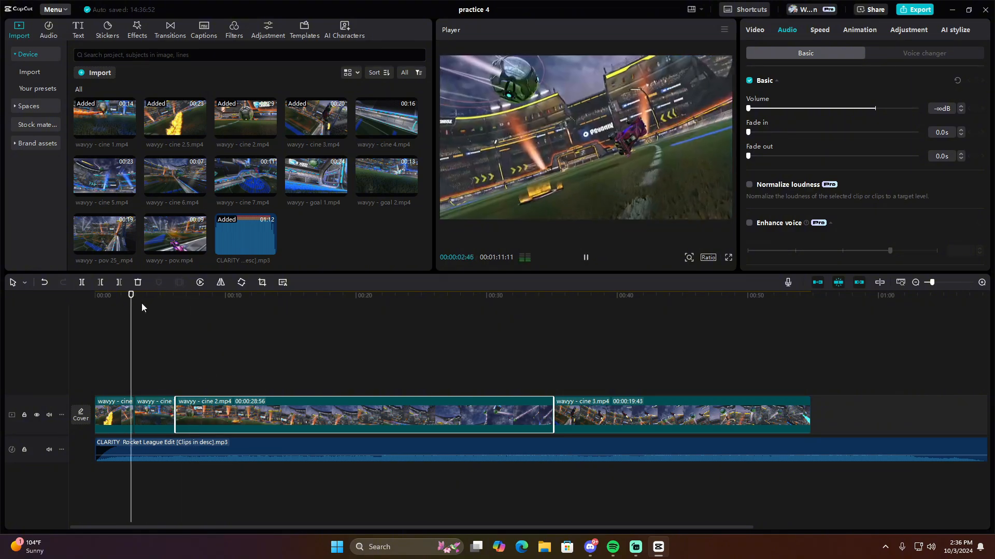
left_click(166, 414)
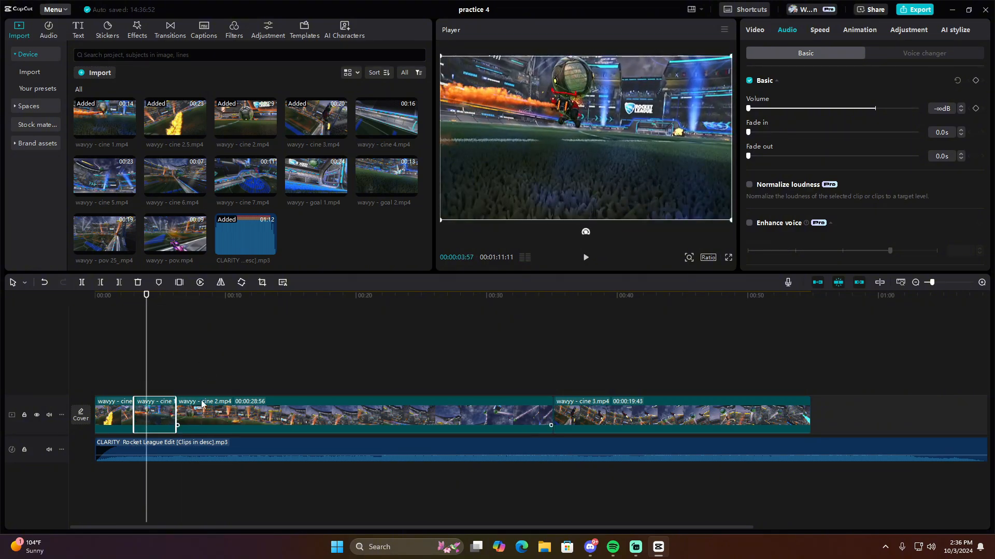
key("Delete")
Split wavyy - cine 2 at 00:00:06:47 and delete the part after the cut.
left_click(195, 399)
key("space")
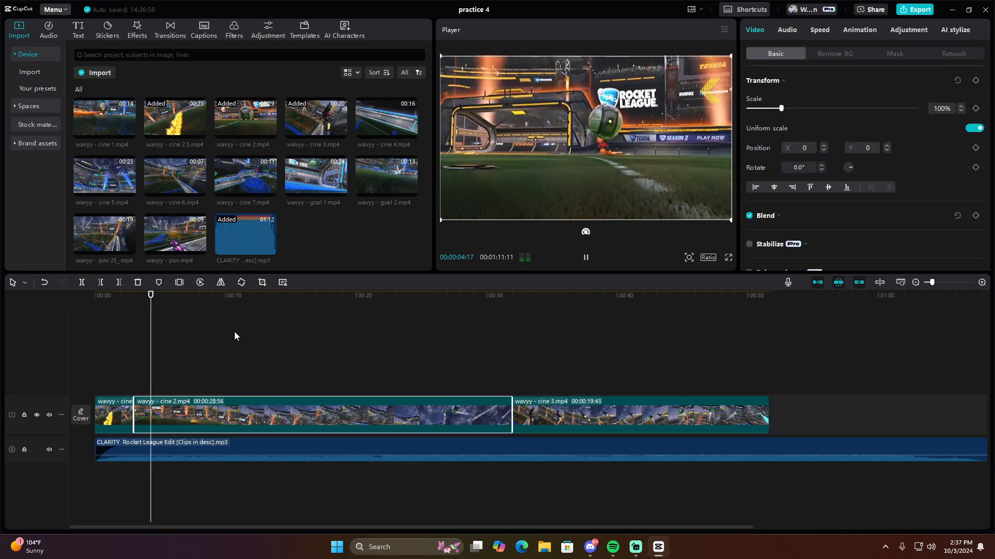
left_click_drag(157, 294, 137, 295)
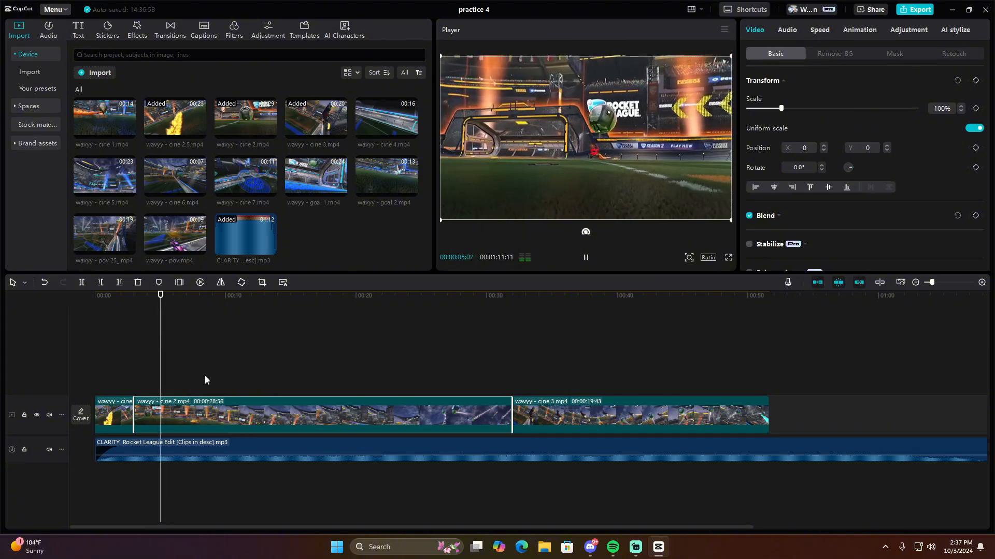
key("space")
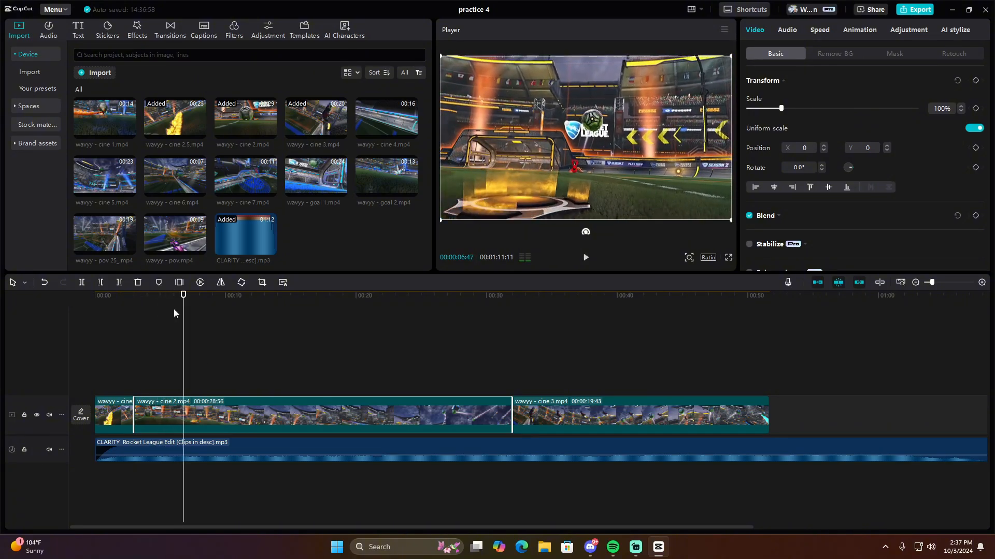
key("ctrl+b")
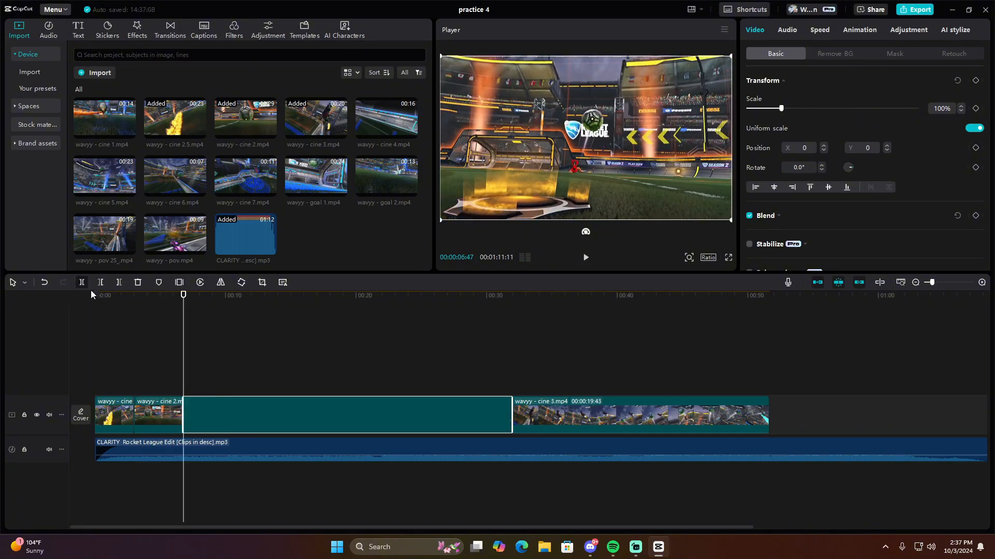
key("Delete")
Insert wavyy - pov between cine 2 and cine 3, and trim its start to leave a duration of 00:00:07:37.
key("space")
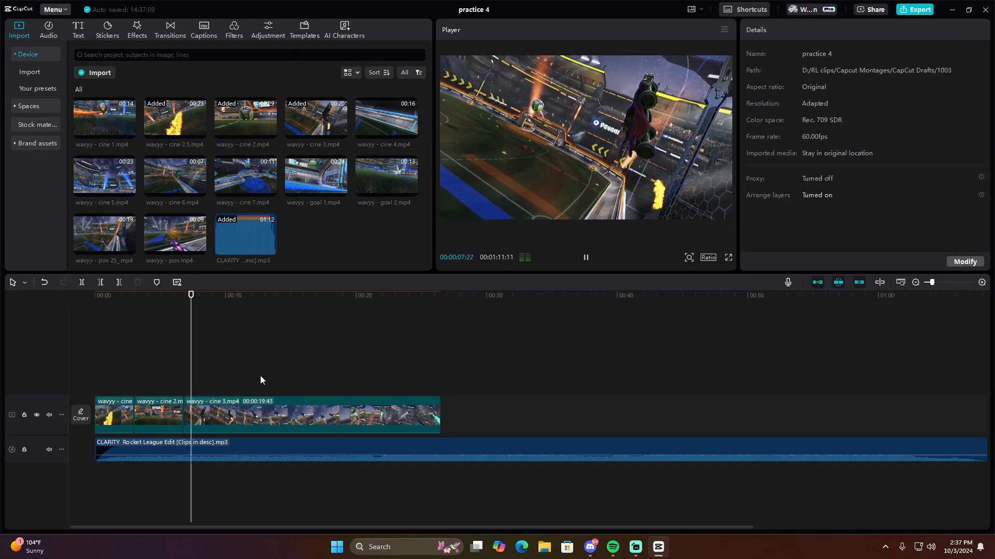
key("space")
left_click(220, 419)
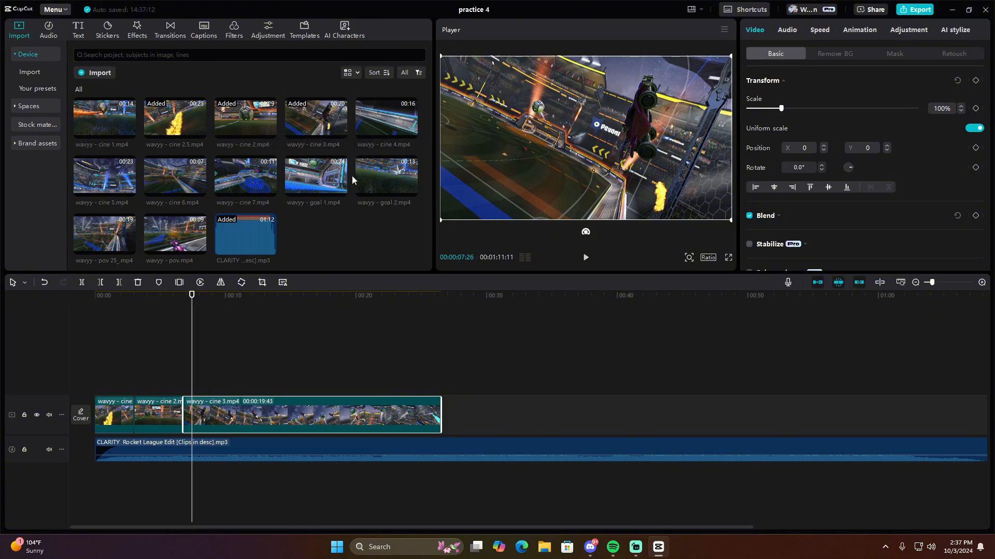
left_click(173, 236)
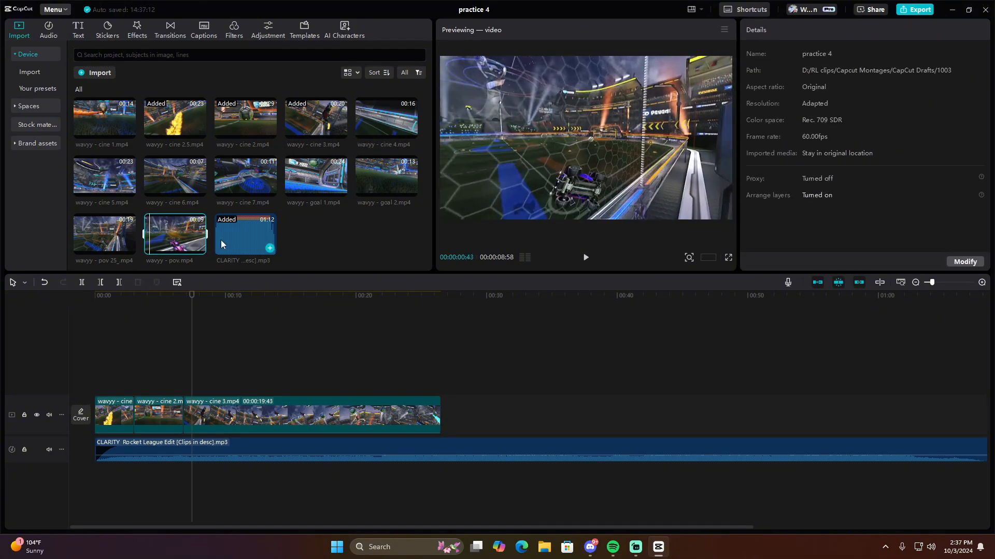
left_click_drag(187, 259, 195, 414)
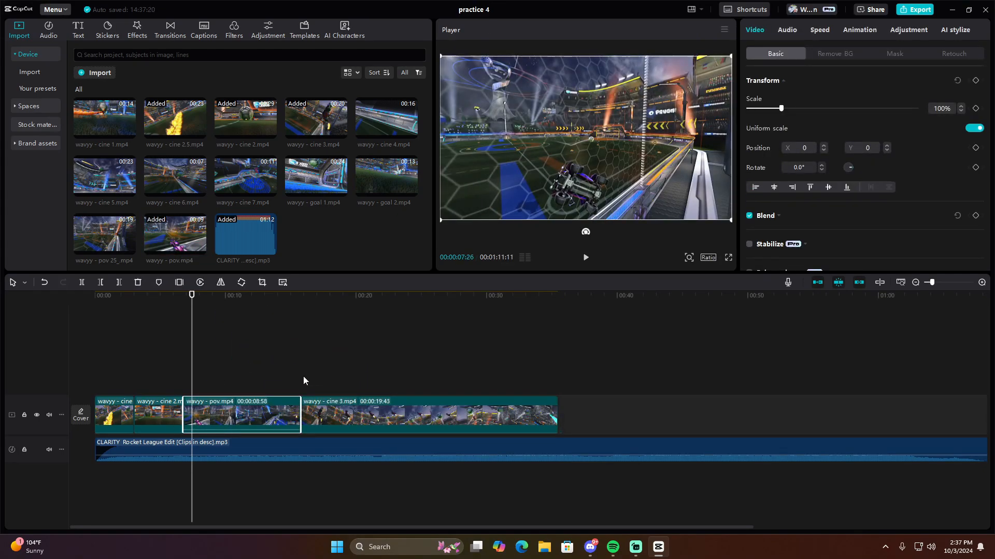
key("space")
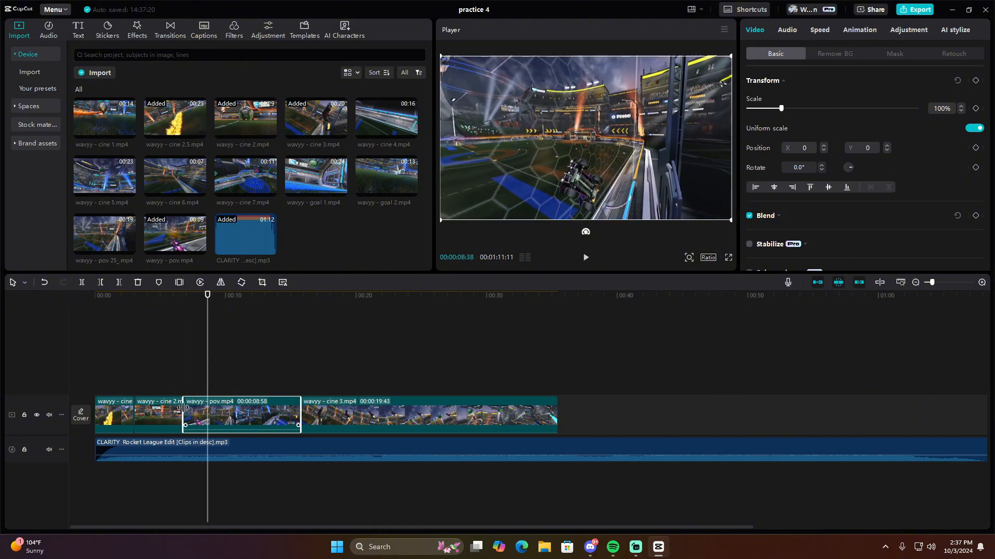
left_click_drag(184, 410, 201, 409)
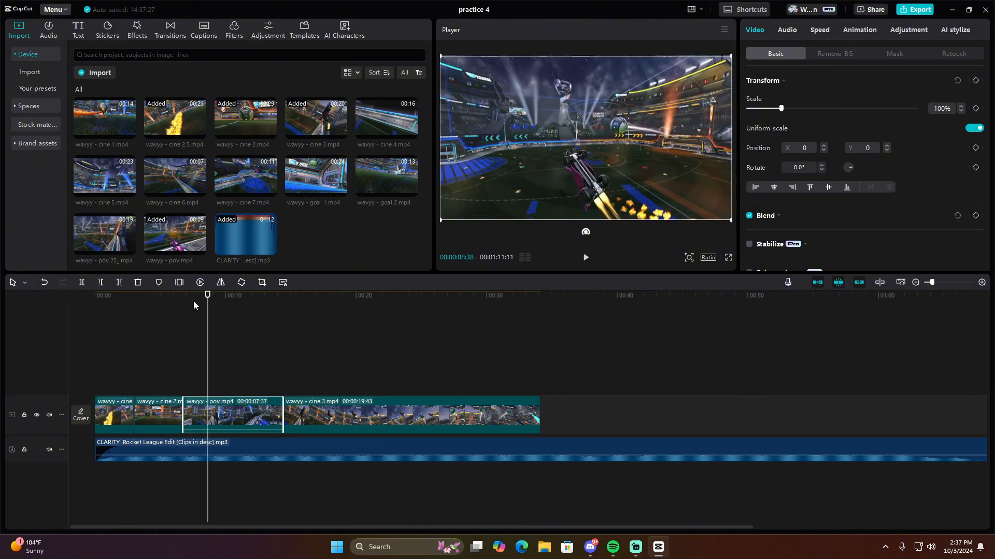
Play the montage from the beginning to the start of wavyy - pov to check the cuts against the music.
left_click_drag(200, 331, 151, 318)
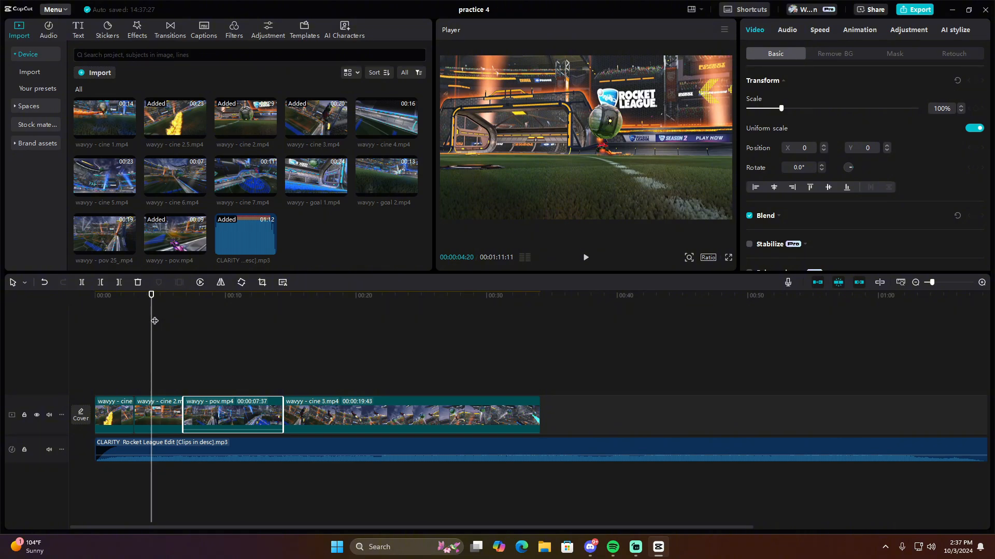
left_click(90, 306)
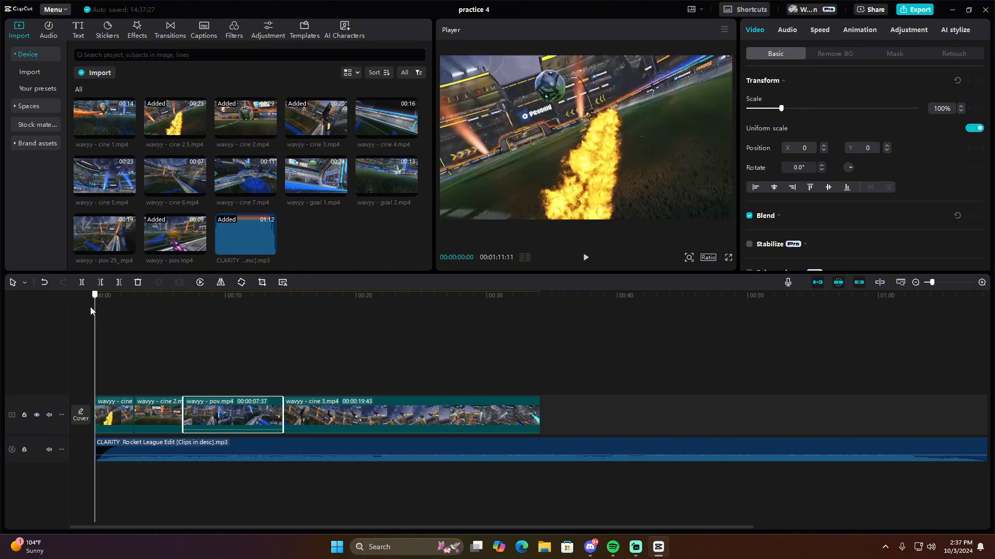
key("space")
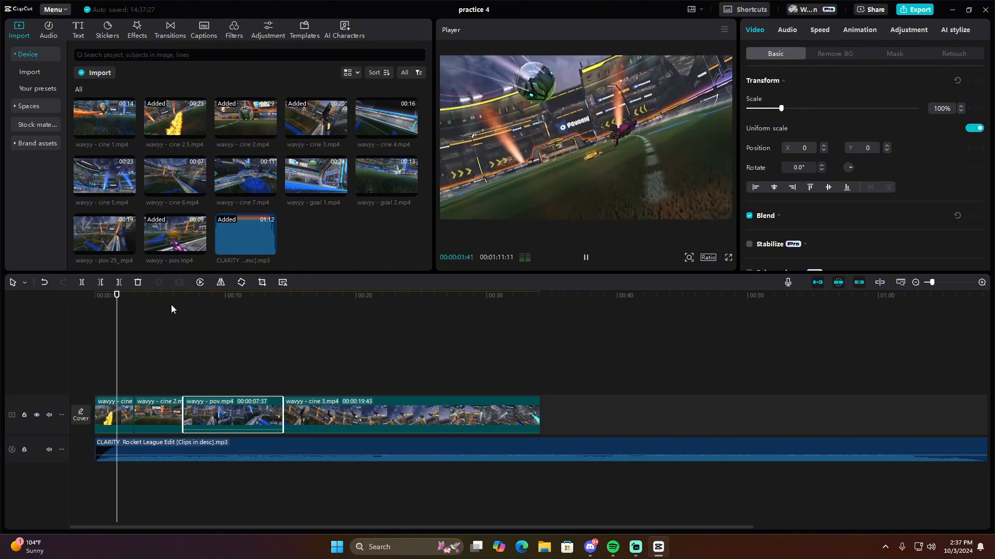
key("space")
key("space")
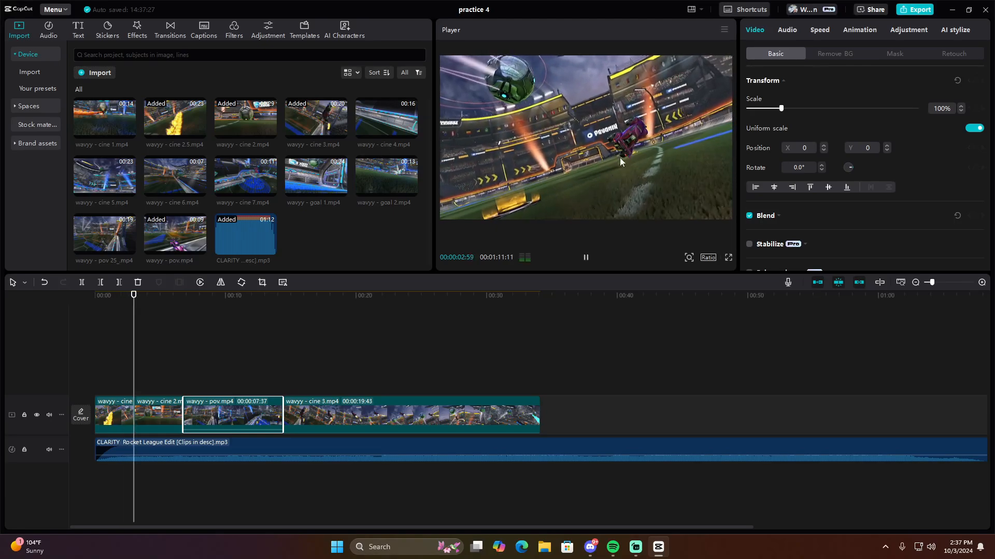
key("space")
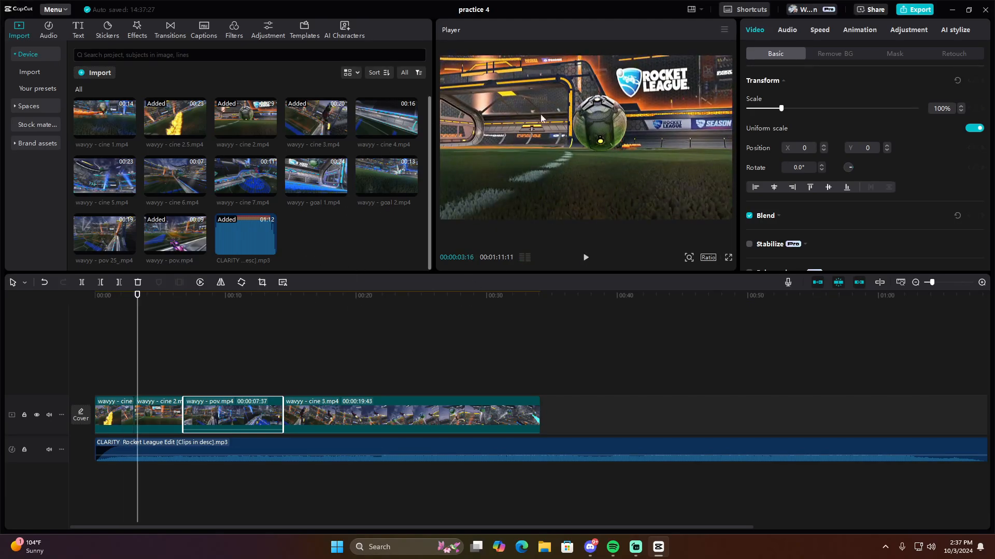
left_click(155, 418)
key("space")
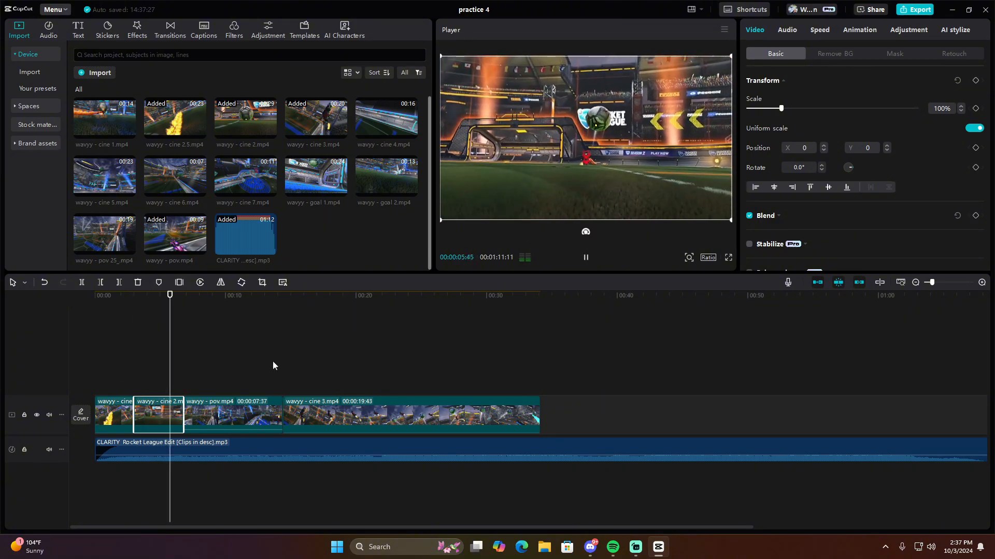
key("space")
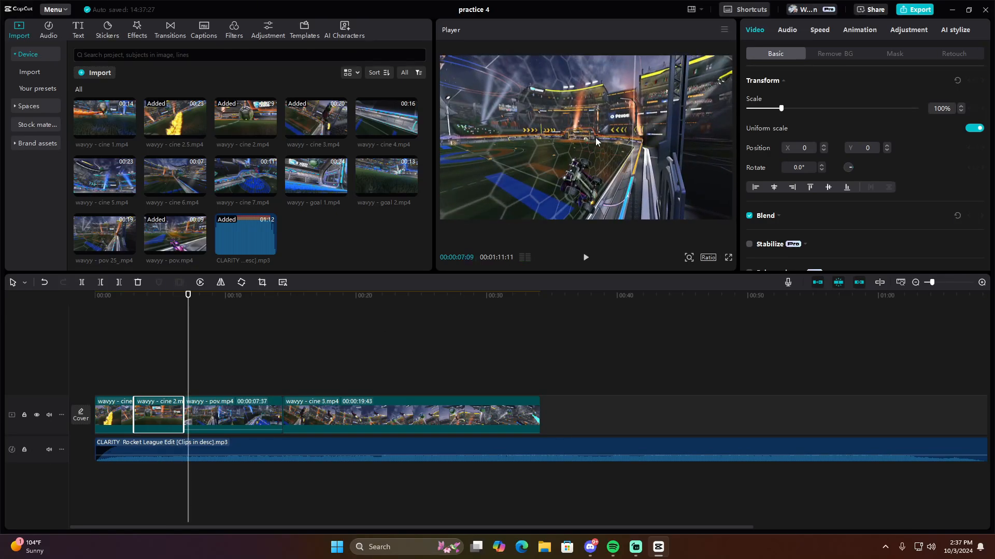
Split wavyy - pov at 00:00:08:17 and select the part after the cut.
key("space")
key("space")
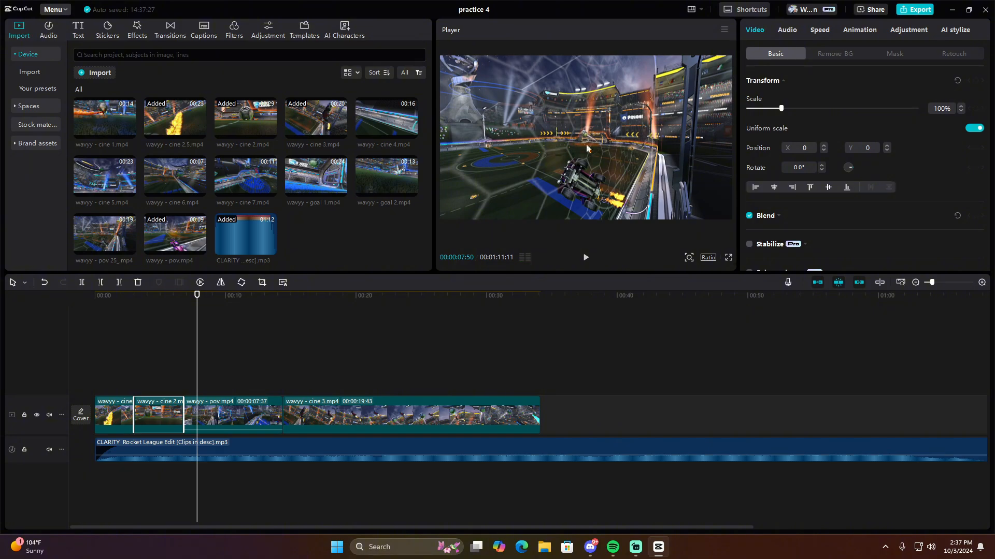
key("space")
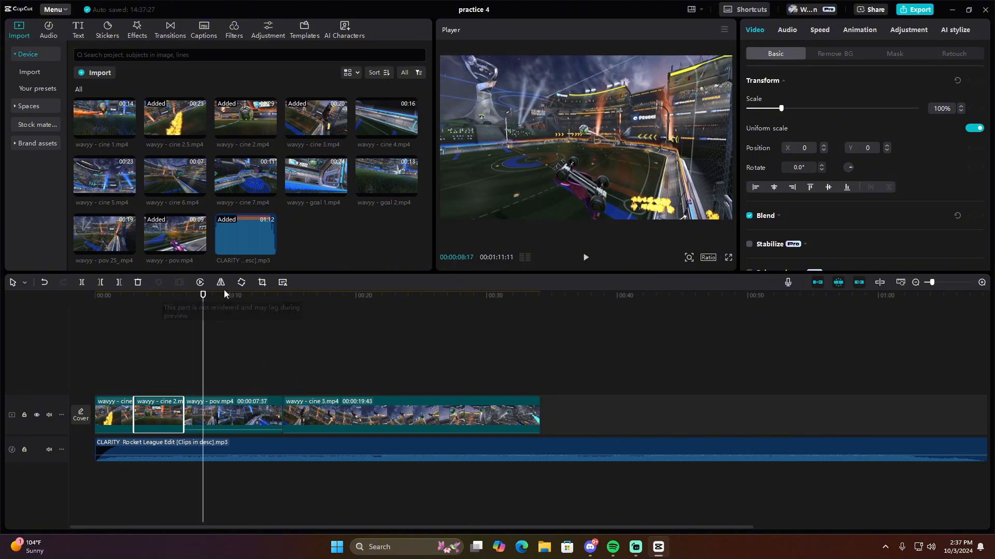
left_click(80, 282)
left_click(228, 414)
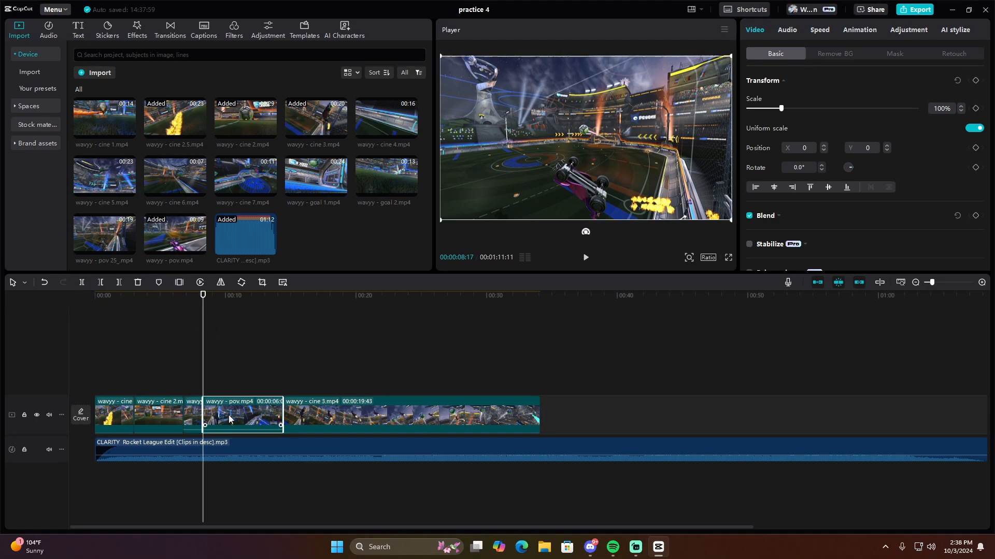
Delete the part of wavyy - pov after the cut and play the transition into wavyy - cine 3.
key("Delete")
key("space")
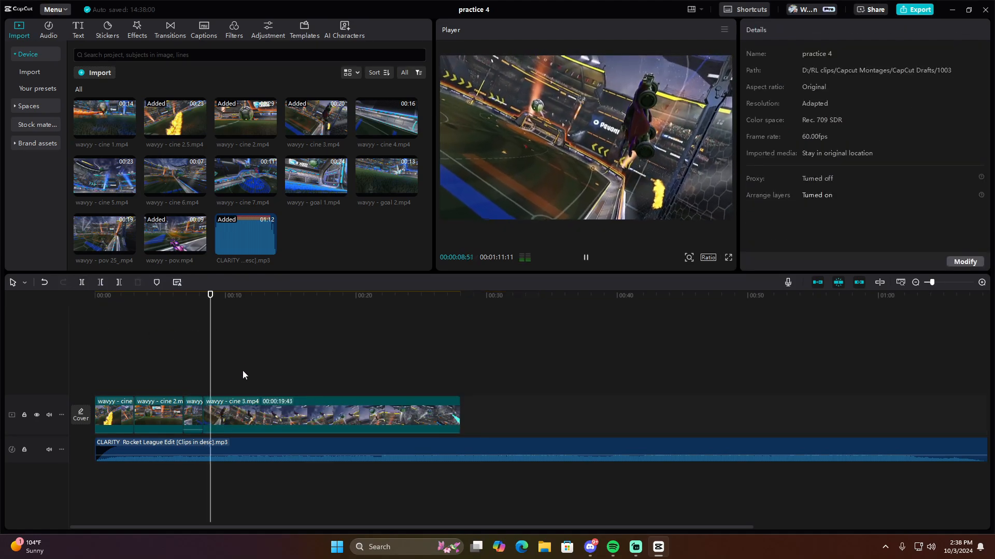
key("space")
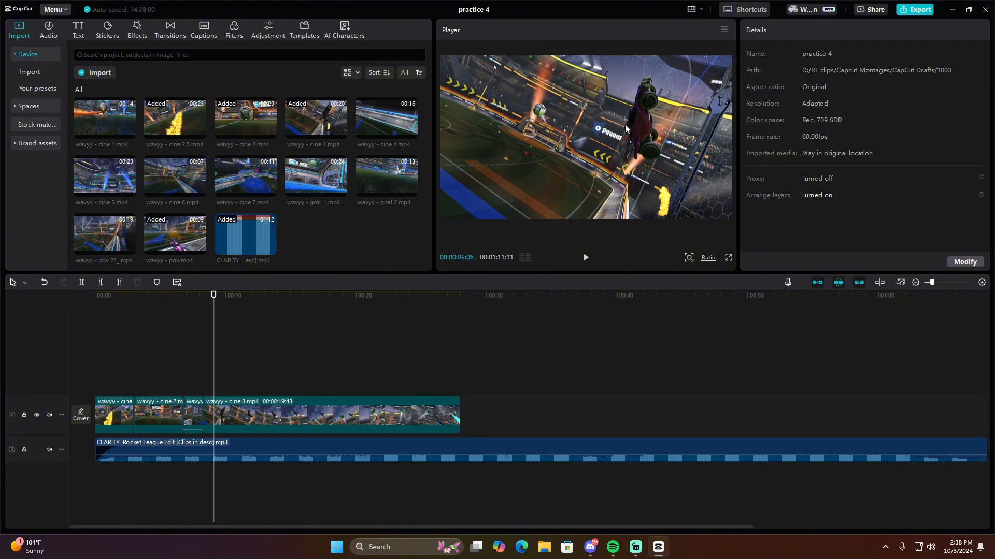
Trim the start of wavyy - cine 3 to leave a duration of 00:00:18:10, and play the transition into it.
mouse_move(213, 295)
left_mouse_down()
mouse_move(241, 297)
mouse_move(223, 302)
left_mouse_up()
left_click(209, 409)
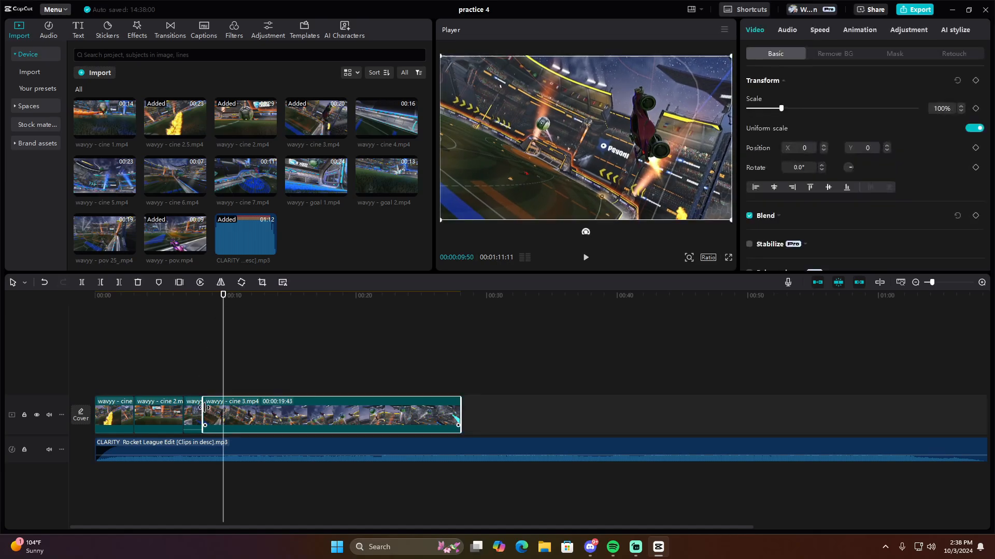
left_click_drag(204, 412, 223, 412)
left_click_drag(223, 309, 188, 307)
key("space")
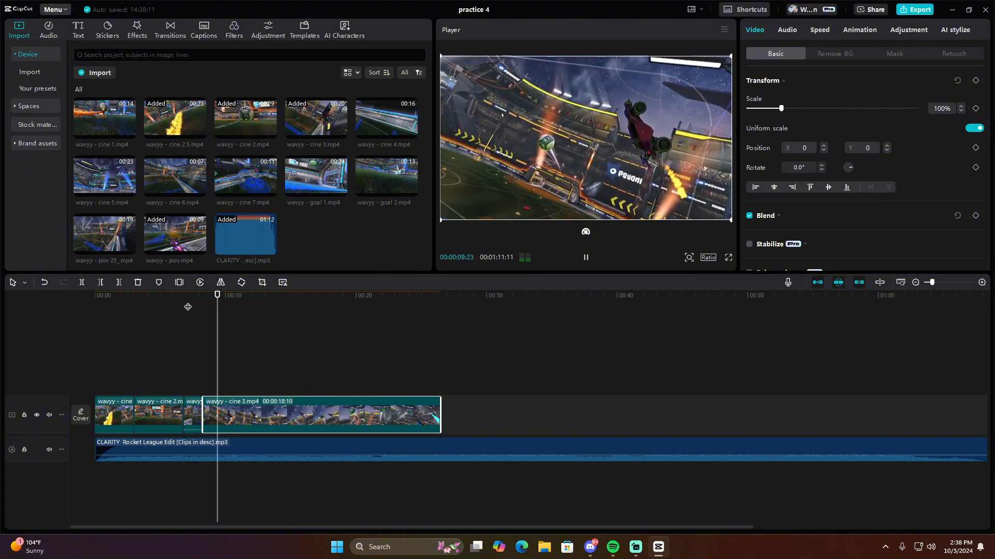
key("space")
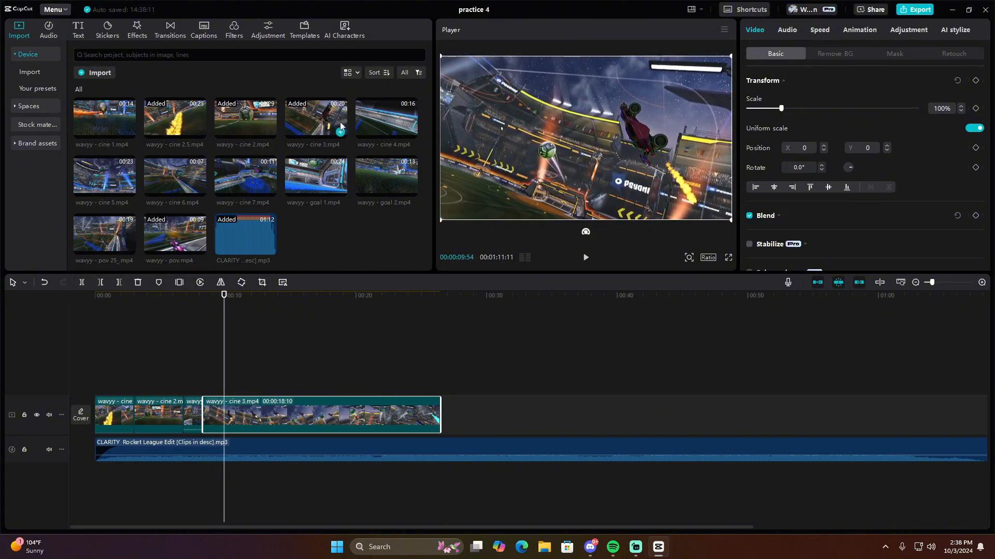
Preview the unused clips wavyy - cine 4, cine 5, cine 6, cine 7 and goal 1 in the media library.
left_click(382, 122)
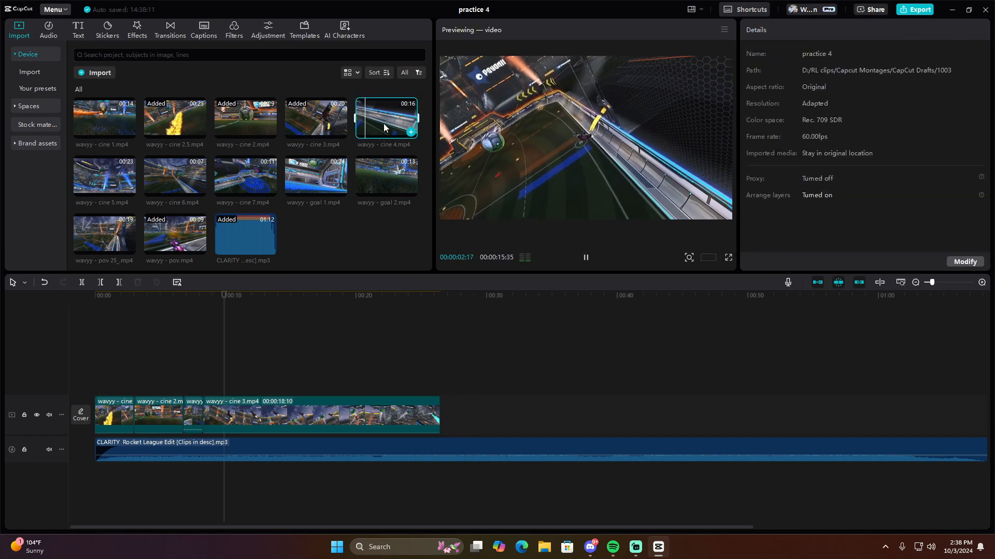
key("space")
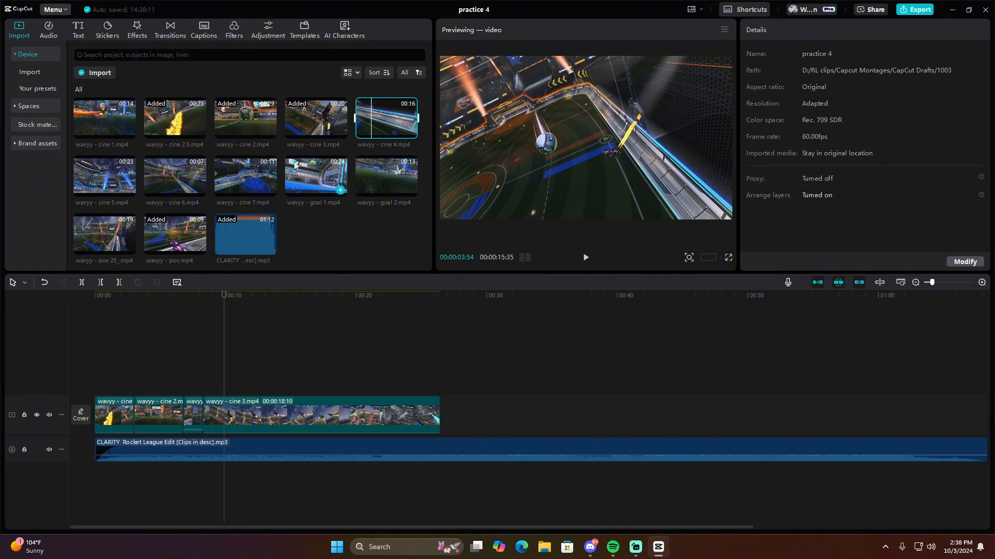
left_click(113, 183)
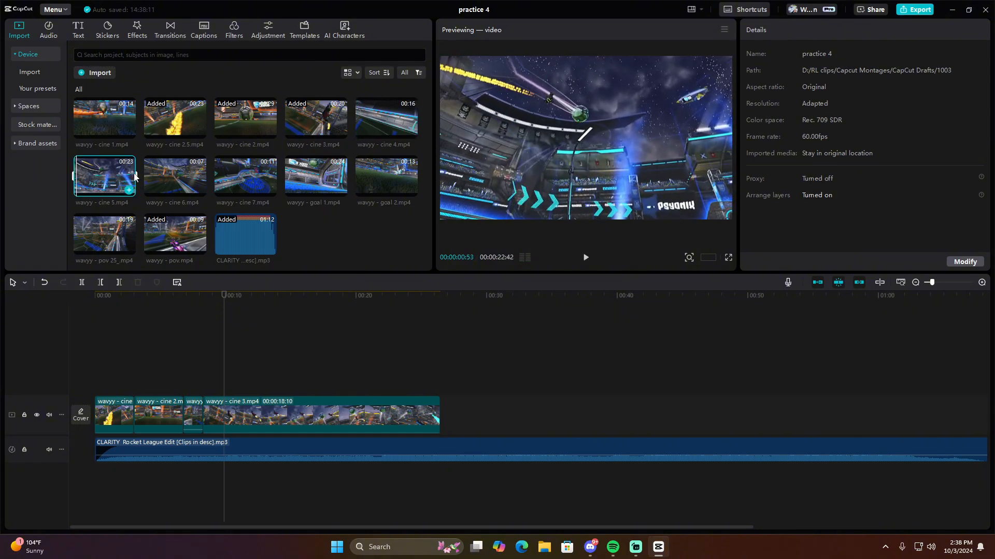
left_click(186, 169)
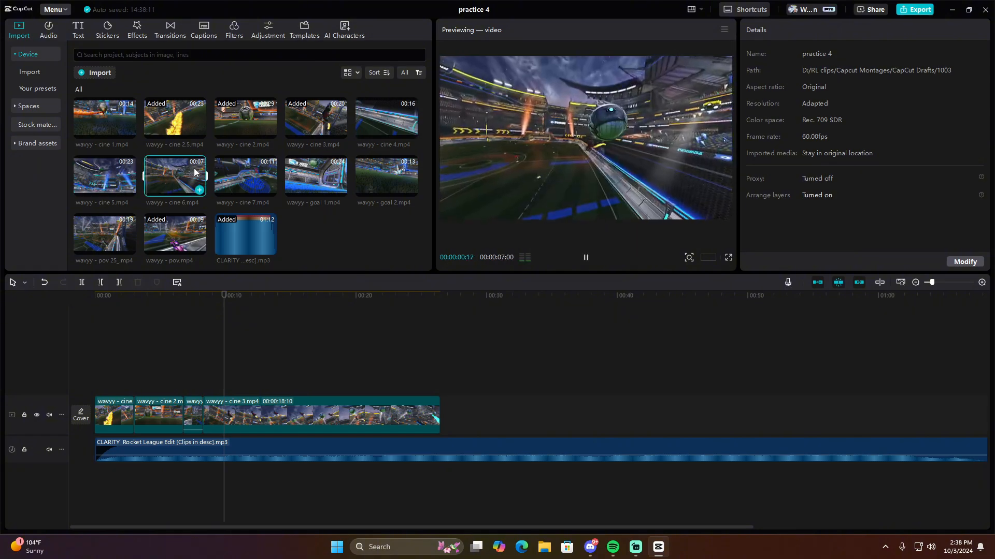
left_click(241, 173)
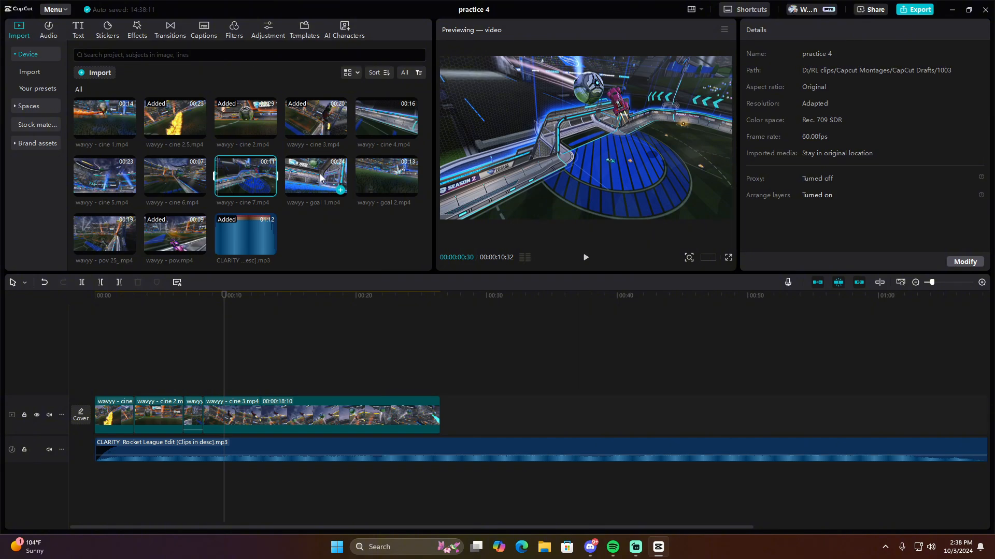
left_click(320, 174)
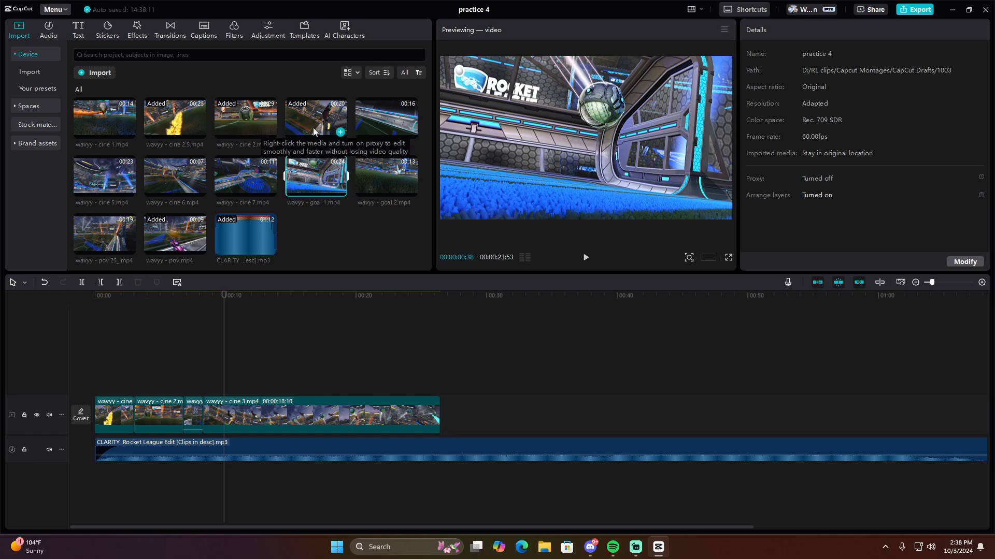
Play wavyy - cine 3 against the music and split it at 00:00:10:39.
left_click(249, 405)
key("space")
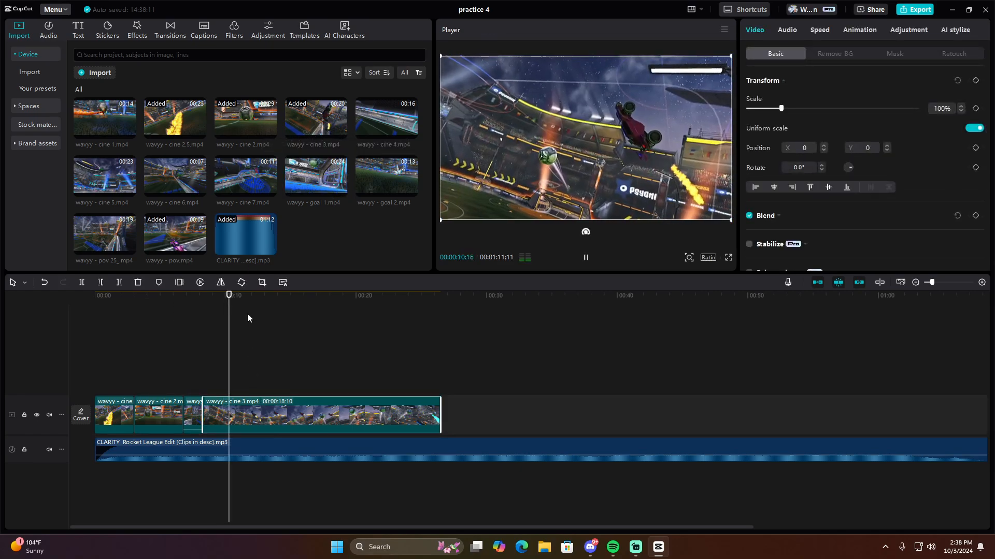
key("space")
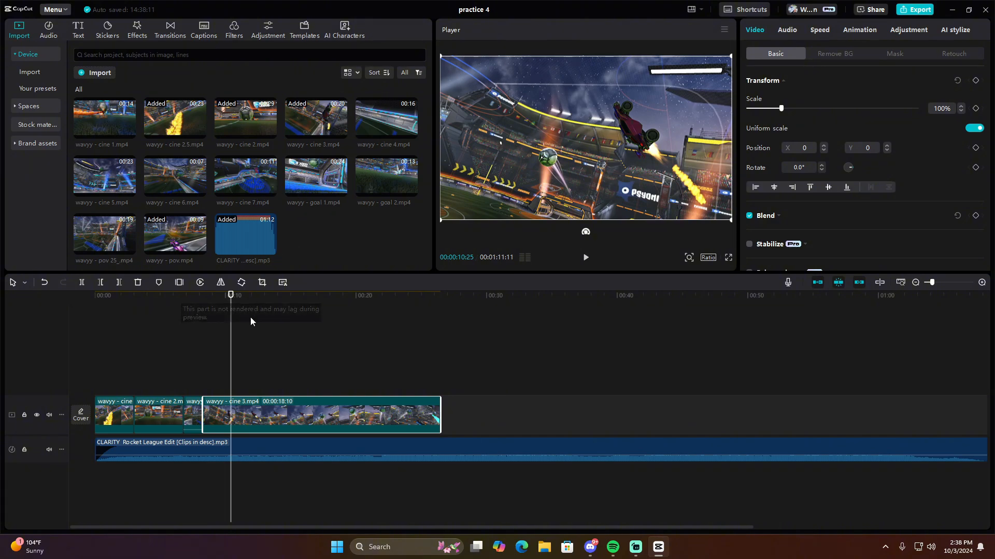
key("space")
key("space")
left_click(82, 281)
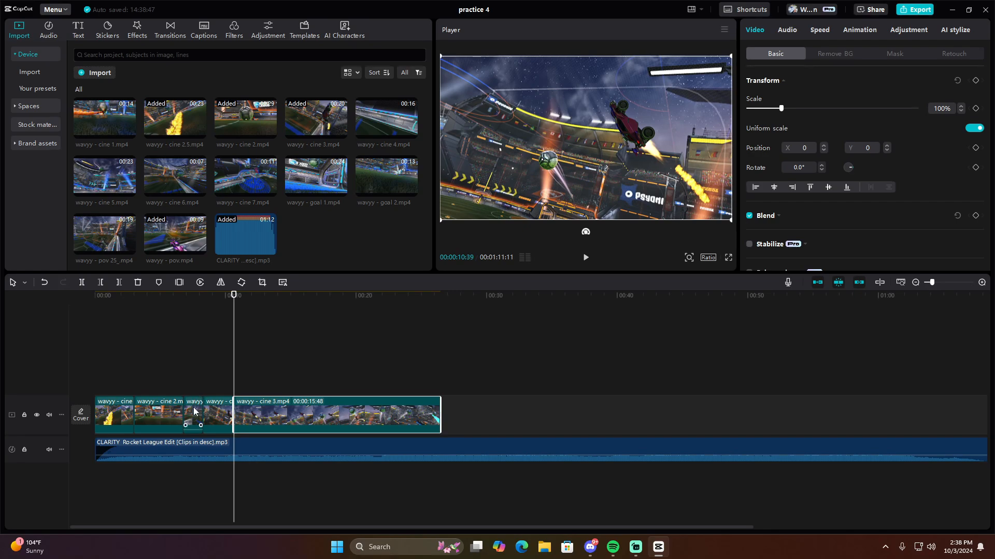
Place a copy of the short wavyy - pov piece between the two wavyy - cine 3 parts and retrim it to different footage.
left_click(210, 349)
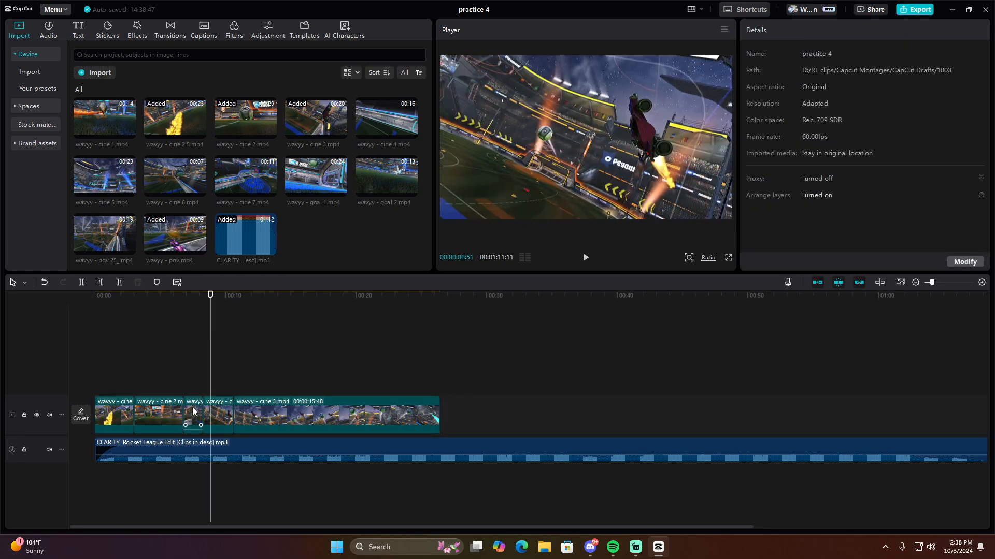
left_click_drag(193, 412, 240, 405)
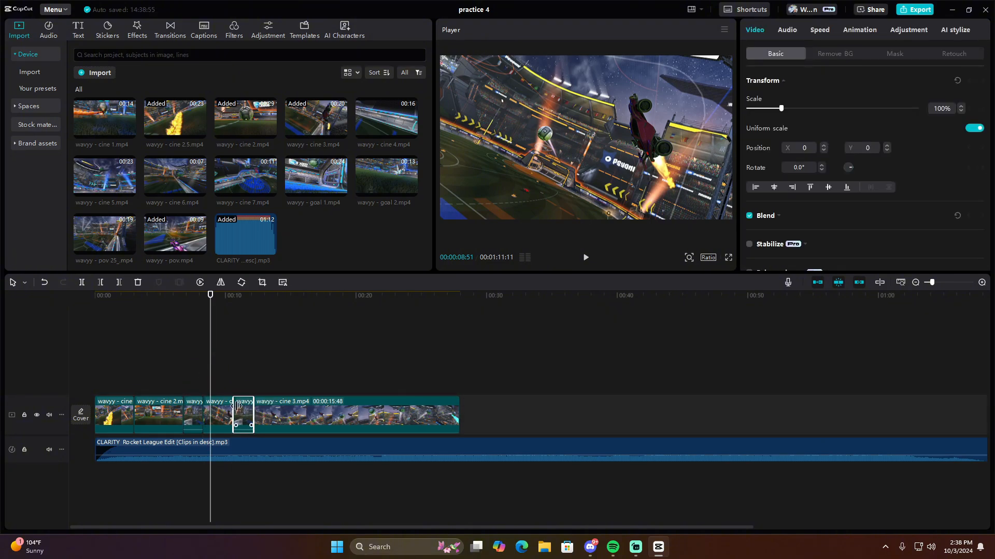
key("Delete")
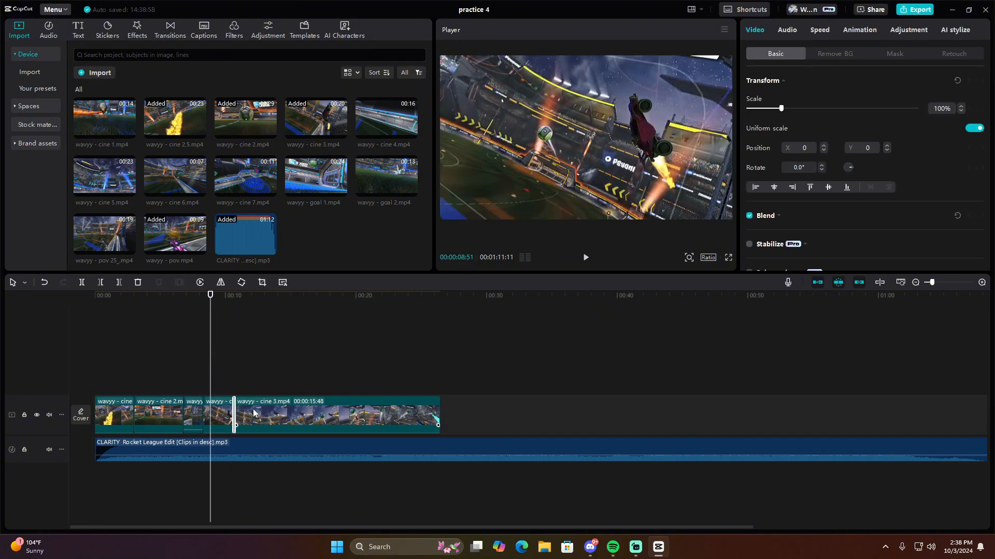
key("ctrl+z")
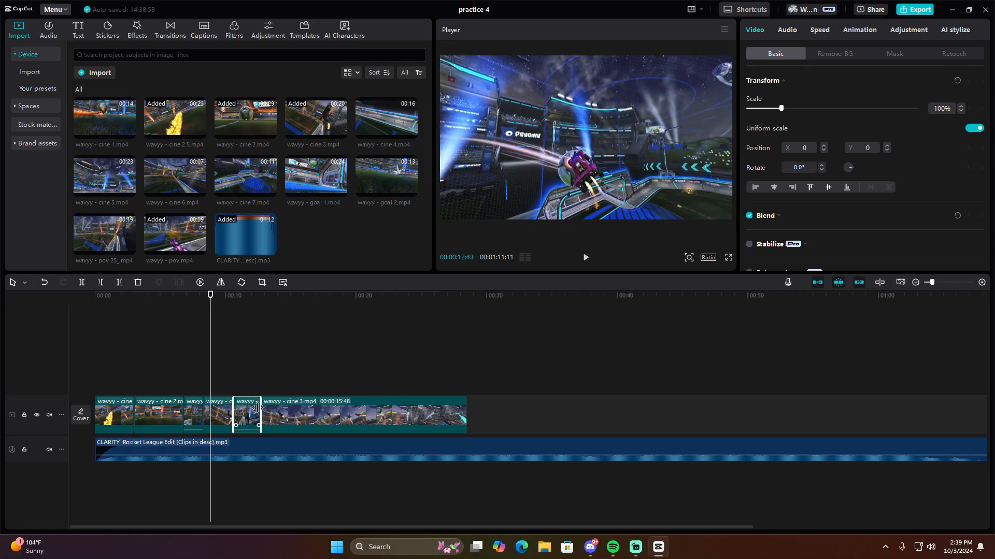
mouse_move(248, 409)
left_mouse_down()
mouse_move(226, 408)
mouse_move(240, 408)
left_mouse_up()
Play the copied wavyy - pov piece, and trim the start of the last wavyy - cine 3 part to leave 00:00:07:12.
left_click_drag(210, 342, 235, 342)
key("space")
key("space")
left_click_drag(250, 410, 360, 409)
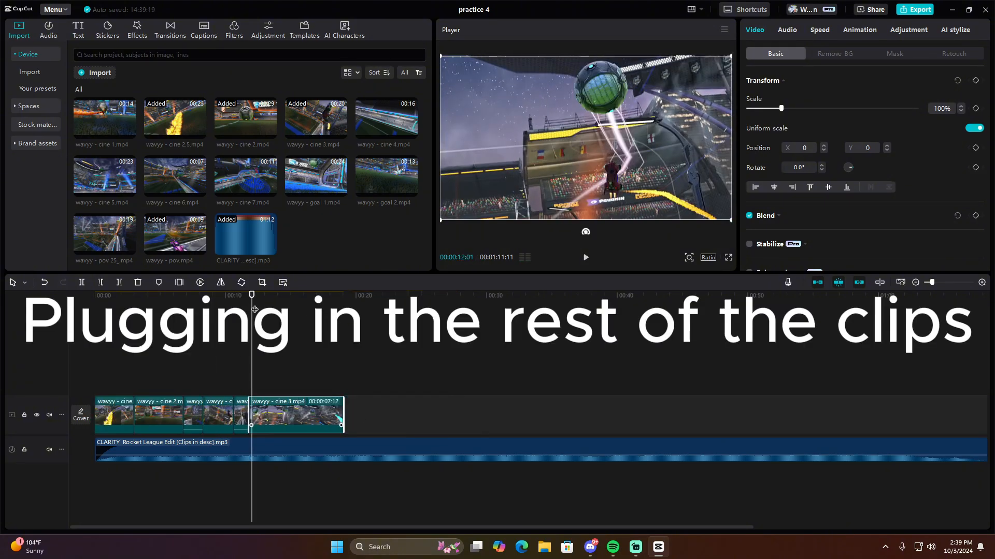
Preview wavyy - cine 7, then play the last wavyy - cine 3 part and split it near 00:00:13.
left_click(220, 179)
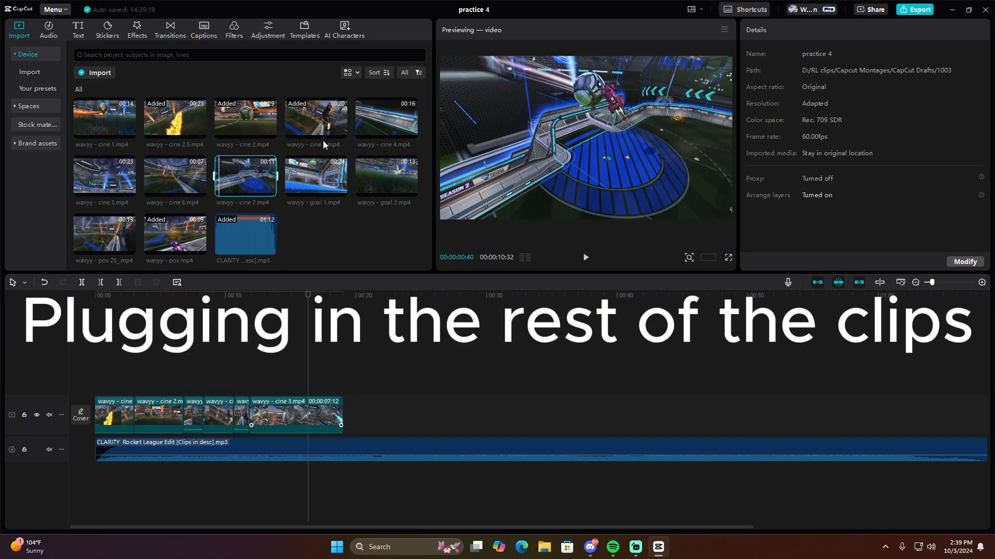
left_click(251, 337)
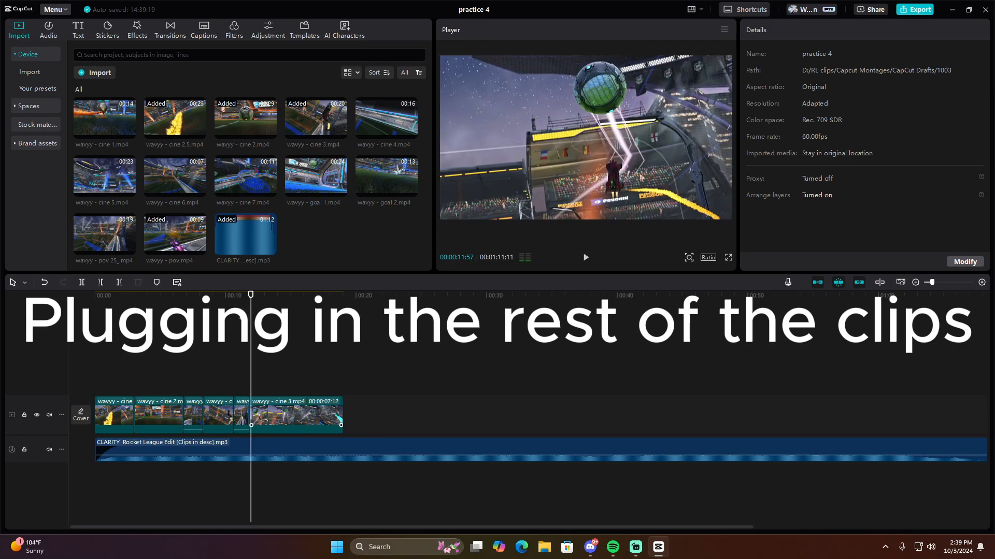
key("space")
key("space")
key("ctrl+b")
Insert a short wavyy - pov piece at the new cut, and delete the wavyy - cine 3 part following it.
left_click_drag(175, 234, 284, 415)
left_click(254, 304)
key("space")
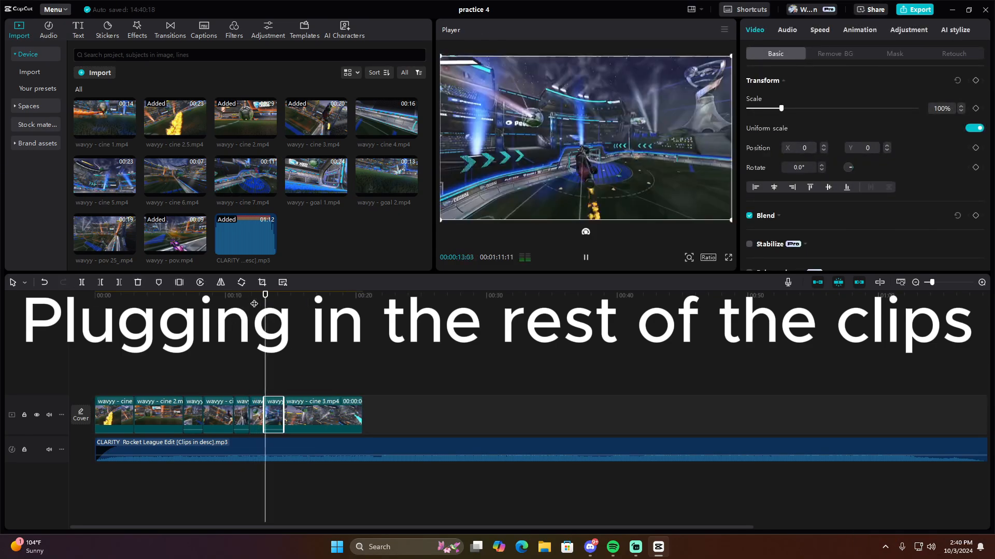
key("space")
left_click(311, 414)
key("Delete")
Play the montage in full screen from near the beginning to the last clip to check the cuts against the music.
left_click_drag(292, 296, 110, 322)
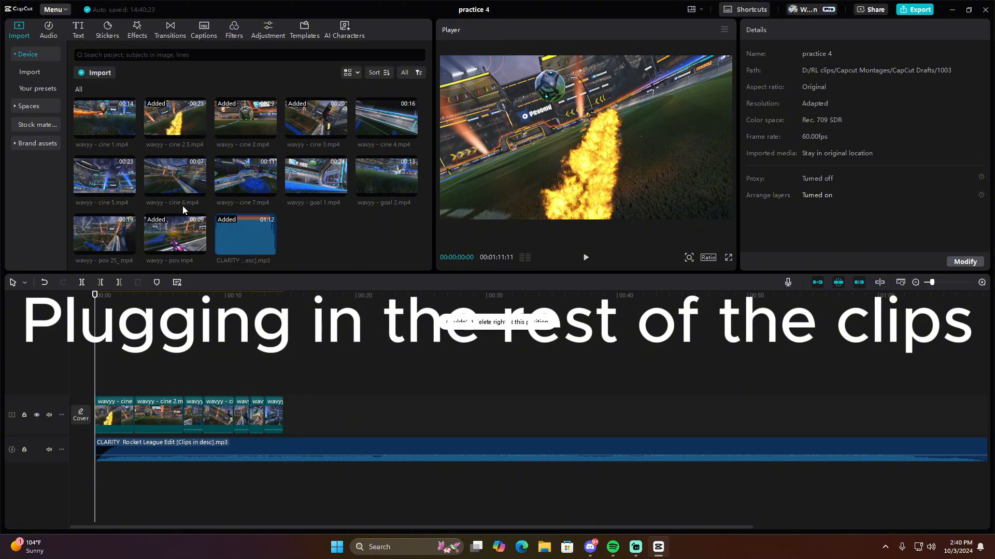
left_click(104, 233)
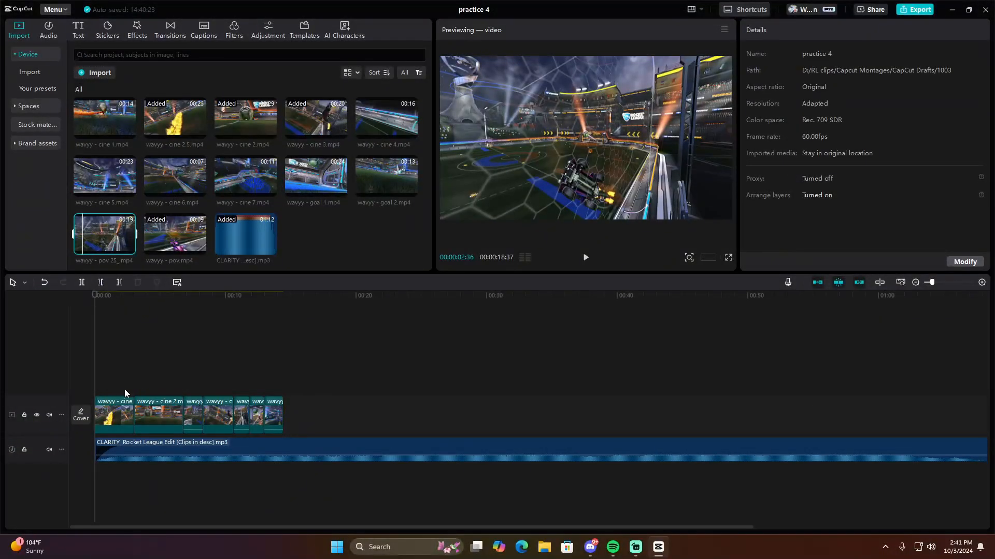
left_click(124, 393)
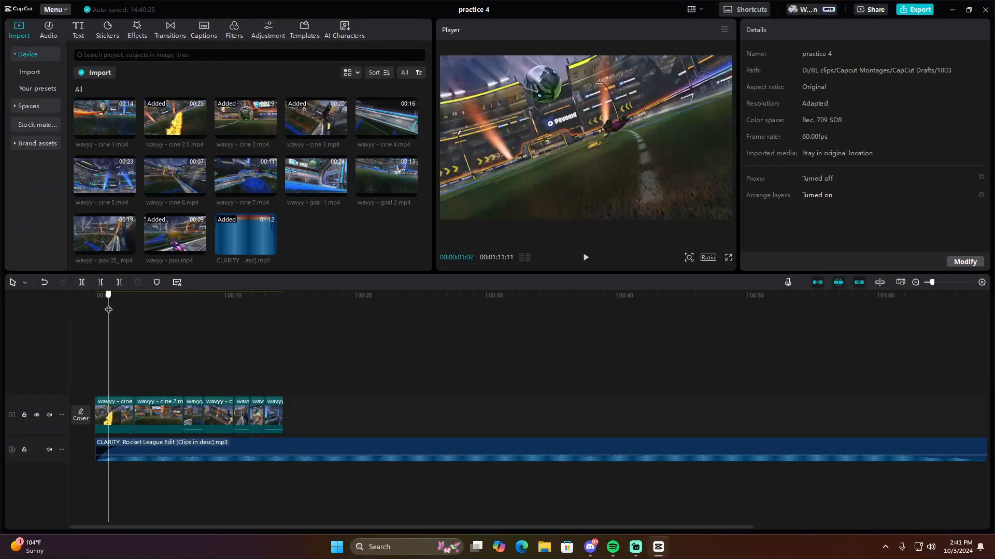
left_click(730, 258)
key("space")
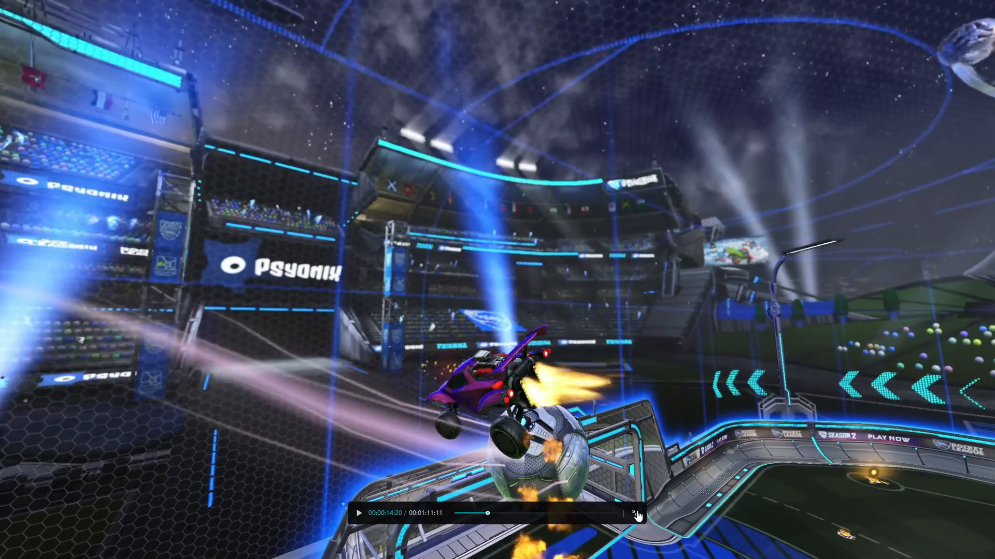
left_click(634, 514)
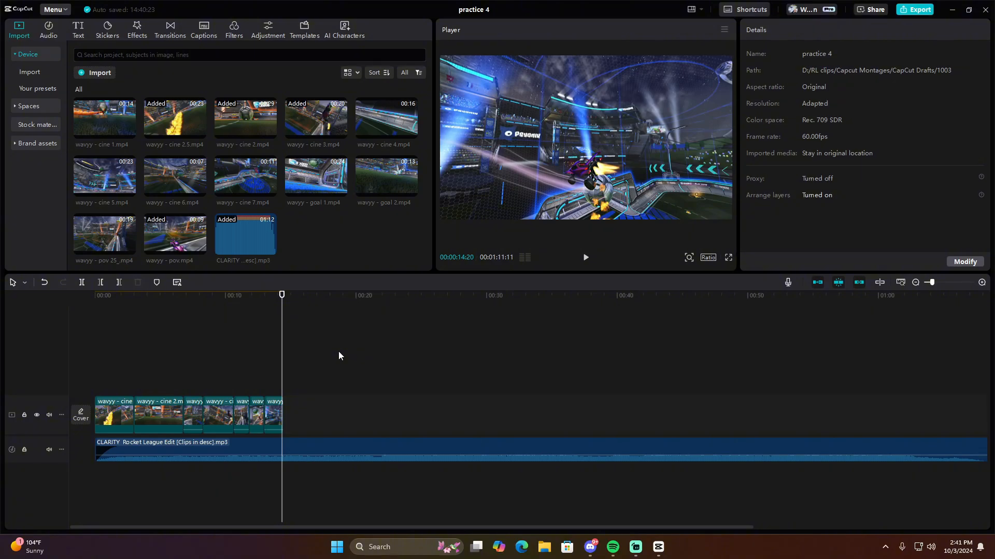
Listen to the CLARITY music beyond the last clip, up to 00:00:21:58.
key("space")
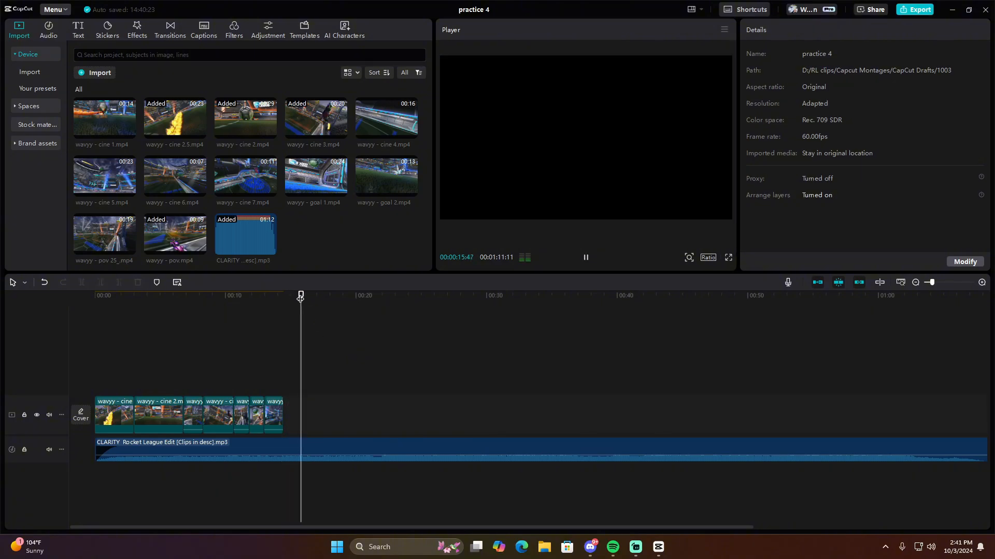
left_click_drag(300, 297, 334, 297)
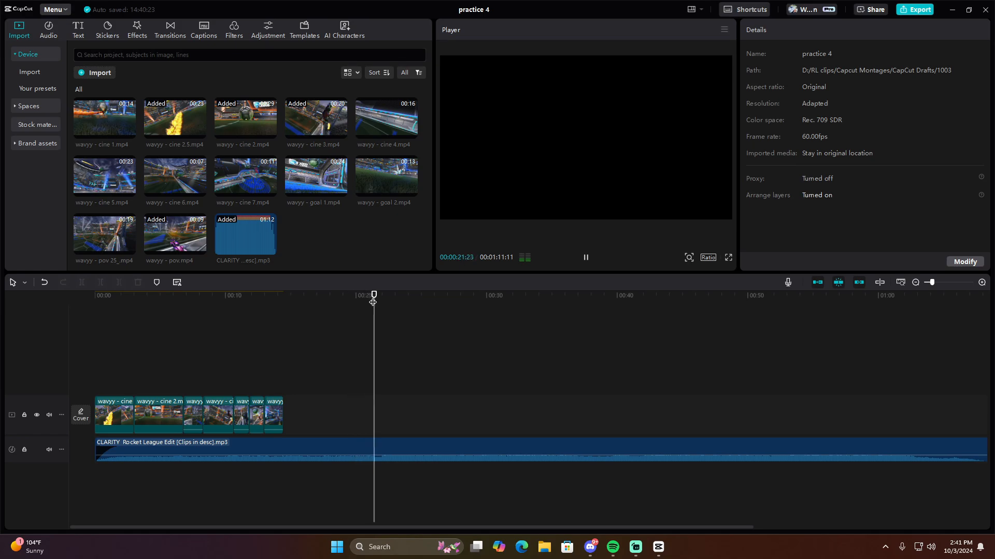
key("space")
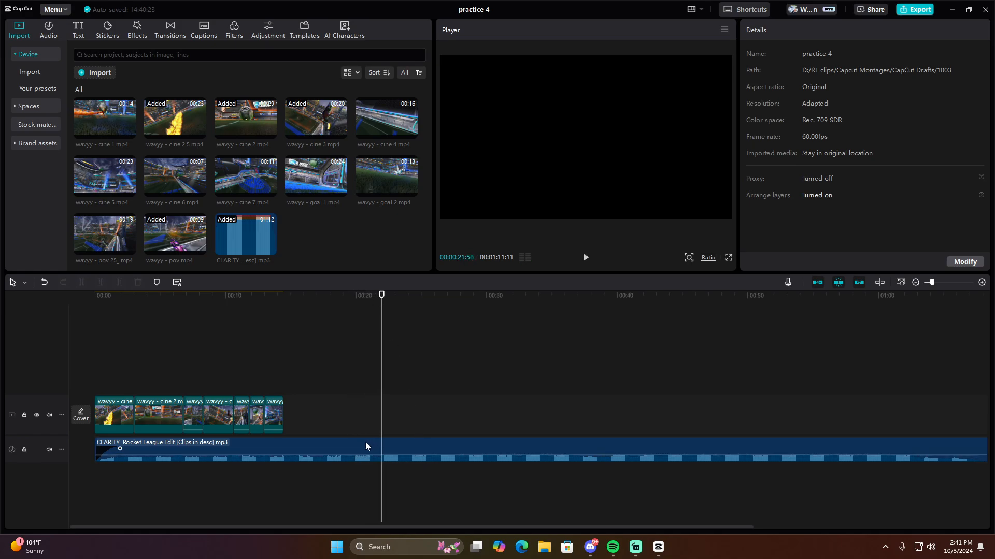
Trim the start of the CLARITY music to leave a duration of 00:01:05:09, and align it with the beginning of the timeline.
left_click(324, 443)
left_click_drag(95, 446, 188, 454)
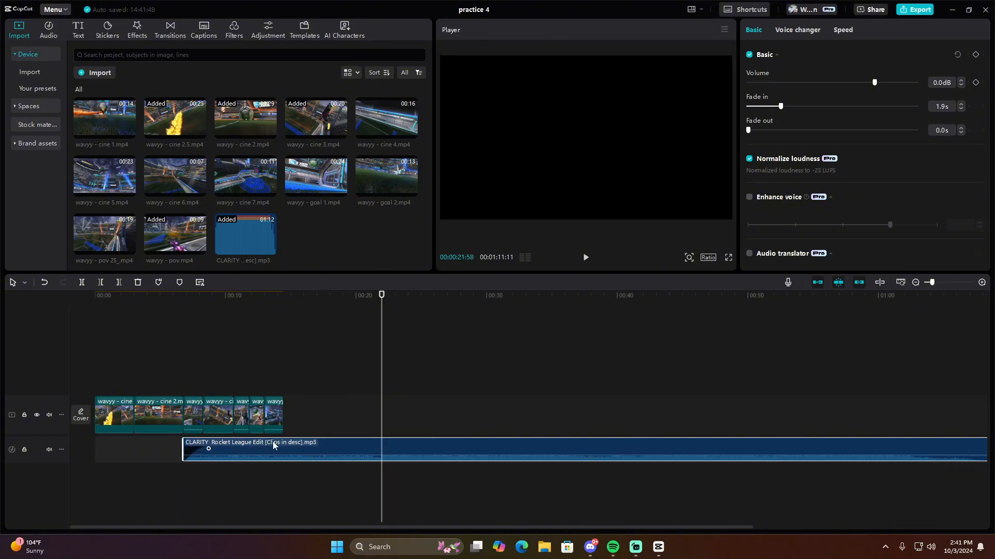
left_click_drag(275, 446, 179, 445)
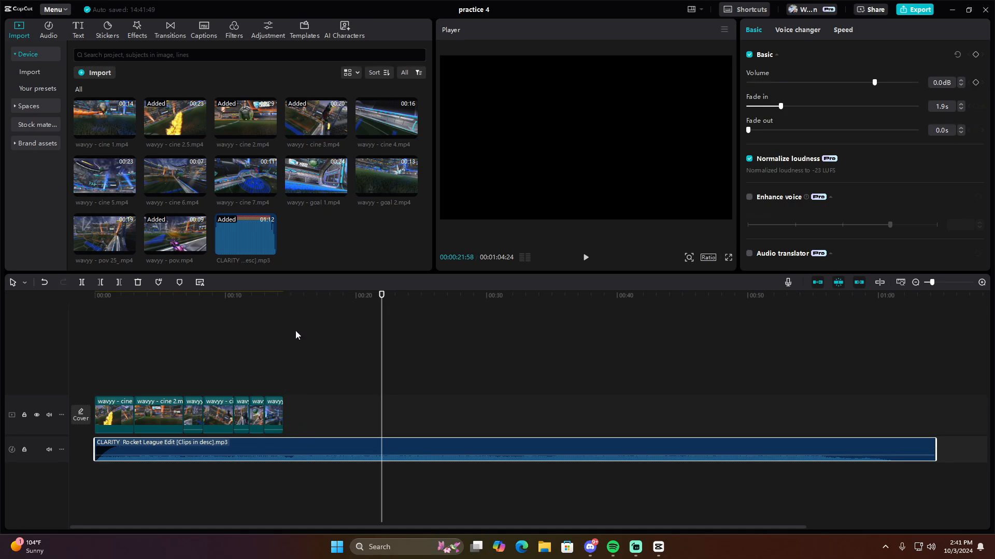
left_click(280, 299)
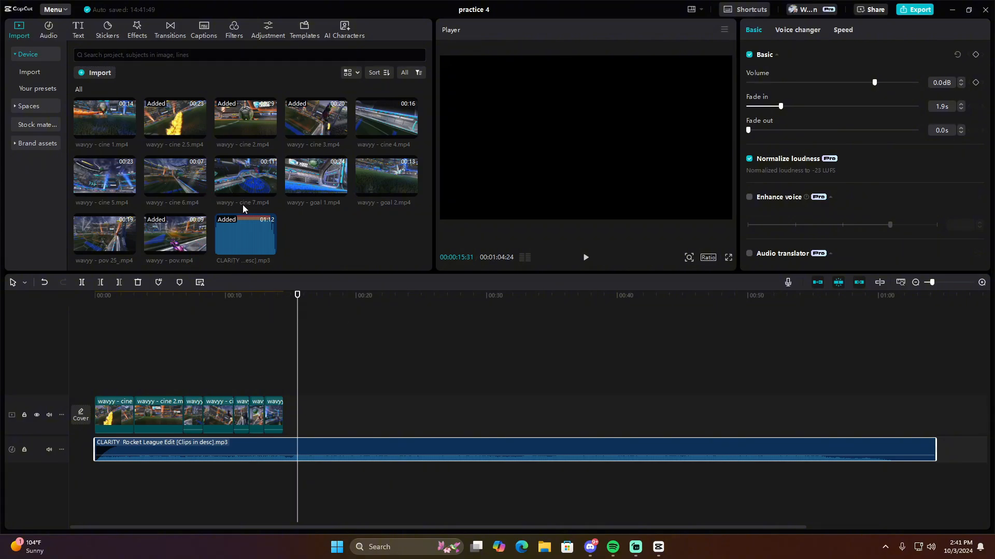
mouse_move(99, 450)
left_mouse_down()
mouse_move(121, 449)
mouse_move(100, 449)
left_mouse_up()
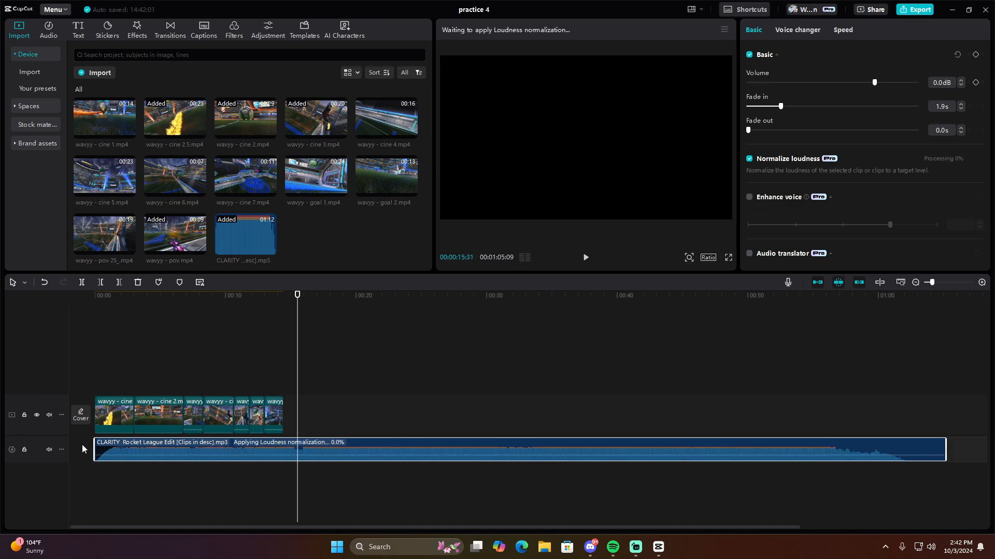
Append the wavyy - cine 7 clip after the last montage clip and cut away its opening part.
left_click(113, 178)
left_click(174, 176)
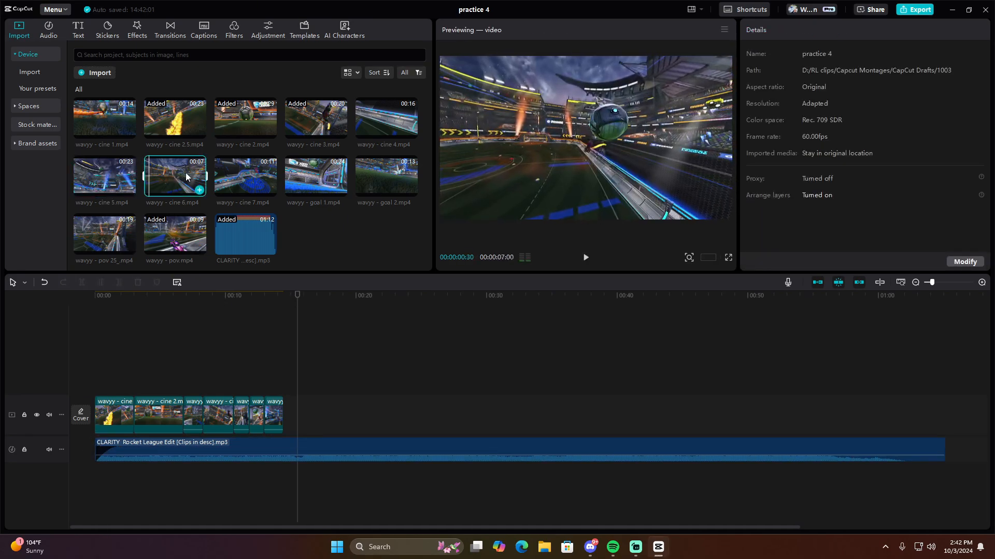
left_click_drag(244, 178, 297, 410)
left_click(787, 30)
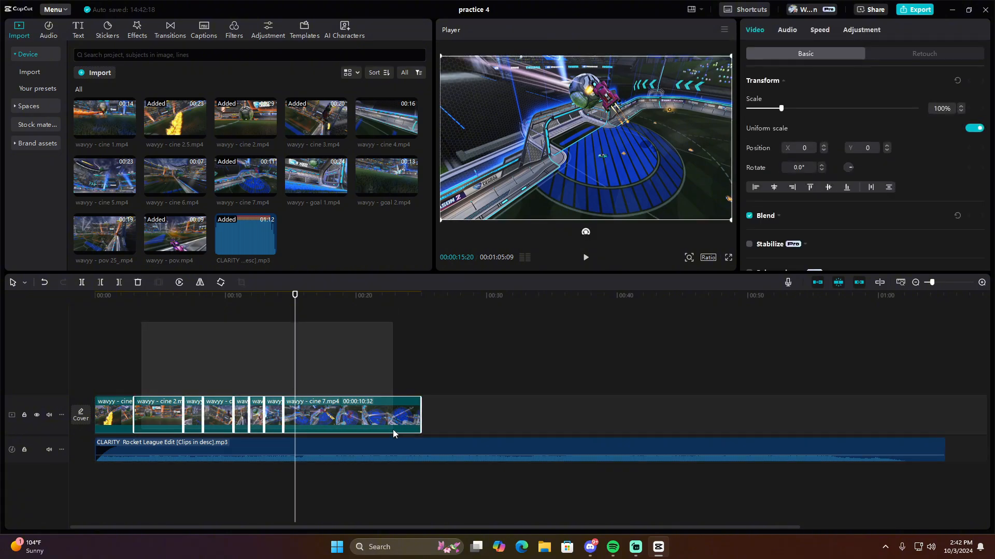
left_click(313, 297)
key("q")
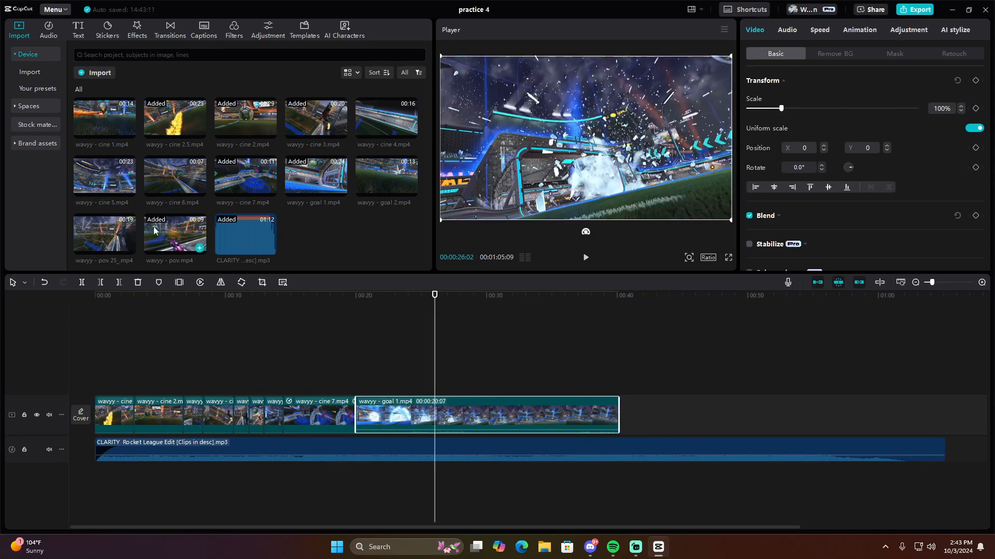
Shorten the end of wavyy - goal 1, append wavyy - goal 2, and trim its end so the montage stops at about 27 seconds.
left_click_drag(618, 412, 544, 412)
left_click_drag(386, 176, 484, 411)
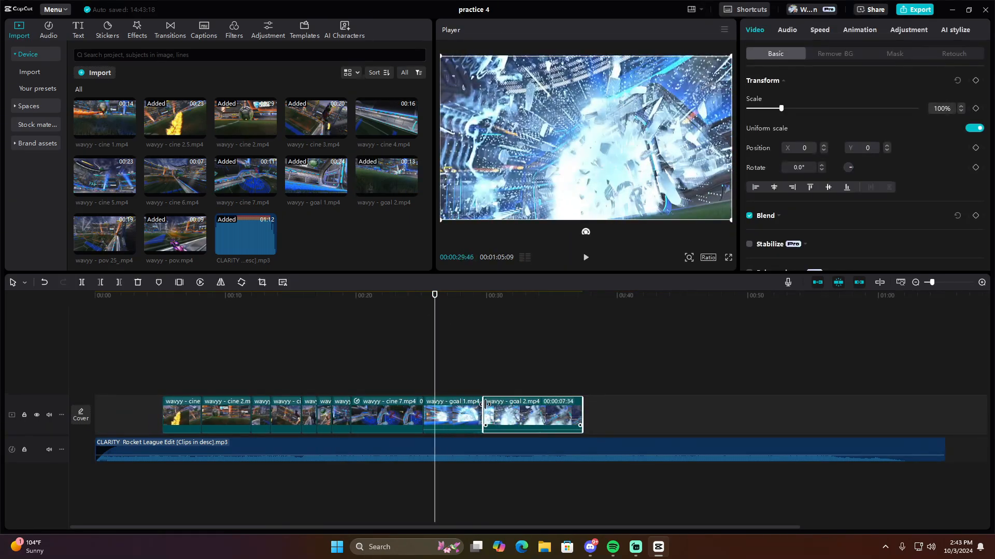
left_click_drag(584, 412, 449, 412)
Add a Fade In entrance animation with a duration of 0.9 s to the first montage clip.
left_click(84, 297)
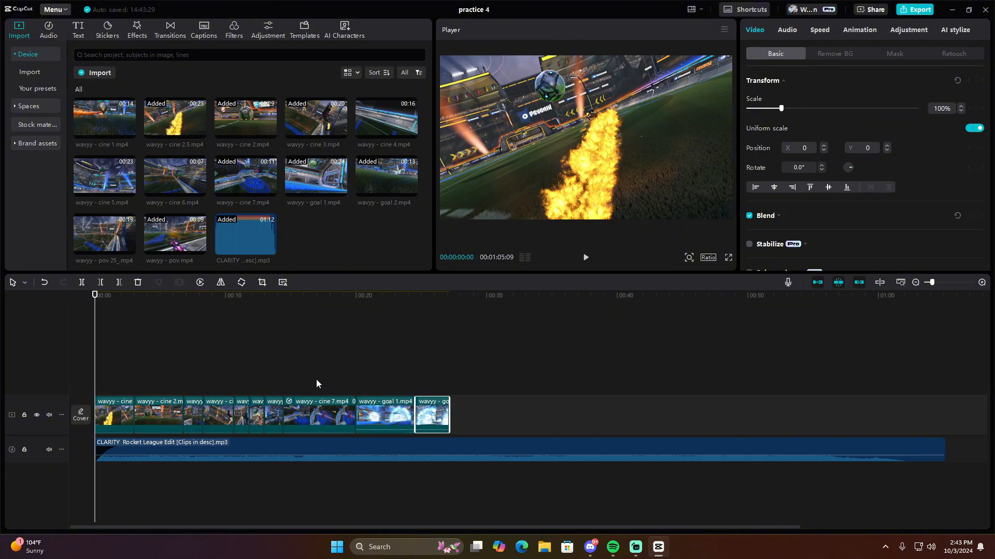
left_click(108, 409)
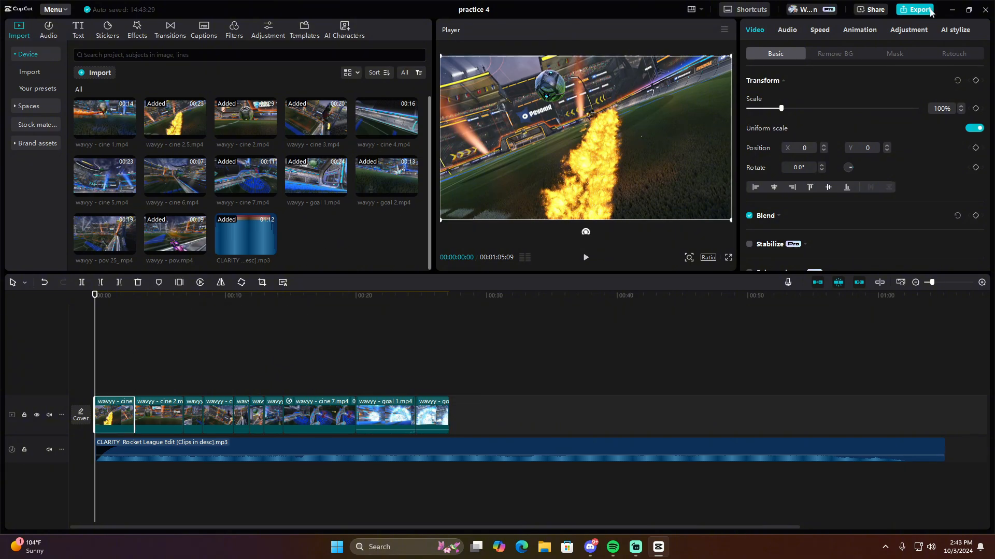
left_click(854, 30)
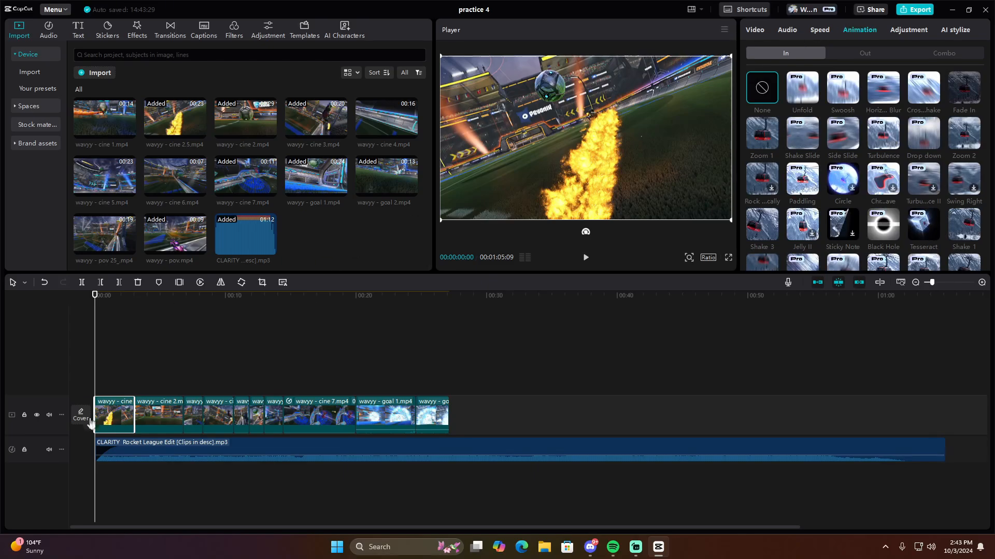
left_click(961, 95)
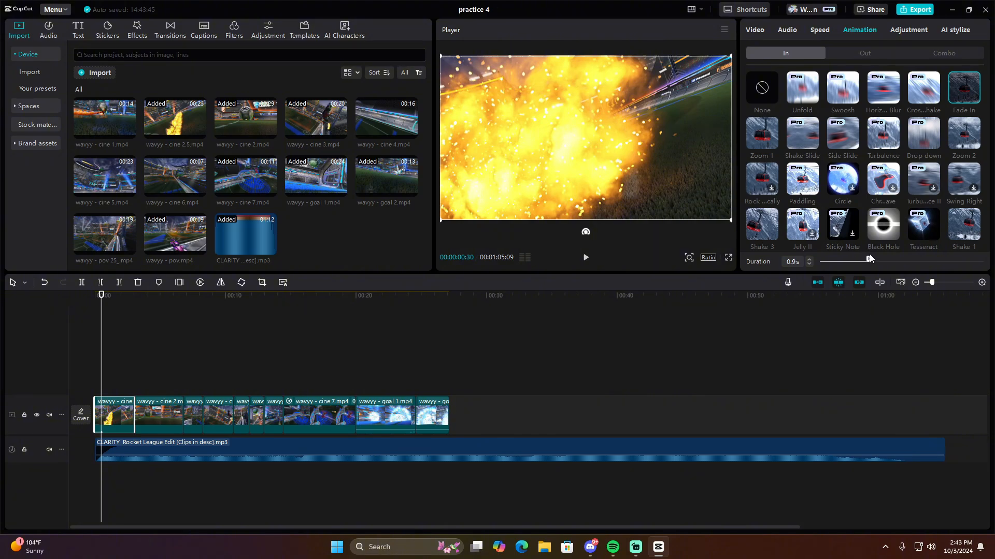
left_click_drag(869, 254, 868, 253)
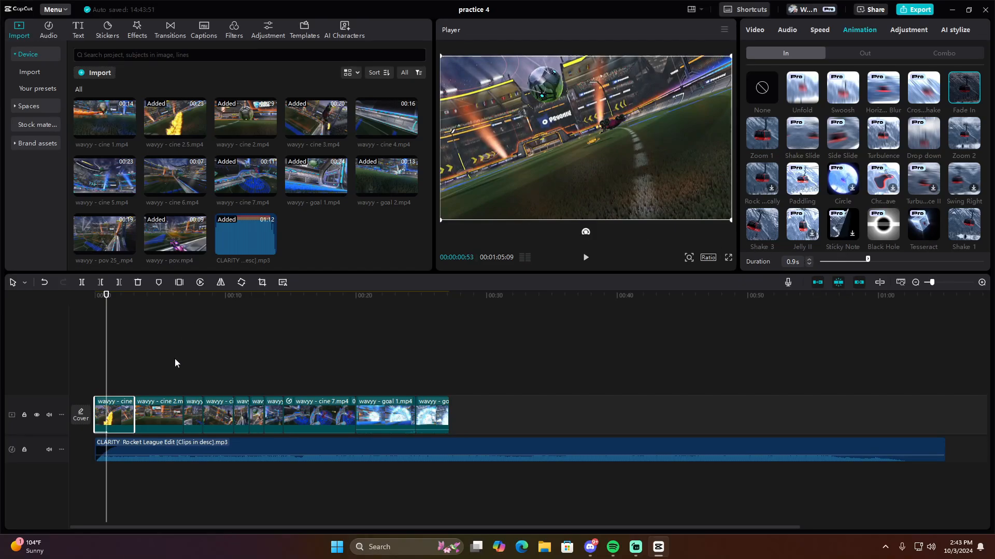
Play the montage opening from the start of the timeline to check the fade-in against the CLARITY music.
left_click(116, 446)
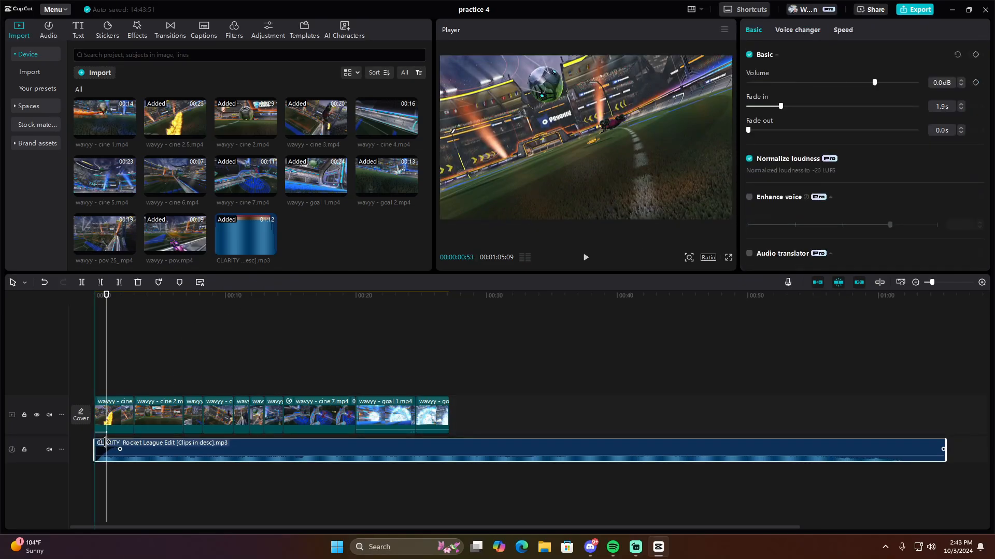
left_click(94, 300)
key("space")
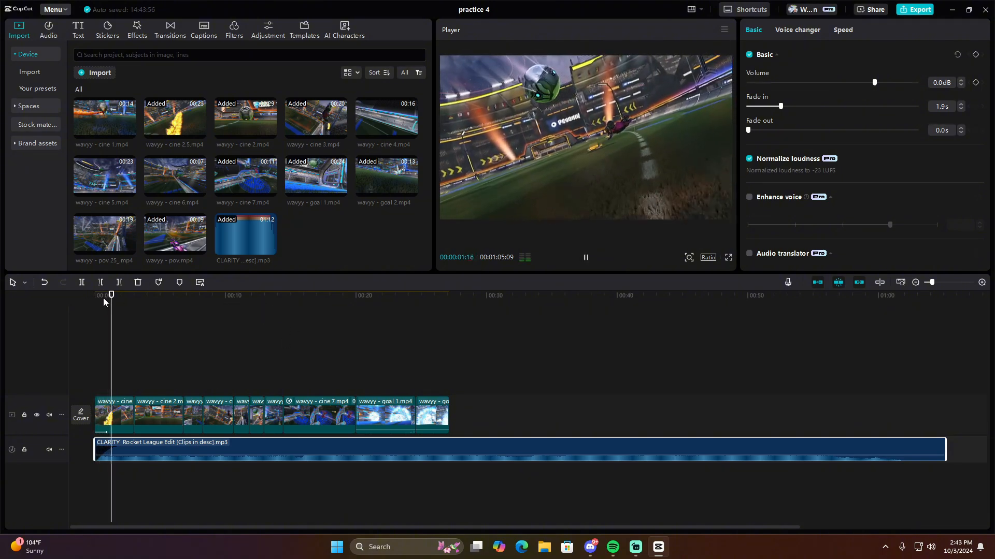
key("space")
key("space")
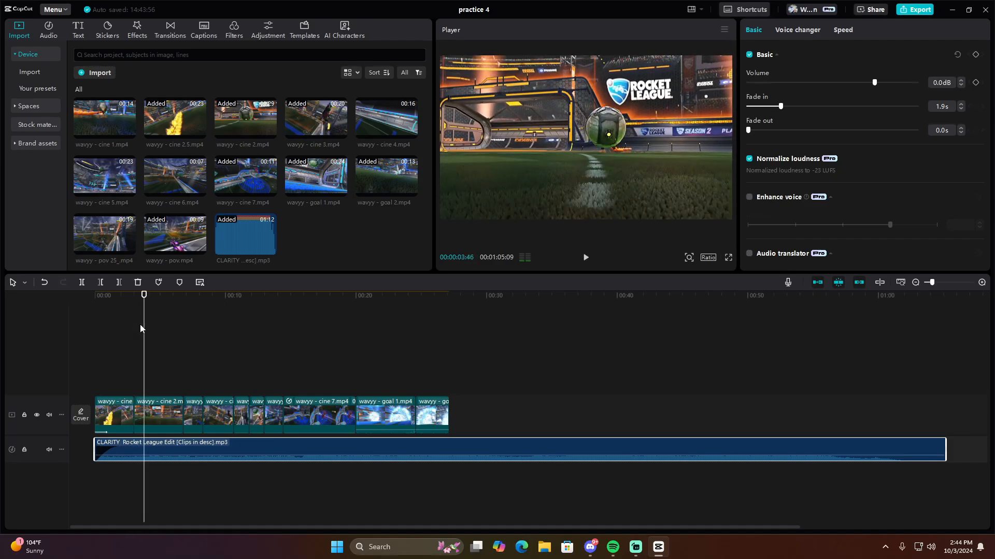
key("space")
Apply a Custom speed curve to the first clip, raising its start to 3.50x and its end to a similar speed, and play it back.
left_click(119, 420)
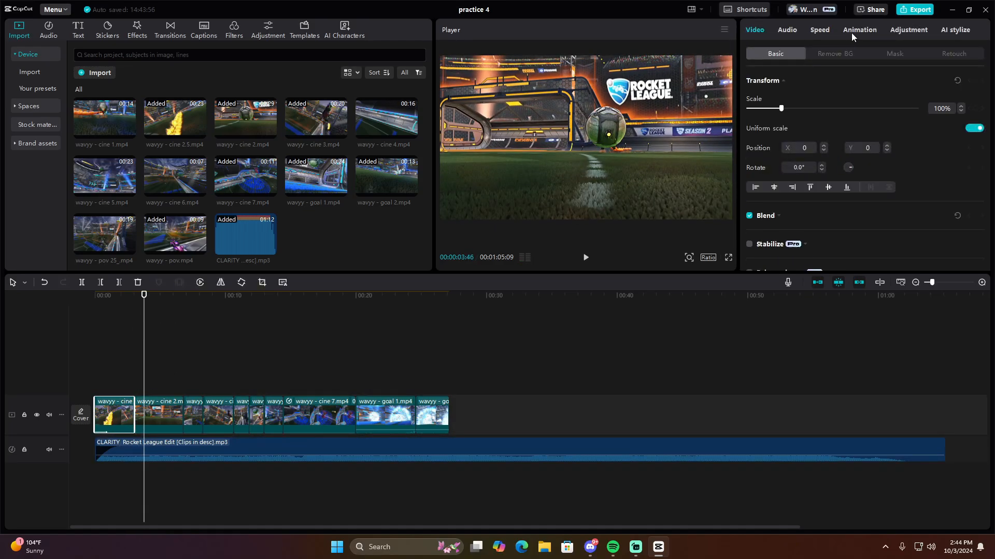
left_click(819, 32)
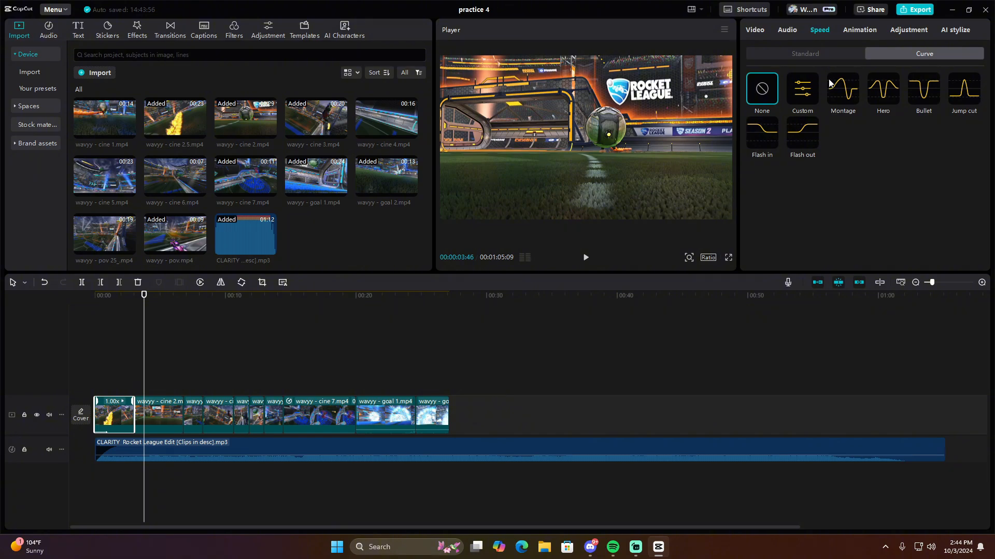
left_click(803, 88)
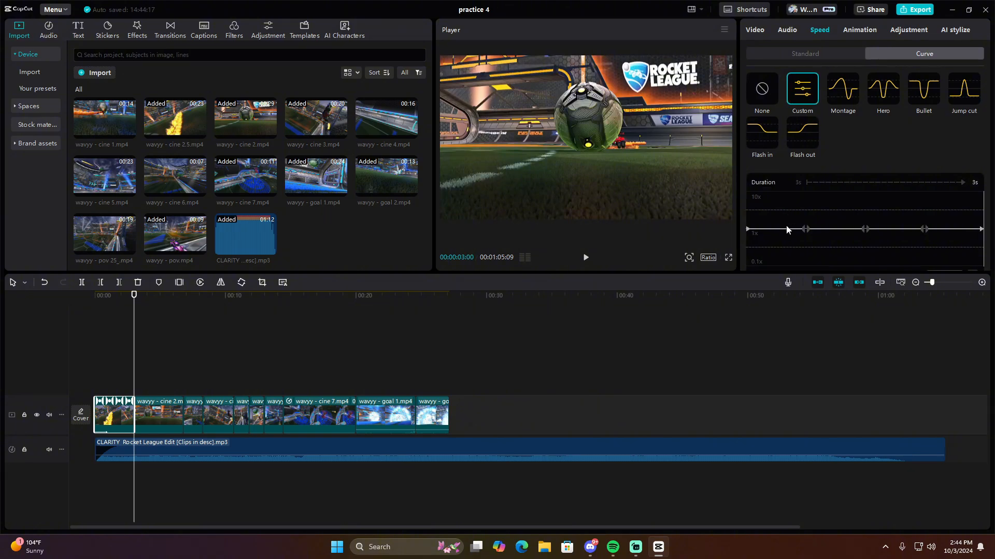
left_click_drag(748, 229, 748, 218)
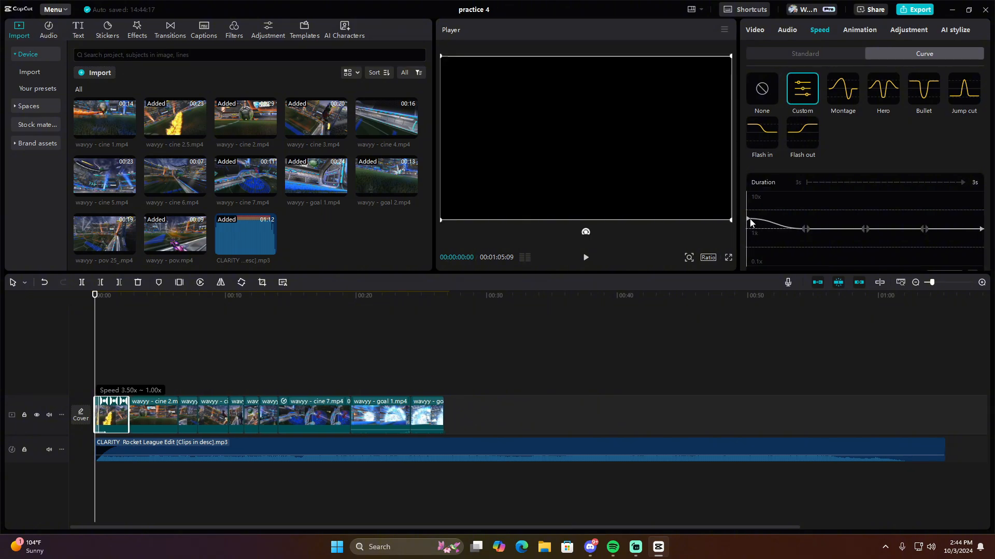
left_click_drag(981, 232, 982, 219)
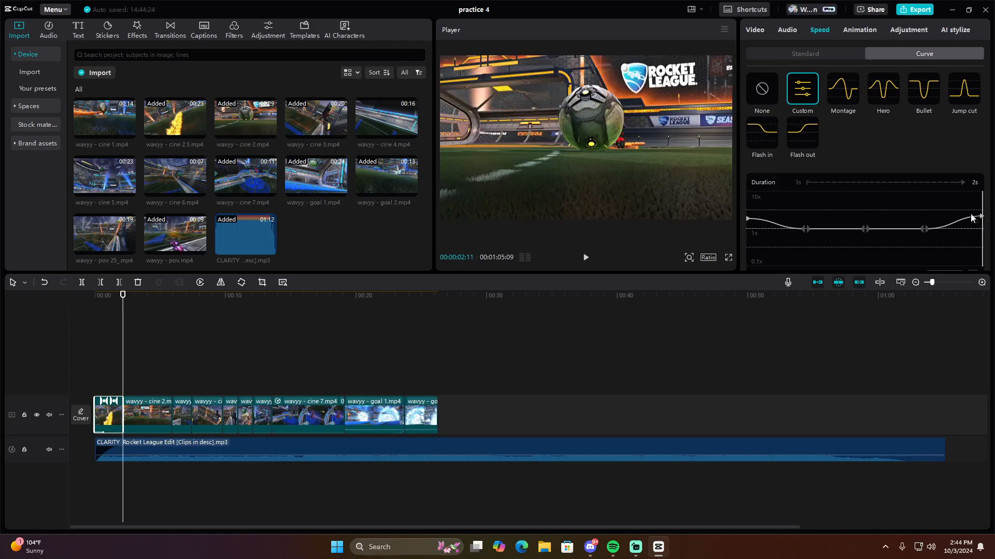
left_click_drag(749, 214, 797, 215)
key("space")
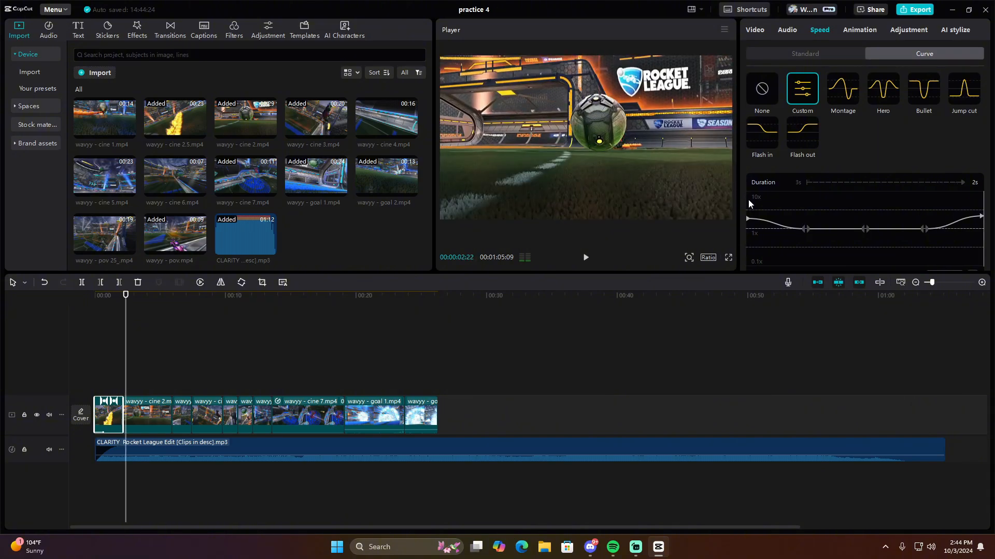
Apply a Custom speed curve to the second clip, wavyy - cine 2, raising the speed at its start and end points.
left_click(142, 423)
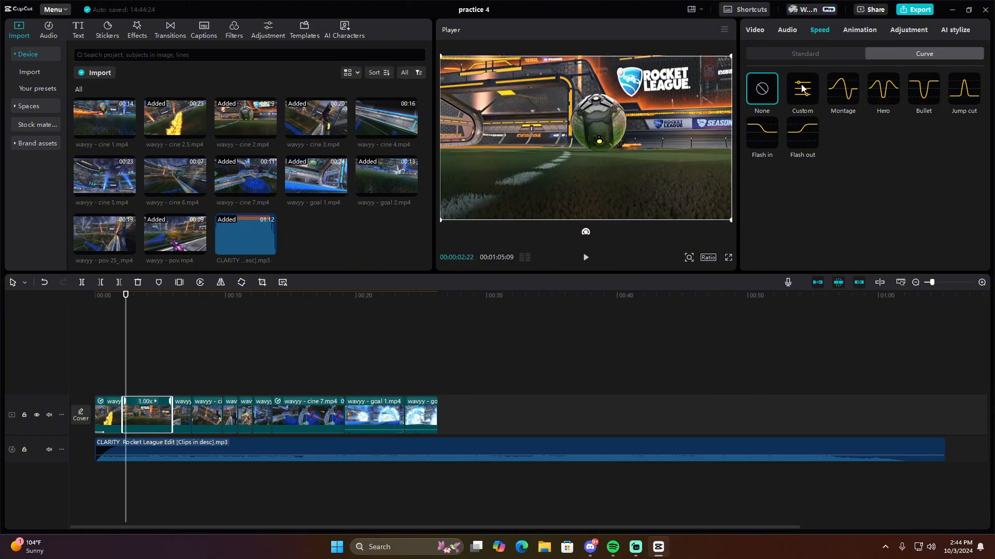
scroll(746, 231, "down", 1)
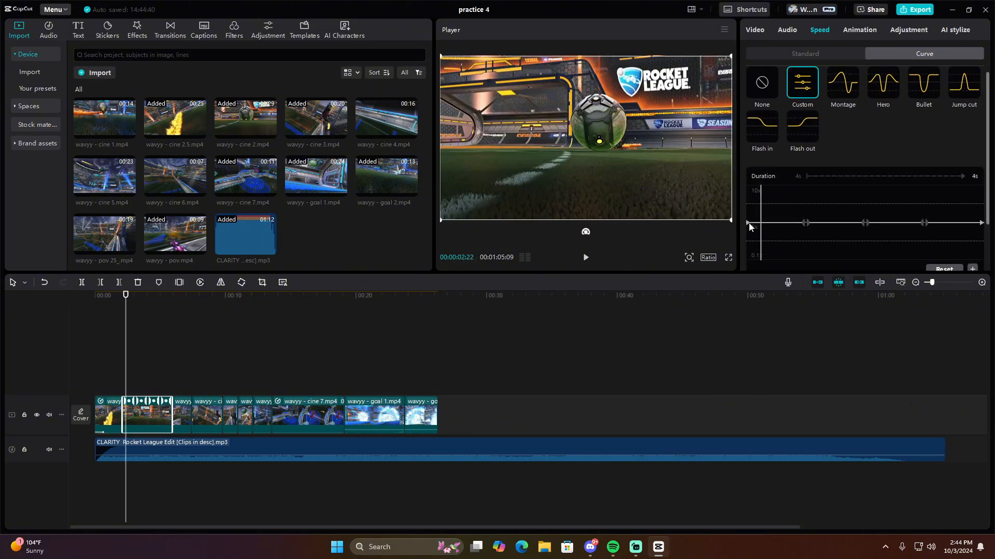
left_click_drag(749, 222, 748, 213)
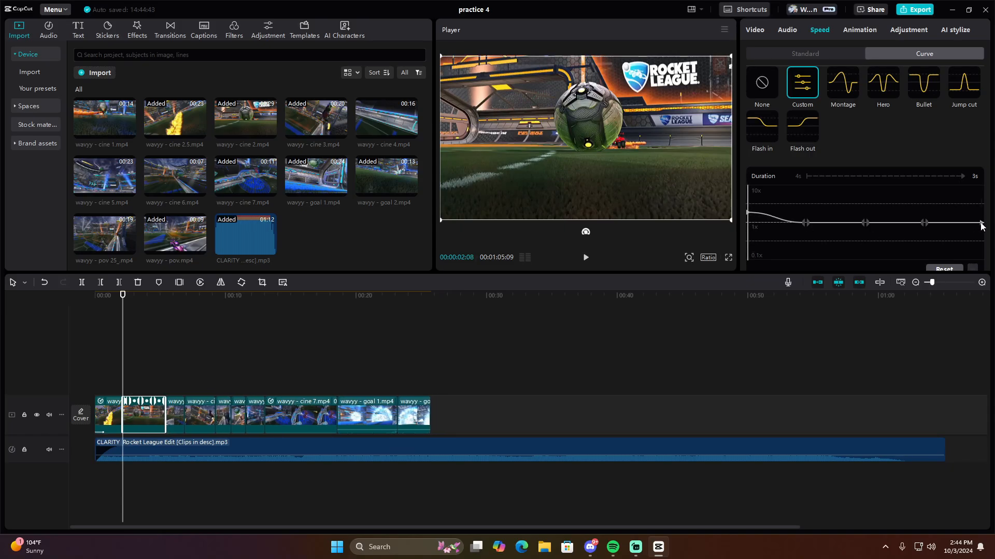
left_click_drag(981, 223, 982, 213)
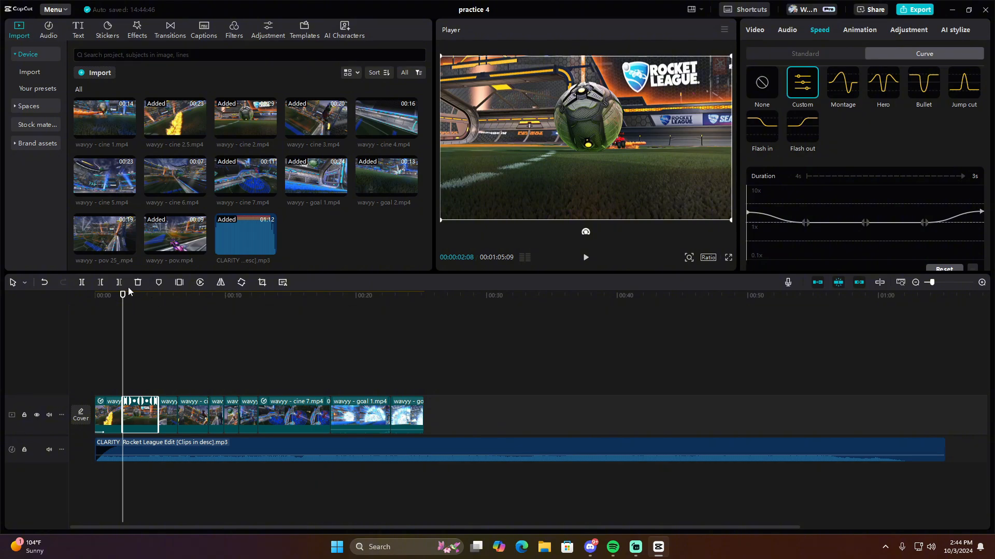
Play the first two clips up to the third clip to check the speed ramps at the cuts.
left_click_drag(123, 295, 102, 305)
key("space")
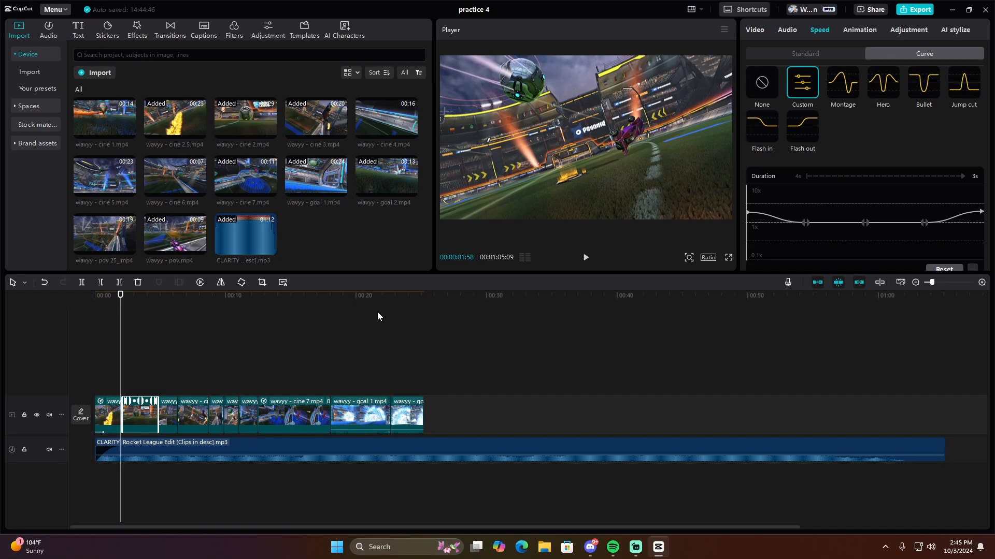
mouse_move(120, 294)
left_mouse_down()
mouse_move(111, 294)
mouse_move(120, 295)
left_mouse_up()
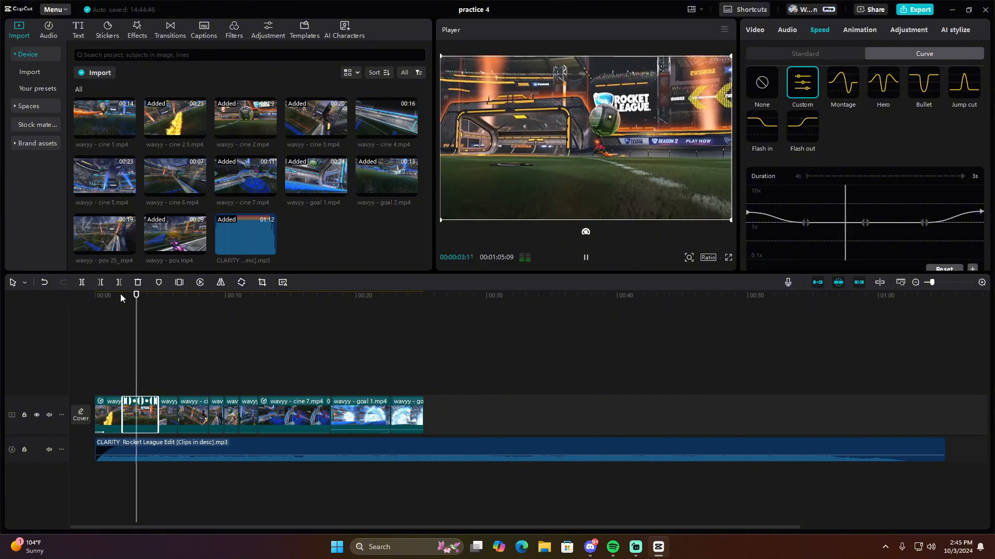
key("space")
key("space")
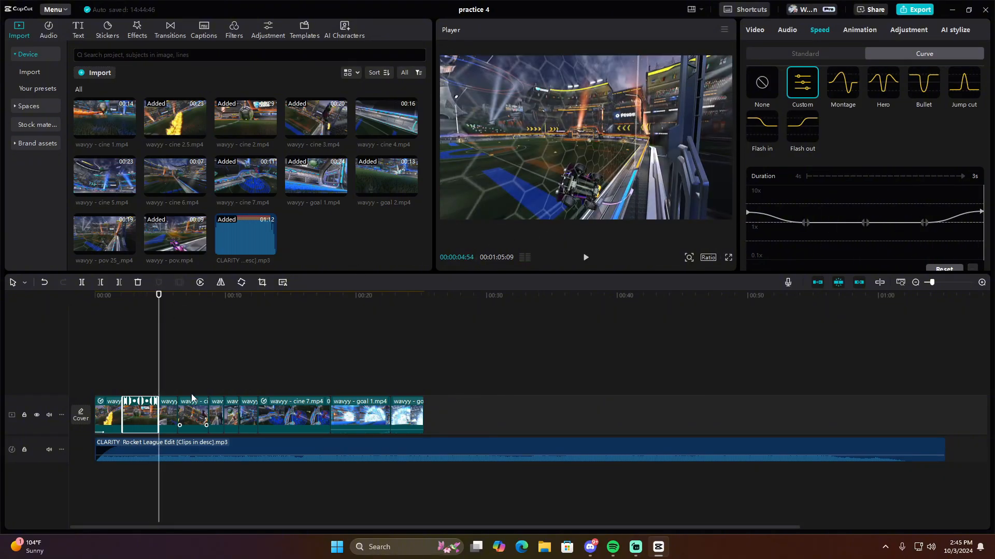
Add the Swing Bottom entrance animation with a duration of 0.5 s to the second montage clip.
left_click(169, 412)
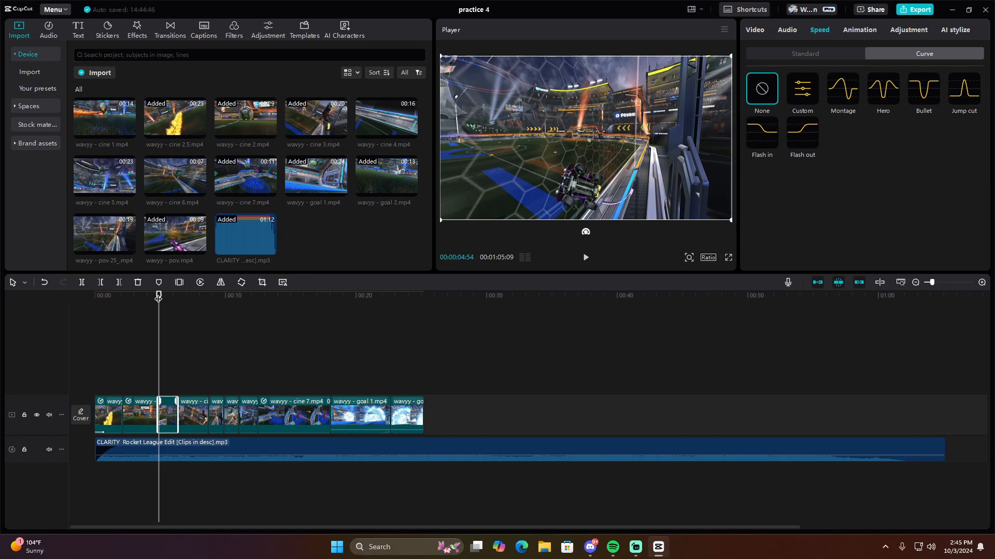
left_click_drag(158, 296, 120, 313)
left_click(108, 406)
left_click(137, 411)
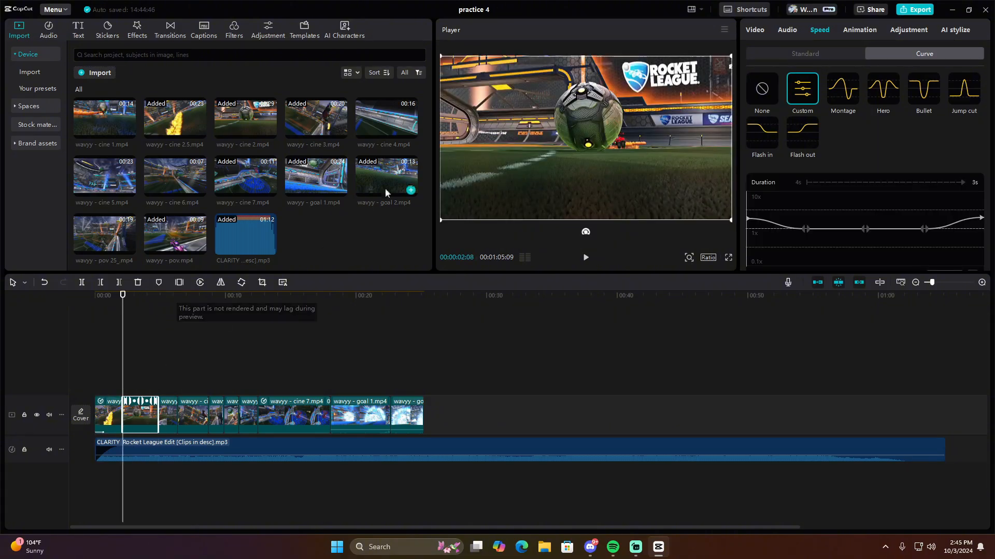
left_click(859, 29)
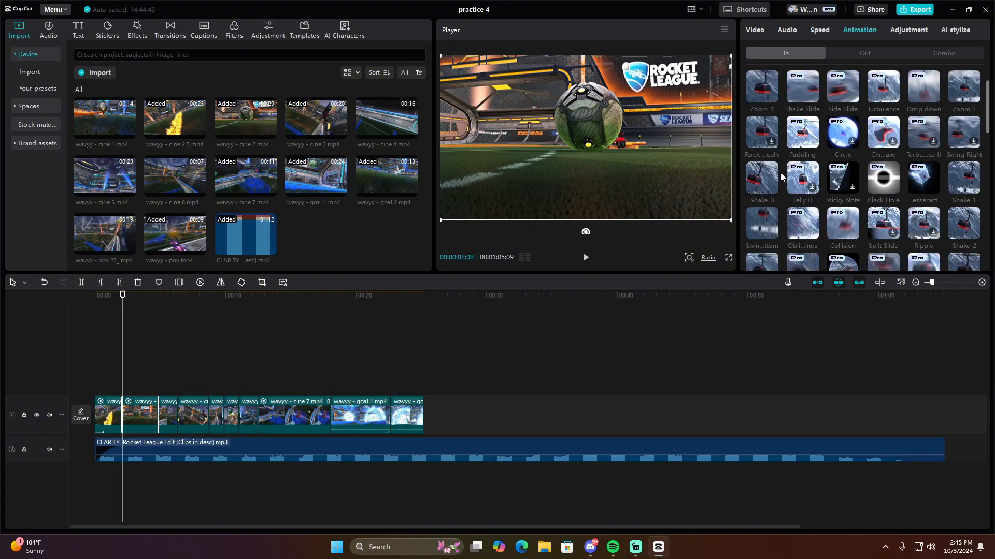
scroll(780, 172, "down", 3)
left_click(756, 139)
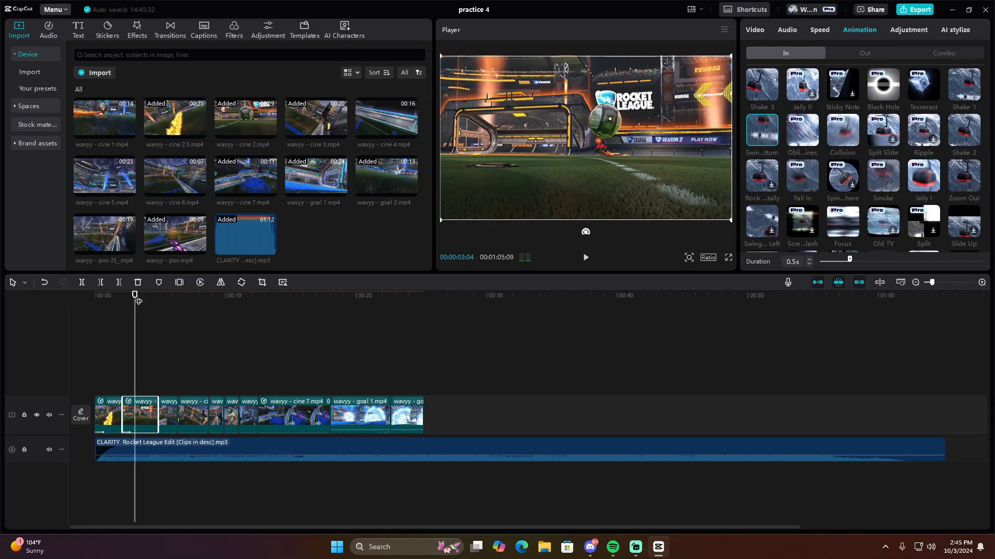
Play from within the first clip to the start of the third clip to check the second clip's entrance animation.
left_click(110, 300)
key("space")
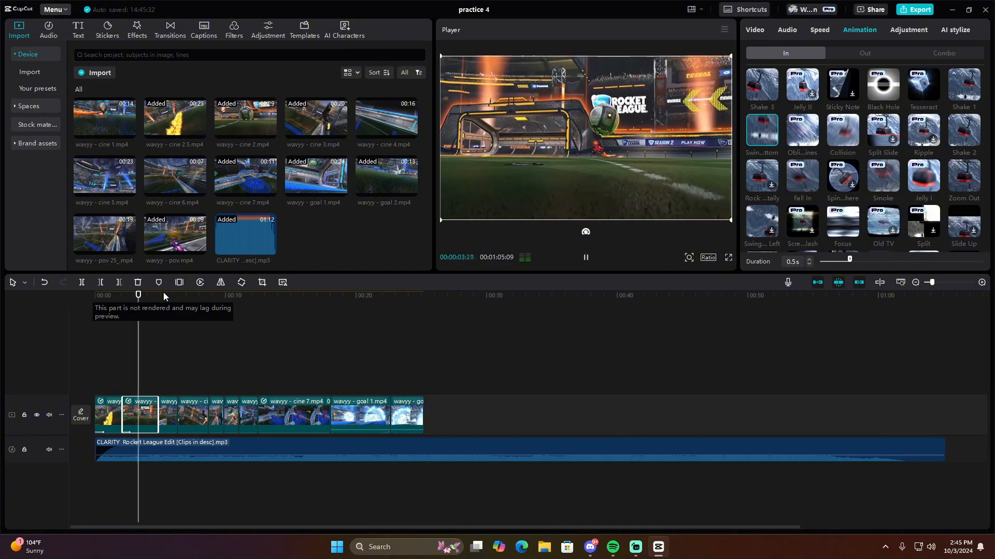
key("space")
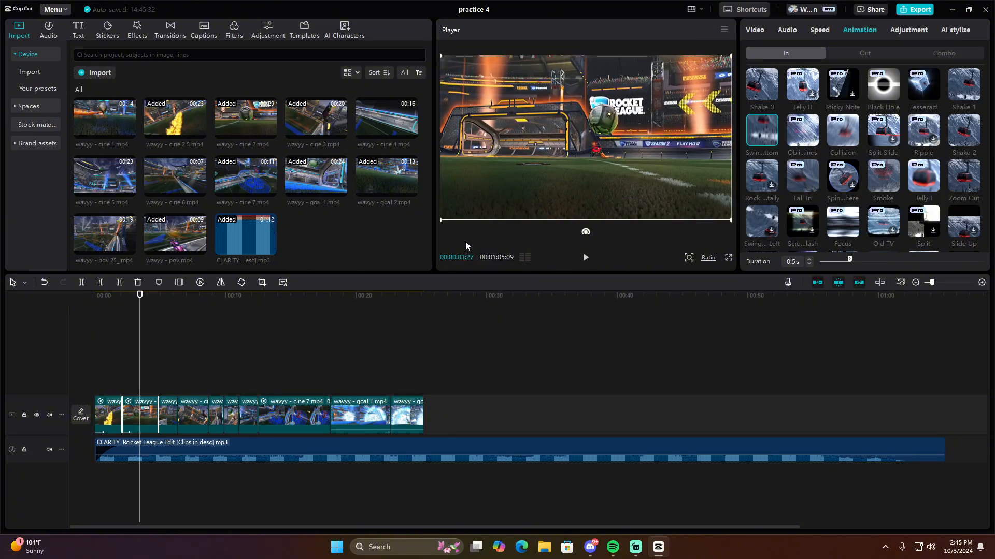
key("space")
key("space")
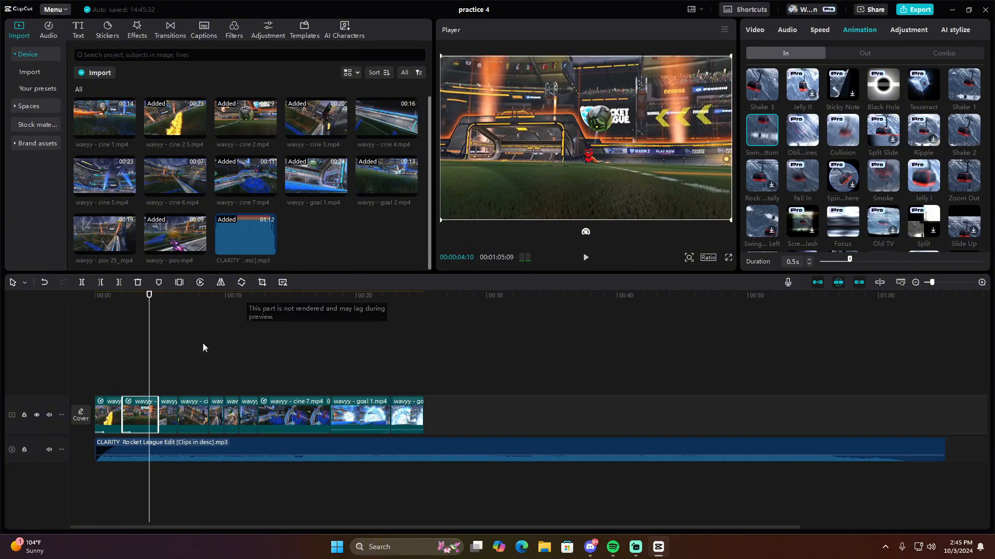
key("space")
key("space")
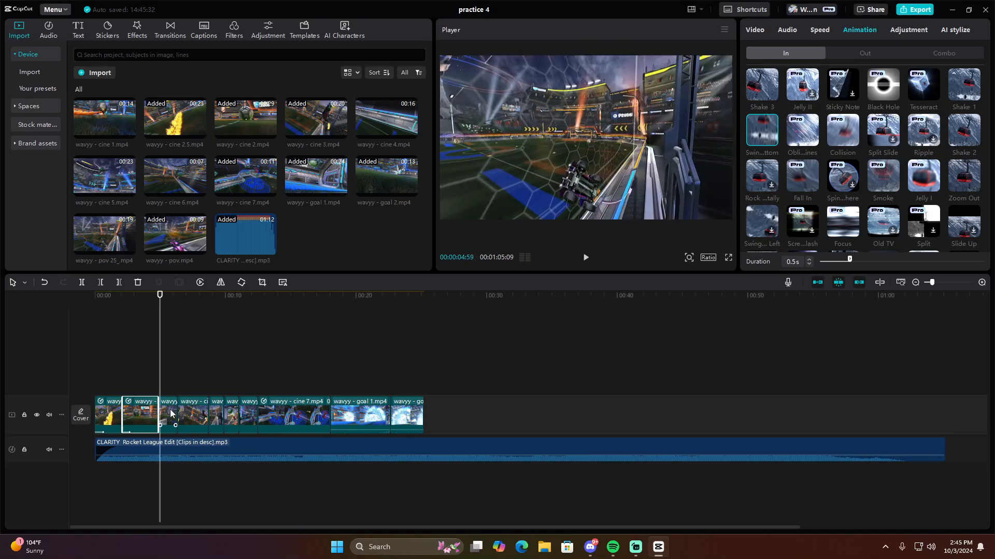
Add the Zoom 1 entrance animation with a duration of 0.5 s to the third montage clip.
left_click(170, 413)
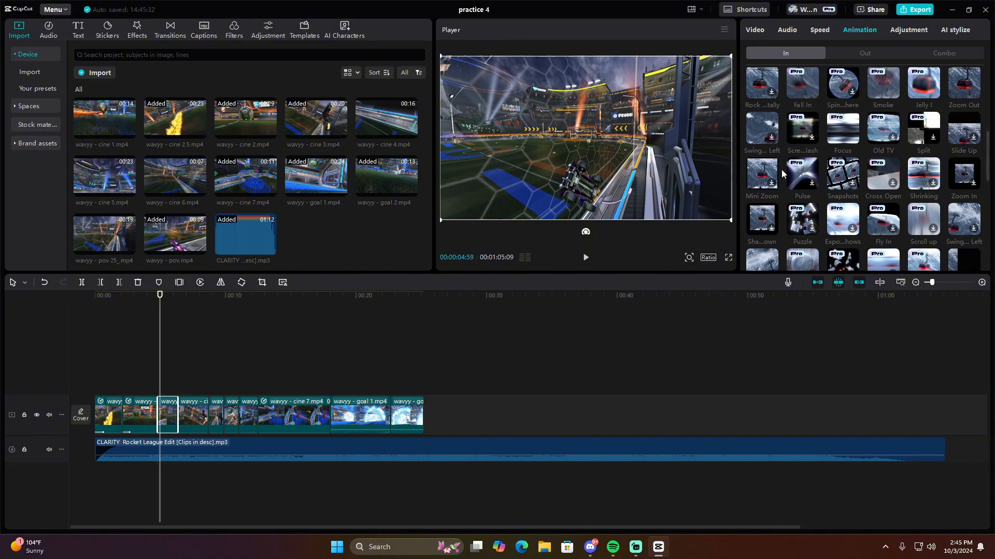
scroll(788, 140, "up", 4)
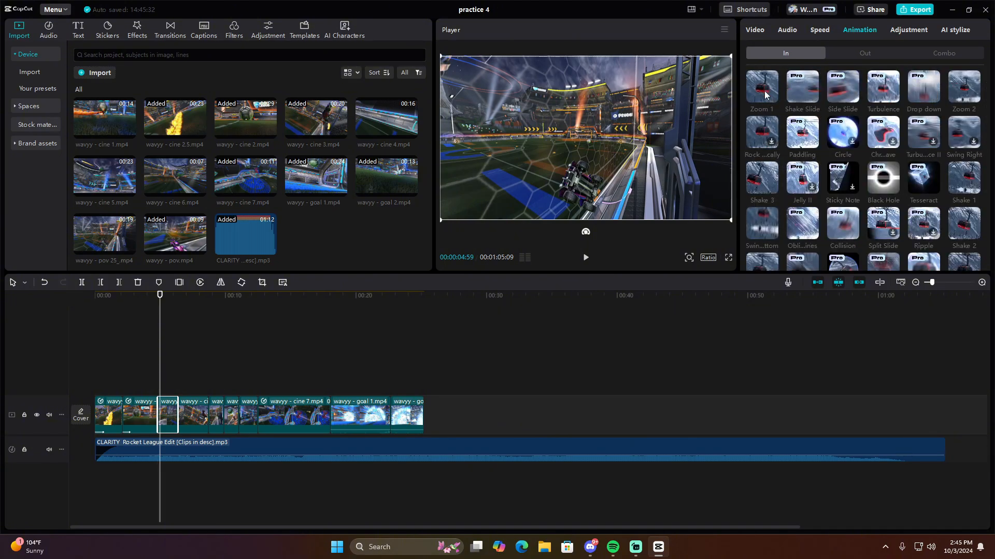
left_click(962, 97)
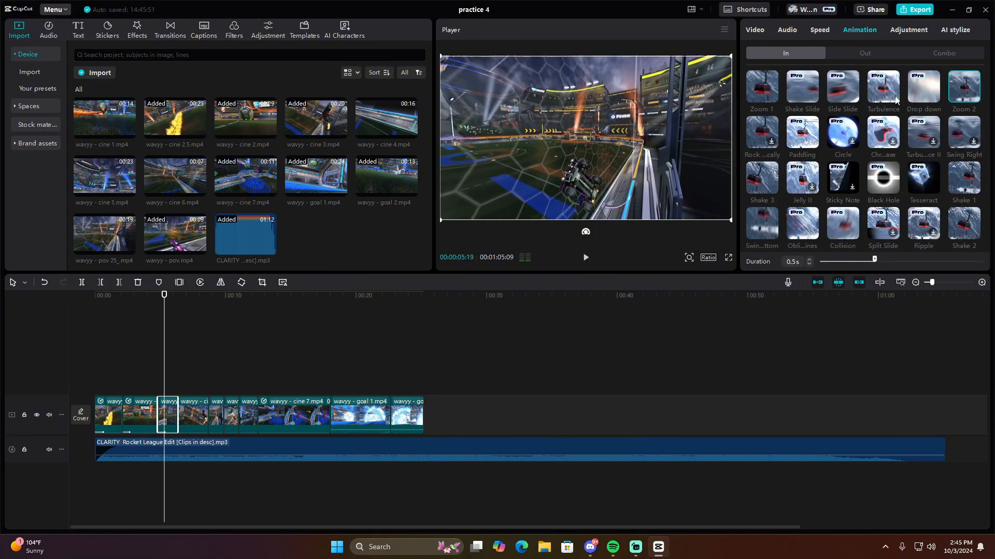
left_click(756, 97)
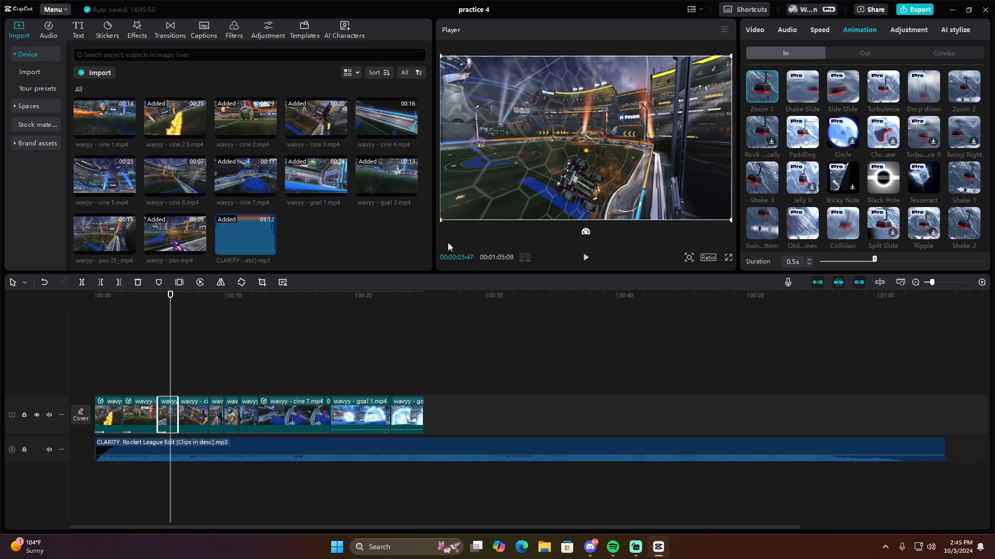
Play from the second clip into the third clip in full screen twice to check the third clip's entrance animation.
left_click_drag(167, 305, 150, 306)
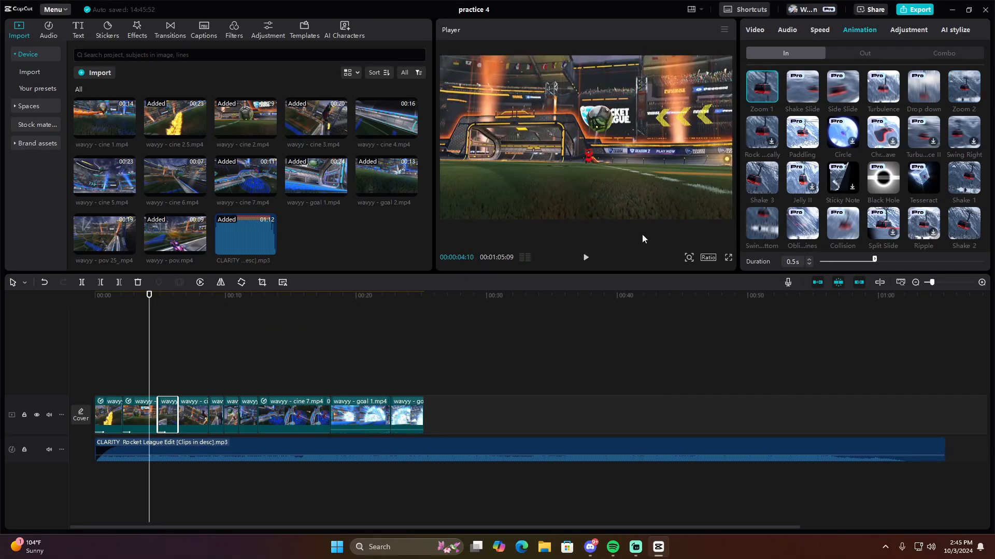
left_click(727, 258)
left_click(358, 514)
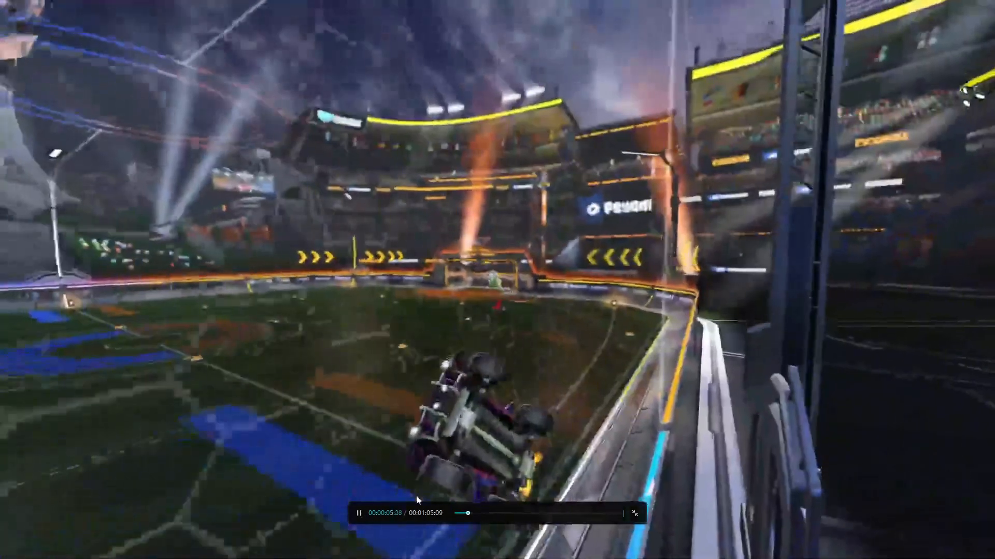
left_click(415, 495)
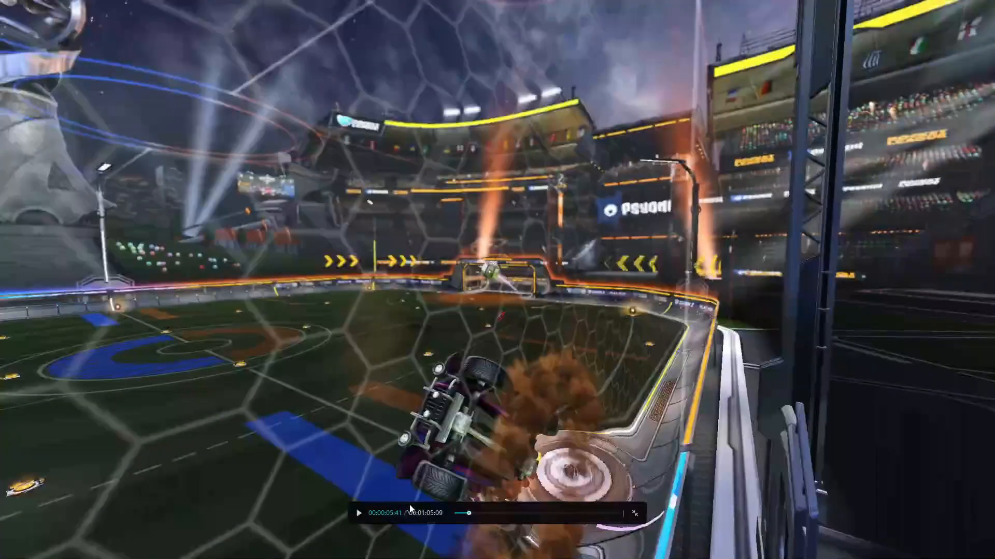
left_click(466, 514)
left_click_drag(466, 513, 464, 513)
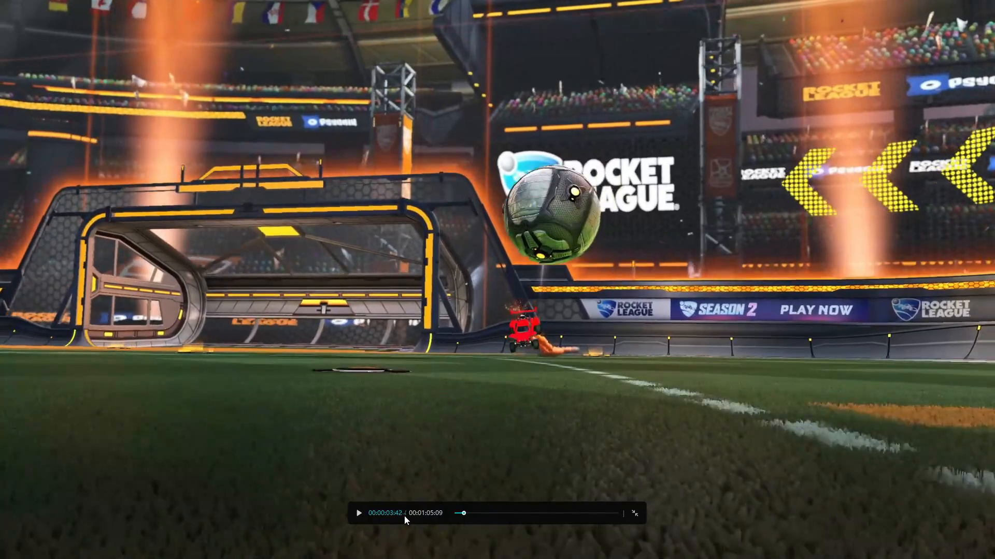
left_click(360, 513)
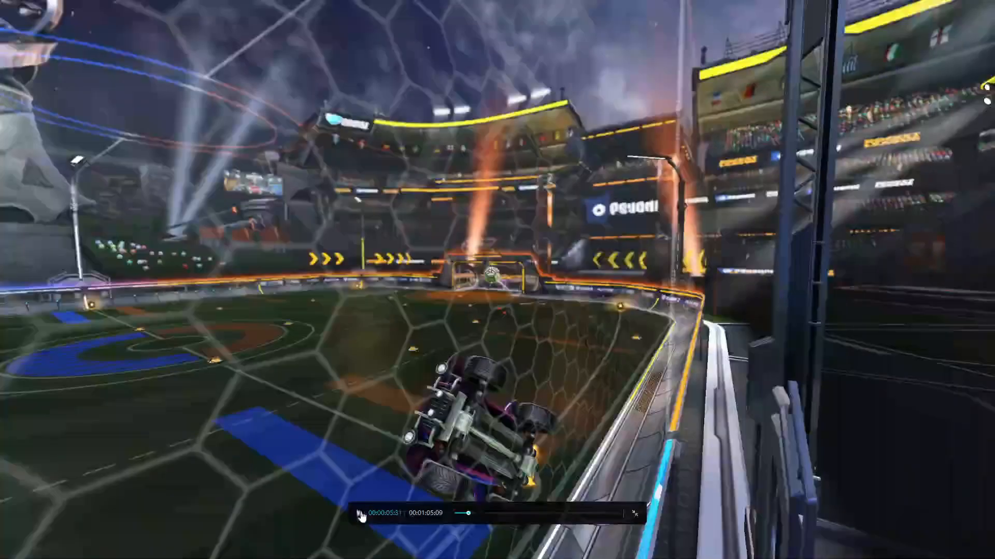
left_click(360, 514)
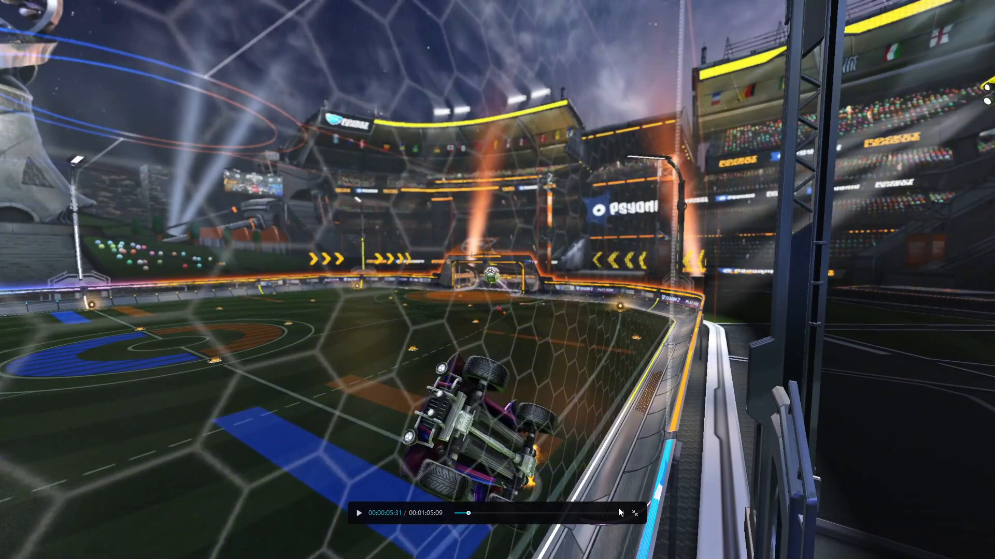
left_click(634, 513)
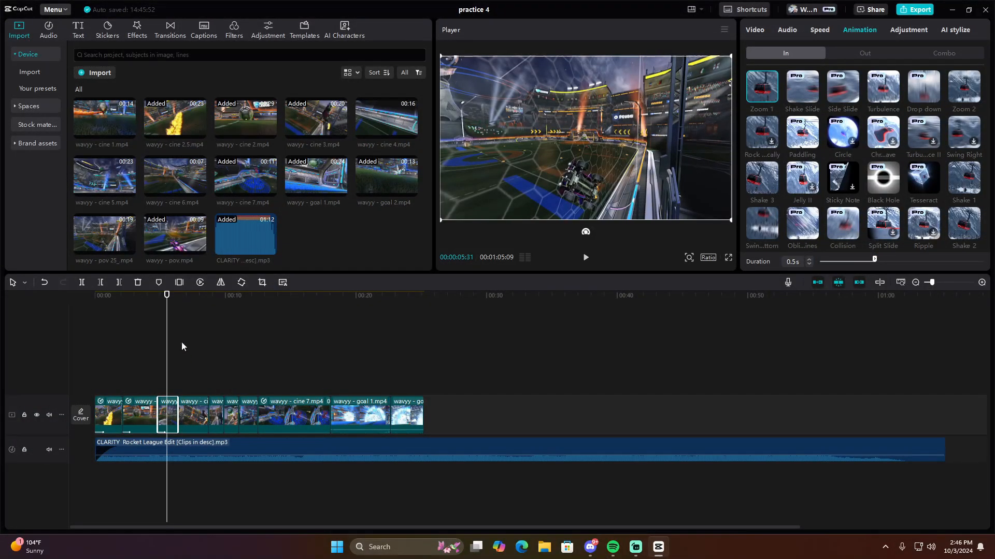
Play from the start of the third clip through the fourth clip to the fifth clip to check the cuts.
left_click_drag(167, 295, 179, 299)
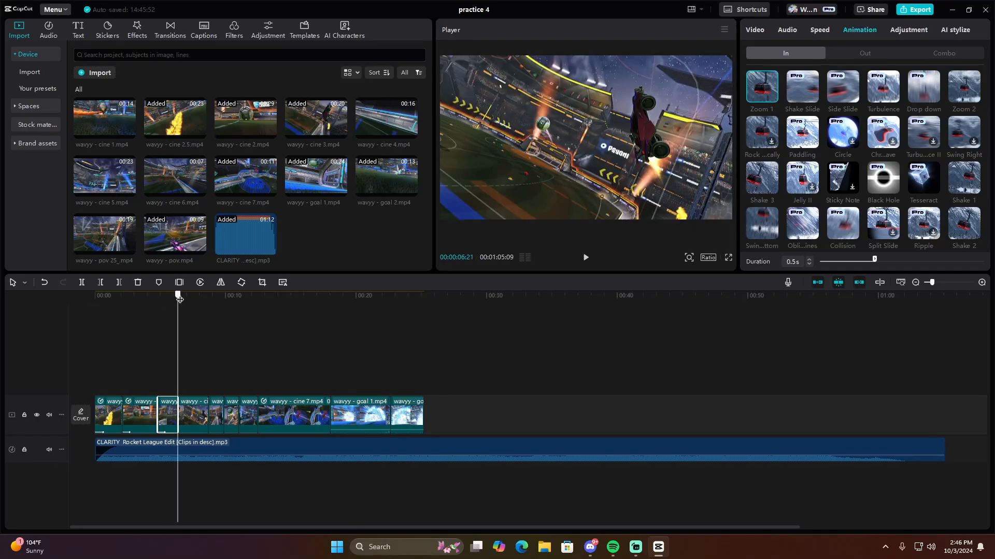
left_click(201, 419)
key("space")
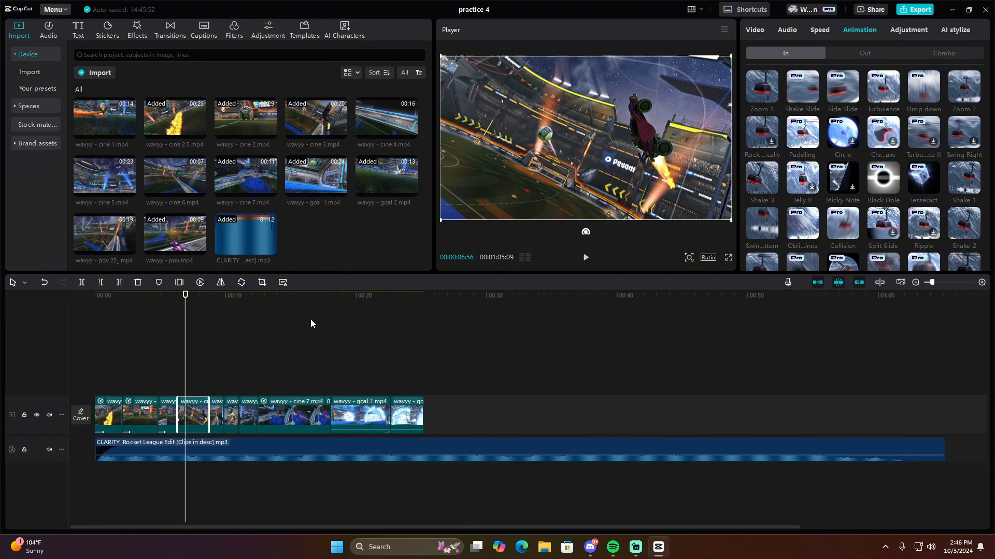
mouse_move(169, 306)
left_mouse_down()
mouse_move(107, 306)
mouse_move(159, 307)
left_mouse_up()
key("space")
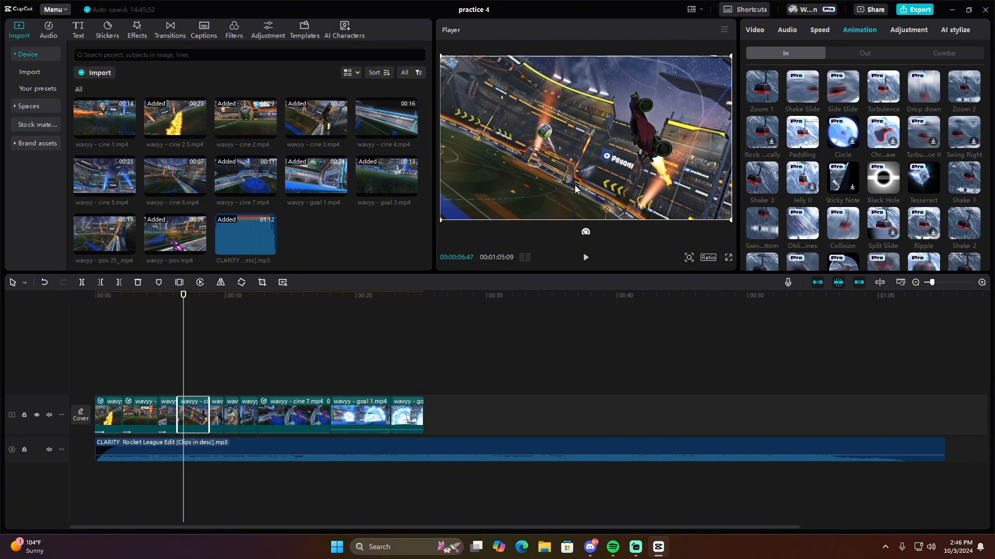
key("space")
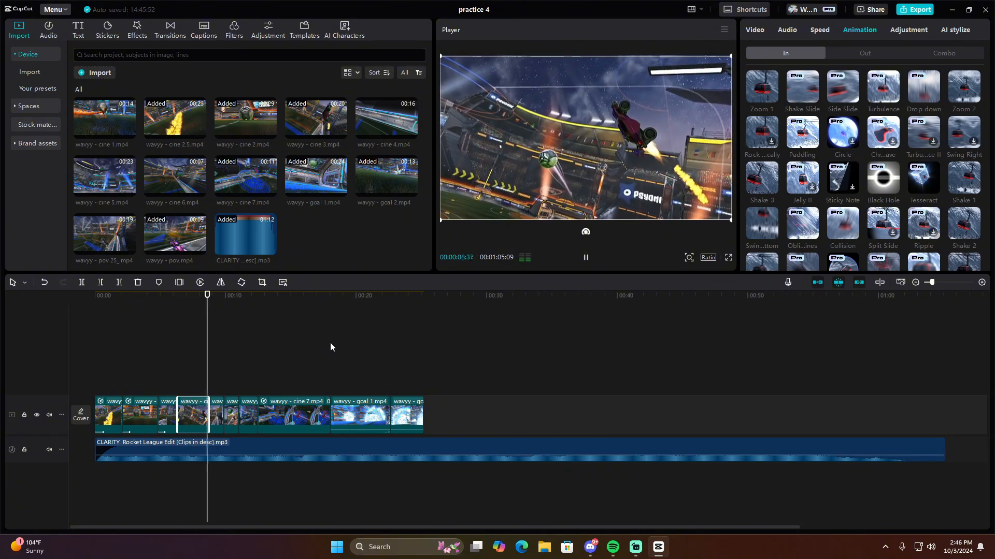
key("space")
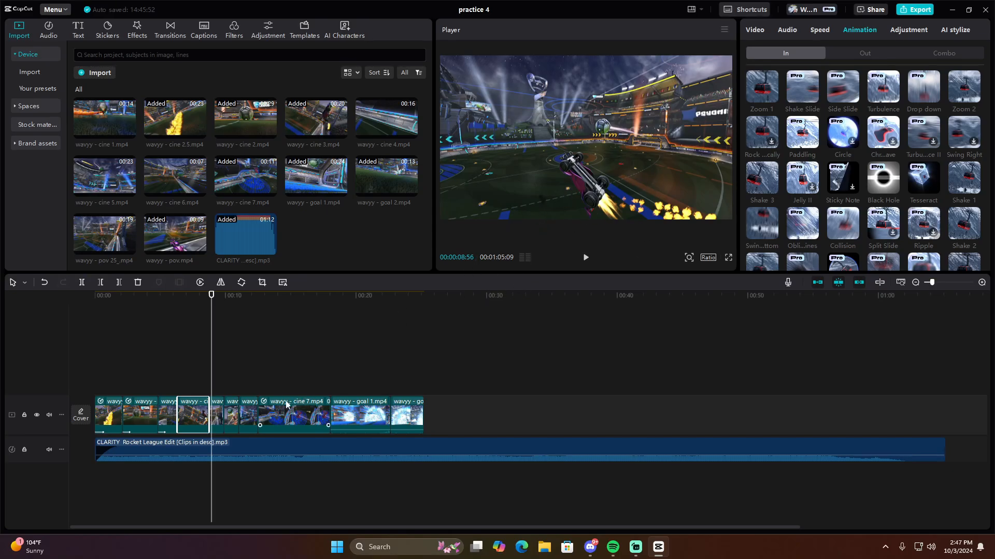
Add the Zoom 1 entrance animation with a duration of 0.5 s to the fifth and sixth montage clips.
left_click(214, 412)
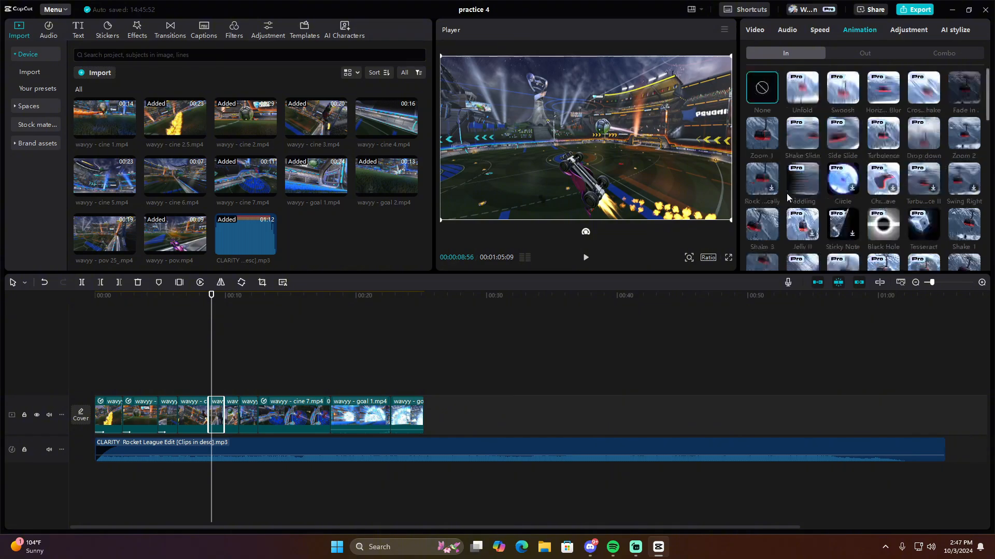
left_click(763, 136)
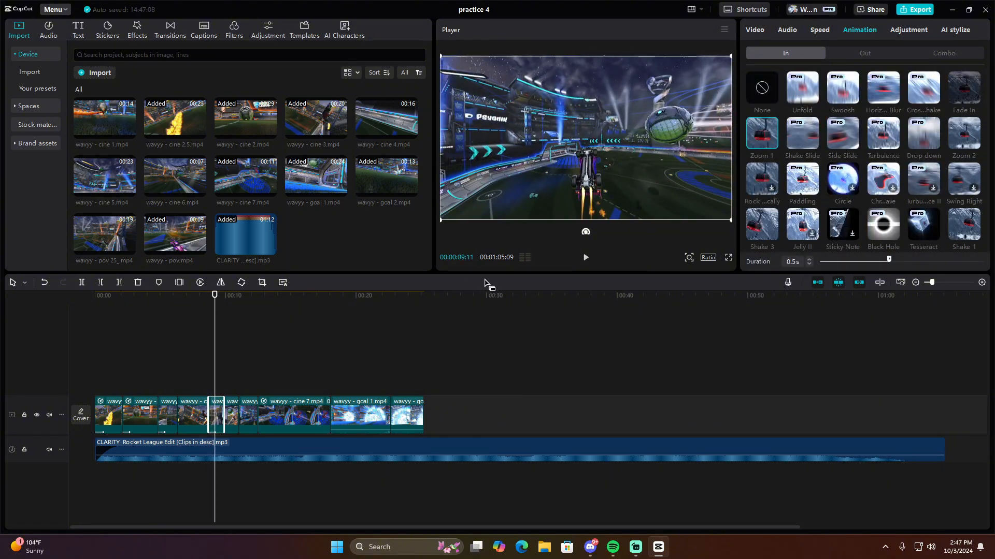
left_click_drag(198, 296, 219, 300)
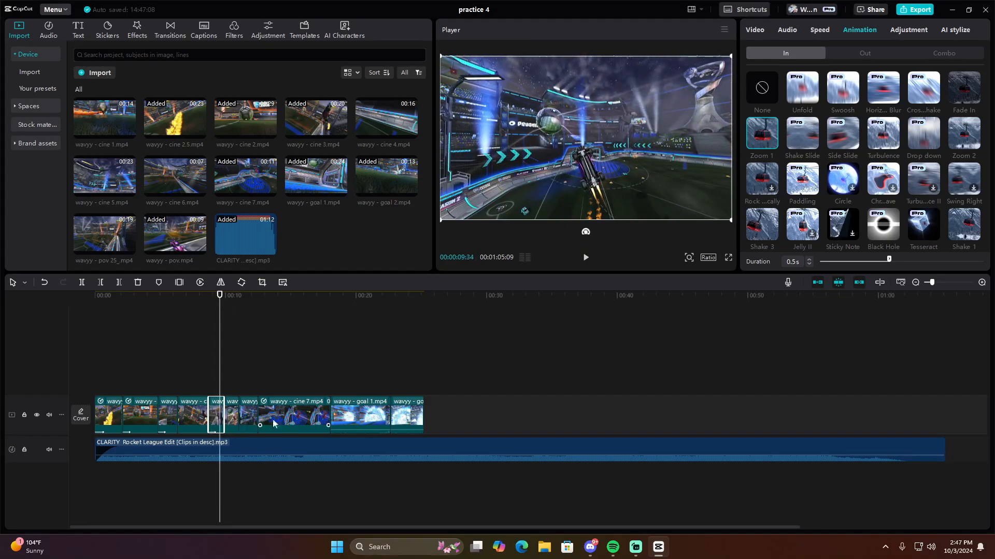
left_click(761, 93)
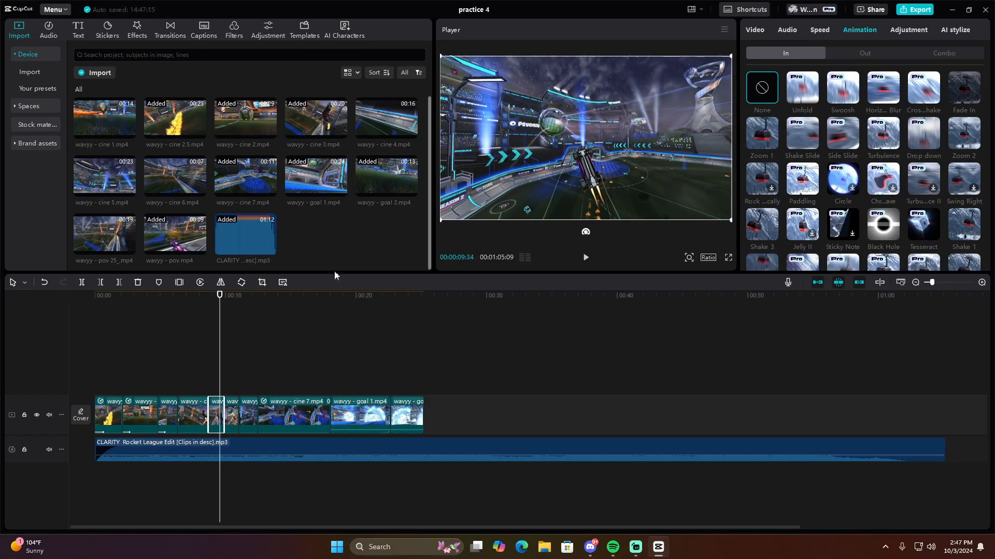
left_click(221, 301)
left_click_drag(221, 303, 231, 303)
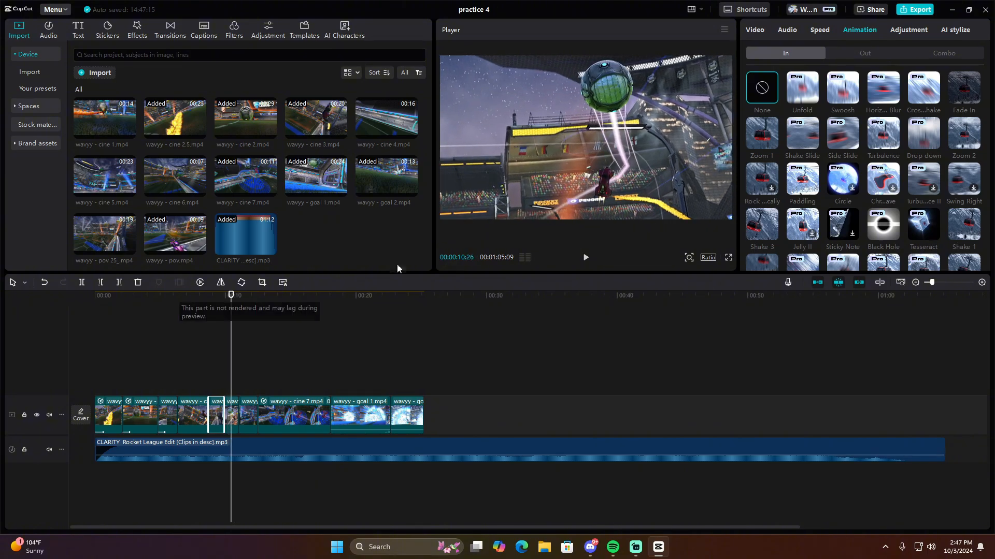
left_click(761, 134)
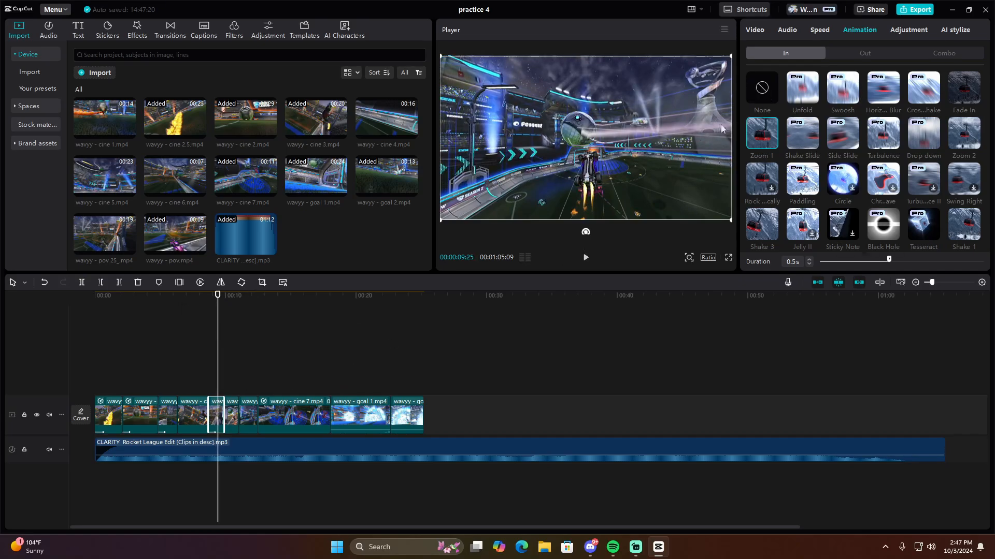
left_click(234, 413)
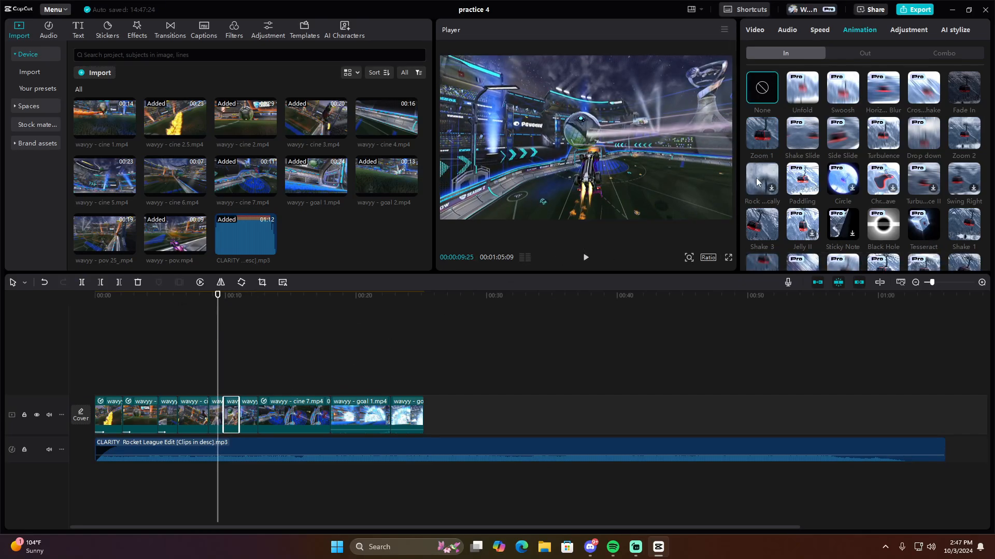
left_click(749, 143)
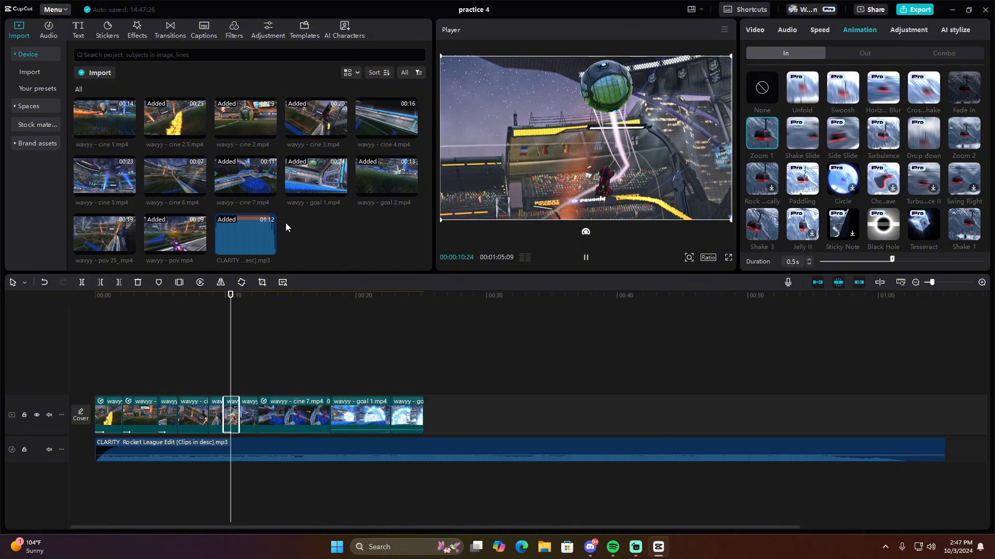
Play from the start of the fifth clip past the seventh clip to check the Zoom 1 animations and the cut timing.
left_click_drag(229, 292, 209, 295)
key("space")
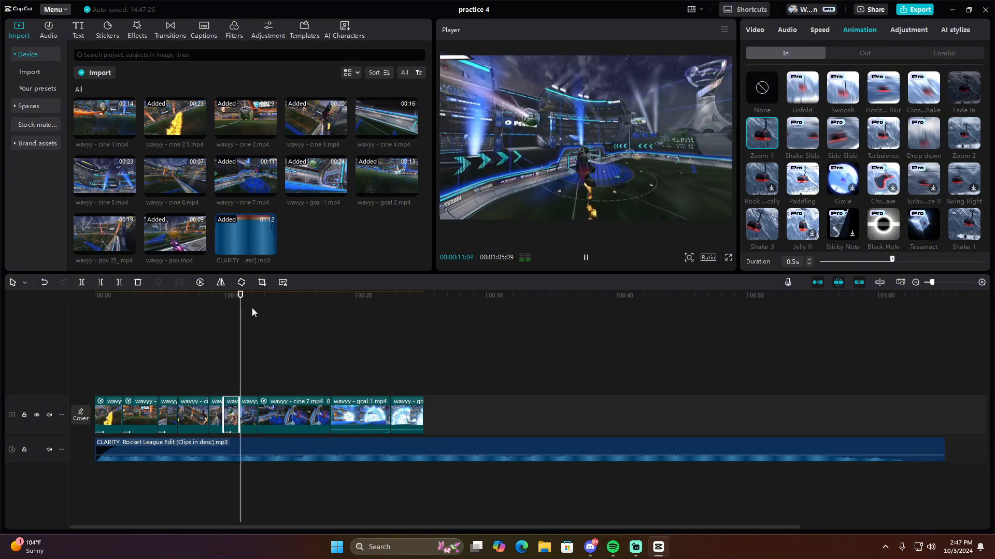
key("space")
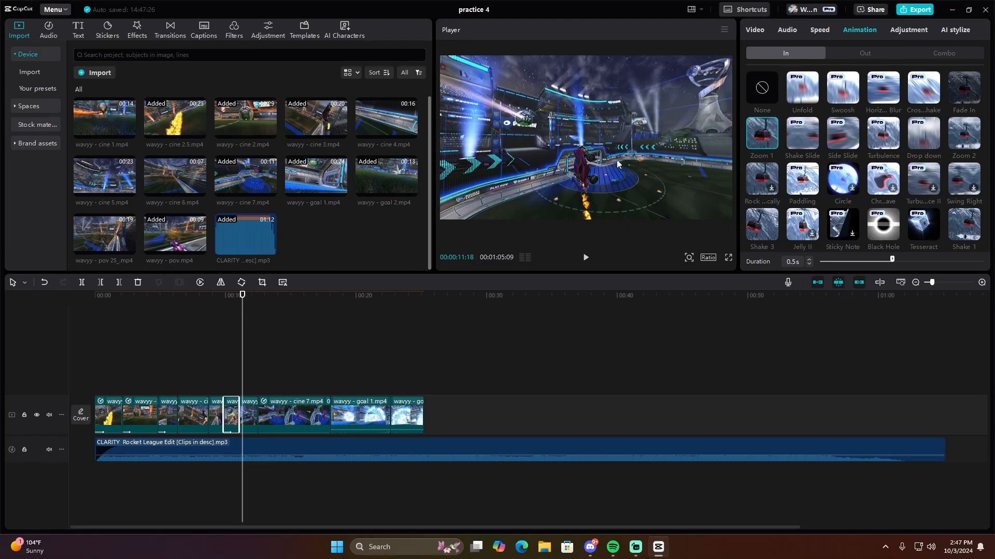
key("space")
key("space")
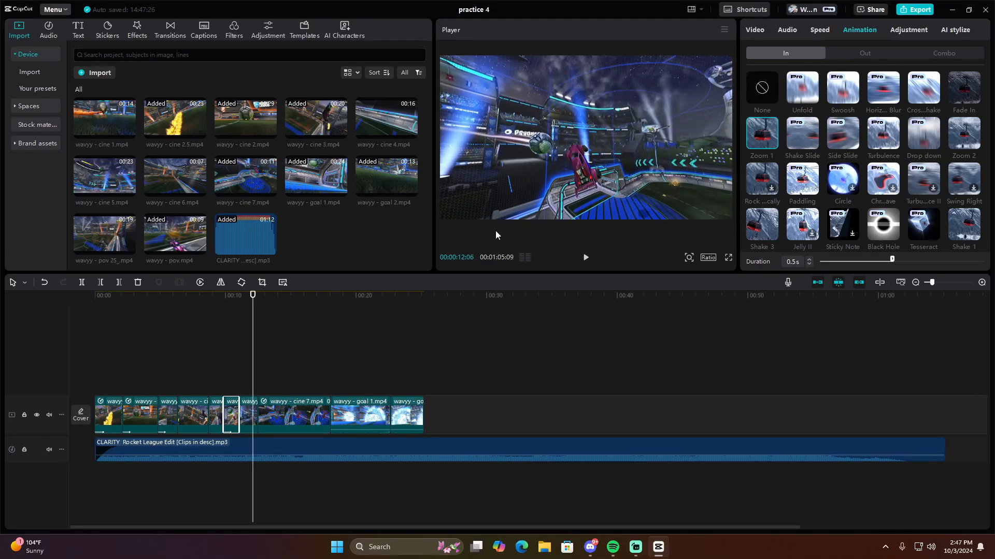
key("space")
key("space")
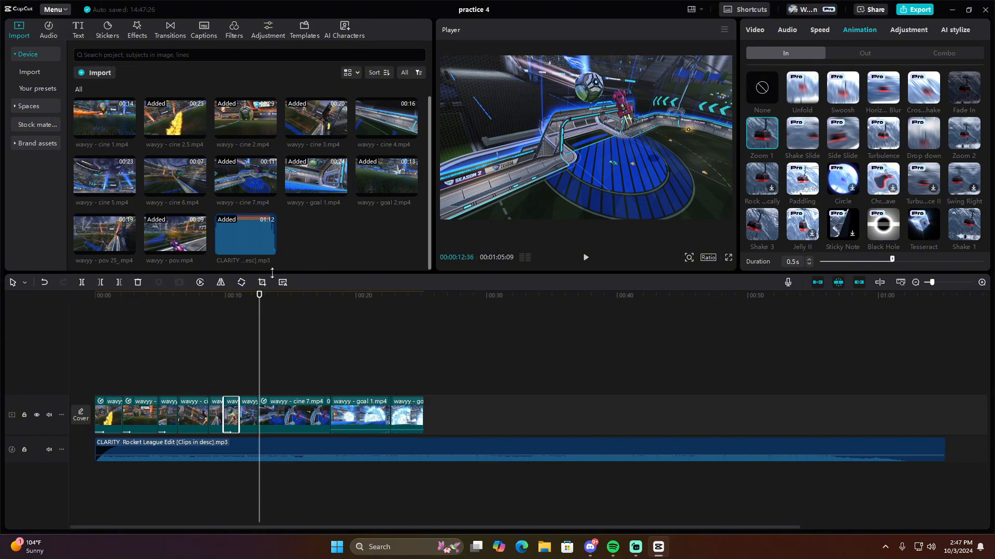
Shorten the seventh clip slightly at its end and play across its cut to the wavyy - cine 7 clip.
left_click(250, 415)
left_click_drag(256, 408, 250, 412)
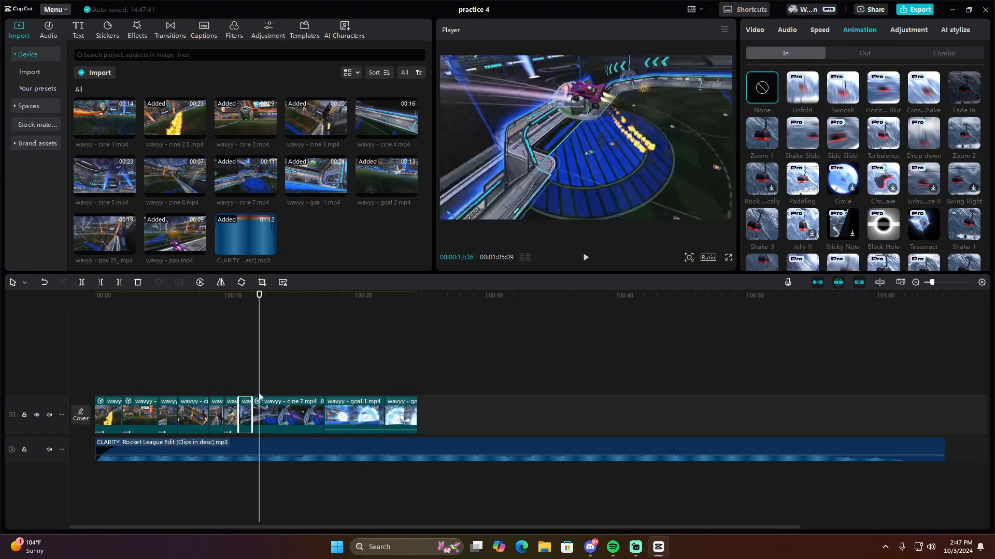
key("space")
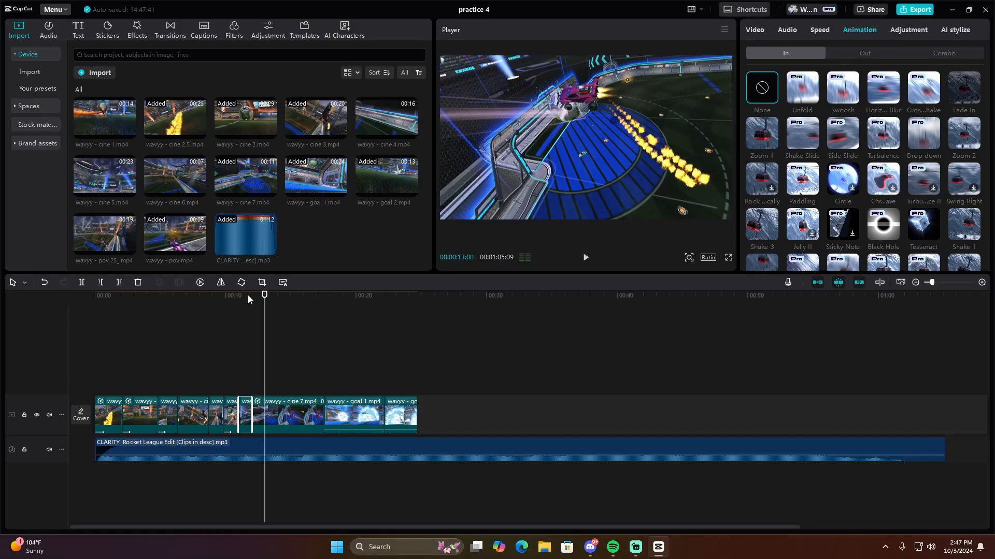
left_click(244, 304)
key("space")
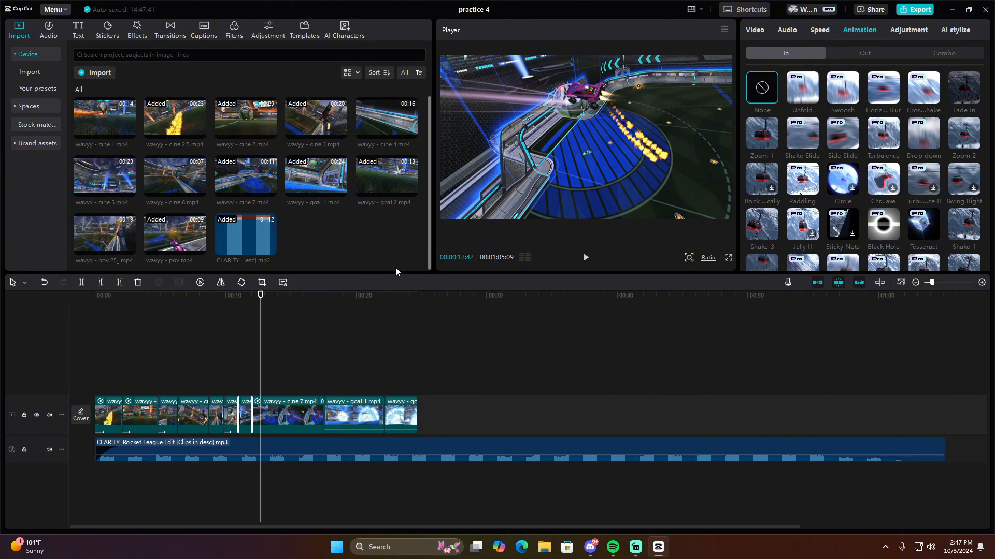
Trim the start of the wavyy - cine 7 clip slightly and play from the seventh clip to check the cut.
left_click(272, 415)
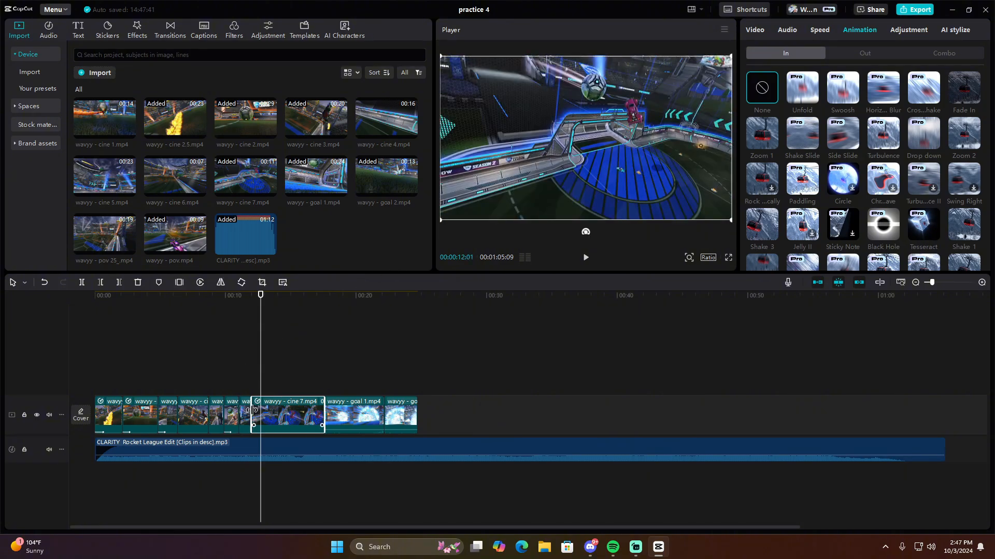
left_click(246, 412)
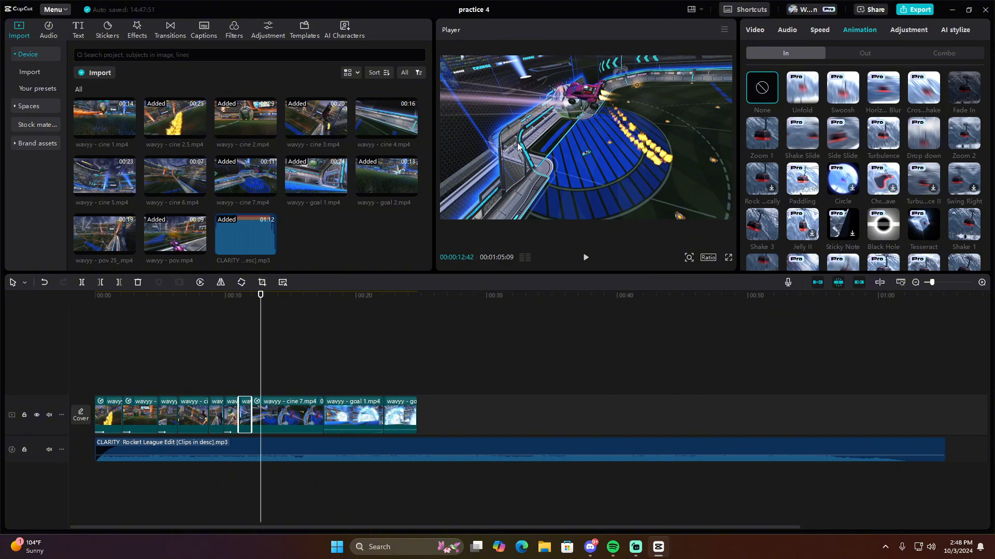
left_click(239, 305)
key("space")
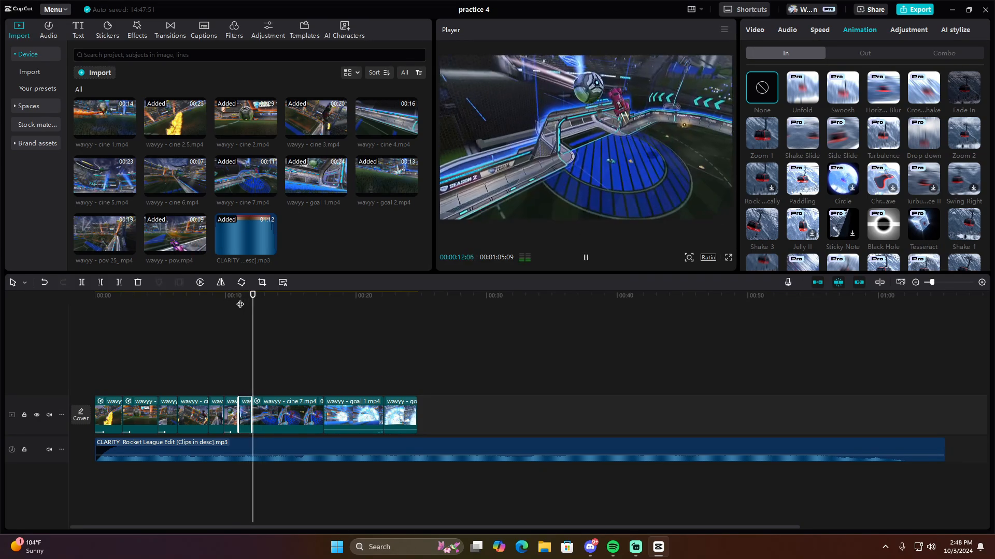
key("space")
key("space")
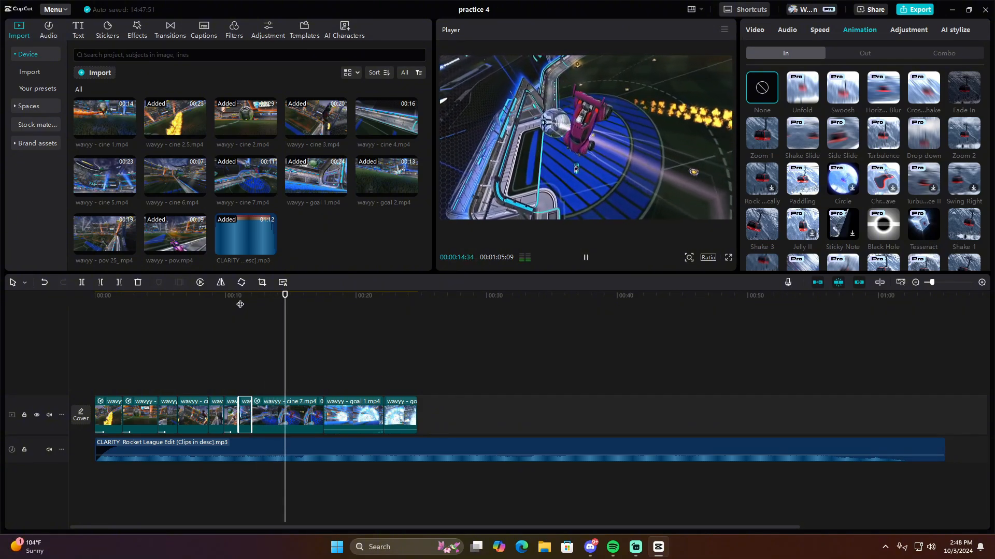
Play from the start of the seventh clip toward the wavyy - cine 7 clip to check the cut timing.
key("space")
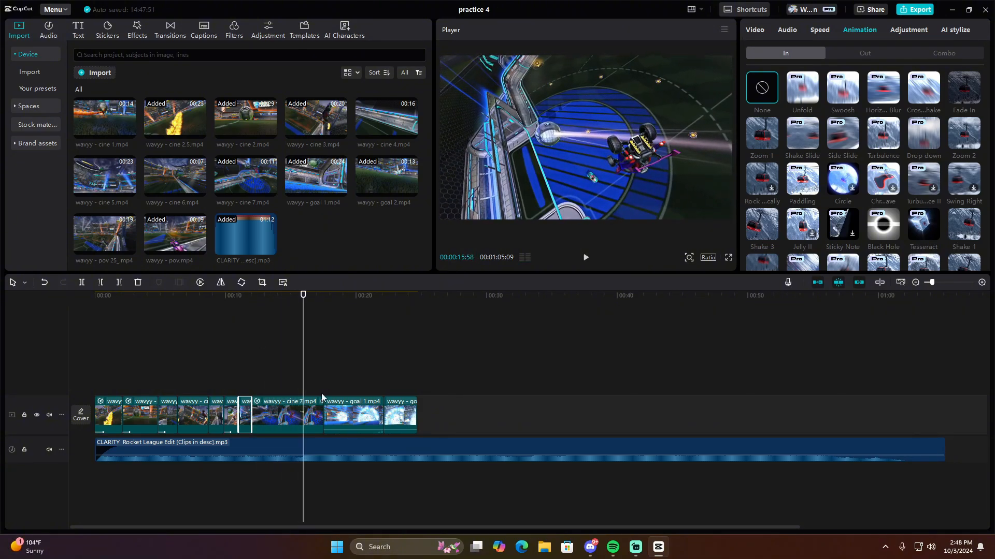
left_click(306, 417)
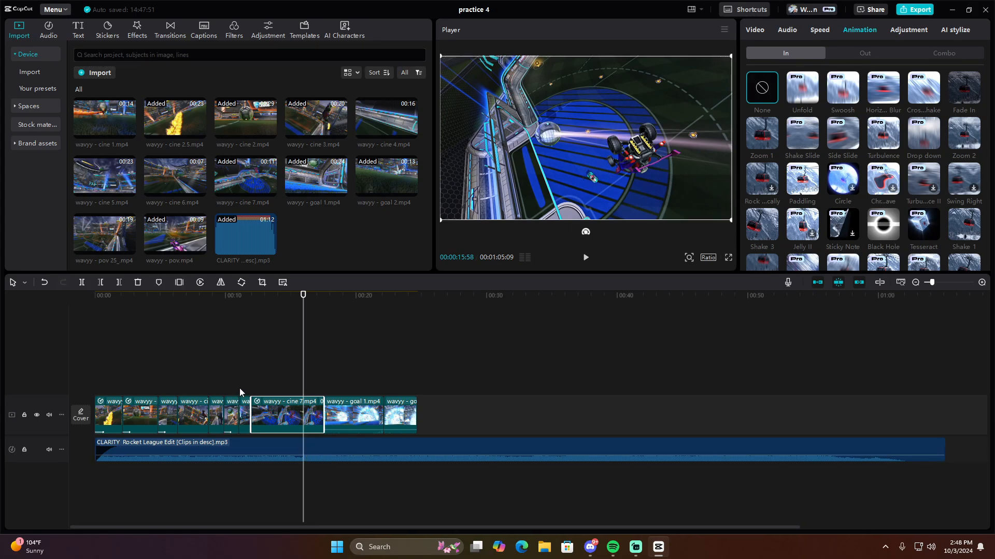
left_click(250, 301)
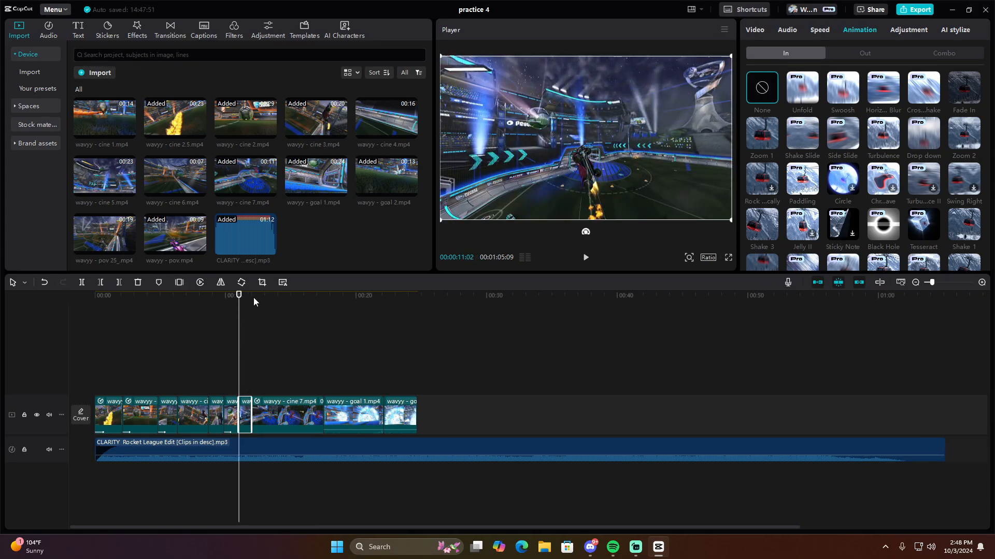
key("space")
key("space")
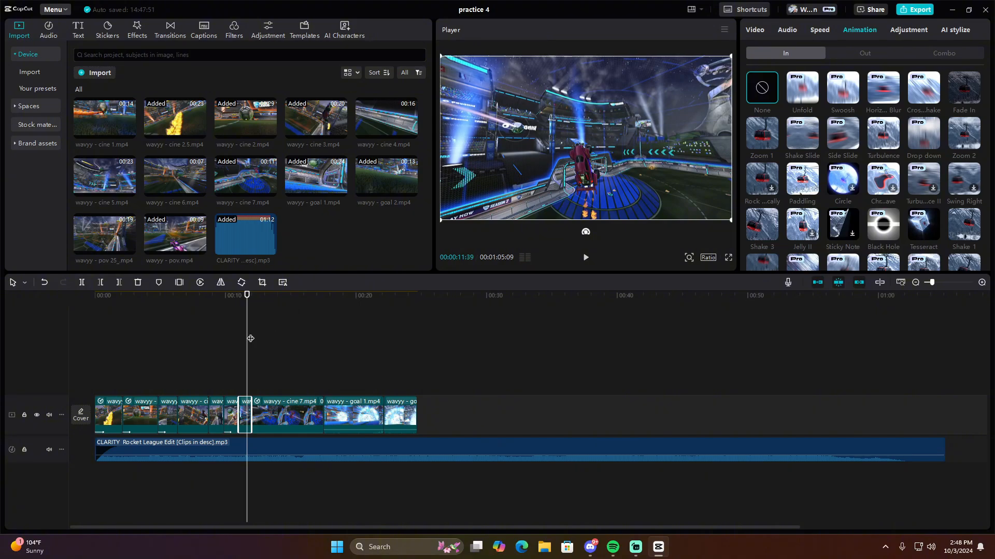
left_click_drag(242, 305, 224, 332)
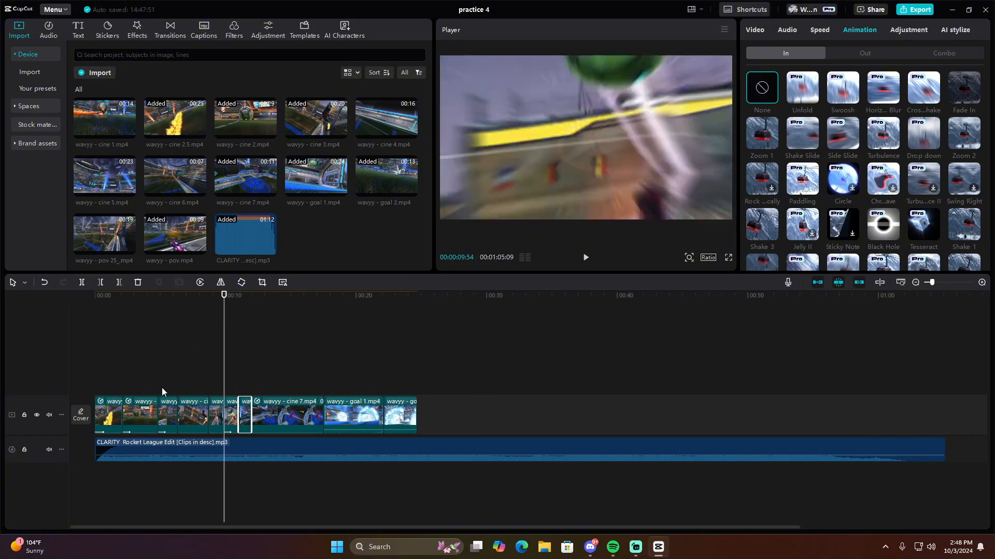
Raise the start point and three middle points of the wavyy - cine 7 clip's speed curve above 1x and play the result.
left_click(280, 416)
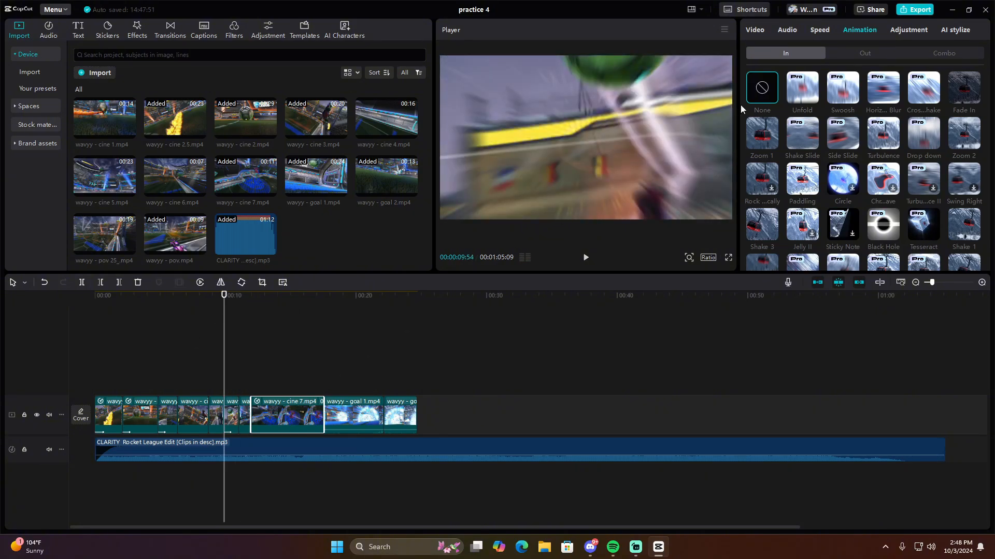
left_click(820, 30)
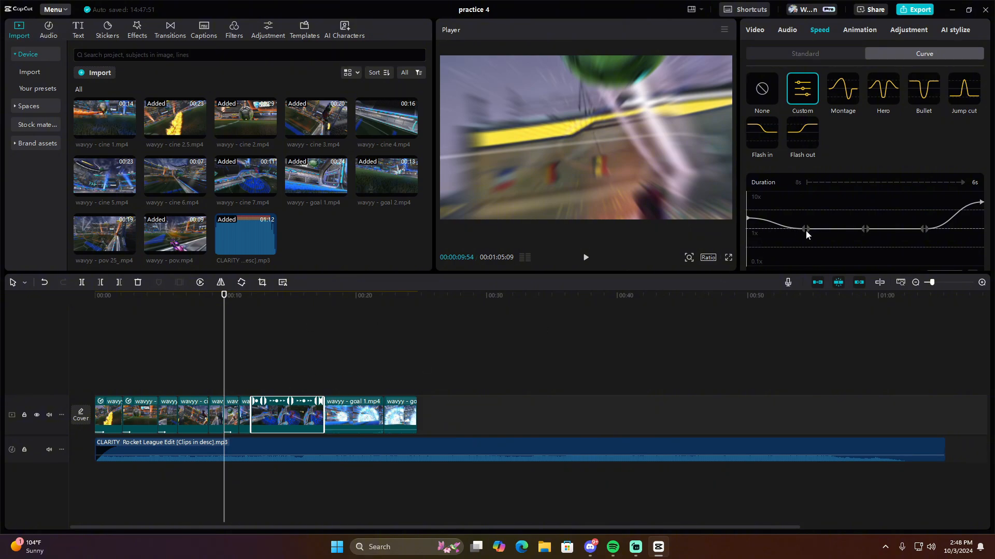
left_click_drag(806, 230, 806, 218)
left_click_drag(865, 229, 866, 218)
left_click_drag(924, 229, 924, 218)
left_click_drag(748, 218, 747, 207)
left_click(239, 301)
key("space")
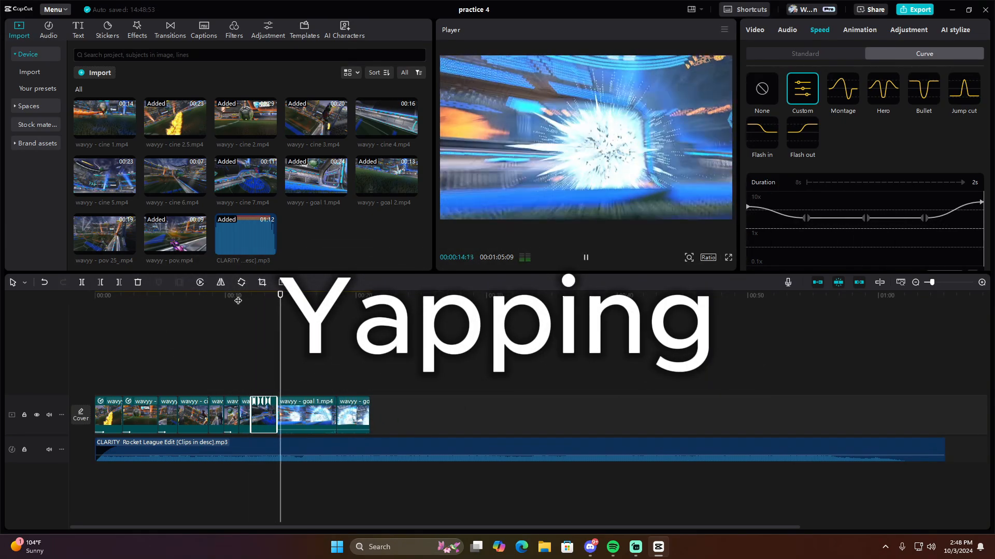
Lower the three middle points of the wavyy - cine 7 speed curve to just above 1x and play the clip through its end.
left_click_drag(866, 218, 865, 231)
key("space")
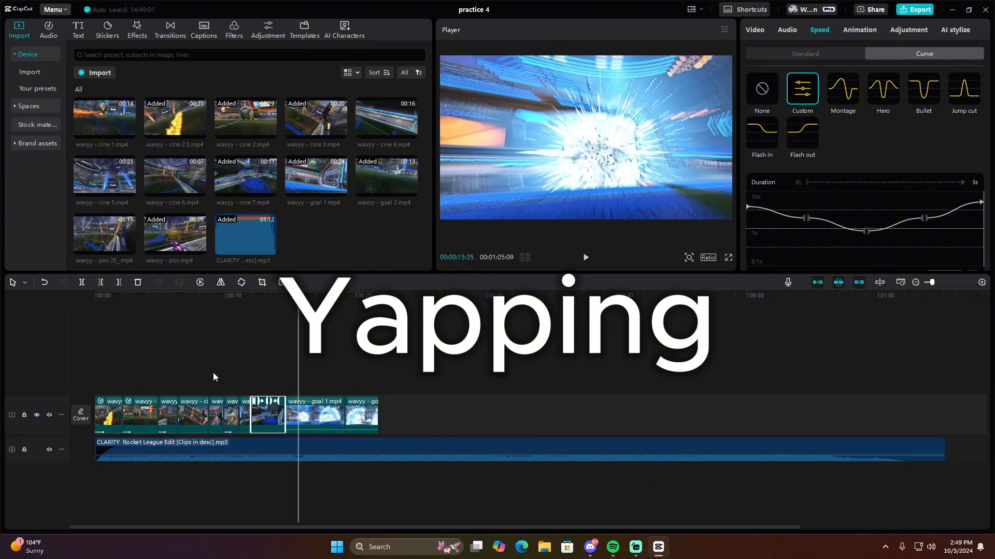
left_click(124, 450)
left_click(267, 415)
left_click(820, 29)
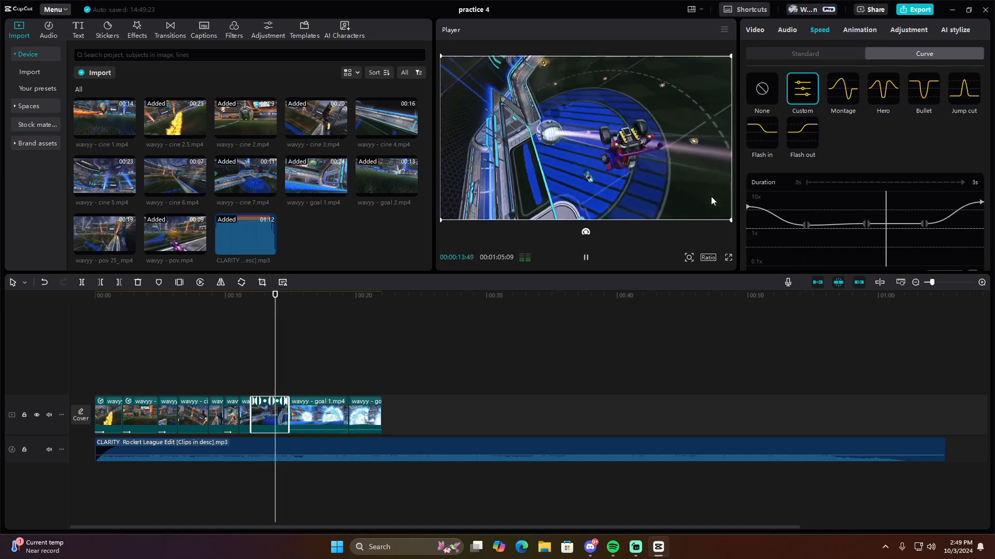
left_click(586, 258)
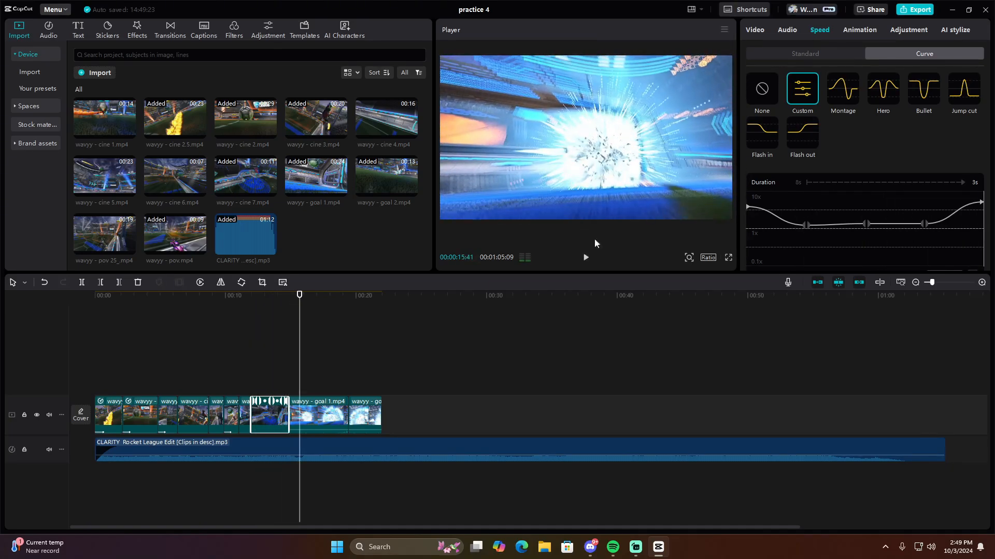
left_click(250, 304)
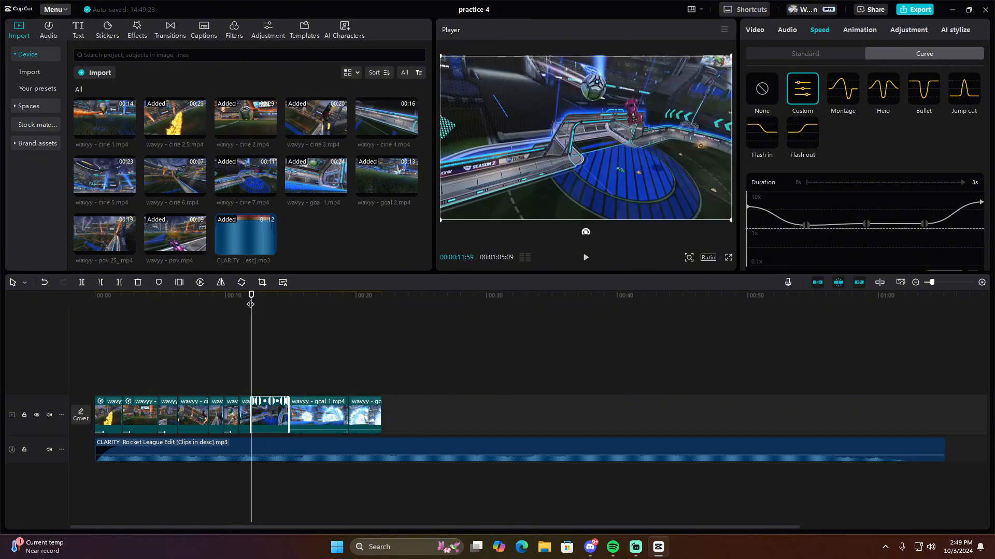
key("space")
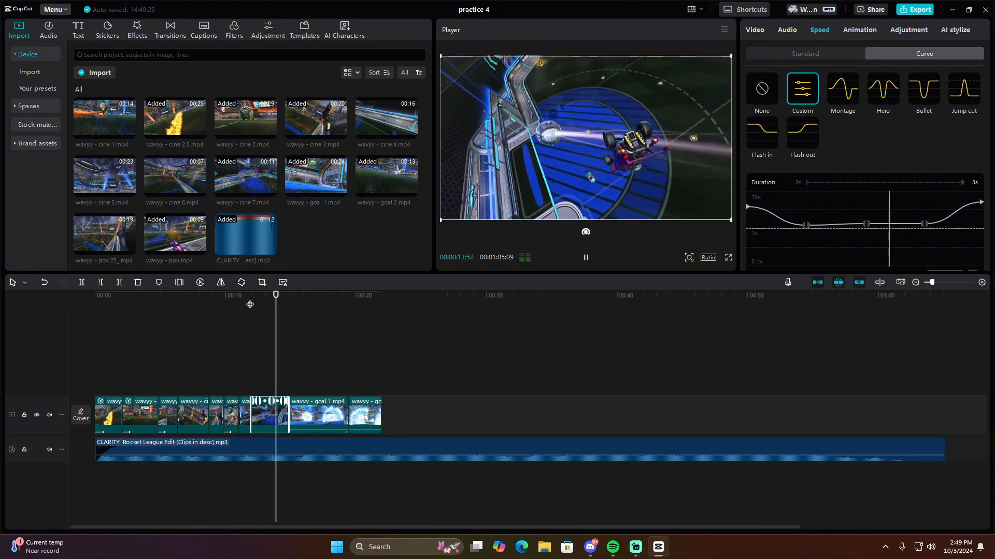
key("space")
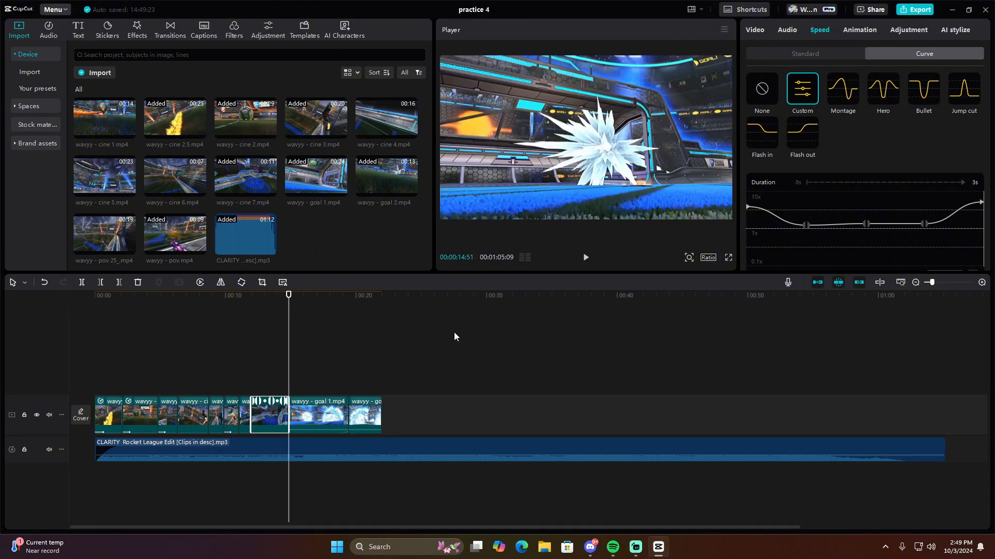
Raise the end point of the wavyy - cine 7 speed curve slightly and scrub back through the clip.
left_click(981, 203)
left_click_drag(980, 203, 979, 200)
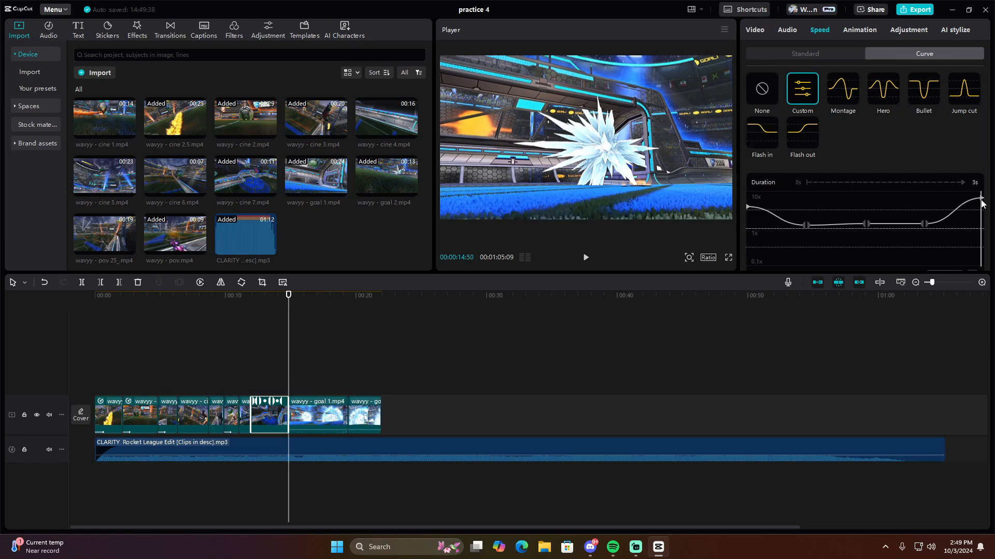
left_click_drag(912, 215, 795, 229)
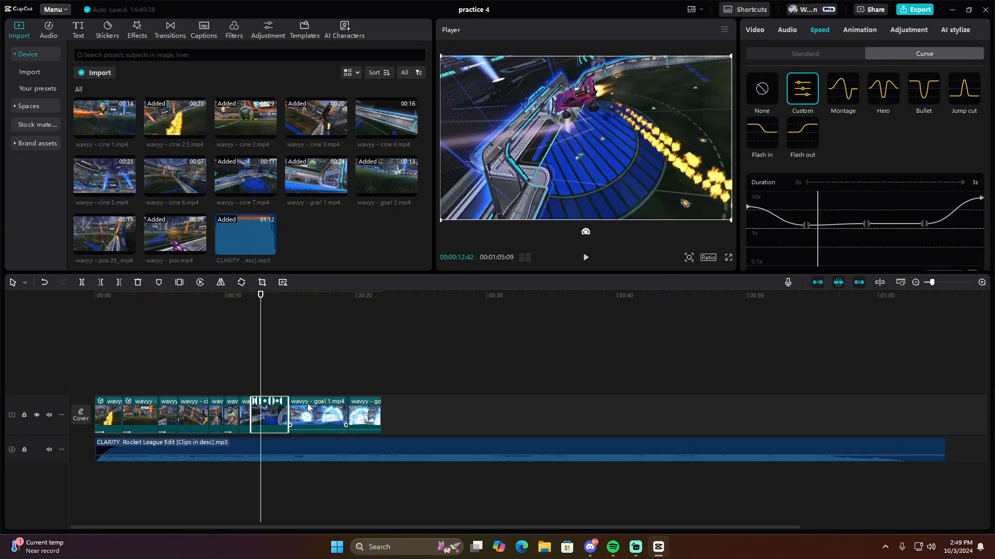
Extend the end of the wavyy - cine 7 clip slightly and play across its cut to the wavyy - goal 1 clip.
left_click_drag(284, 410, 289, 409)
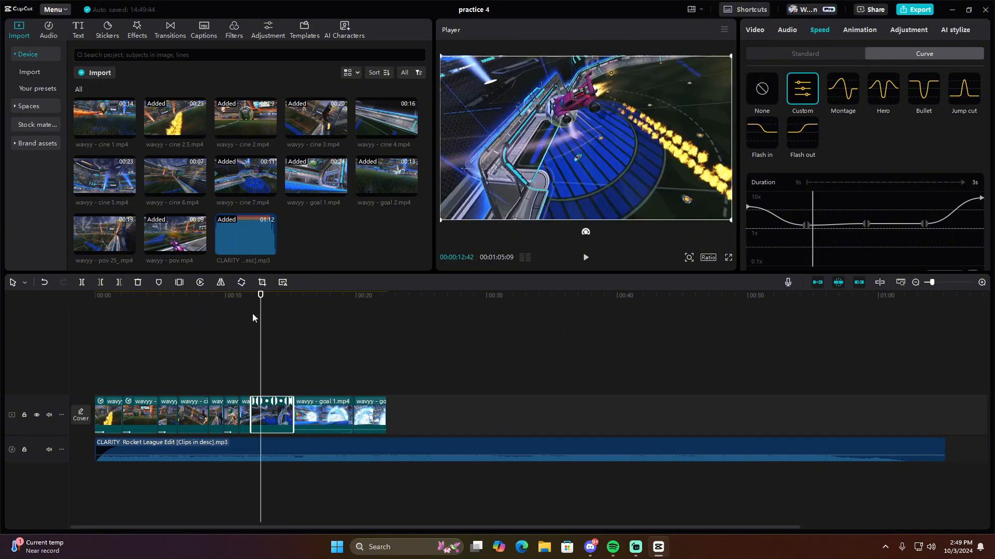
key("space")
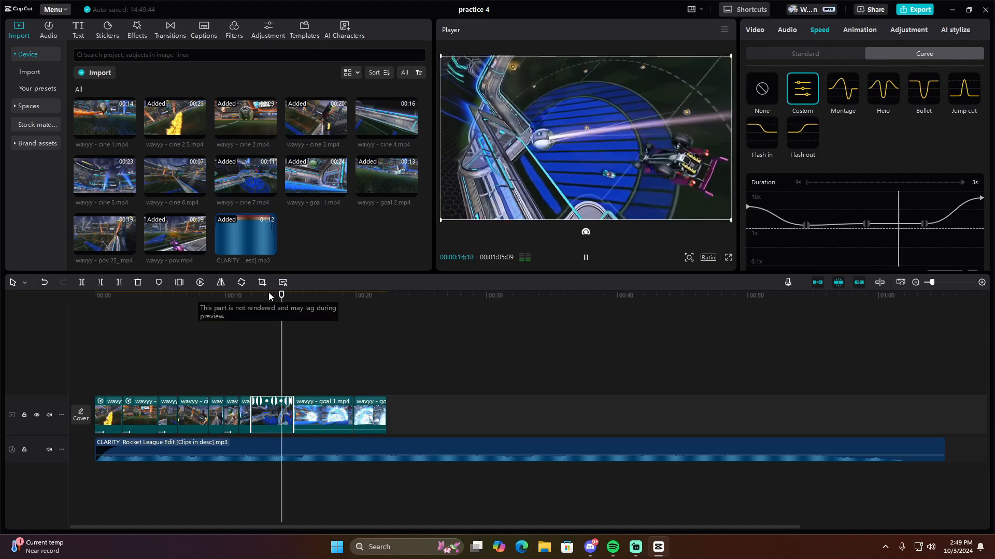
key("space")
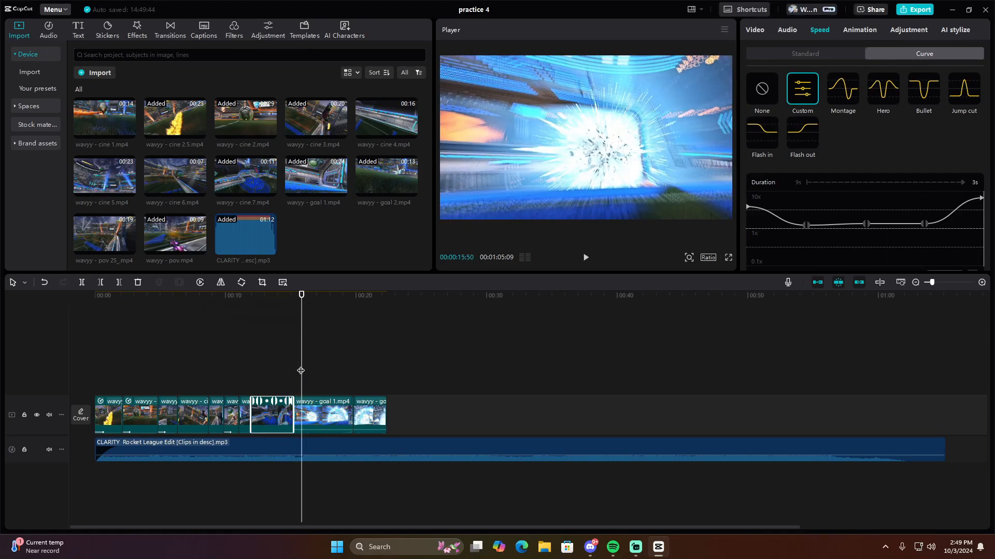
Apply a custom speed curve to the wavyy - goal 1 clip with start and end points near 4.75x, and play across its opening cut.
left_click(328, 409)
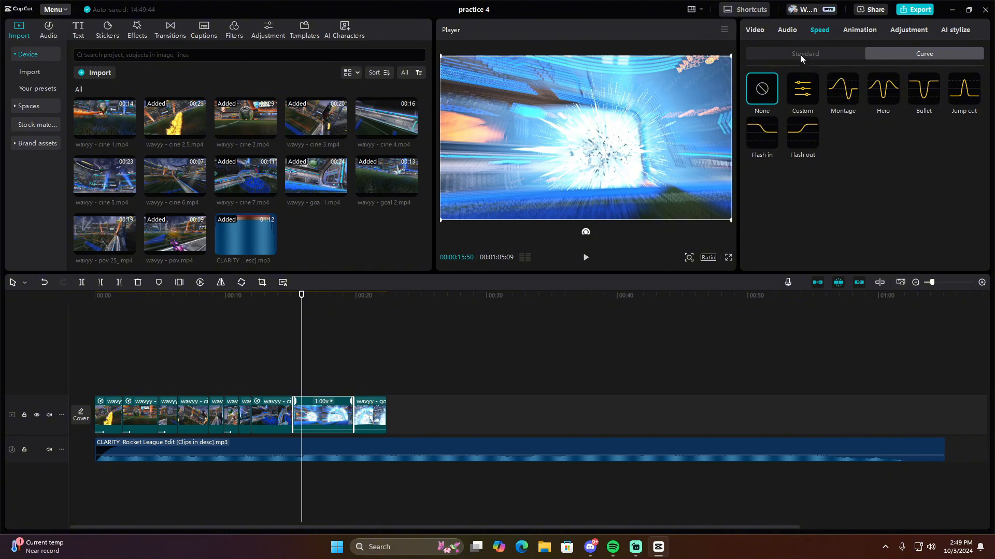
left_click(801, 90)
left_click_drag(754, 228, 751, 213)
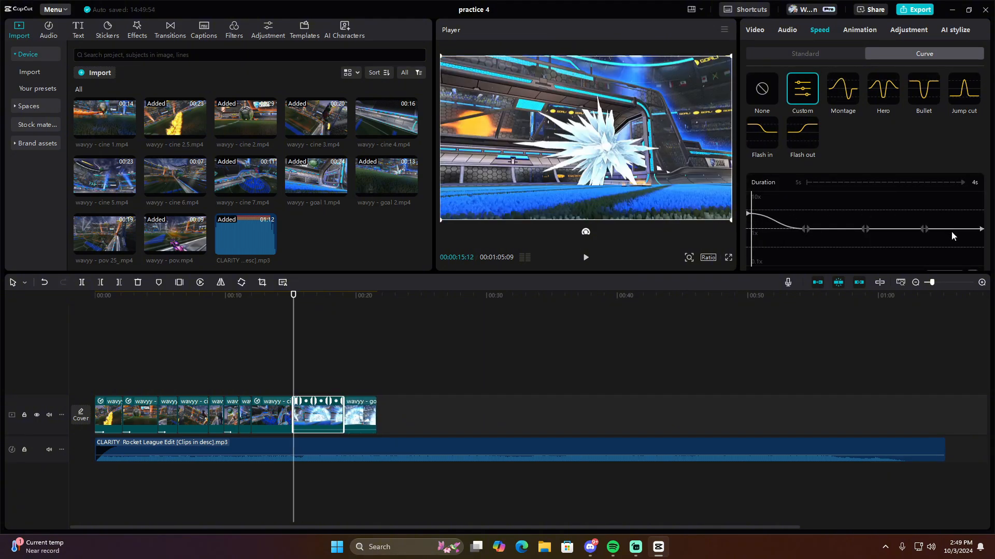
left_click_drag(980, 235, 980, 213)
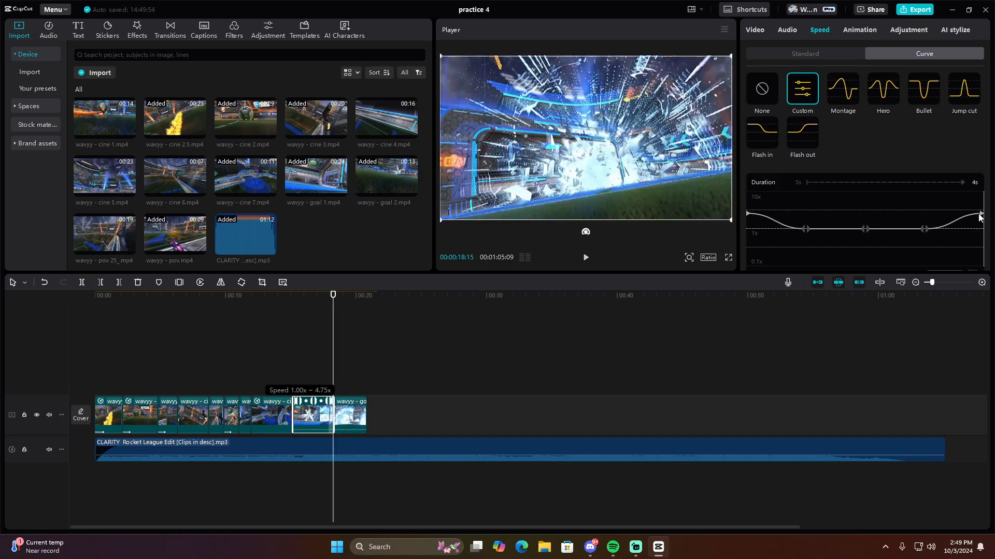
left_click(286, 296)
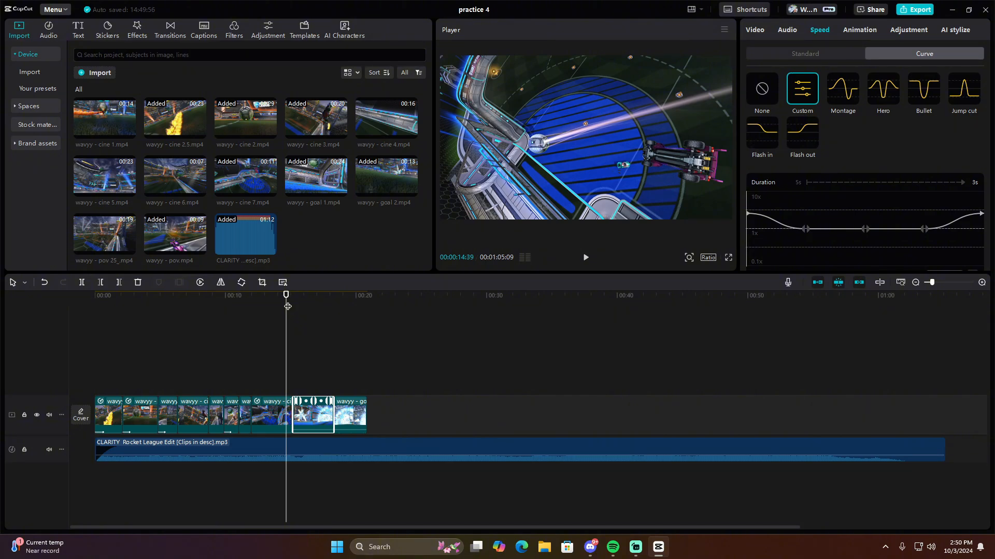
key("space")
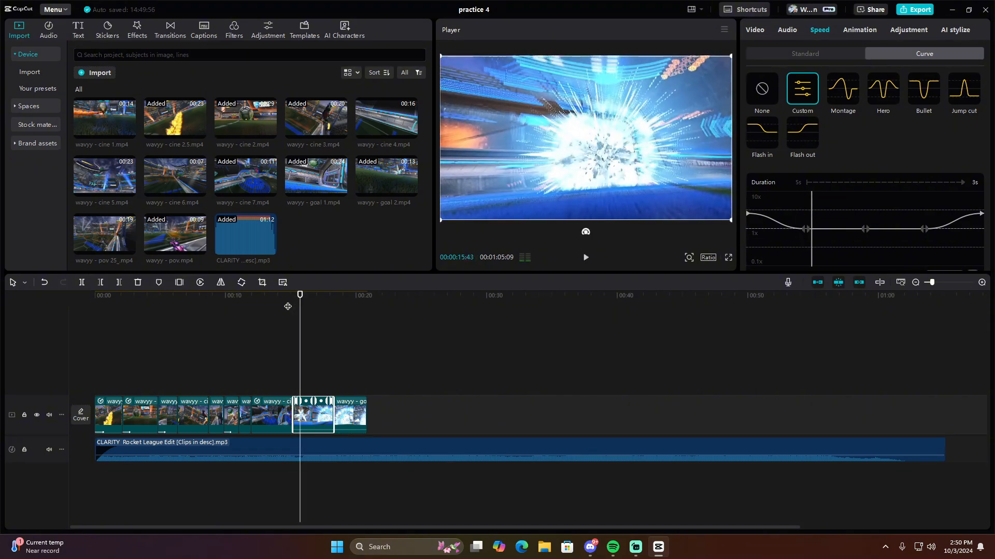
Lower the fourth point of the wavyy - cine 7 speed curve to just below 1x and play across the following cut.
left_click(271, 409)
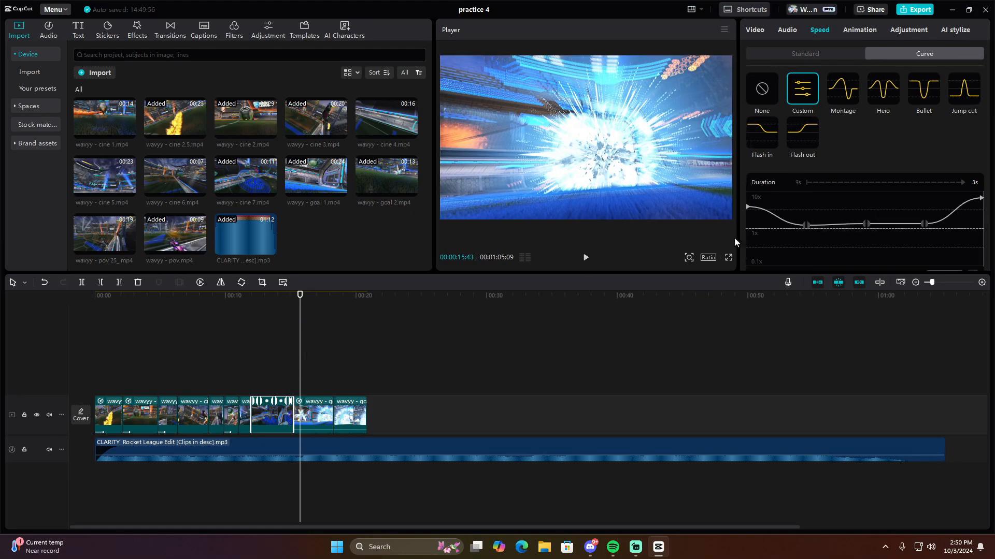
left_click_drag(924, 224, 922, 235)
left_click_drag(922, 208, 823, 193)
key("space")
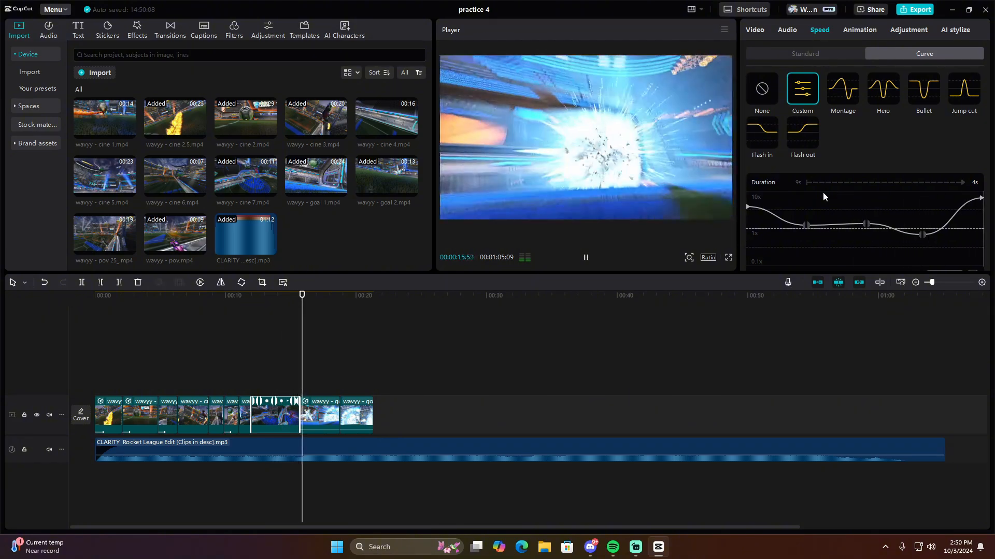
key("space")
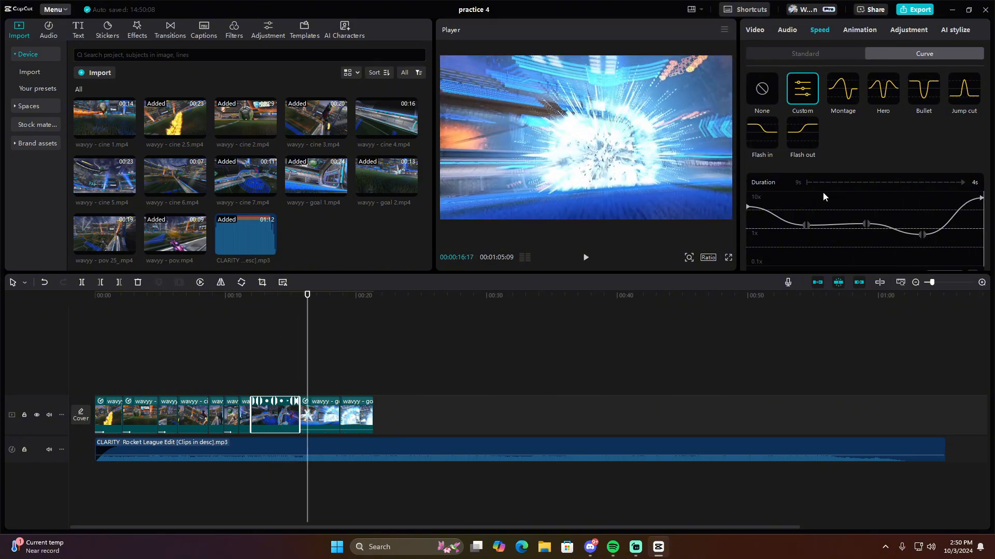
Preview the montage in full screen from just before the wavyy - cine 7 clip into the wavyy - goal 1 clip.
left_click(281, 319)
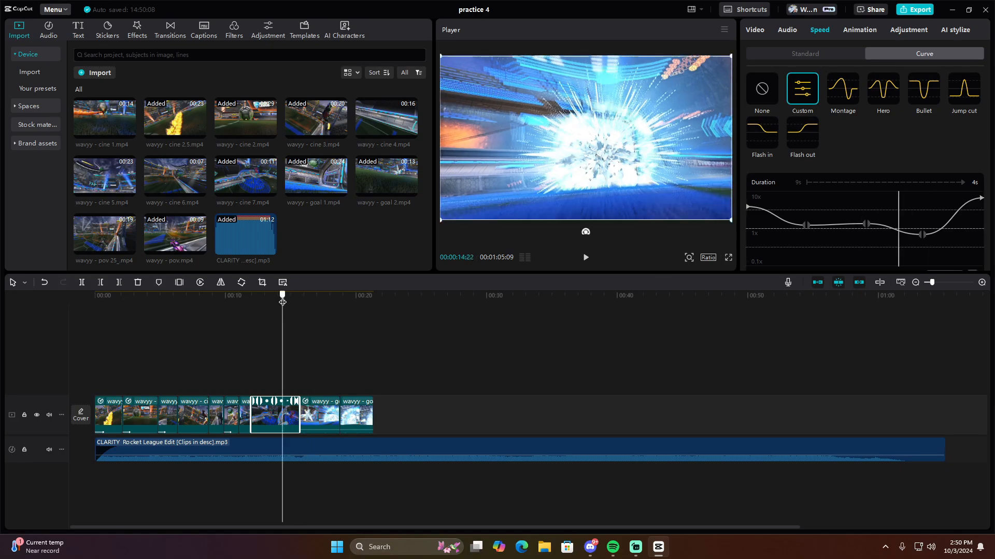
left_click(728, 257)
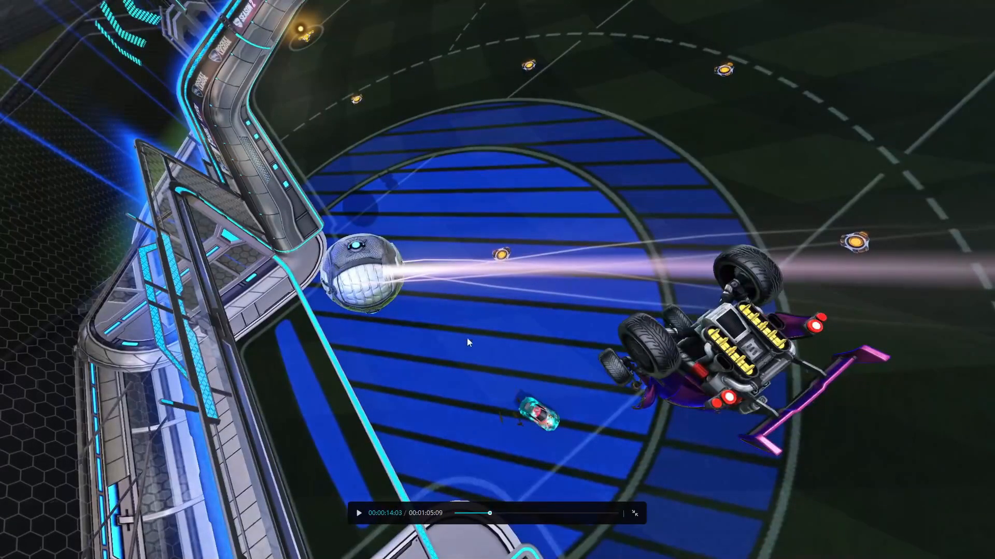
left_click_drag(490, 512, 484, 513)
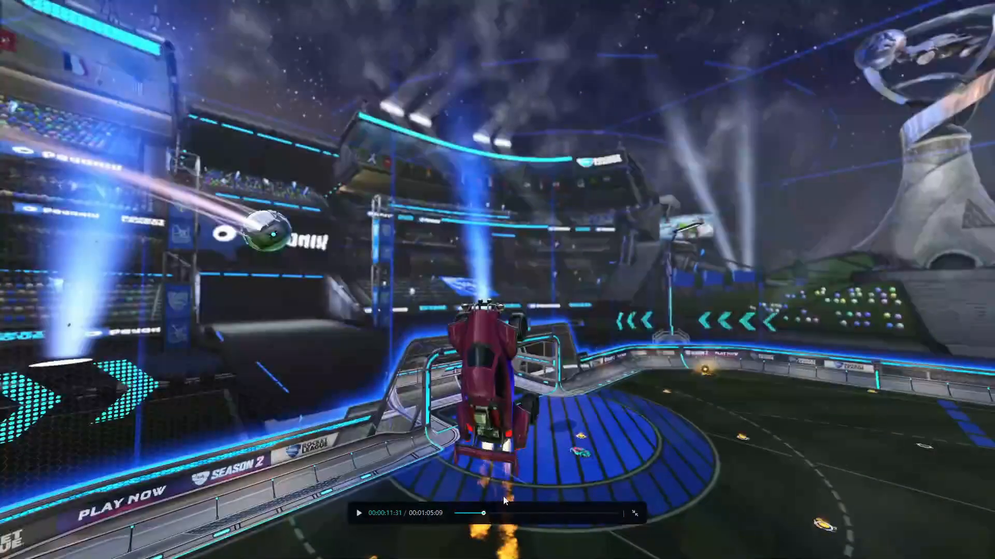
key("space")
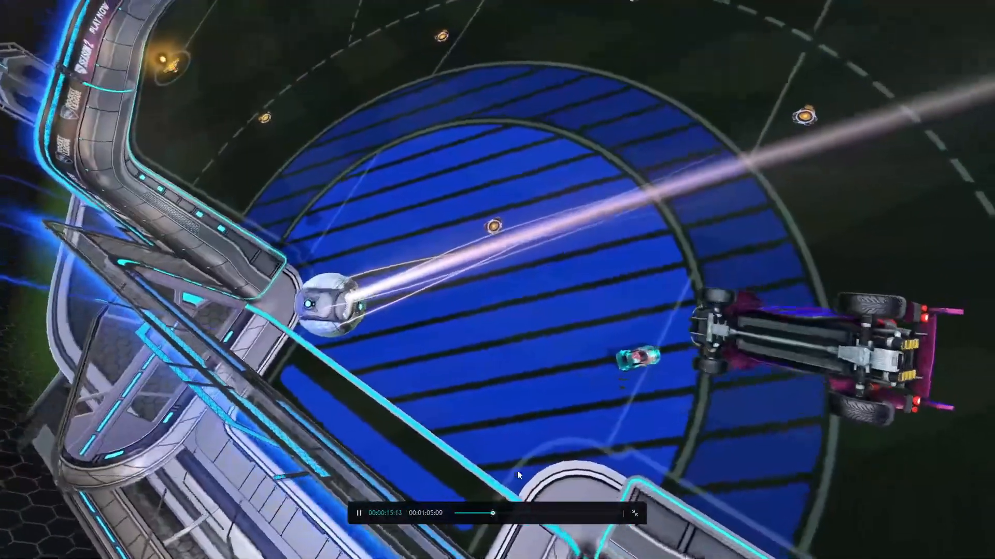
key("space")
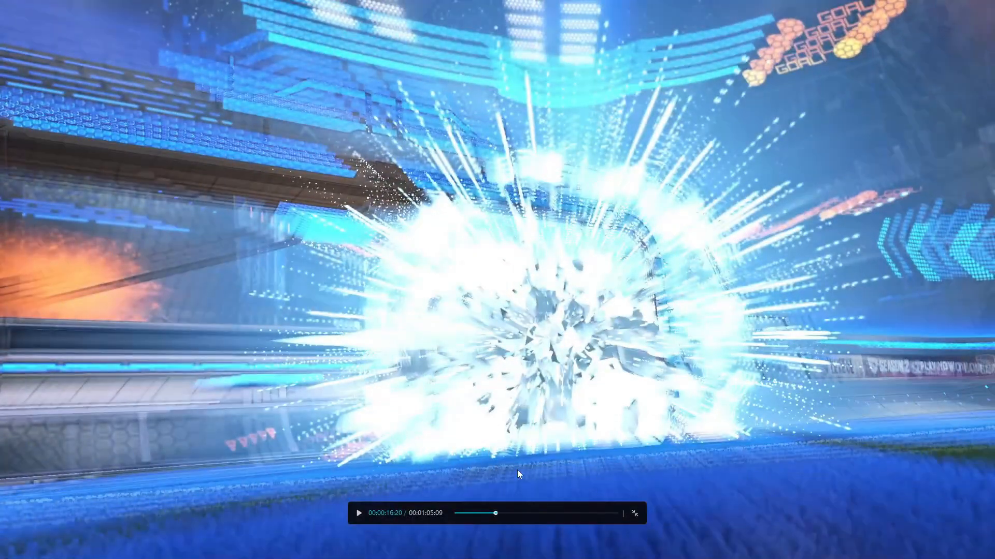
left_click(634, 514)
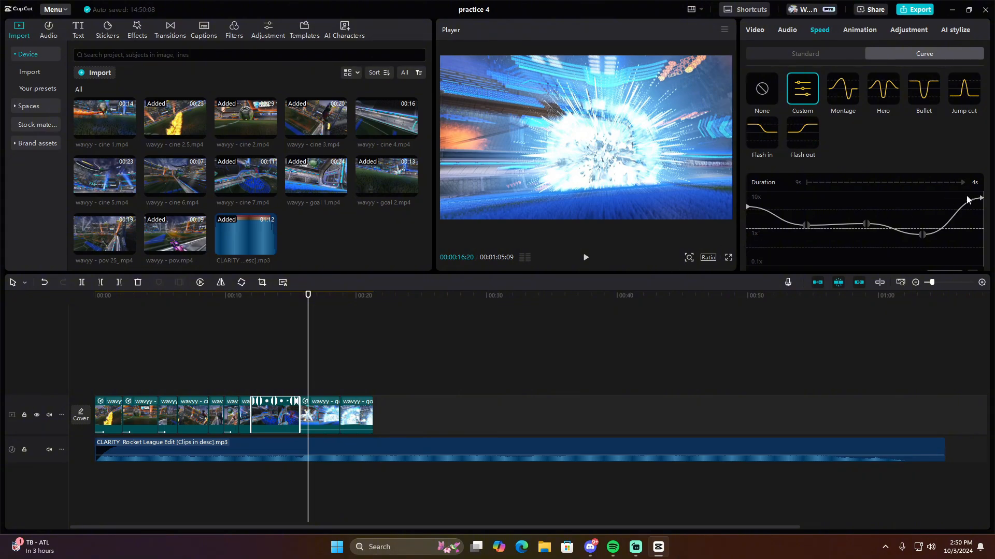
Raise the end point of the wavyy - cine 7 speed curve to its maximum and scrub back into the clip.
left_click_drag(981, 200, 981, 190)
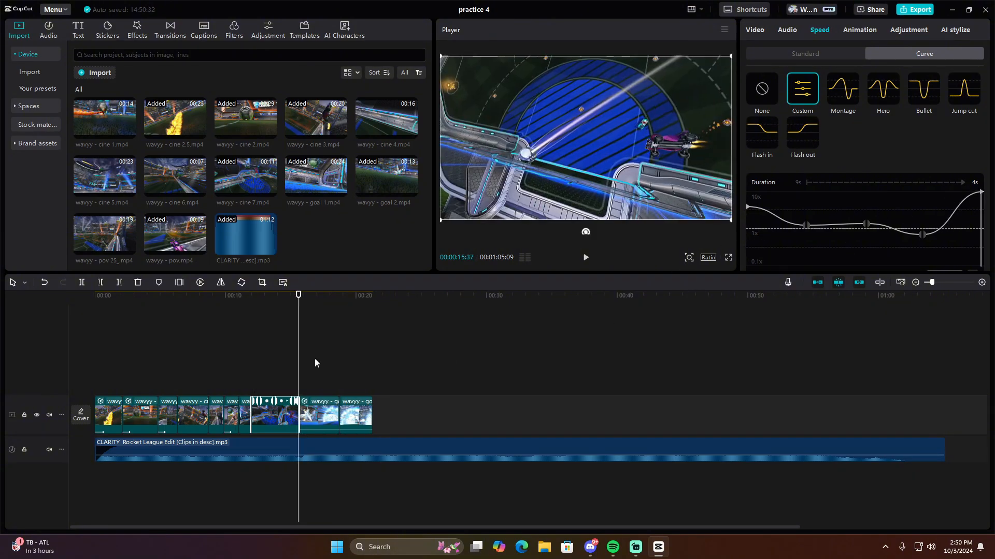
left_click_drag(295, 310, 277, 305)
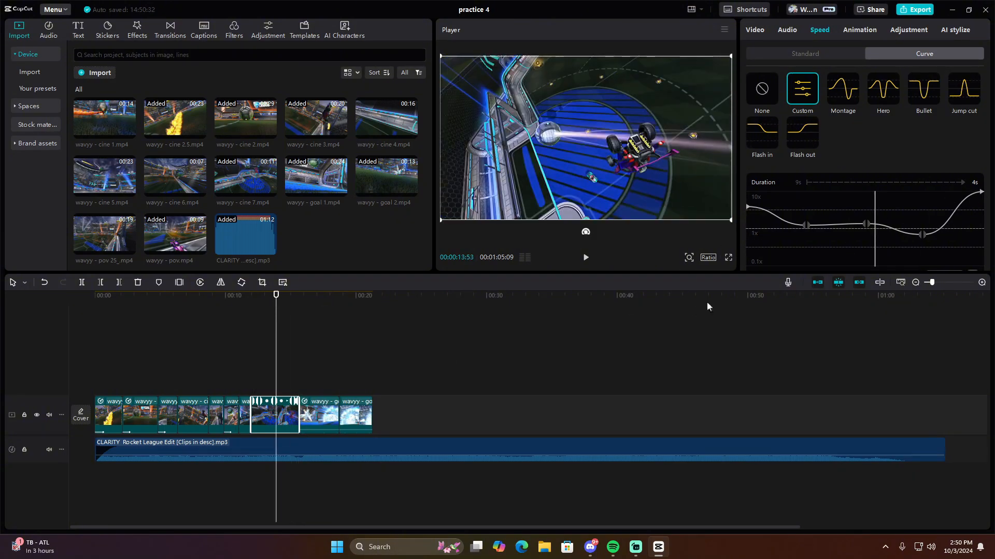
Play the end of the wavyy - cine 7 clip into the wavyy - goal 1 clip in full screen.
left_click(727, 257)
key("space")
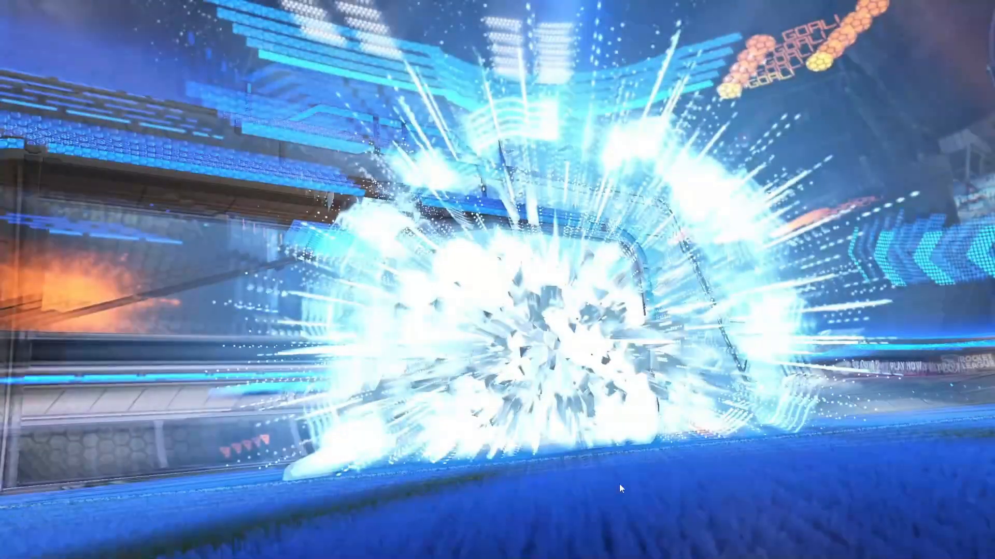
left_click(634, 512)
Lower the volume of the last two goal clips together to about -59.5 dB.
left_click(319, 415)
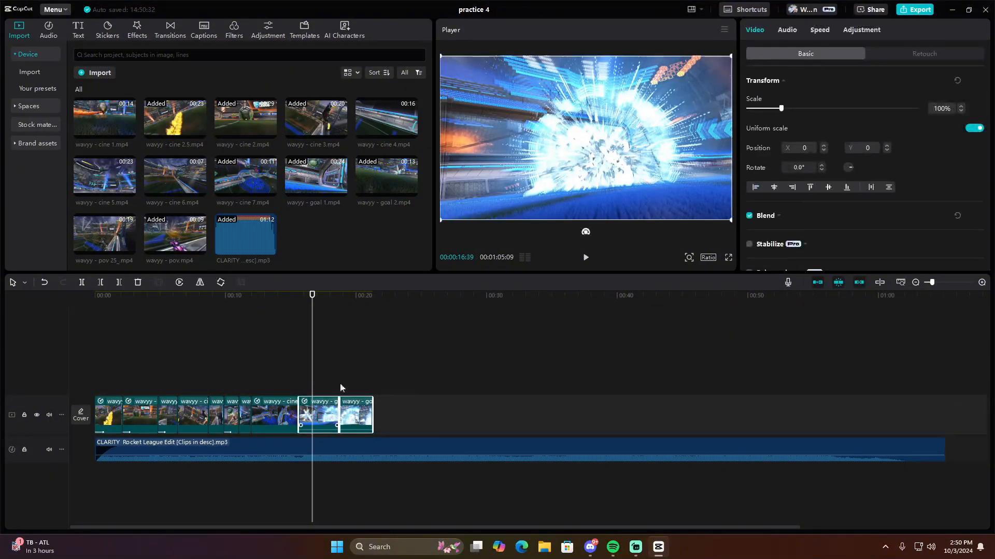
left_click(780, 32)
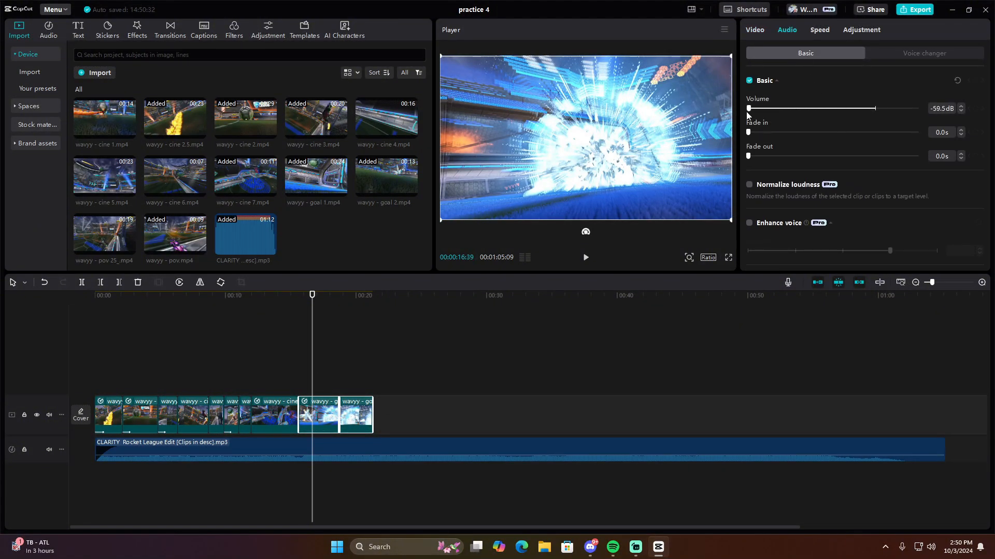
left_click(427, 389)
Play from the end of the wavyy - cine 7 clip through the cuts between the goal clips.
left_click(254, 414)
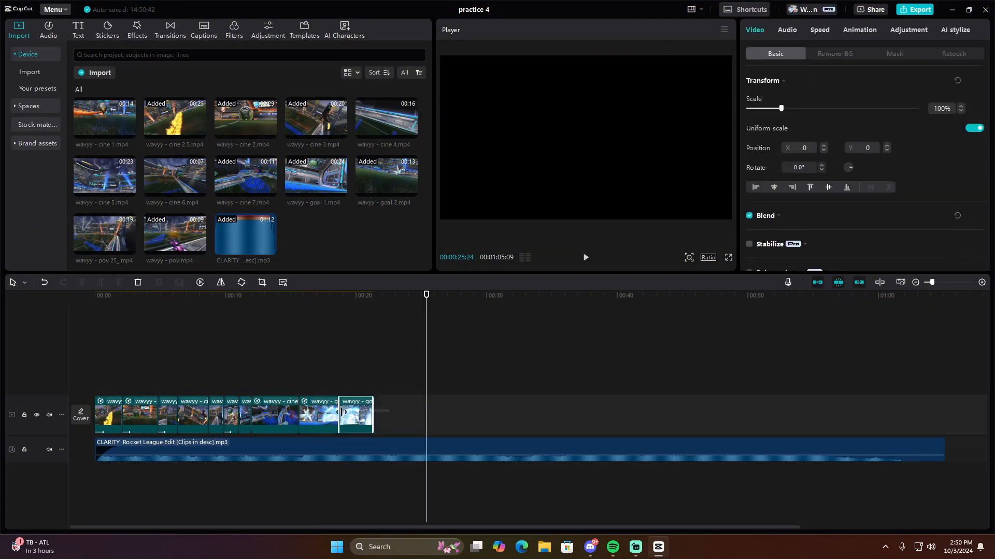
left_click_drag(171, 337, 293, 369)
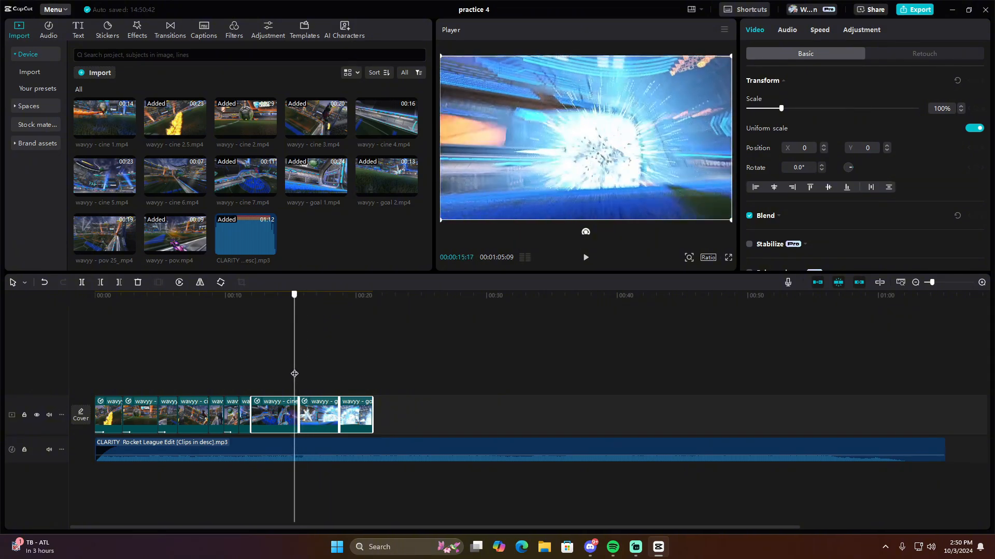
key("space")
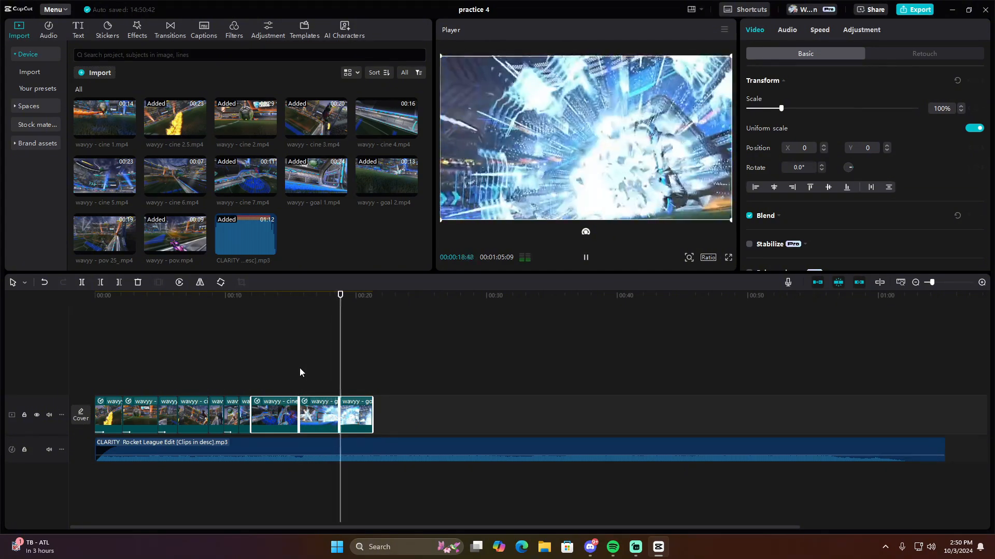
key("space")
Trim about 1 second off the end of the wavyy - goal 1 clip and replay the section from just before it.
left_click(334, 412)
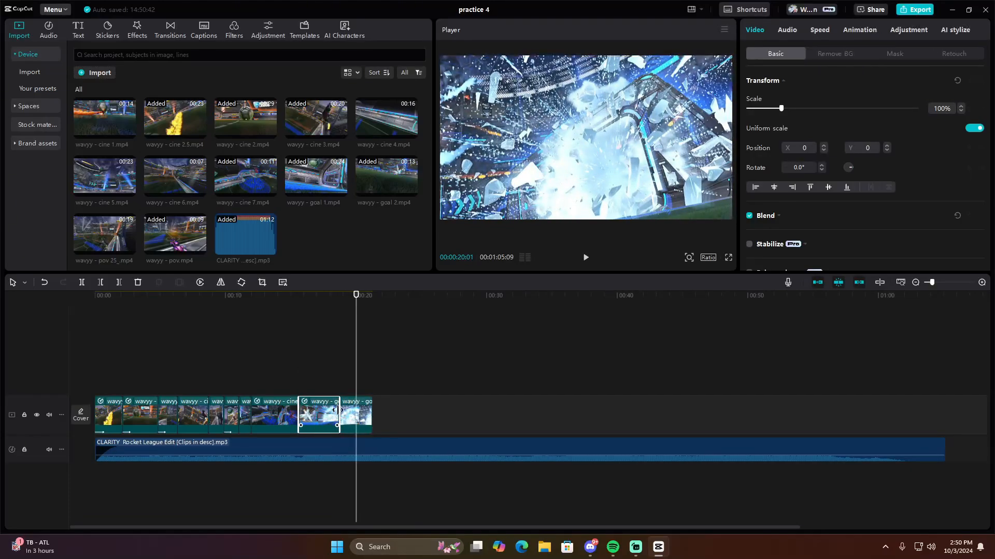
left_click_drag(340, 410, 327, 413)
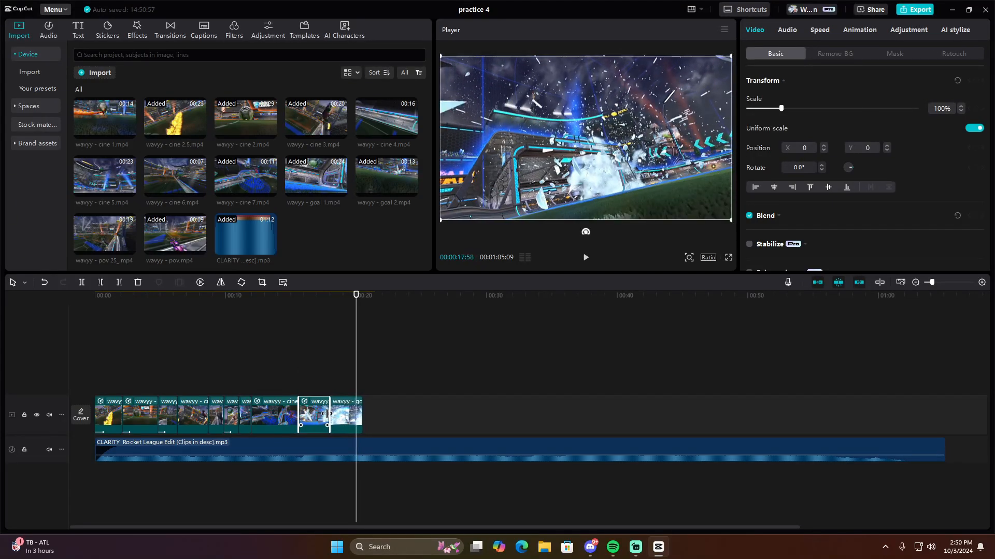
left_click(293, 297)
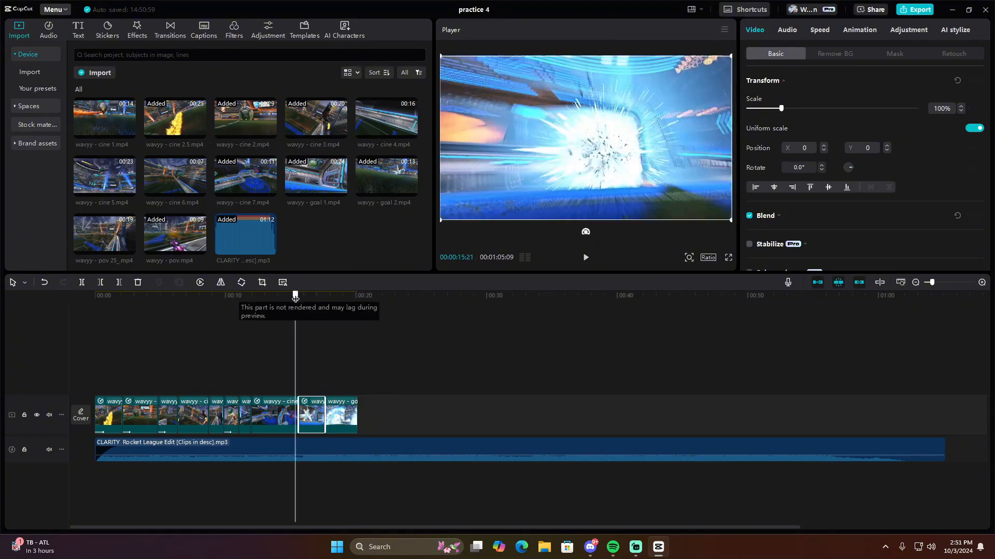
key("space")
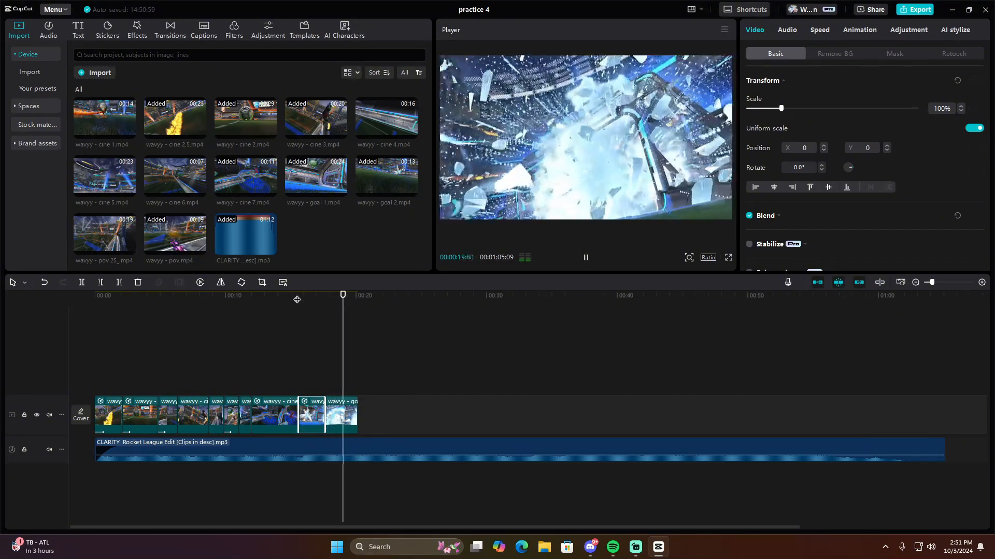
key("space")
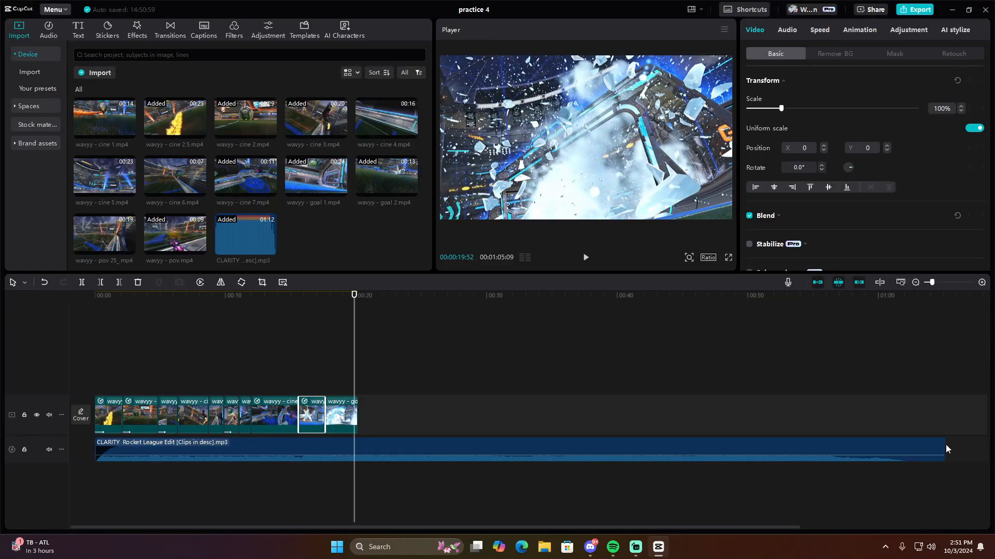
Shorten the CLARITY music to end at about 21 seconds with a 1.7 s fade-out, and return the playhead to the wavyy - goal 1 clip.
left_click_drag(946, 449, 372, 454)
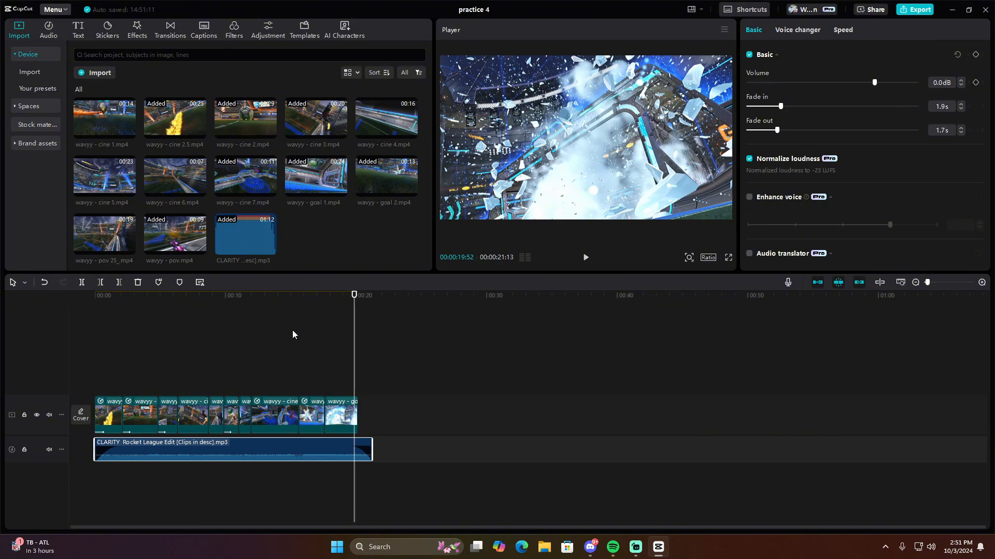
left_click(311, 310)
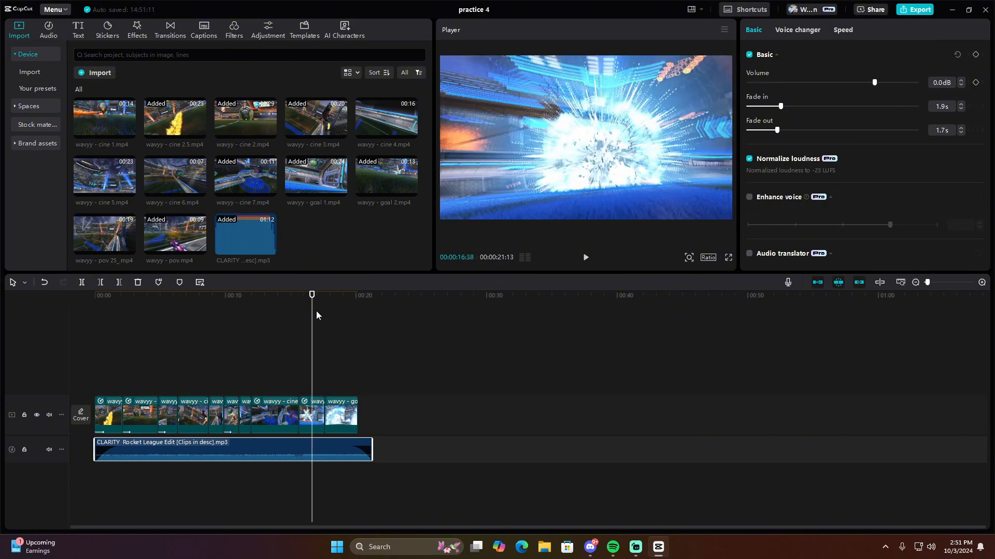
mouse_move(309, 307)
left_mouse_down()
mouse_move(281, 307)
mouse_move(310, 304)
left_mouse_up()
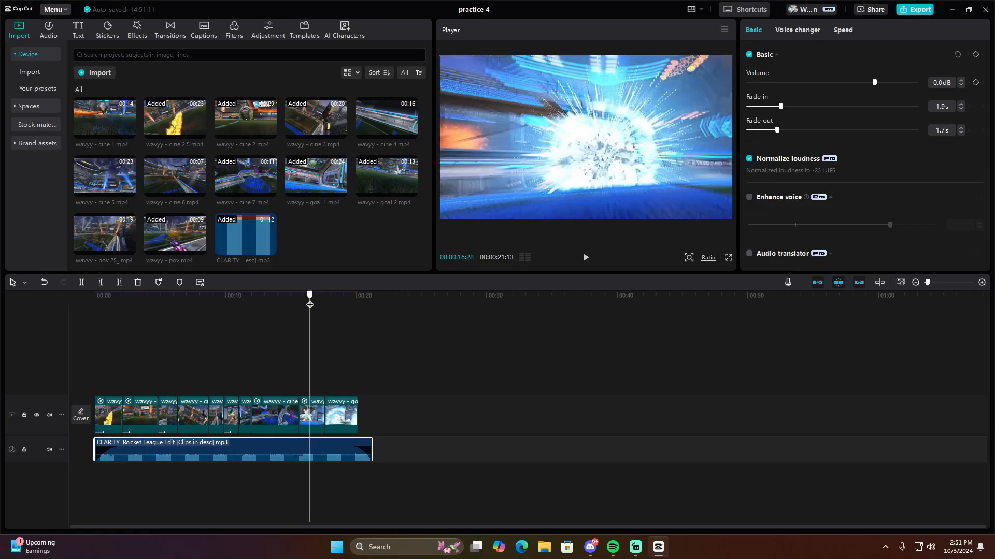
Apply the Swoosh entrance animation with a 0.7 s duration to the wavyy - goal 1 clip.
left_click(309, 414)
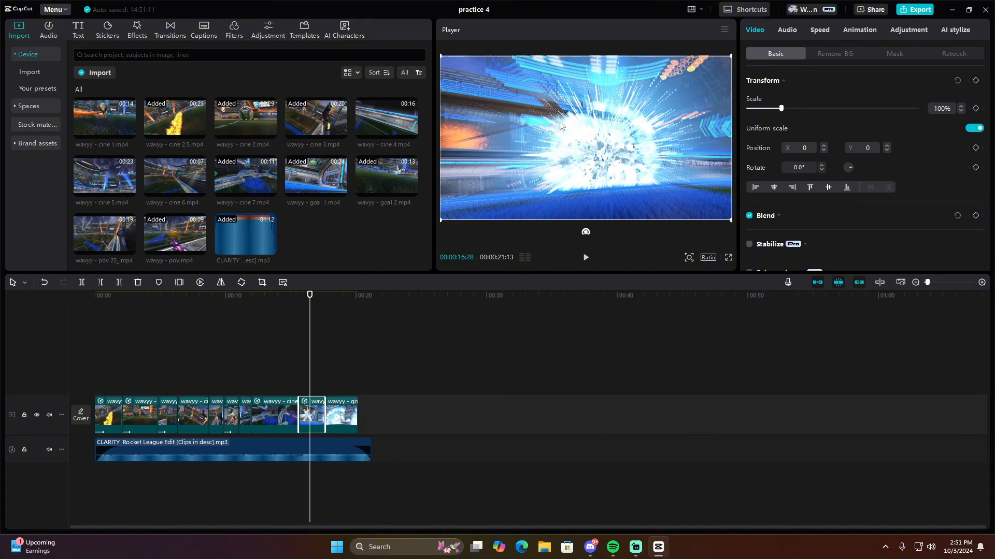
left_click(856, 29)
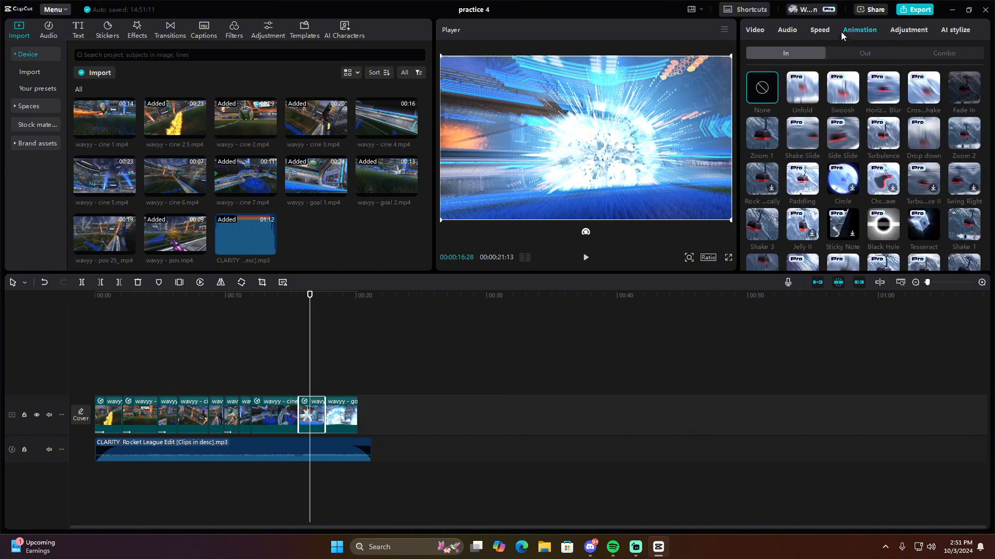
left_click(846, 87)
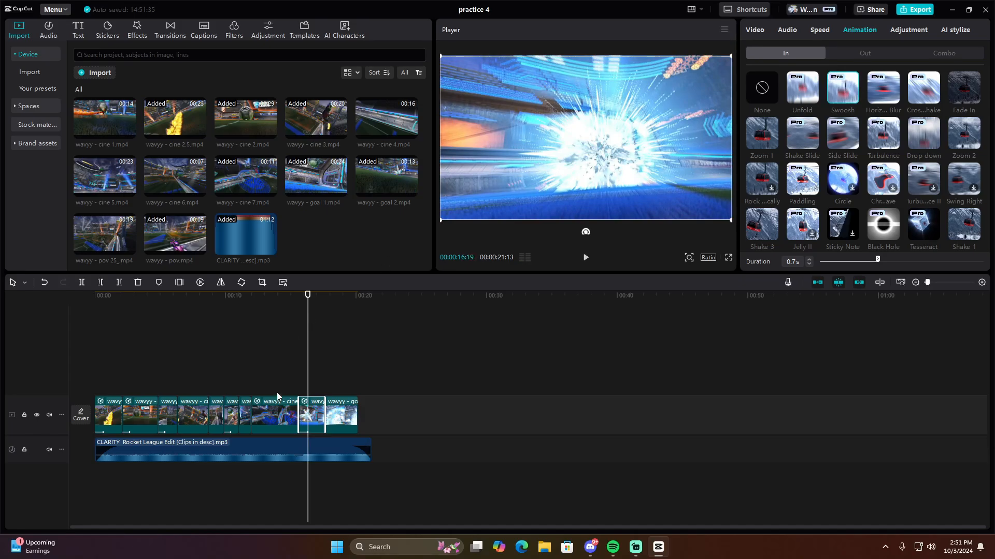
Apply the Fold exit animation with a 0.3 s duration to the wavyy - cine 7 clip and play across its end.
left_click(277, 406)
left_click(305, 296)
left_click_drag(305, 296, 294, 296)
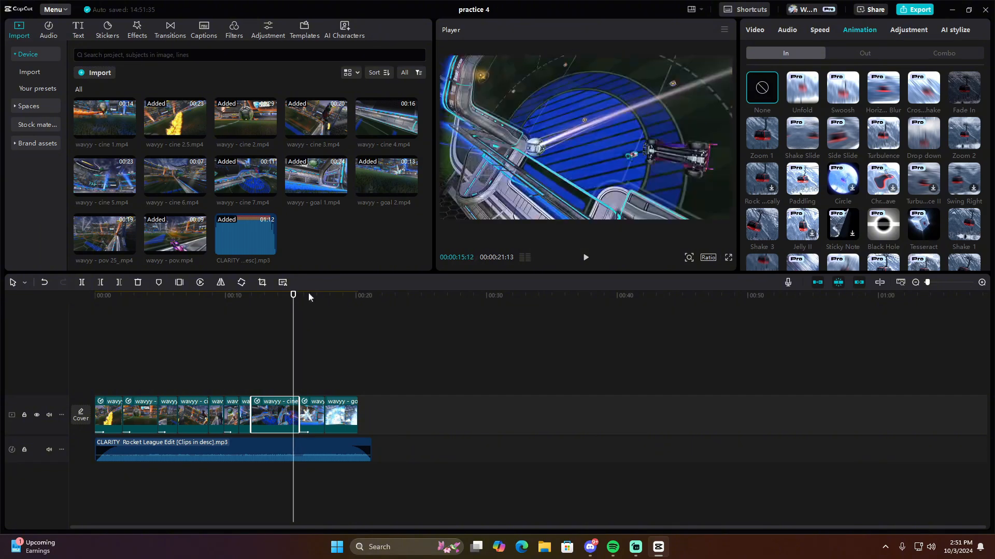
left_click(873, 54)
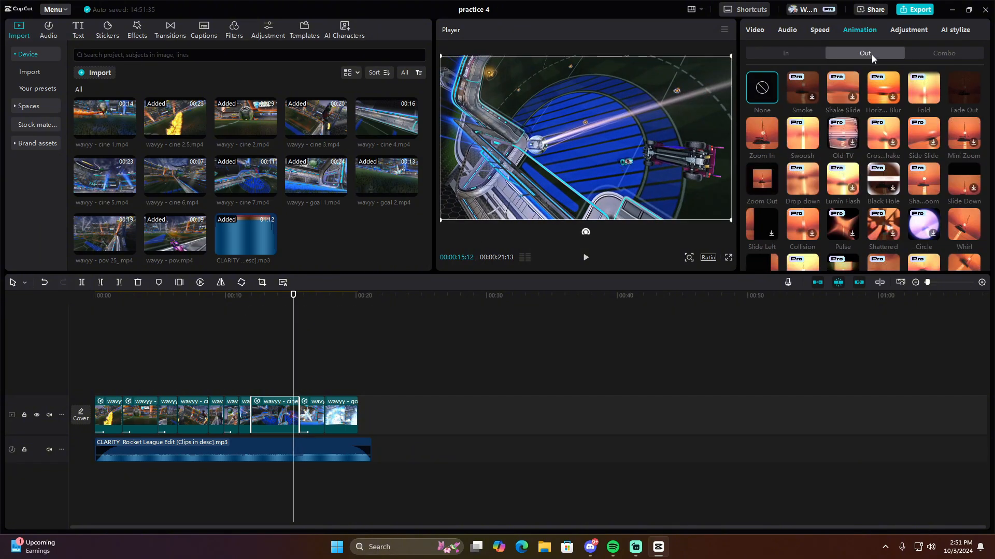
left_click(922, 96)
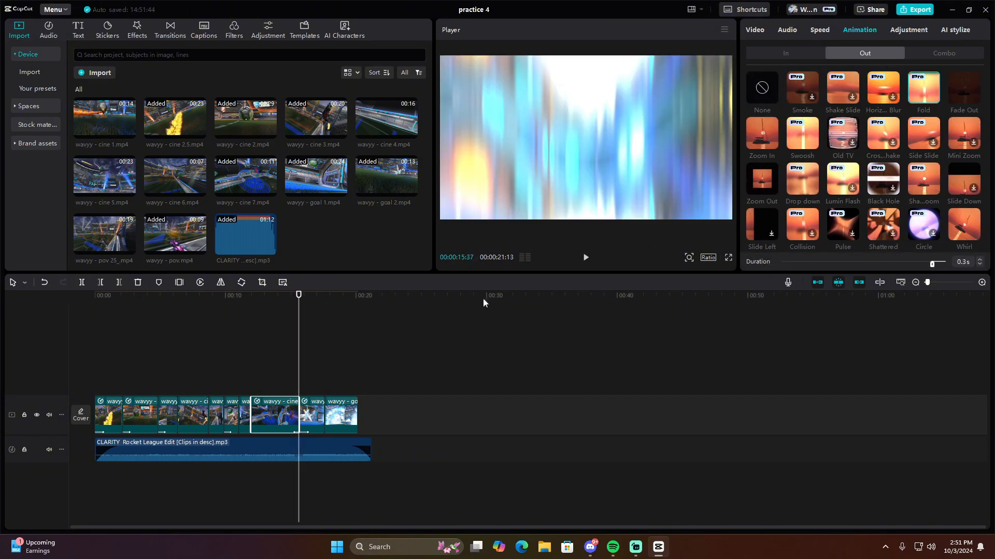
left_click_drag(298, 303, 285, 301)
key("space")
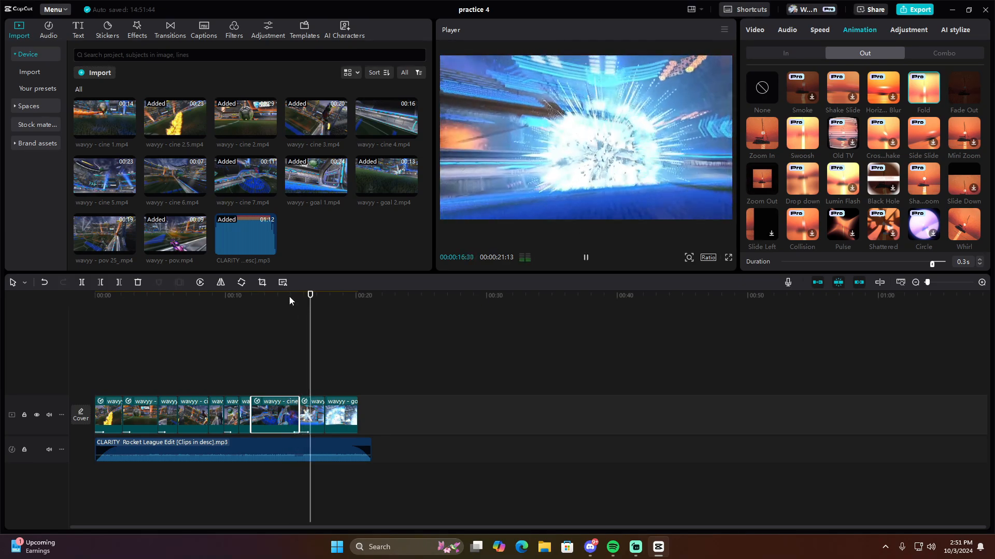
key("space")
Review the animated transitions in full screen from about 13 seconds into the last goal clip.
left_click(727, 257)
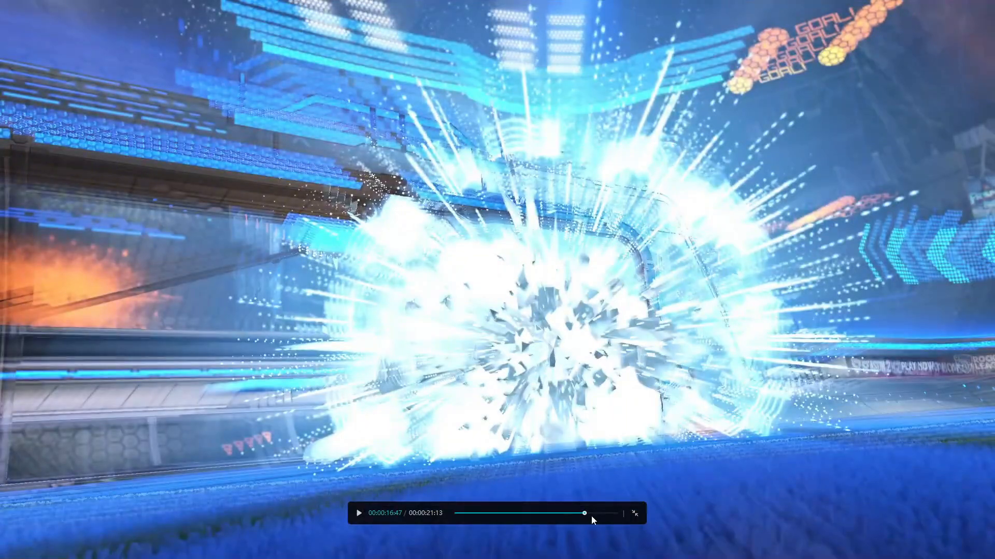
left_click_drag(585, 514, 560, 517)
left_click(560, 517)
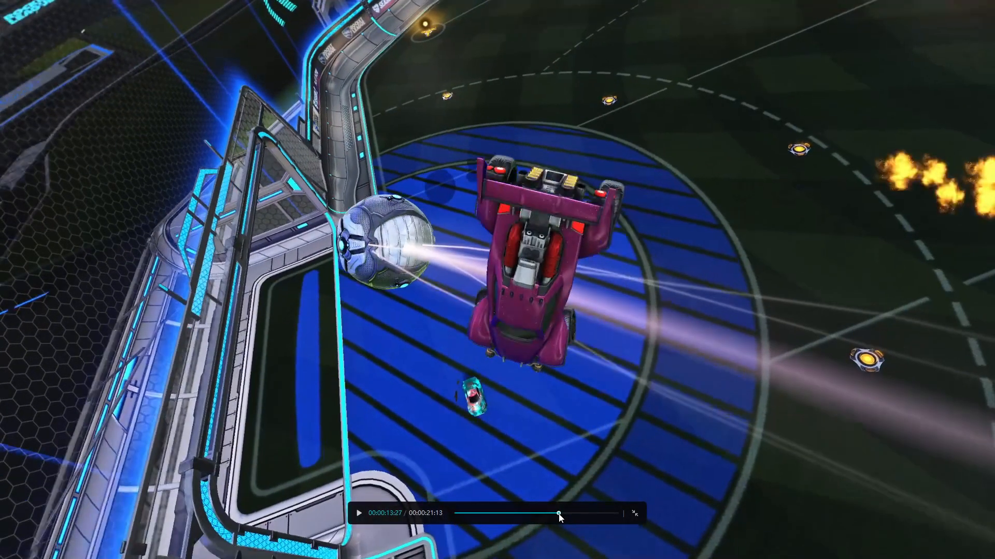
left_click(558, 516)
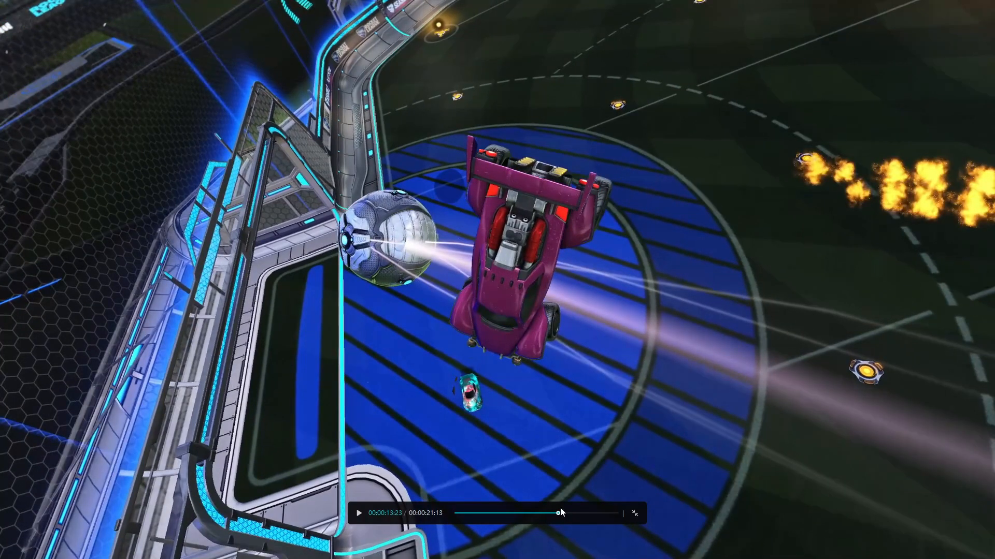
key("space")
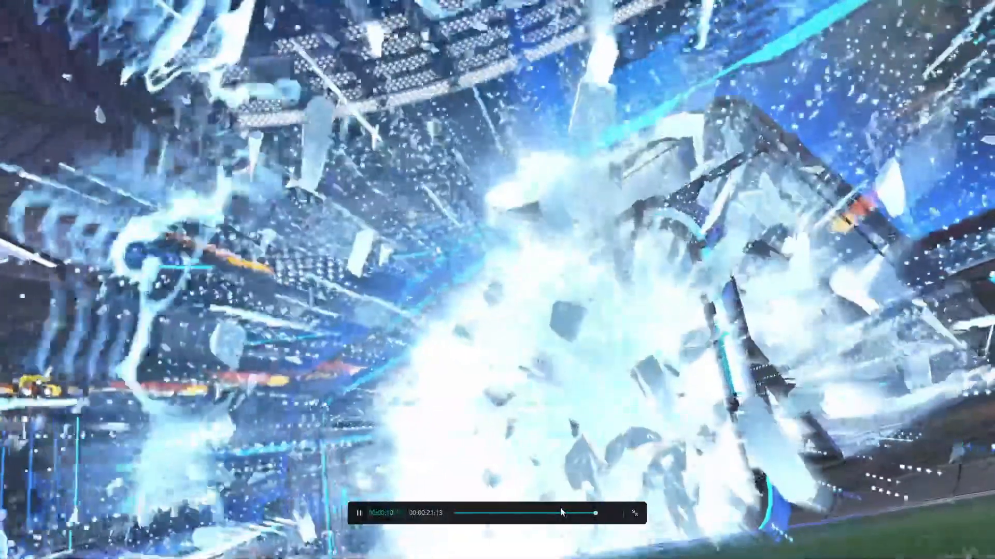
key("space")
left_click(633, 515)
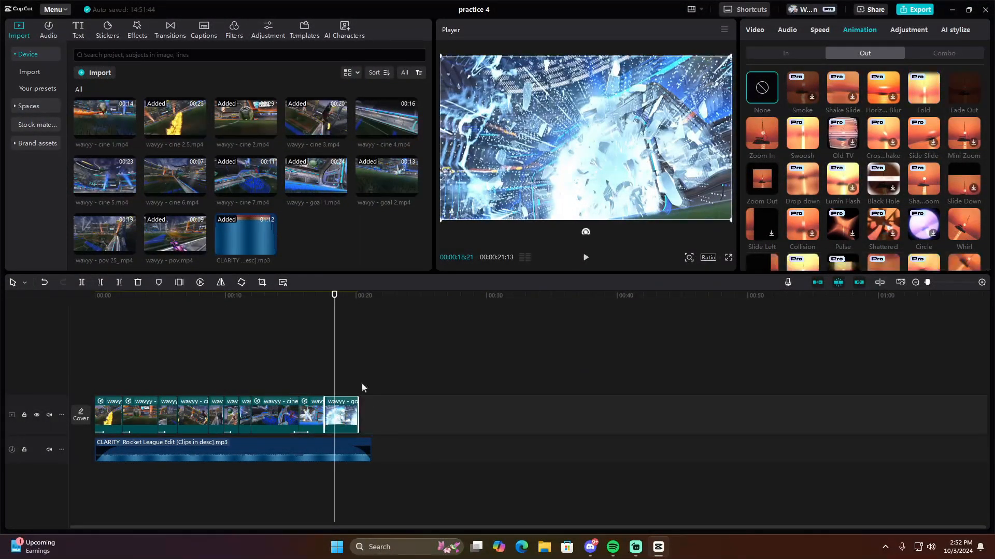
Apply the Side Slide entrance animation with a 0.6 s duration to the last goal clip and play across its opening cut.
left_click(801, 53)
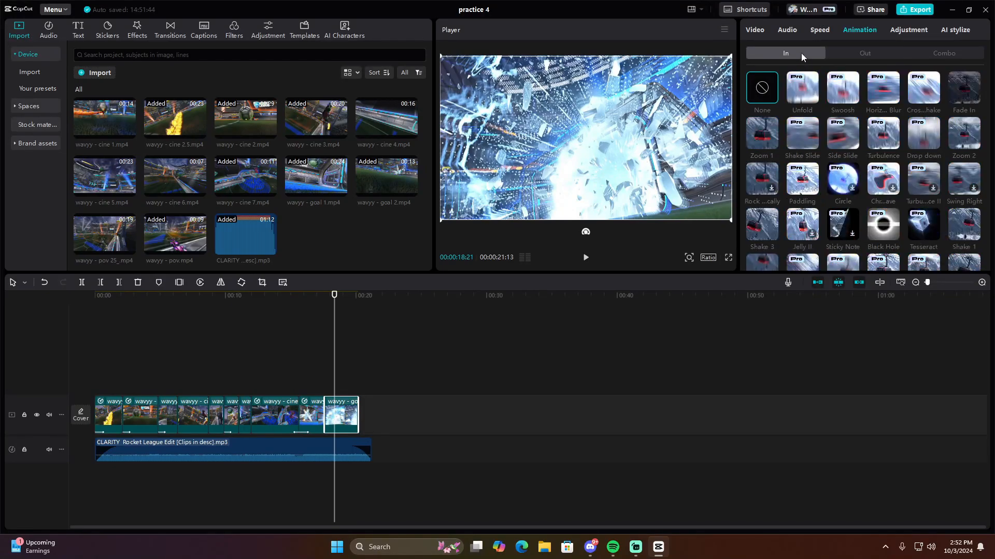
scroll(811, 115, "up", 1)
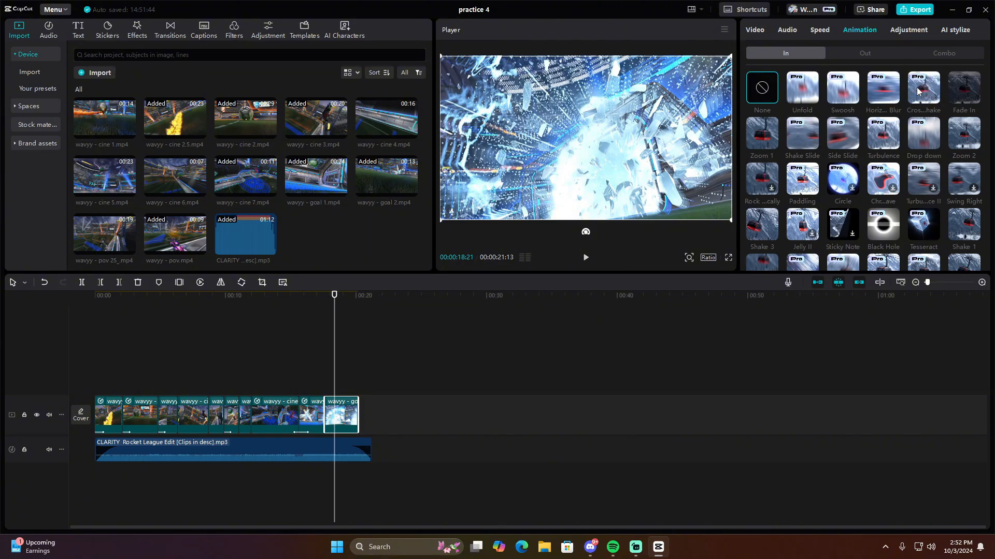
left_click(840, 136)
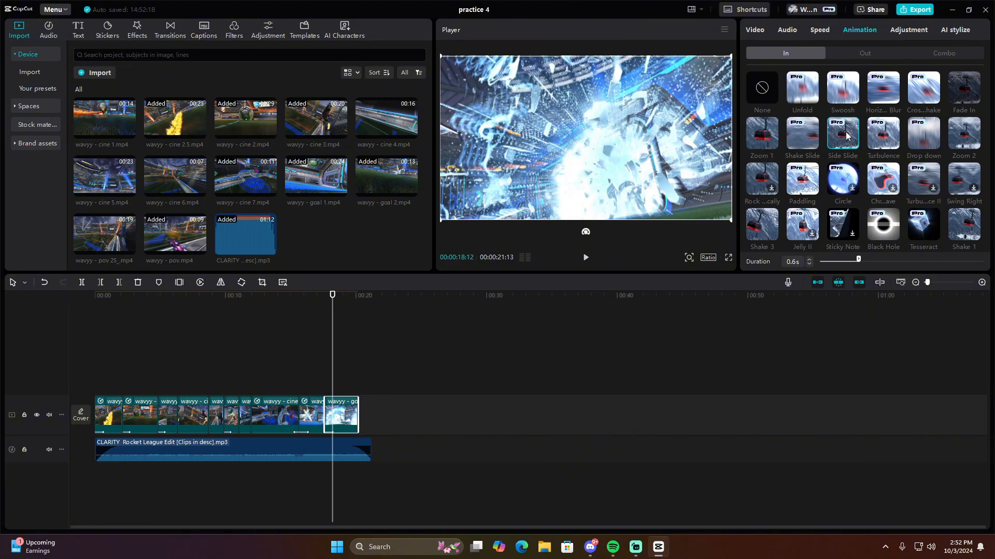
left_click_drag(332, 296, 304, 302)
key("space")
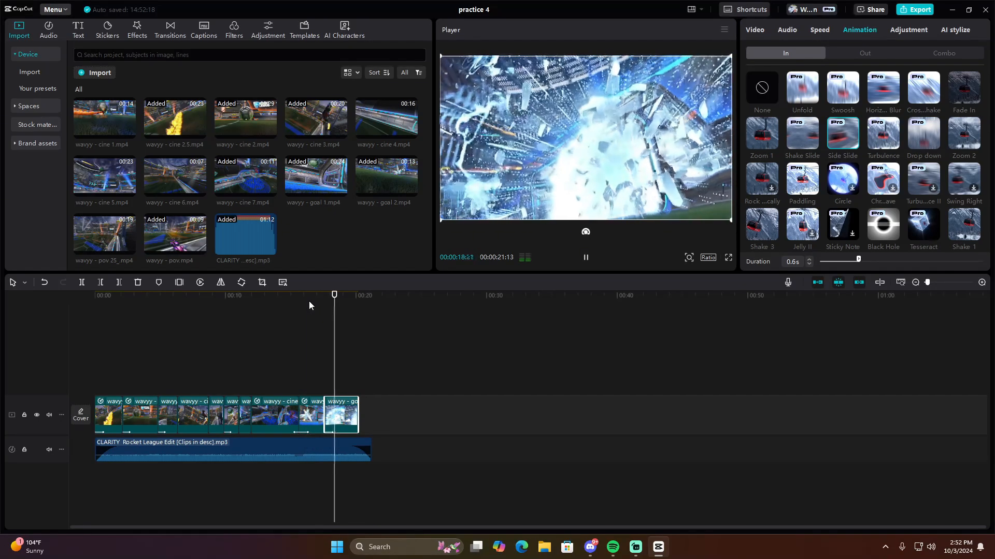
key("space")
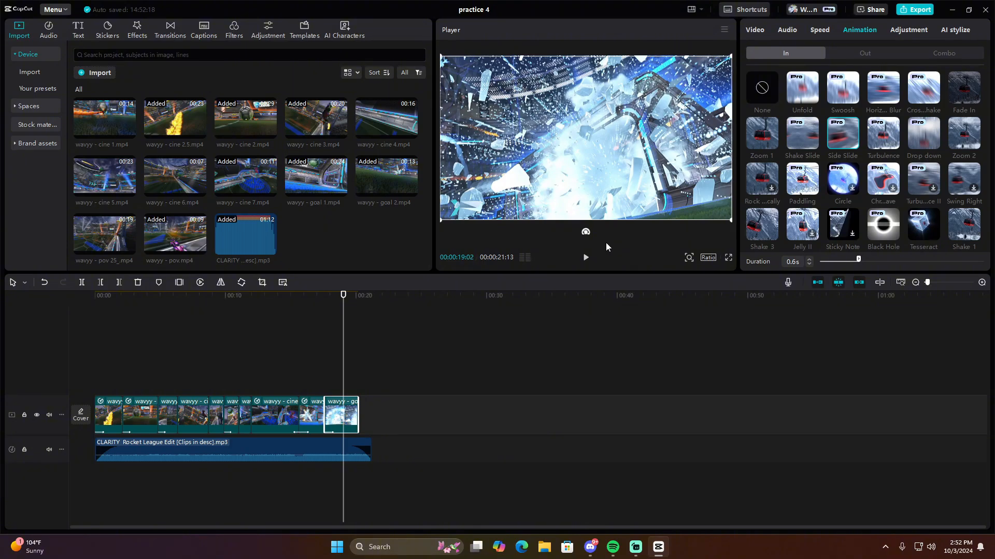
key("space")
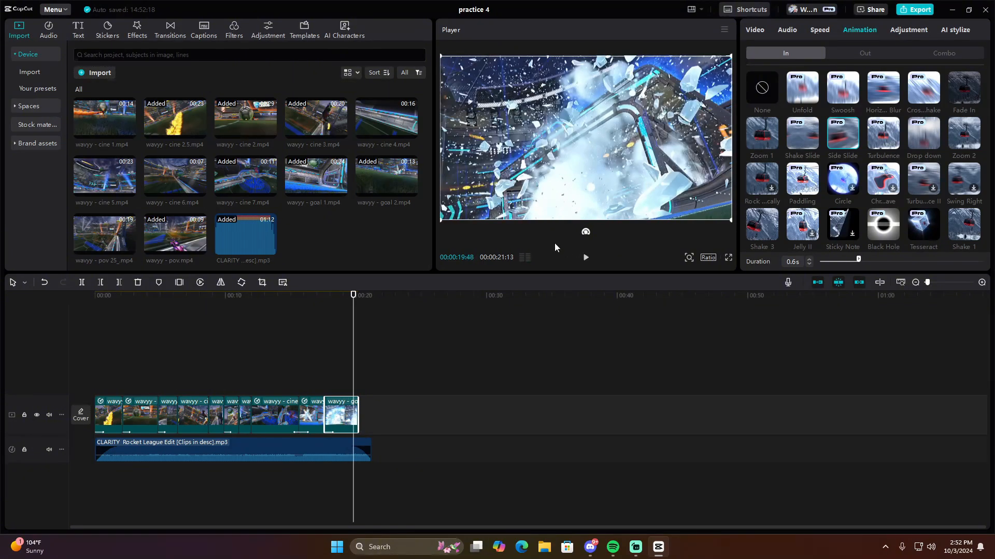
key("space")
Play across the cuts at about 10 to 12 seconds and apply the Unfold entrance animation with a 0.5 s duration to the wavyy - cine 7 clip.
left_click_drag(361, 306, 273, 414)
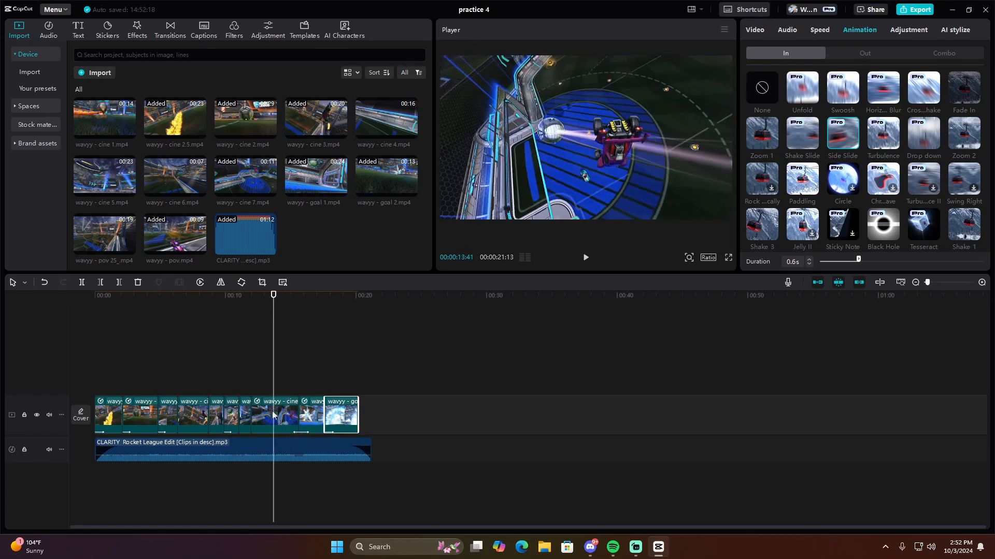
left_click_drag(265, 299, 224, 302)
key("space")
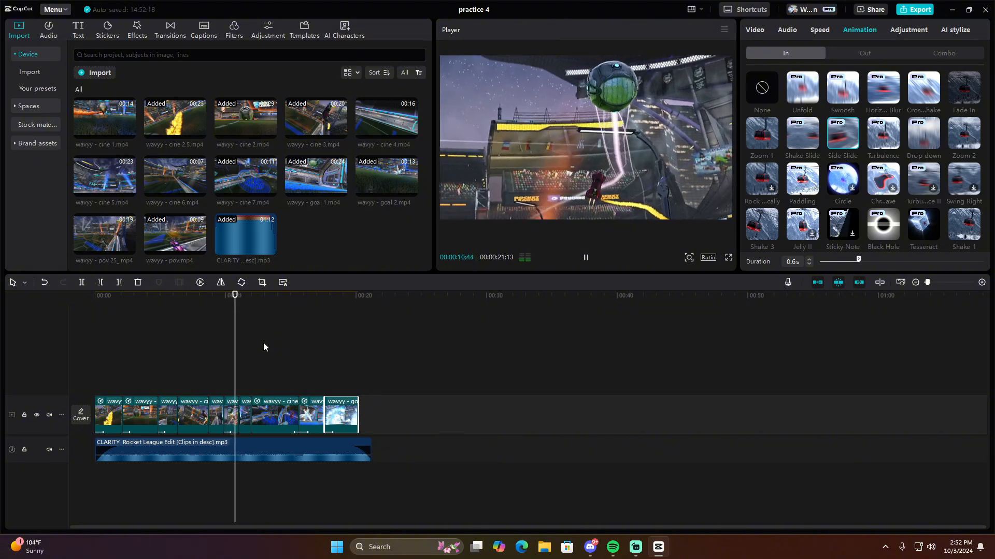
key("space")
key("space")
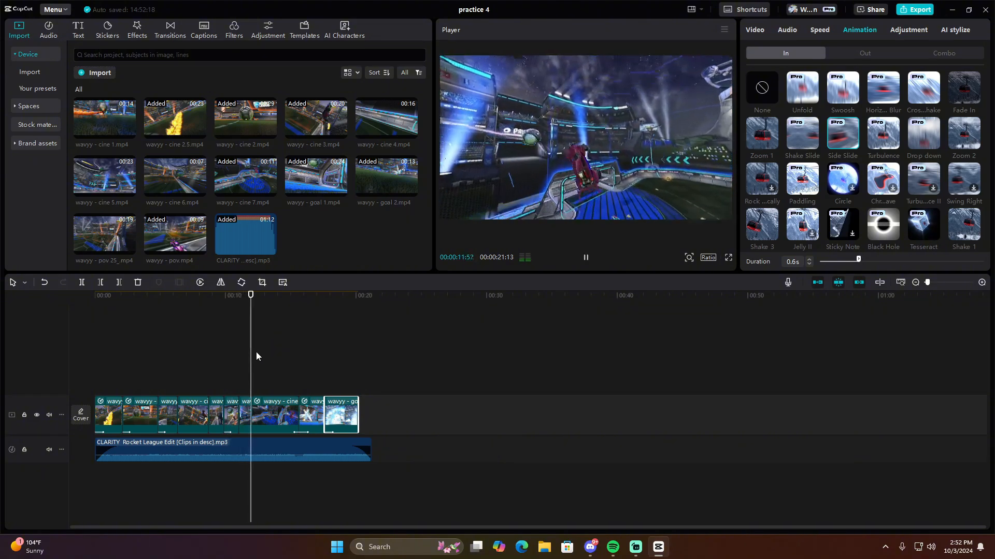
key("space")
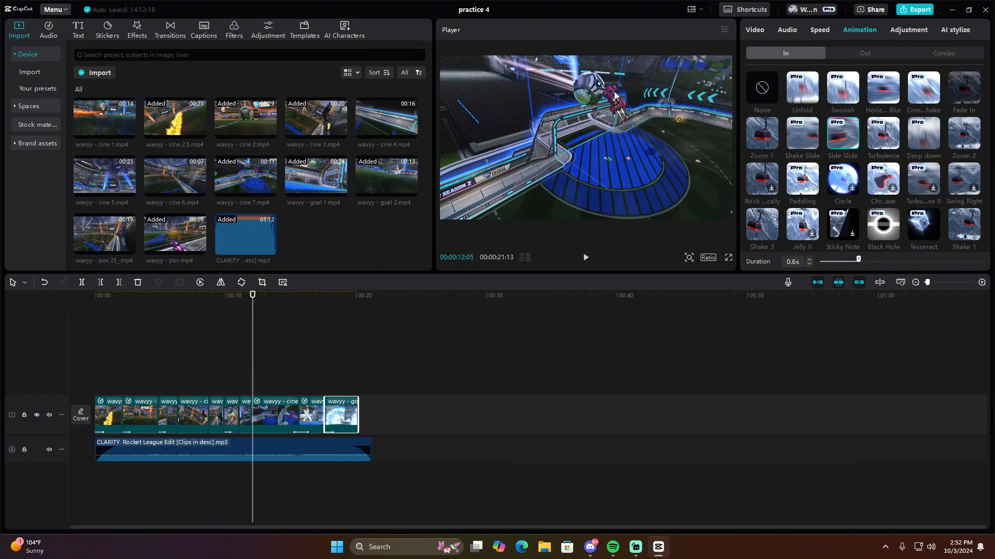
left_click(274, 409)
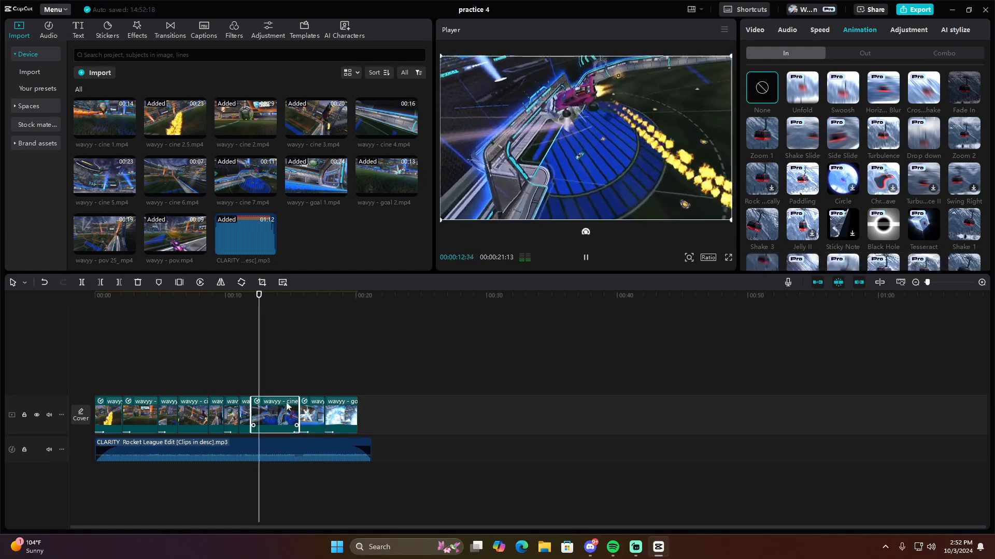
left_click(806, 97)
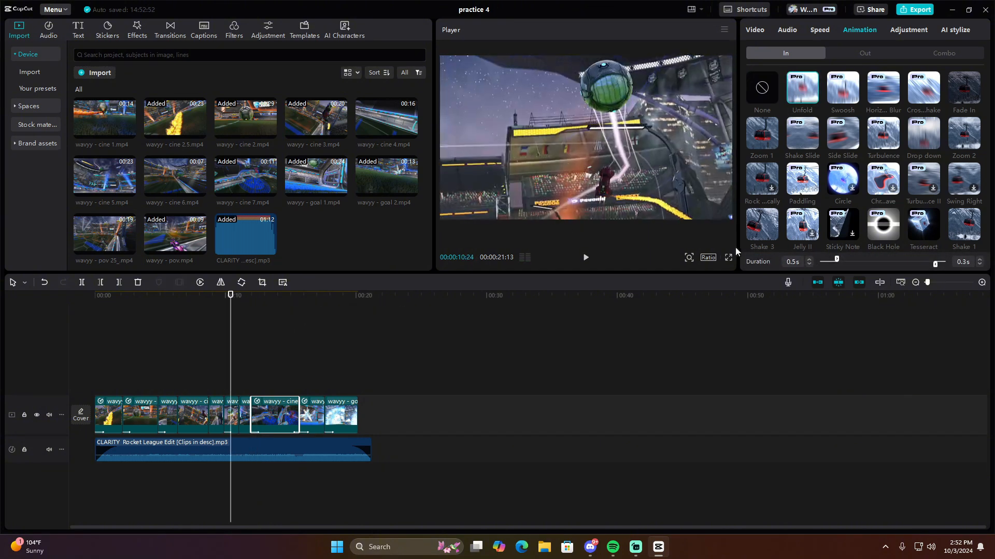
Review the wavyy - cine 7 transitions in full screen from about 10 seconds.
left_click(727, 258)
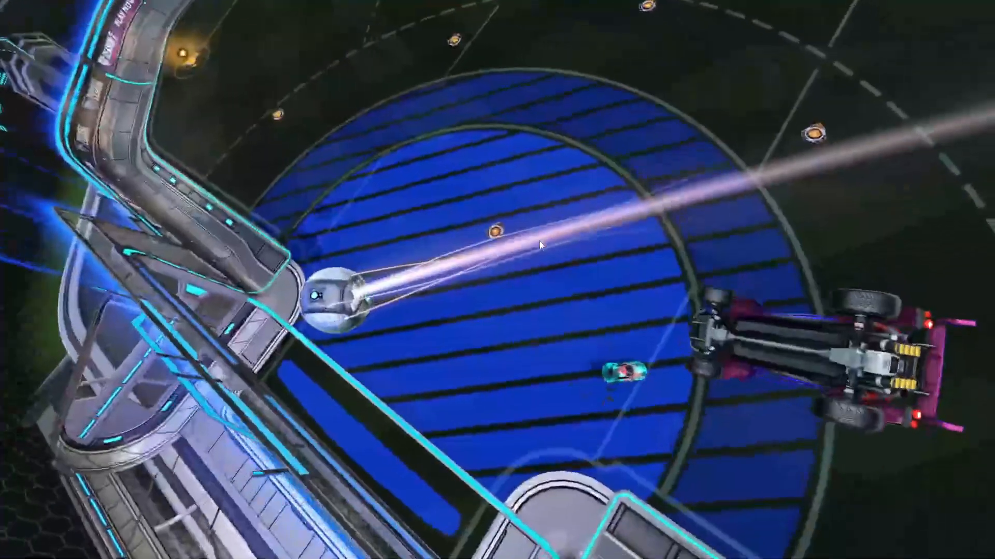
key("space")
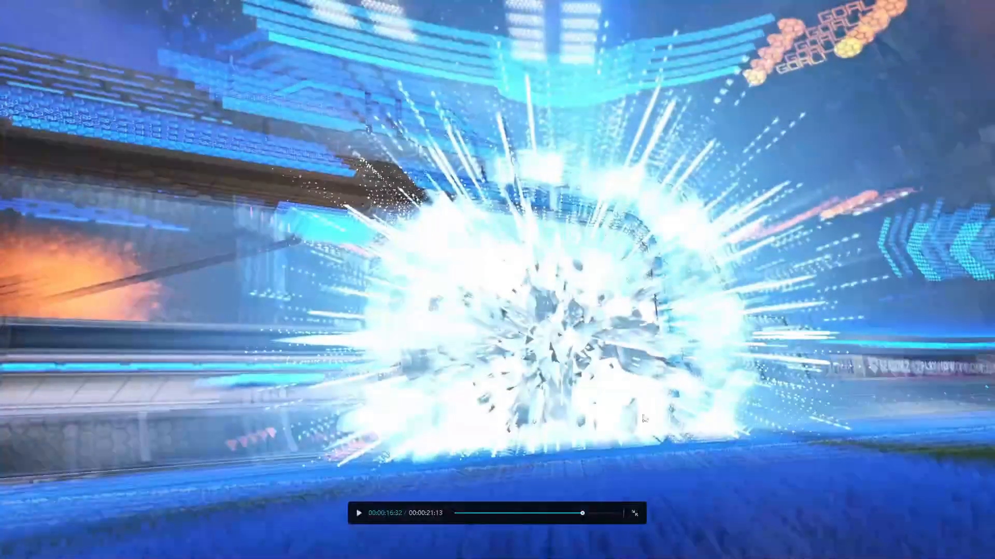
left_click(635, 513)
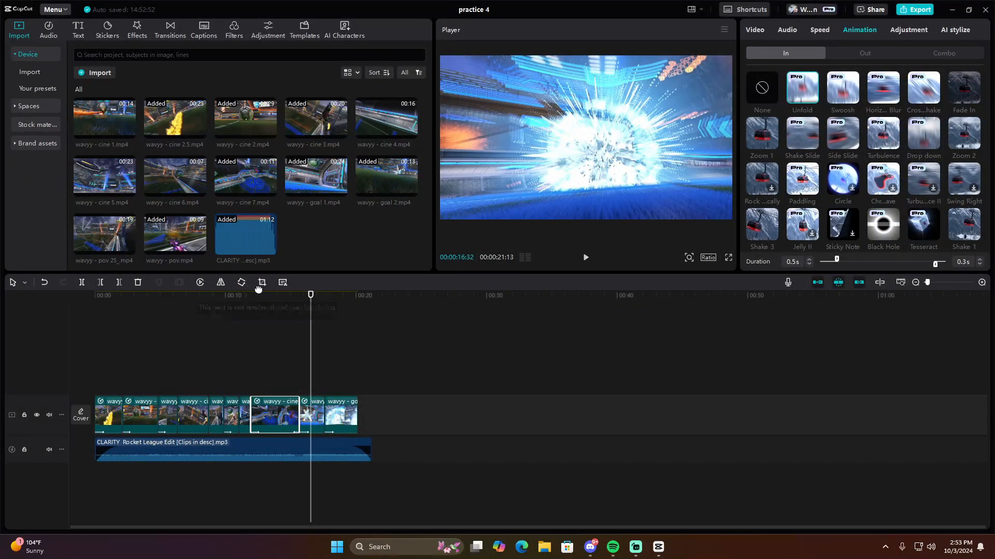
Play the whole montage in full screen from the beginning to its last clip.
left_click_drag(258, 291, 94, 293)
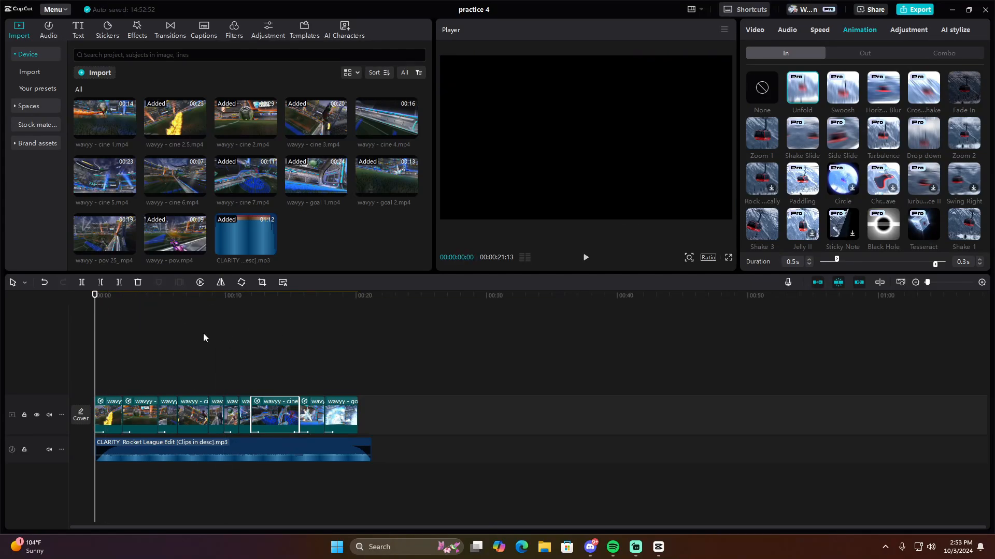
left_click(728, 259)
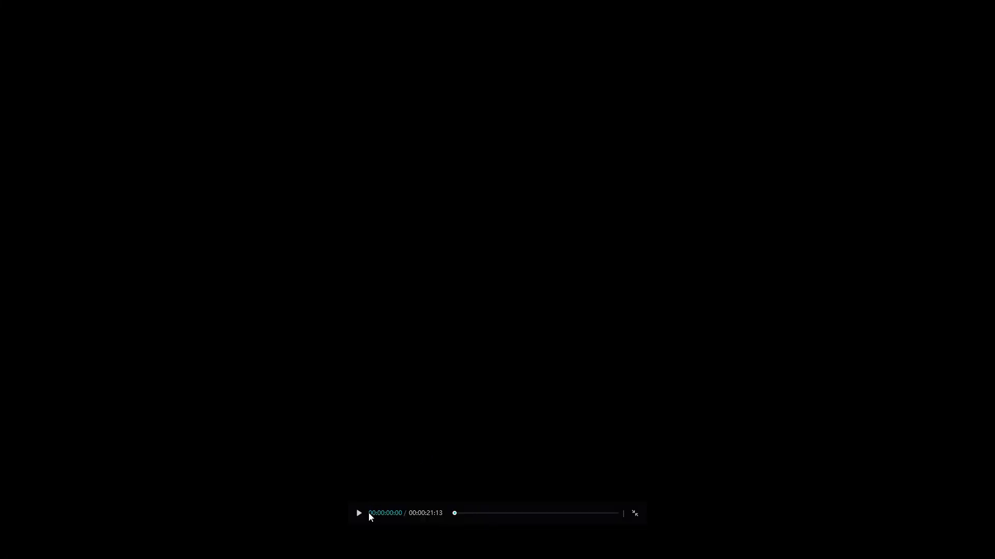
left_click(361, 514)
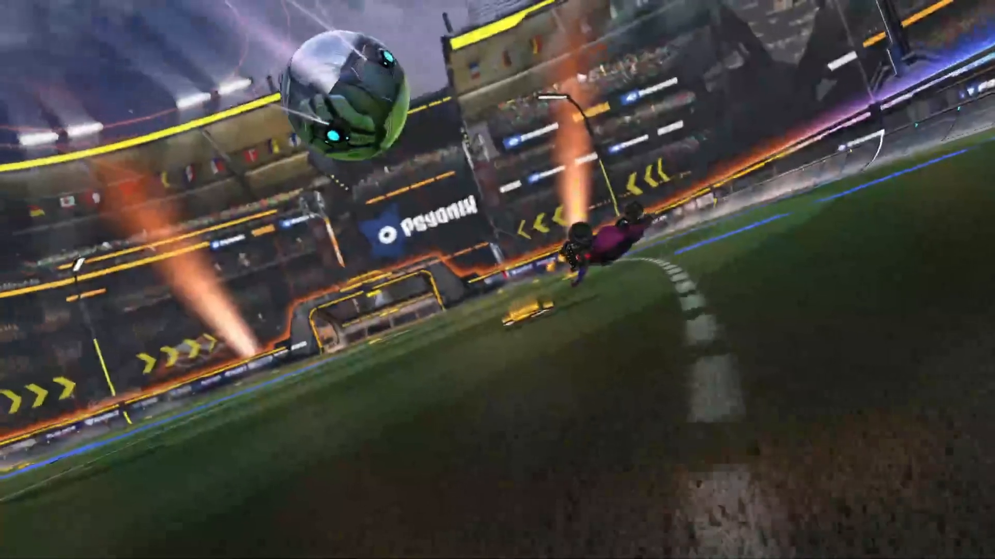
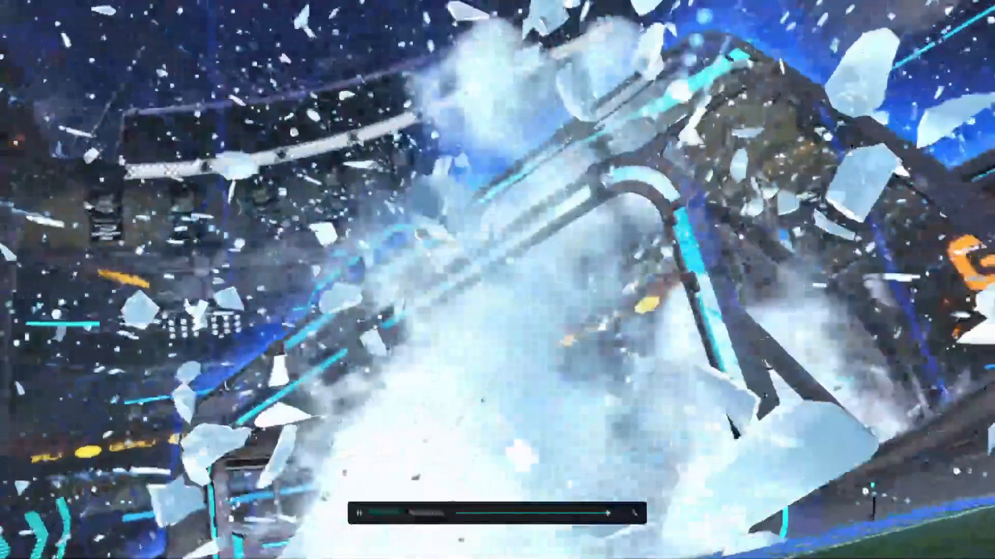
left_click(635, 513)
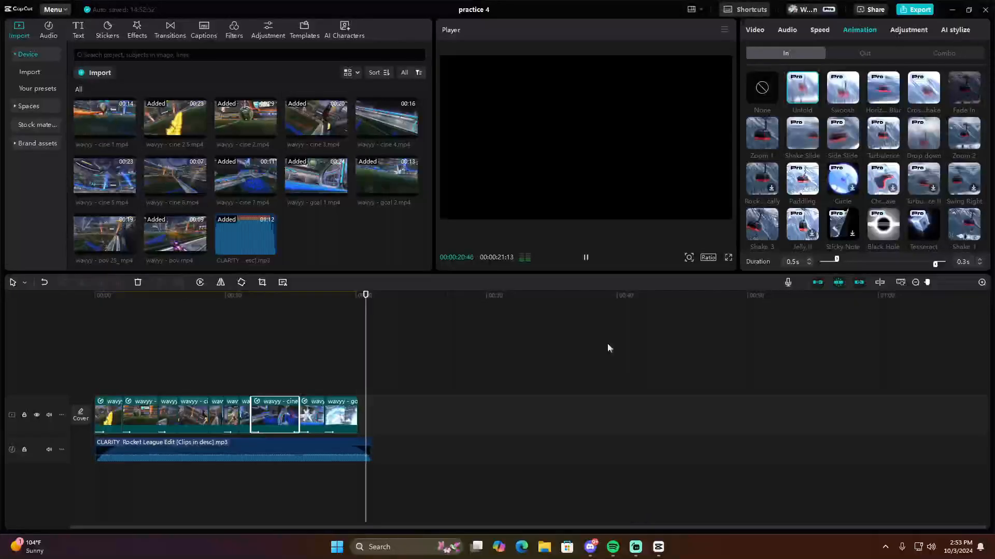
Replay the section from about 9 seconds and delete the short clip with the Zoom 1 entrance animation at about 10 seconds.
left_click_drag(328, 307, 218, 322)
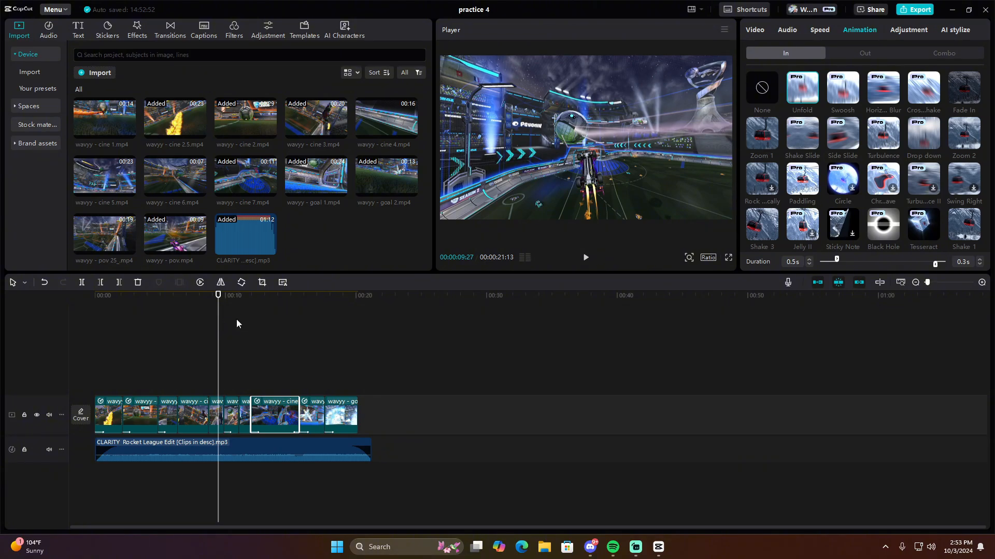
key("space")
key("space")
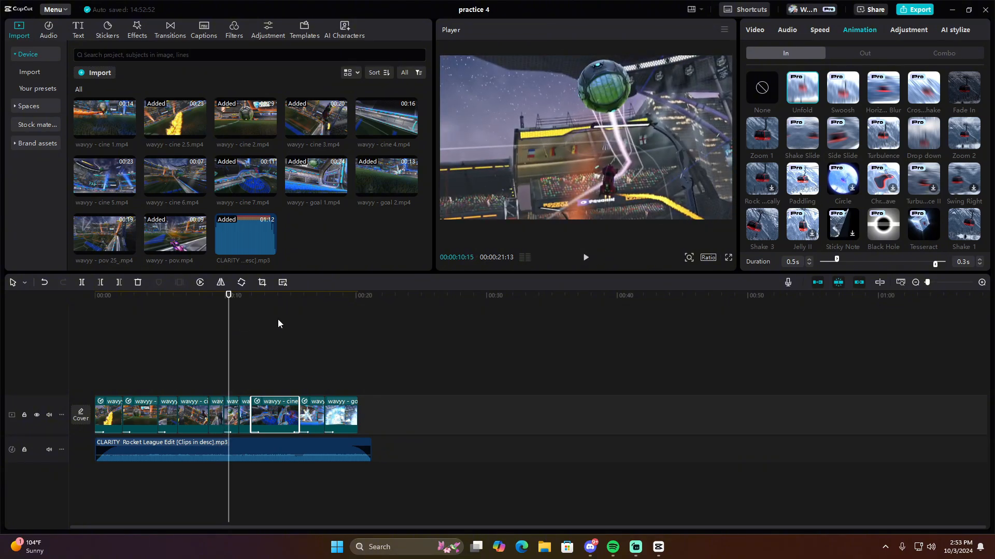
key("space")
key("space")
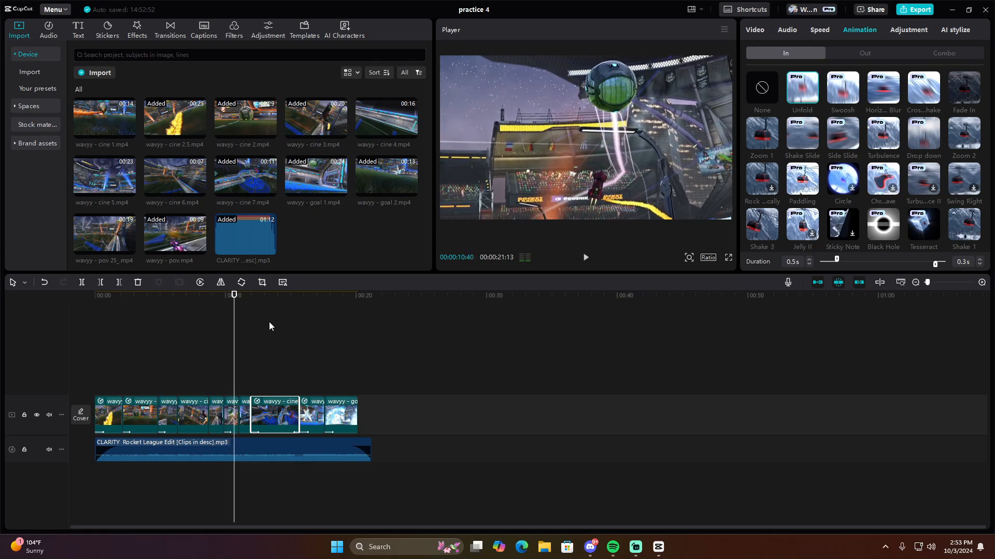
left_click(233, 409)
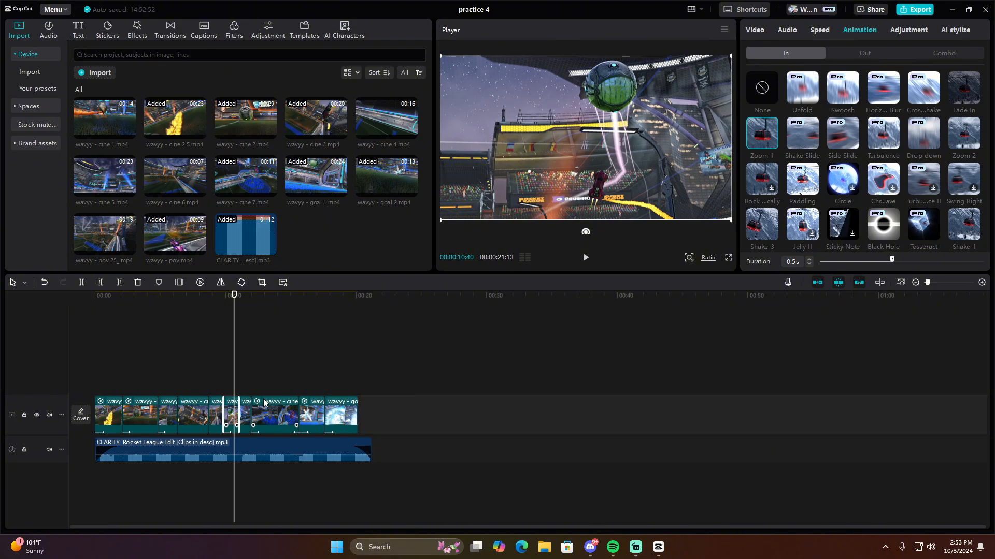
key("Delete")
Extend the end of the short pov clip to about 11 seconds on the timeline and play across the following clips.
left_click(219, 420)
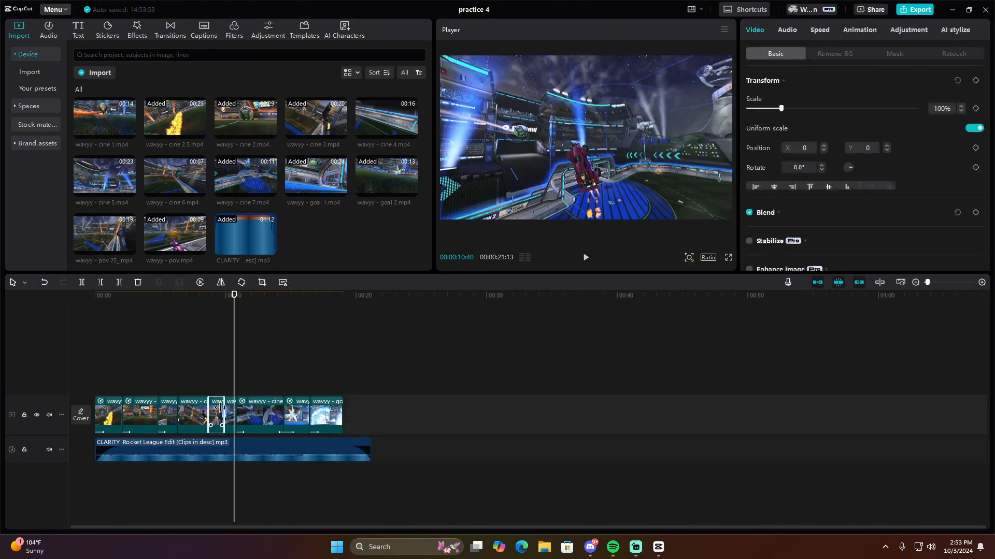
left_click_drag(225, 407, 234, 406)
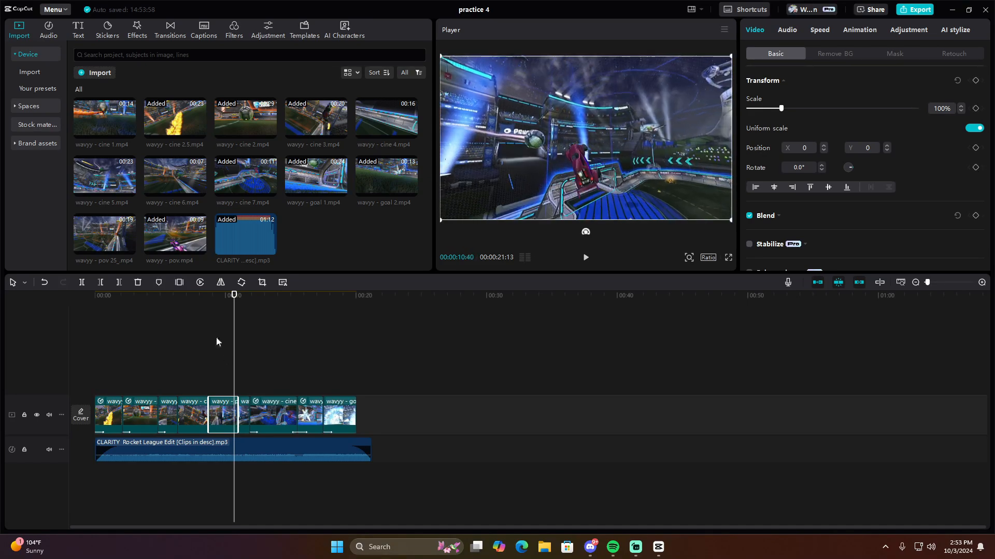
left_click(201, 307)
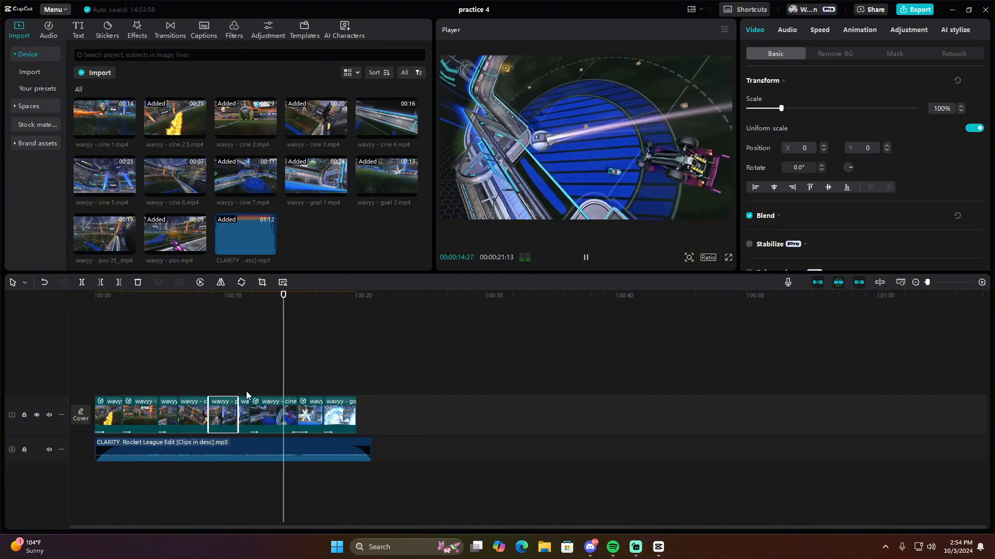
key("space")
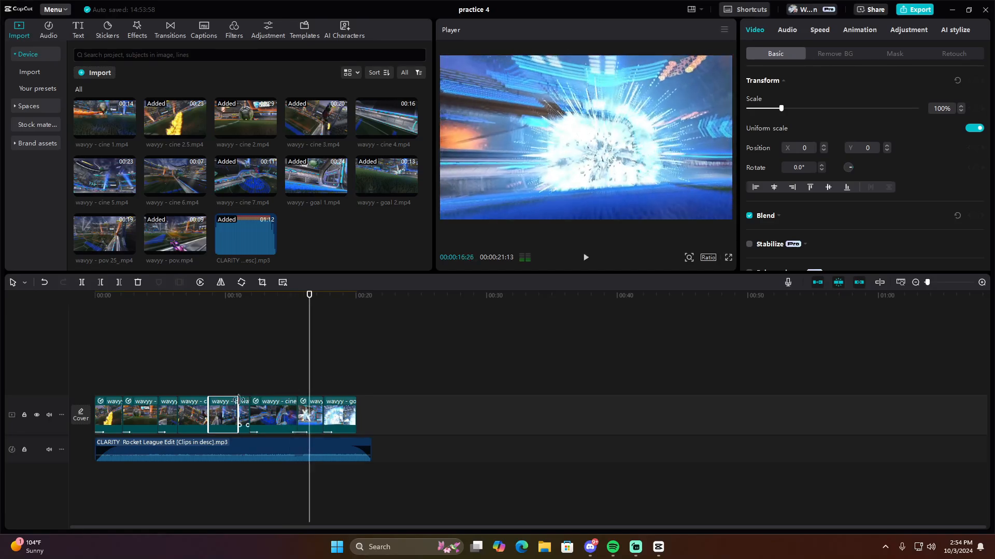
Shorten the end of the pov clip to about 10.4 seconds and undo the trim made to the clip after it.
mouse_move(236, 405)
left_mouse_down()
mouse_move(227, 410)
mouse_move(237, 409)
left_mouse_up()
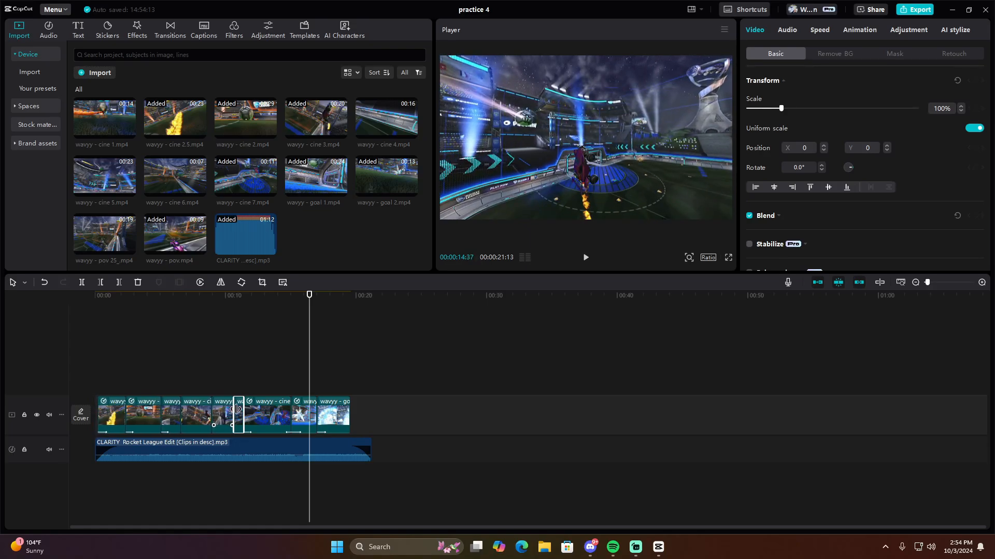
key("ctrl+z")
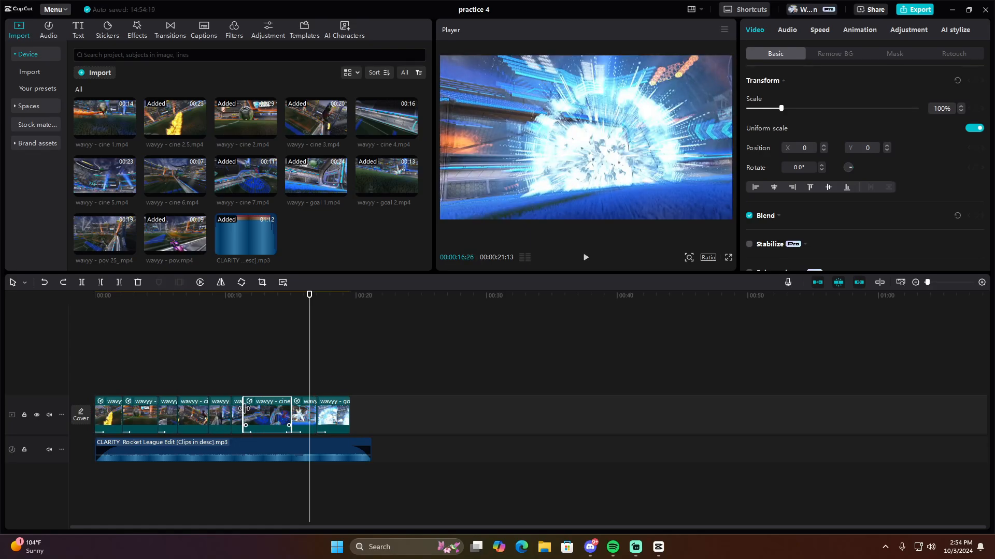
left_click_drag(245, 409, 246, 409)
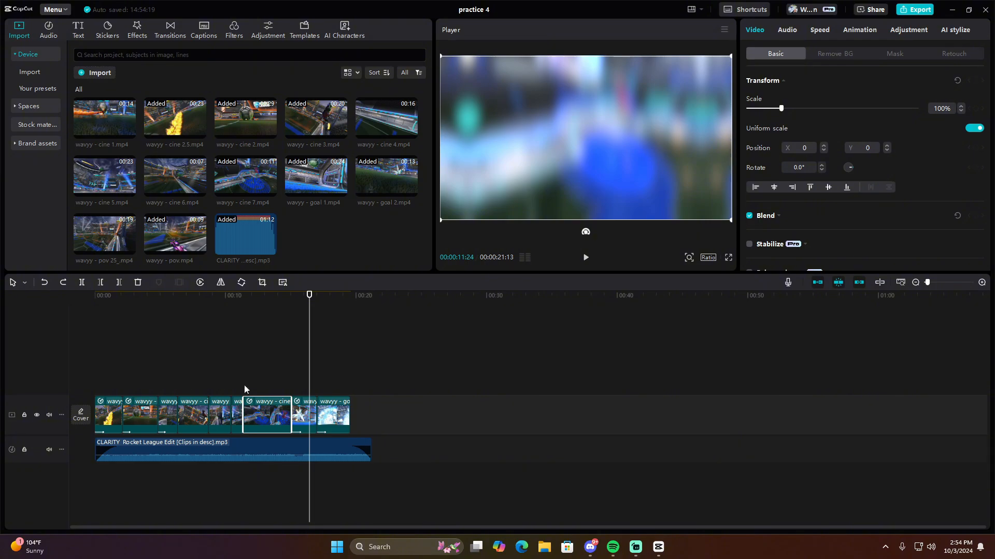
Remove the Unfold entrance animation from the wavyy - cine 7 clip and play across its opening cut.
left_click(244, 304)
left_click_drag(246, 304, 255, 304)
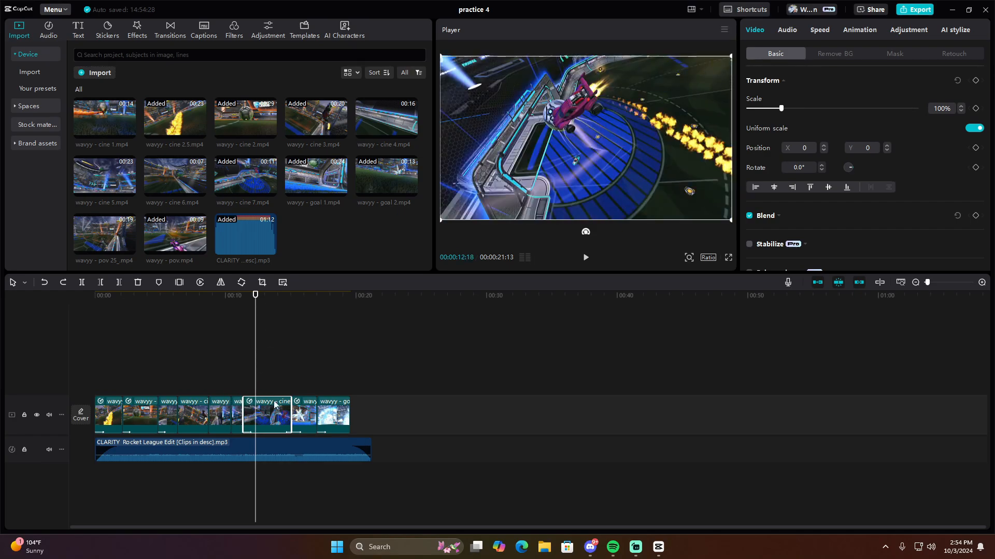
left_click(856, 33)
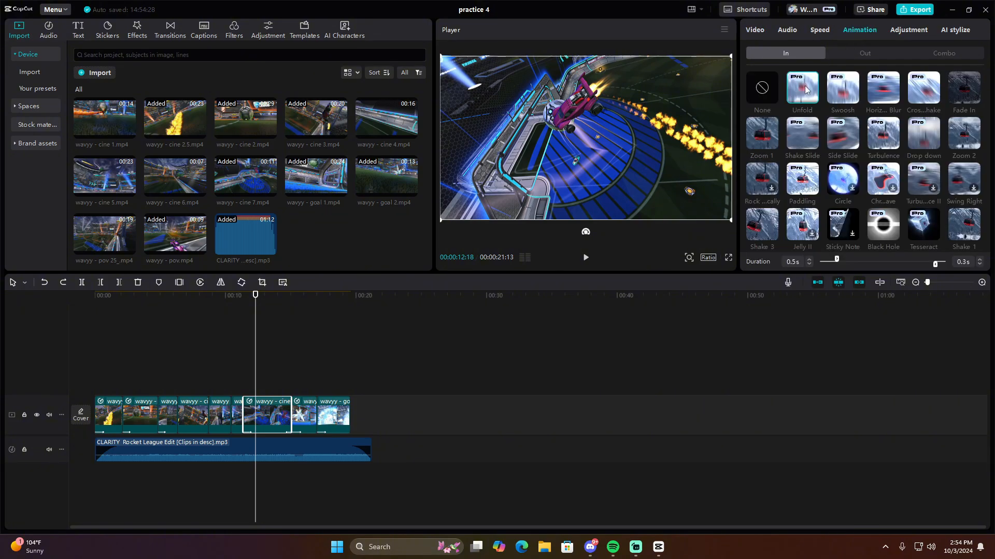
left_click(769, 91)
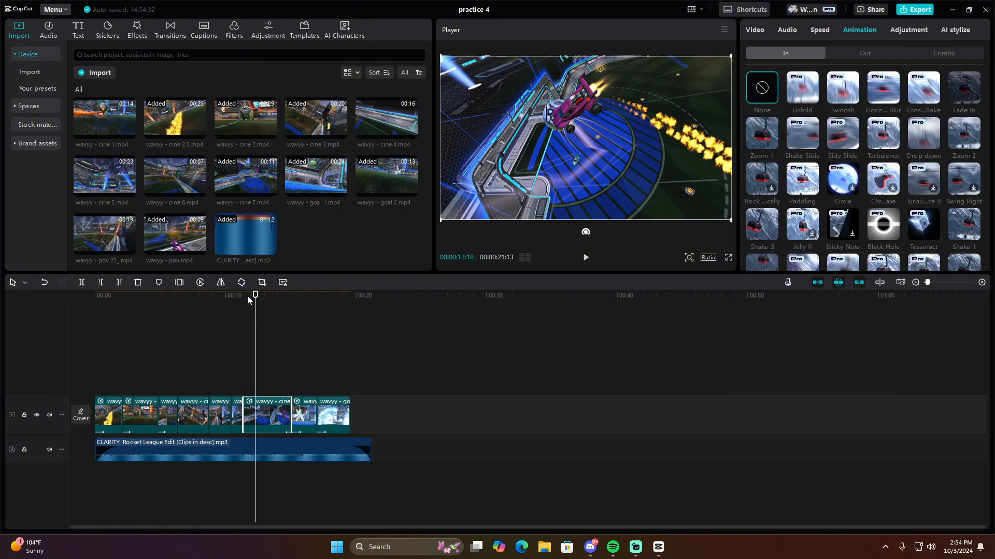
left_click_drag(248, 298, 237, 306)
key("space")
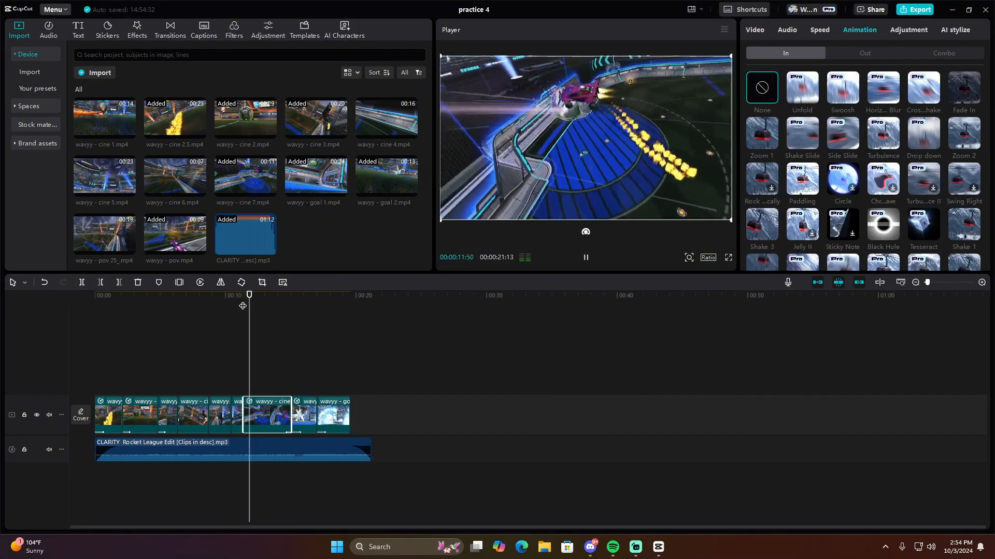
key("space")
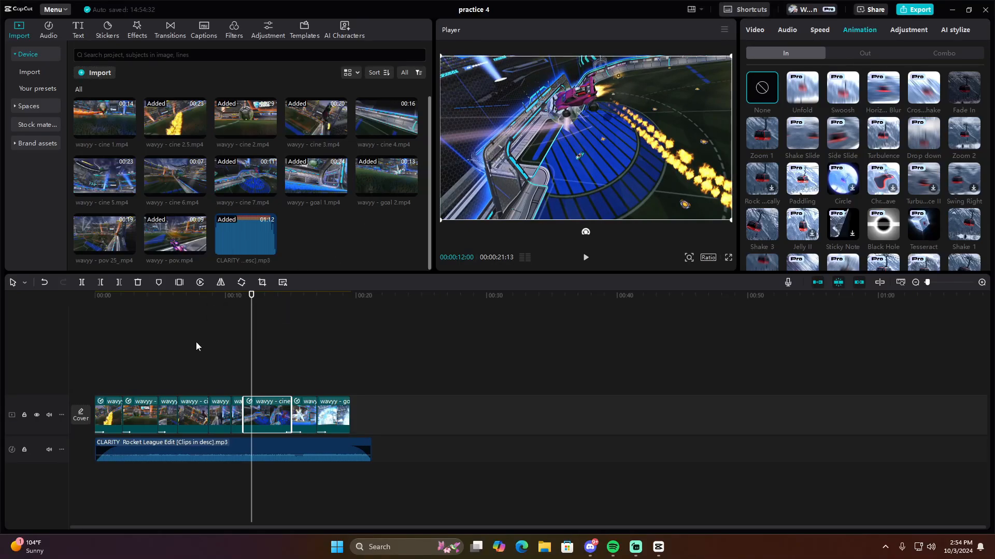
Replay the cuts leading into the wavyy - cine 7 clip and delete the short clip between it and the pov clip.
left_click(228, 308)
key("space")
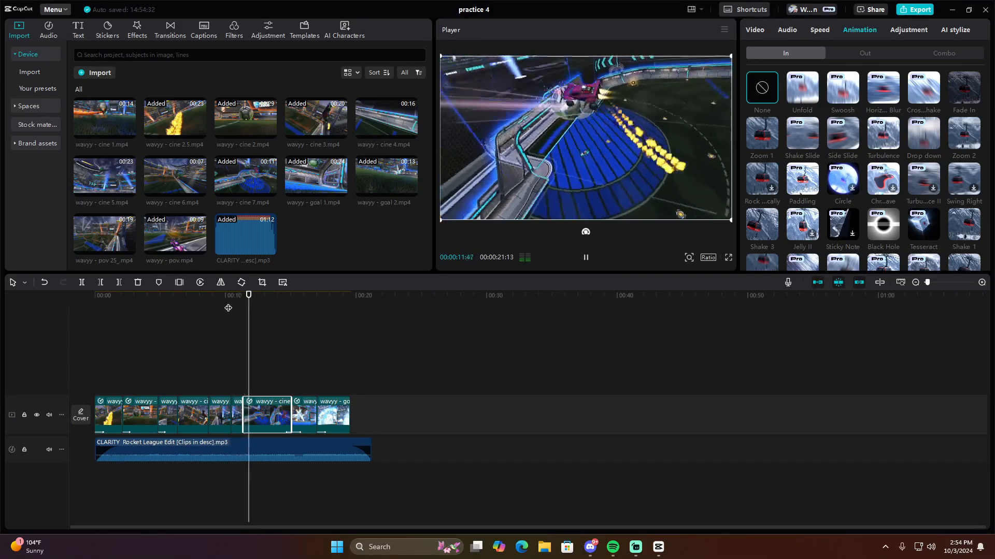
key("space")
left_click_drag(221, 306, 207, 312)
key("space")
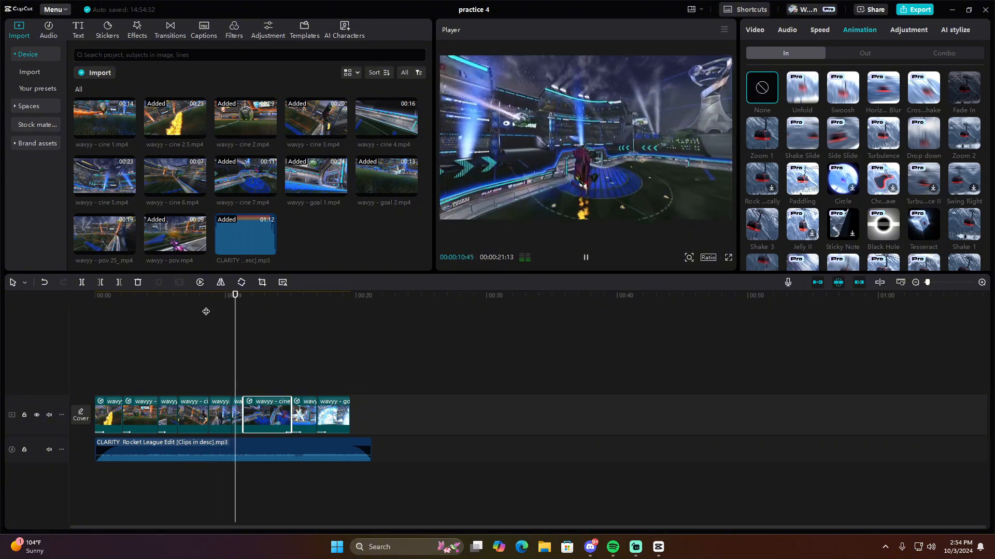
key("space")
left_click(233, 402)
key("Delete")
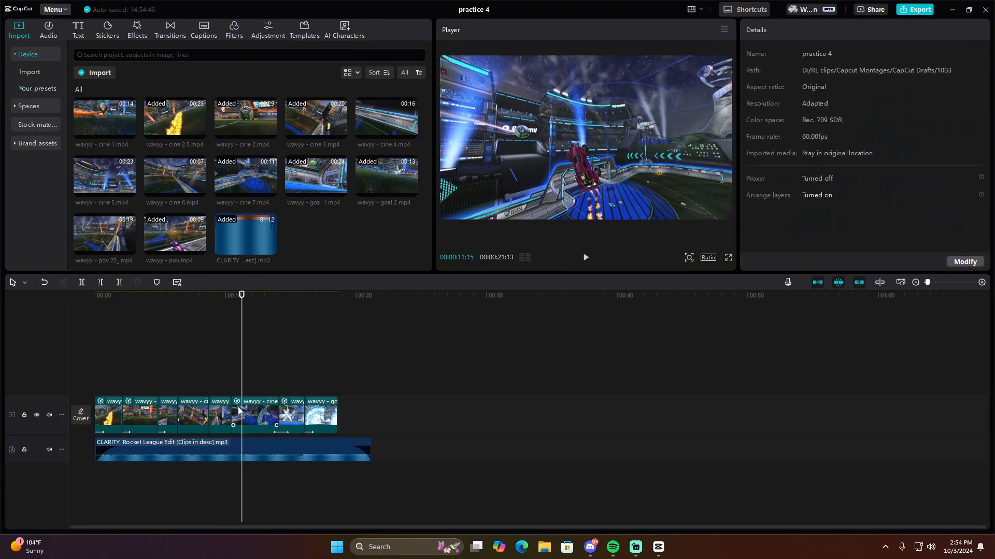
Extend the end of the pov clip to about 10.7 seconds and apply a Custom speed curve to it.
left_click(227, 408)
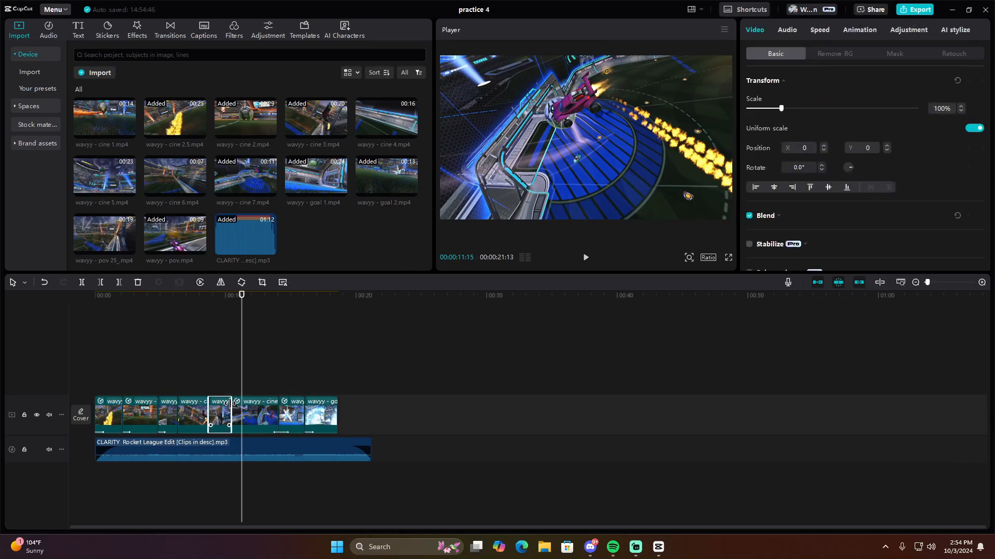
left_click_drag(231, 403, 234, 403)
left_click_drag(243, 319, 221, 305)
left_click(820, 30)
left_click(805, 93)
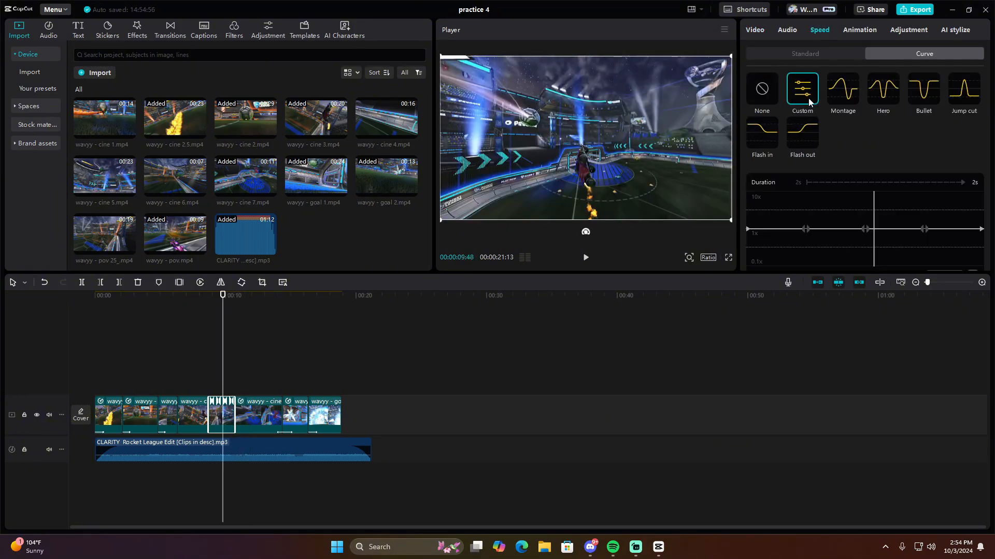
Lower the three inner points of the pov clip's Custom speed curve slightly below 1x and play the result.
left_click_drag(864, 228, 864, 239)
left_click_drag(805, 228, 804, 238)
left_click_drag(924, 229, 925, 239)
key("space")
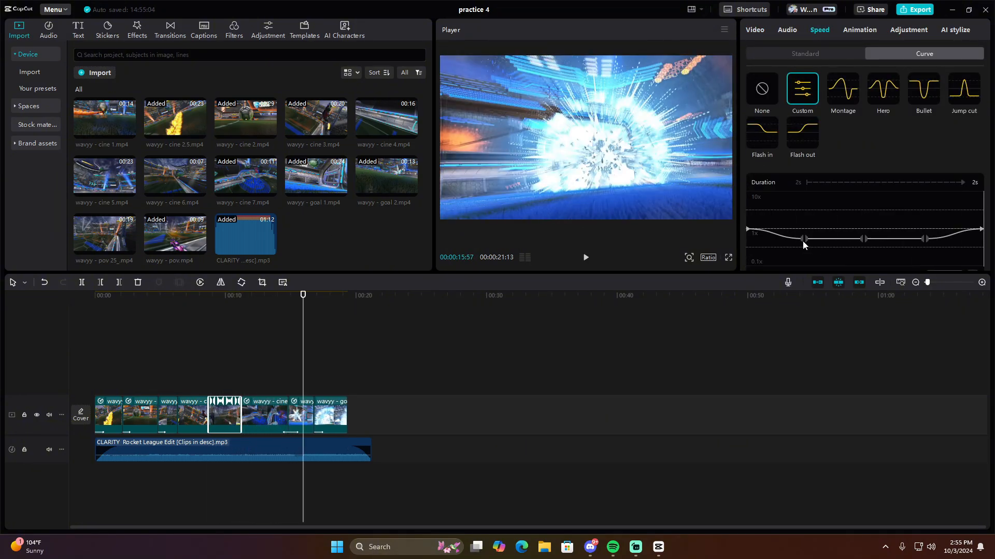
Return the three inner points of the pov clip's Custom speed curve to the 1x line.
left_click_drag(804, 239, 803, 229)
left_click_drag(864, 238, 864, 228)
left_click_drag(925, 239, 925, 228)
Trim about 0.6 seconds off the start of the CLARITY music and move it back to the start of the timeline.
left_click_drag(98, 448, 106, 449)
left_click_drag(284, 451, 275, 450)
Raise the first two inner points of the wavyy - cine 7 clip's Custom speed curve and play across the clip.
left_click(257, 416)
left_click_drag(261, 308, 251, 306)
left_click(820, 30)
left_click_drag(805, 226, 806, 221)
left_click_drag(866, 226, 867, 220)
left_click(236, 306)
key("space")
key("space")
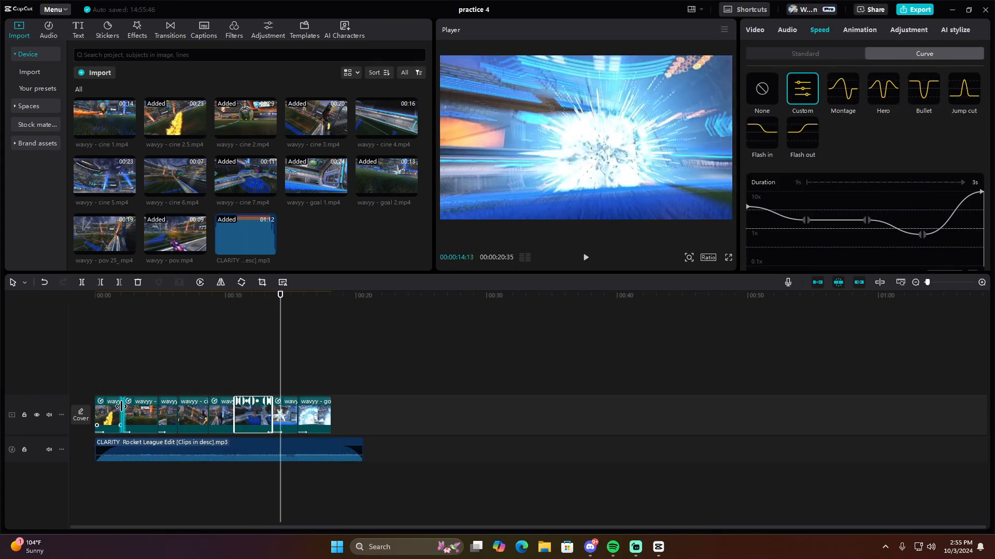
Replay the montage and trim about 1.7 seconds off the start of the CLARITY music, keeping it aligned with the timeline's start.
key("space")
left_click(101, 306)
key("space")
left_click(170, 450)
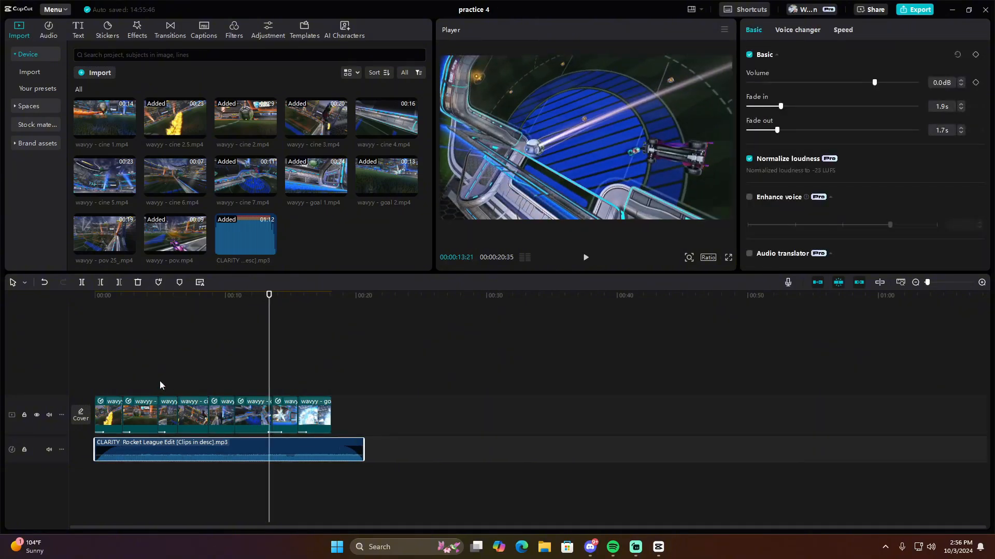
left_click_drag(97, 448, 123, 444)
Check the new music timing and play the whole montage full screen from the beginning.
key("space")
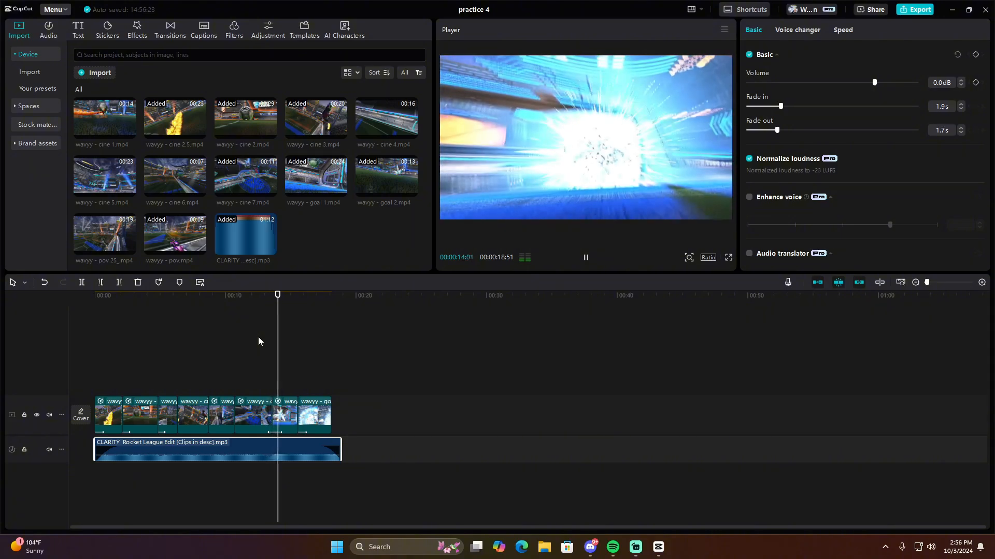
left_click(91, 317)
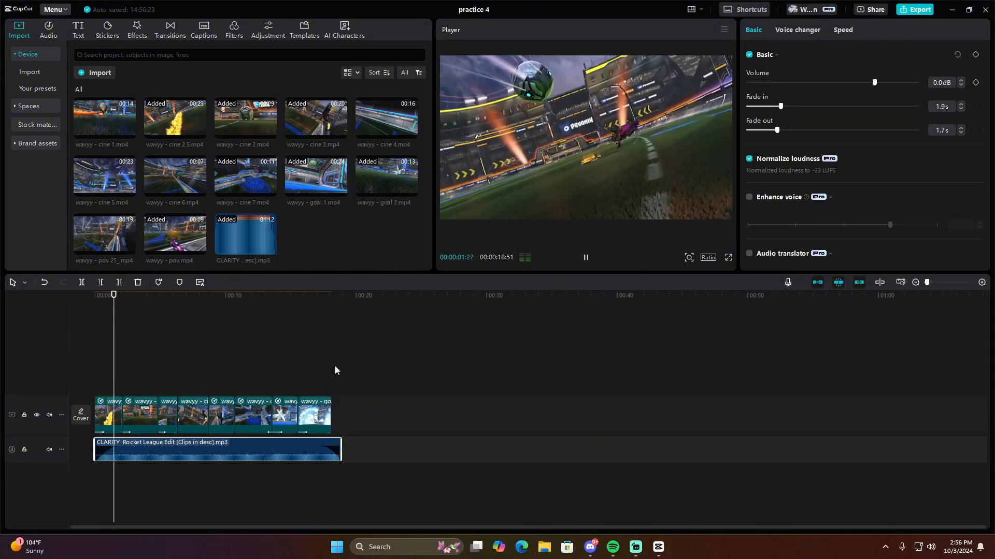
key("space")
left_click_drag(106, 304, 89, 305)
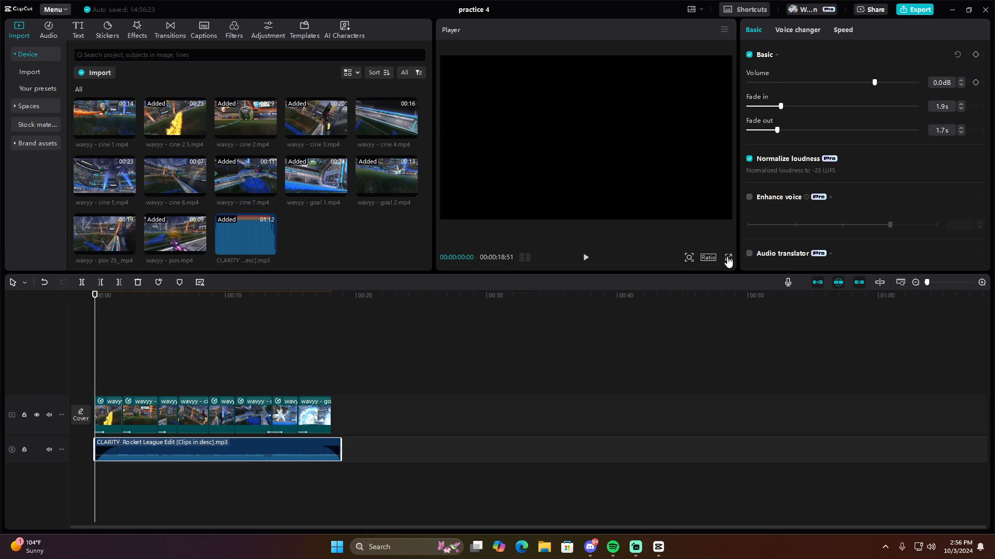
left_click(728, 258)
key("space")
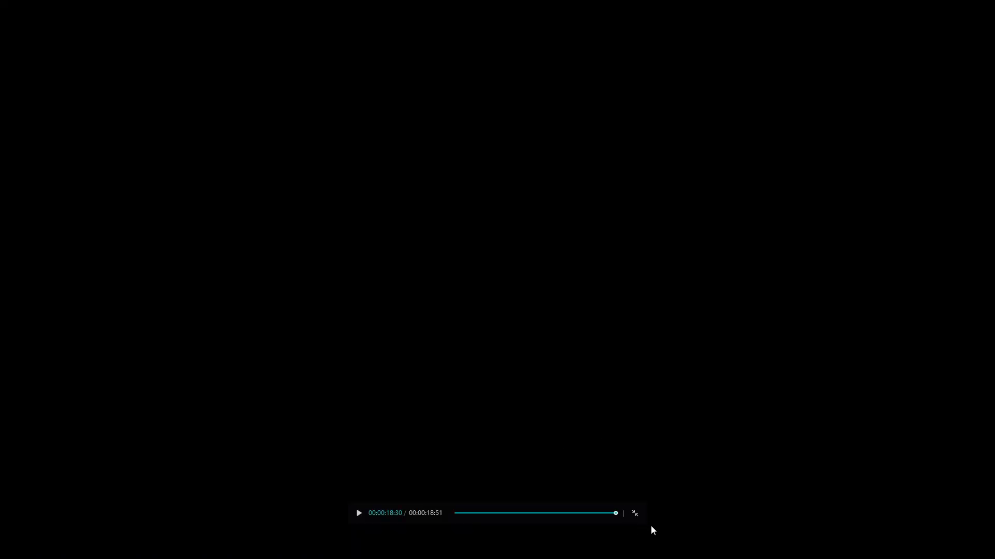
key("Escape")
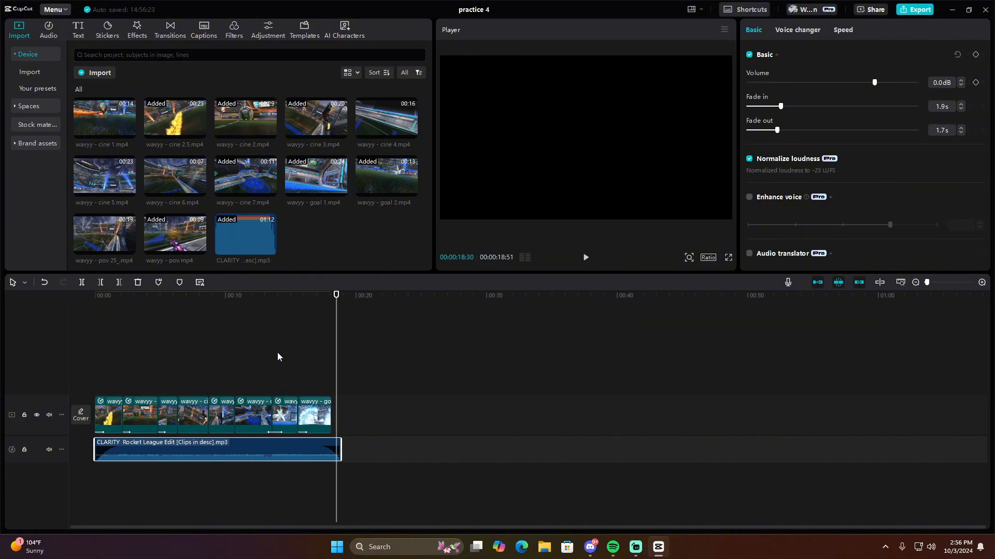
Examine the pov and wavyy - cine 7 clips and the cine 7 speed curve, scrubbing on into the explosion clip.
left_click(247, 296)
left_click_drag(246, 295, 224, 295)
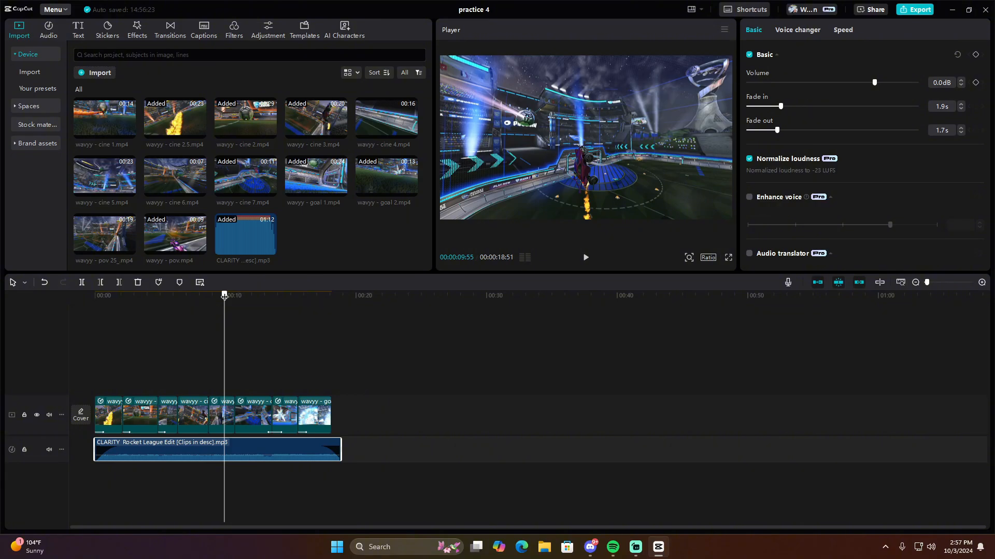
left_click_drag(224, 296, 251, 294)
left_click(249, 414)
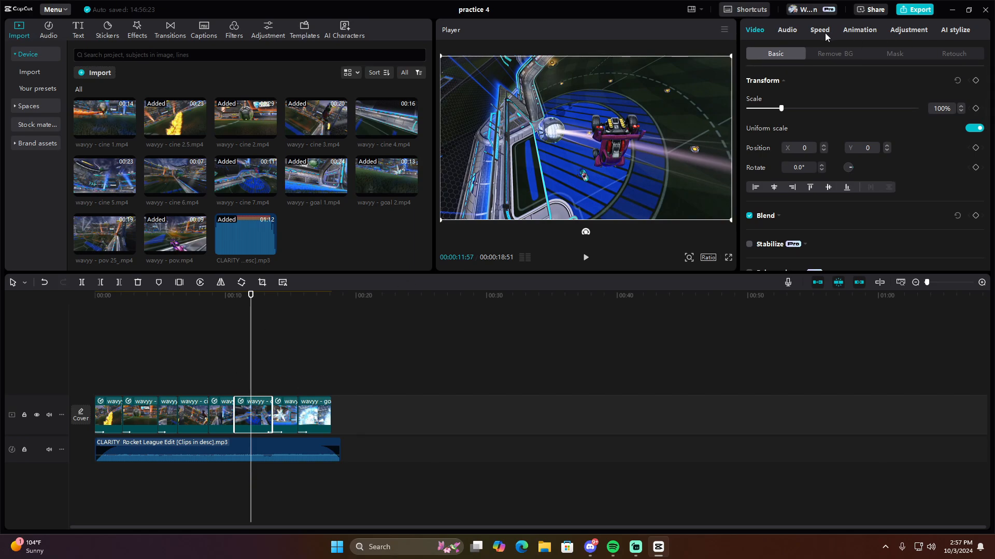
left_click(819, 30)
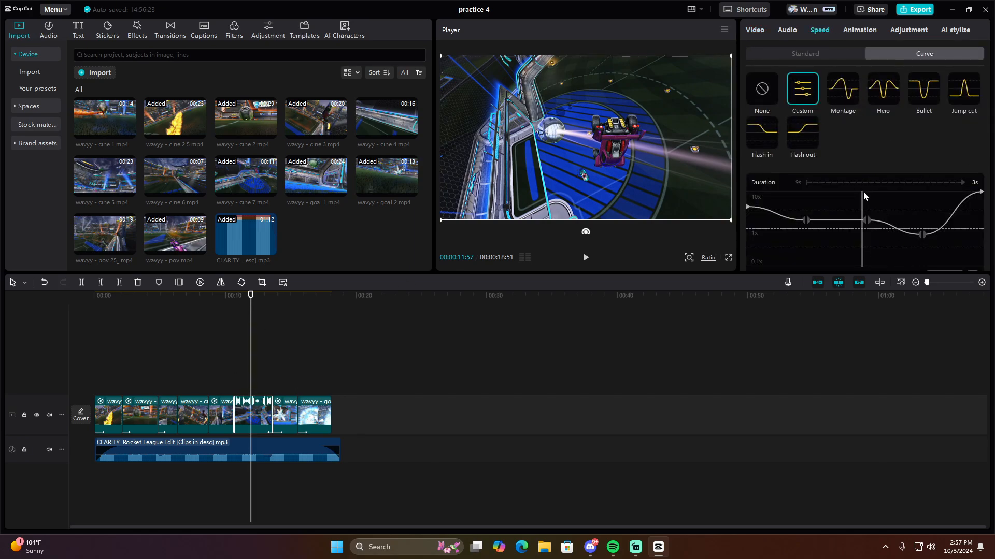
left_click_drag(863, 192, 967, 188)
left_click_drag(944, 193, 827, 196)
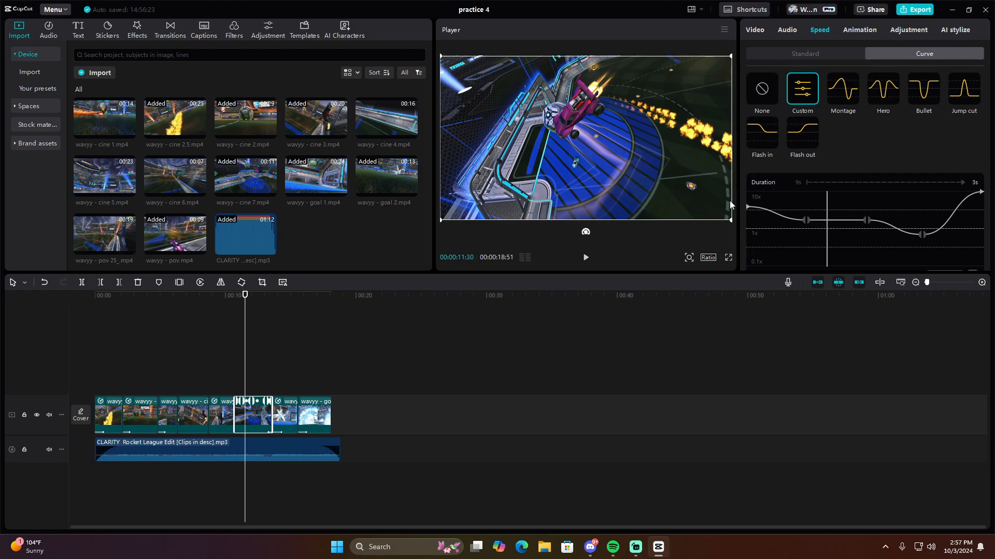
left_click_drag(244, 299, 288, 306)
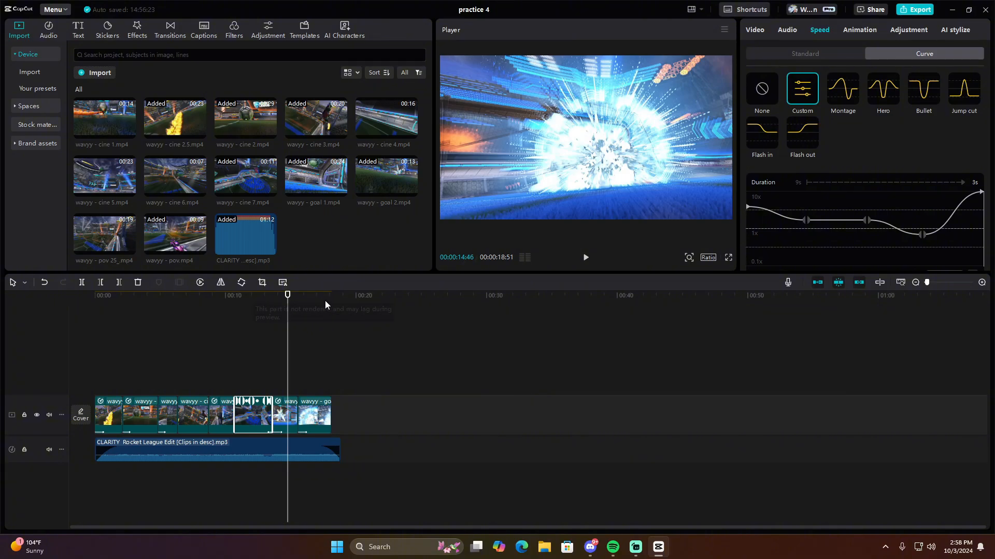
Split the pov clip at 00:00:09:20, where the car reaches the ball.
mouse_move(288, 296)
left_mouse_down()
mouse_move(312, 301)
mouse_move(115, 308)
mouse_move(207, 323)
mouse_move(190, 324)
mouse_move(297, 323)
mouse_move(186, 330)
mouse_move(216, 330)
left_mouse_up()
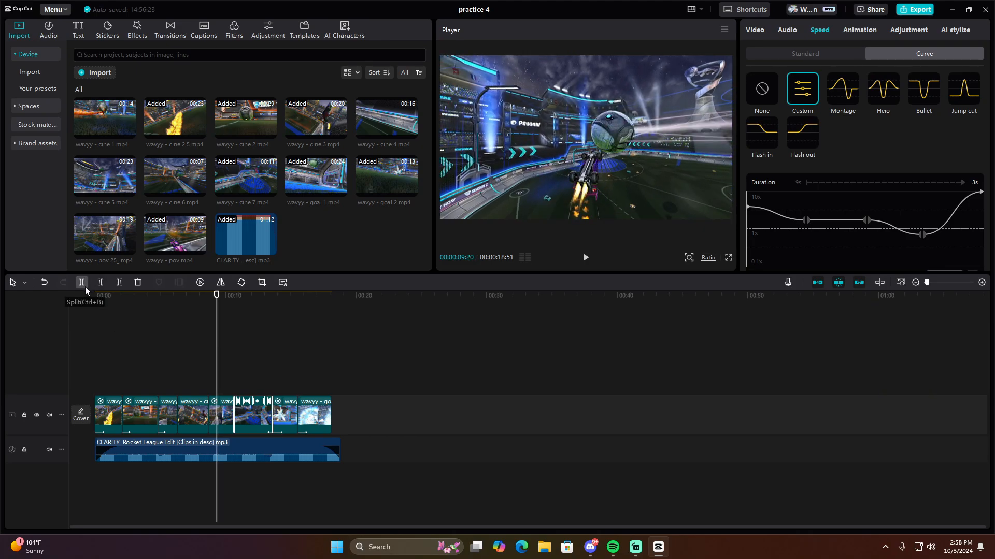
left_click(220, 423)
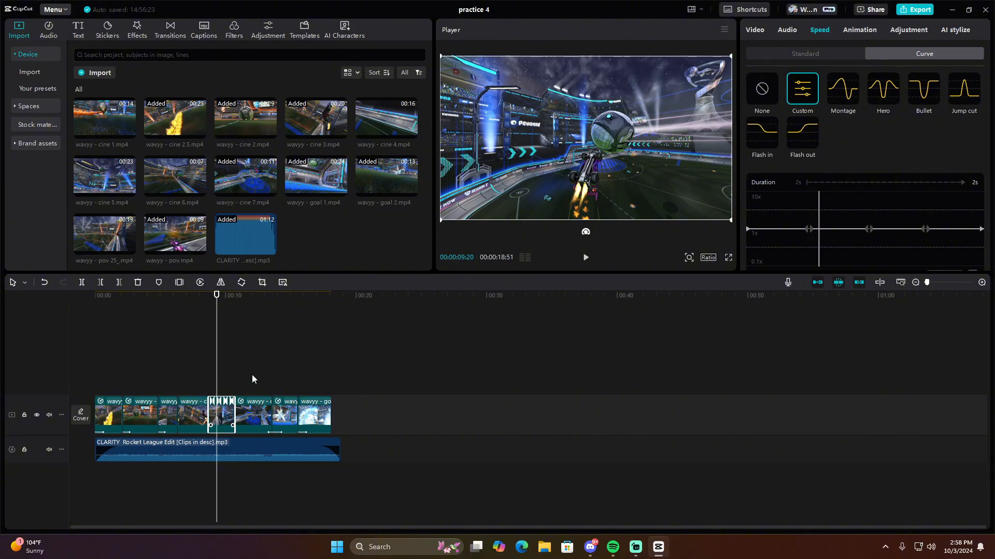
left_click(82, 283)
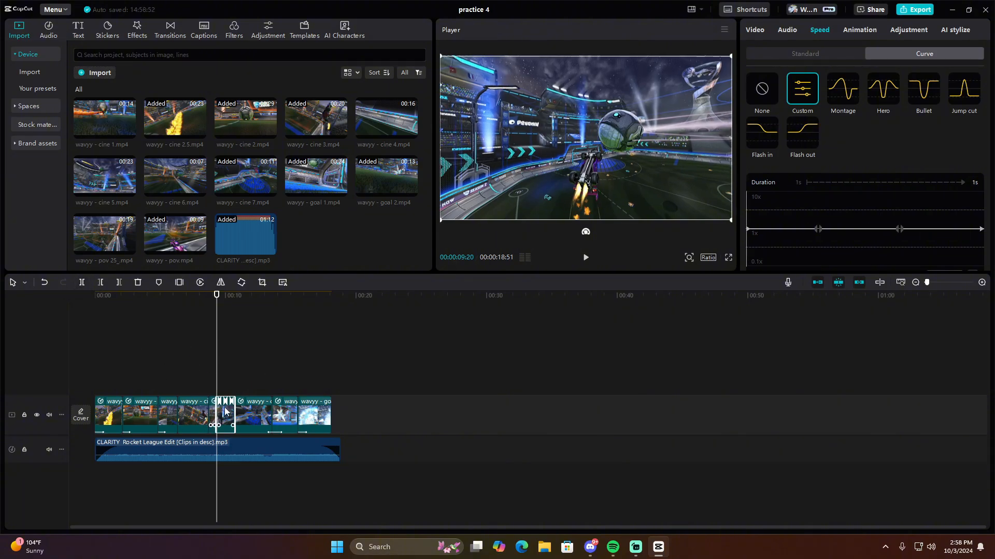
Apply the Unfold entrance animation to the second part of the split pov clip with a duration of 0.2 s.
left_click(858, 30)
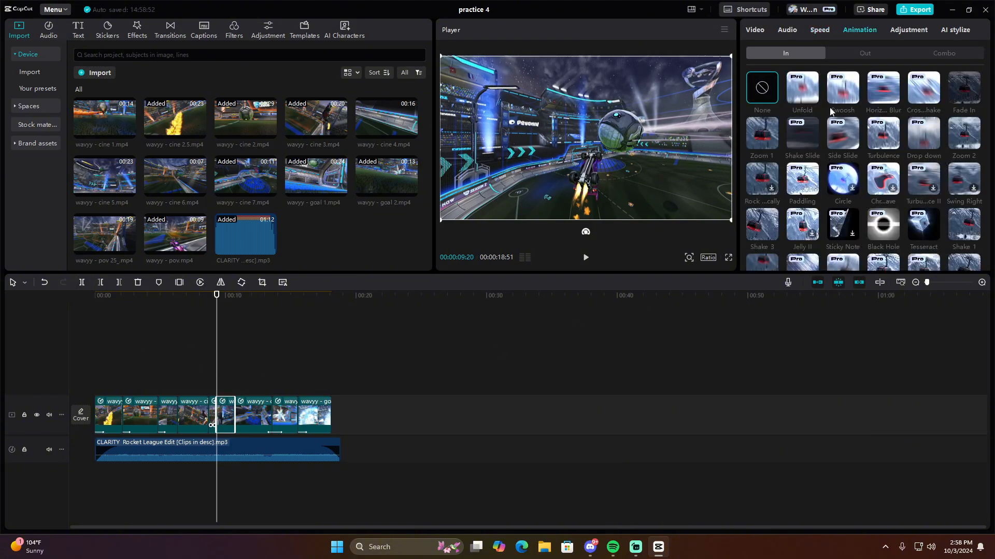
left_click(810, 97)
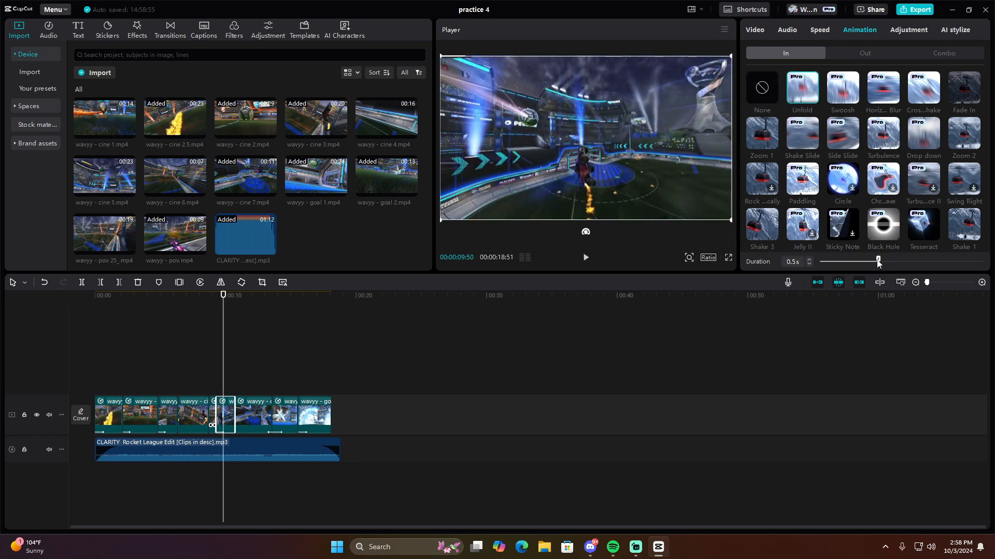
left_click_drag(878, 261, 842, 264)
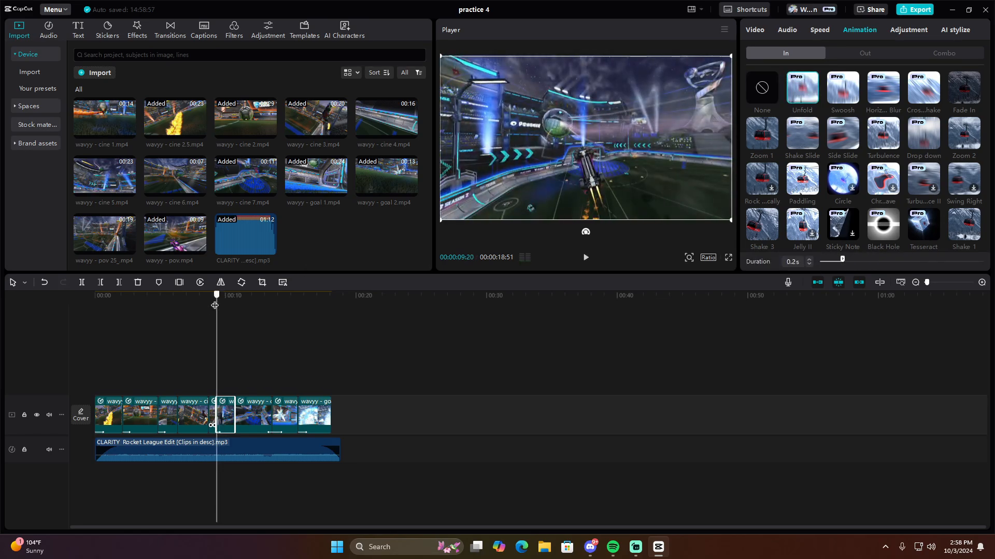
Place a custom adjustment layer above the short first part of the split pov clip.
left_click(190, 307)
left_click_drag(191, 308, 192, 307)
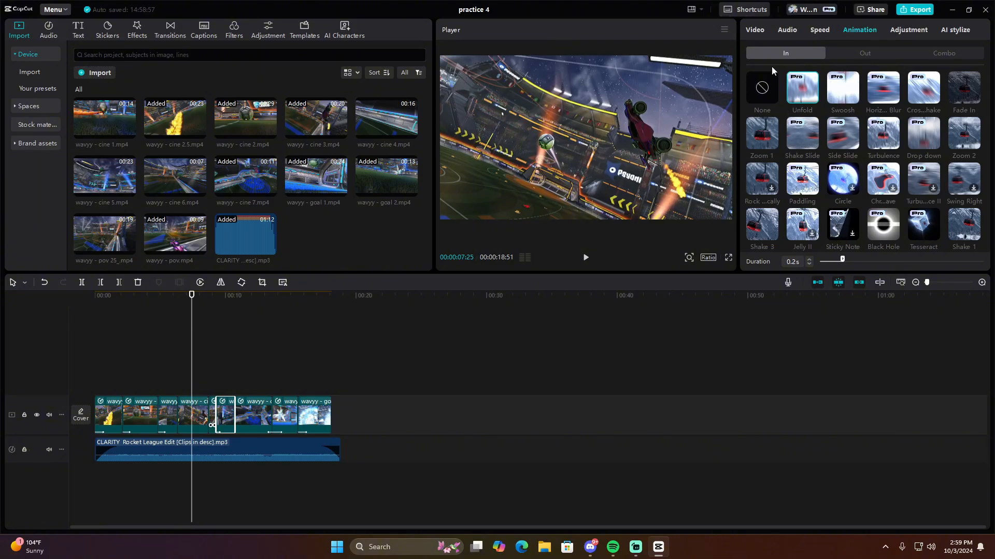
scroll(830, 146, "down", 1)
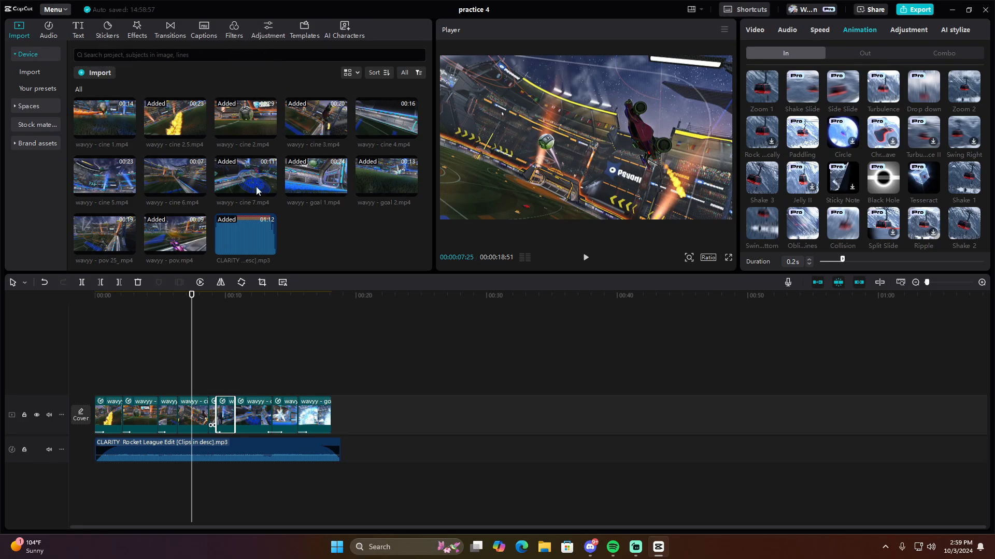
left_click(268, 30)
left_click_drag(94, 86, 212, 387)
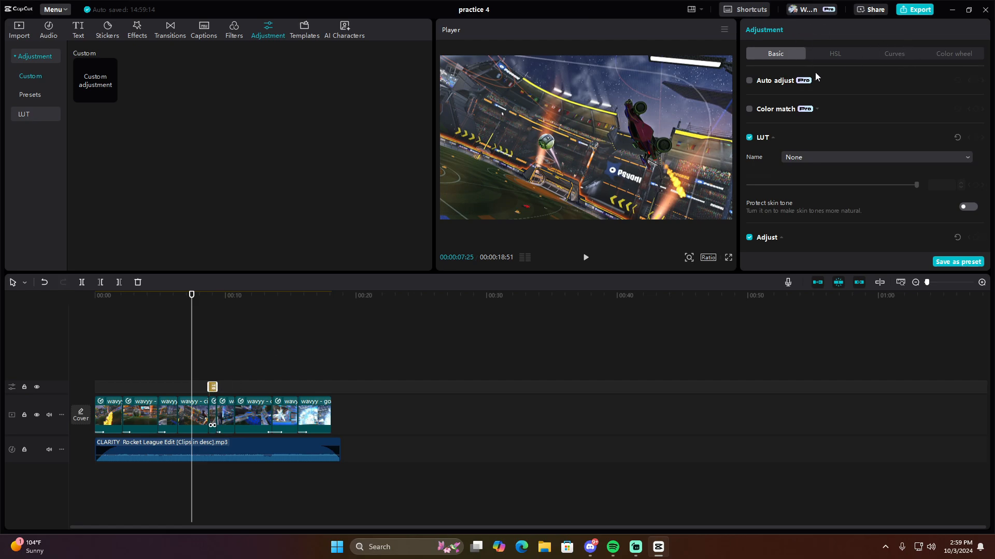
Try a higher exposure and lower highlights on the custom adjustment layer, and delete the layer.
scroll(815, 98, "down", 5)
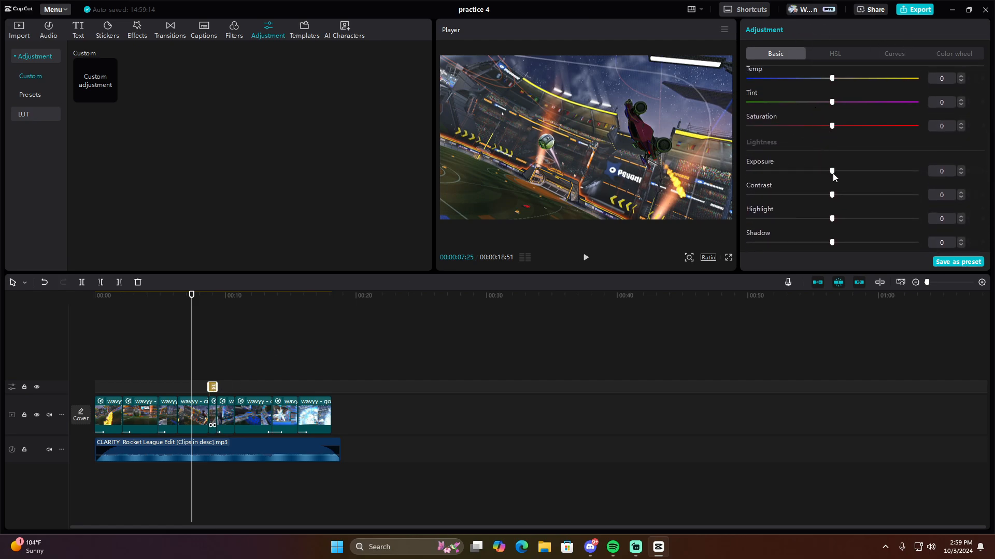
mouse_move(833, 172)
left_mouse_down()
mouse_move(915, 173)
mouse_move(841, 175)
left_mouse_up()
left_click_drag(192, 297, 209, 299)
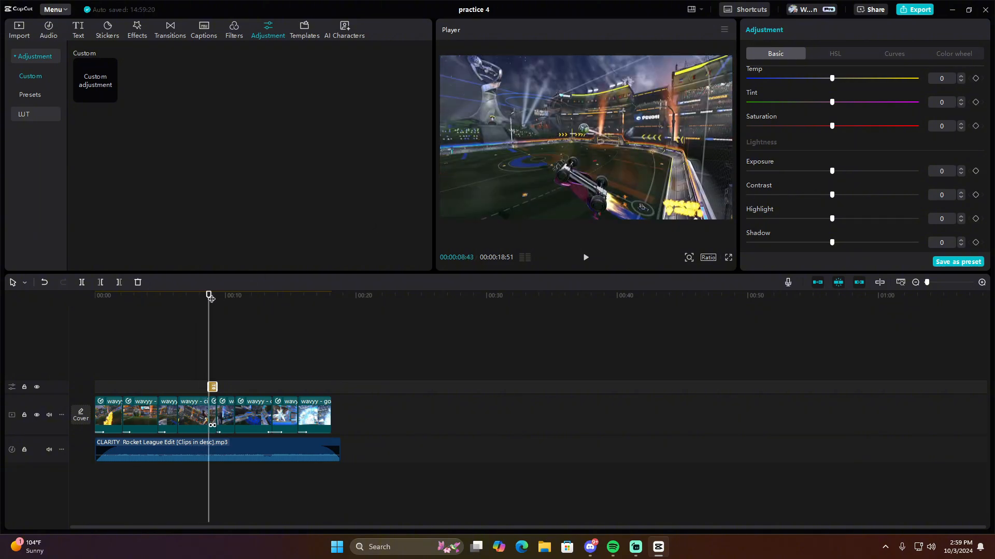
left_click_drag(833, 171, 897, 172)
left_click_drag(832, 219, 800, 219)
left_click_drag(898, 172, 831, 174)
mouse_move(819, 219)
left_mouse_down()
mouse_move(925, 217)
mouse_move(836, 220)
mouse_move(915, 229)
mouse_move(832, 229)
left_mouse_up()
scroll(829, 223, "down", 2)
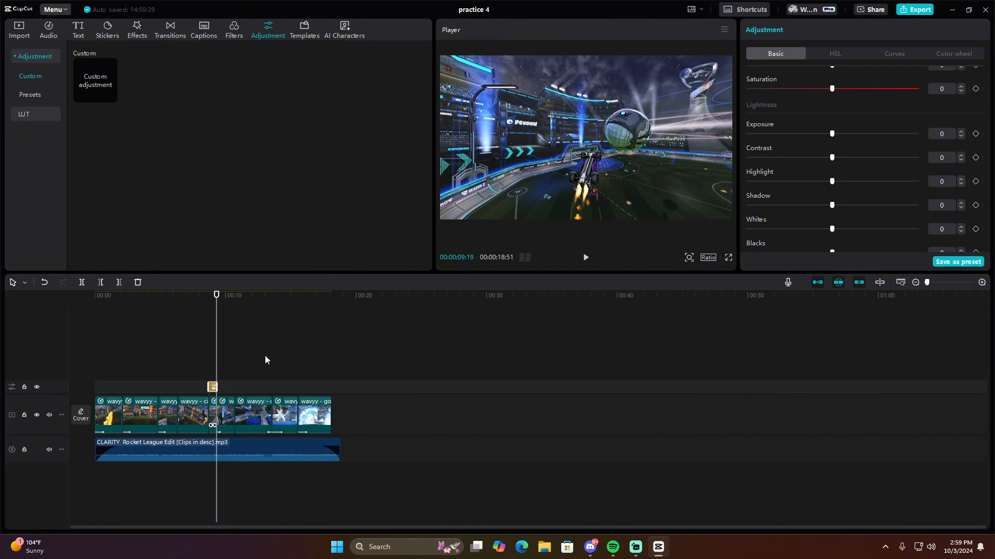
key("Delete")
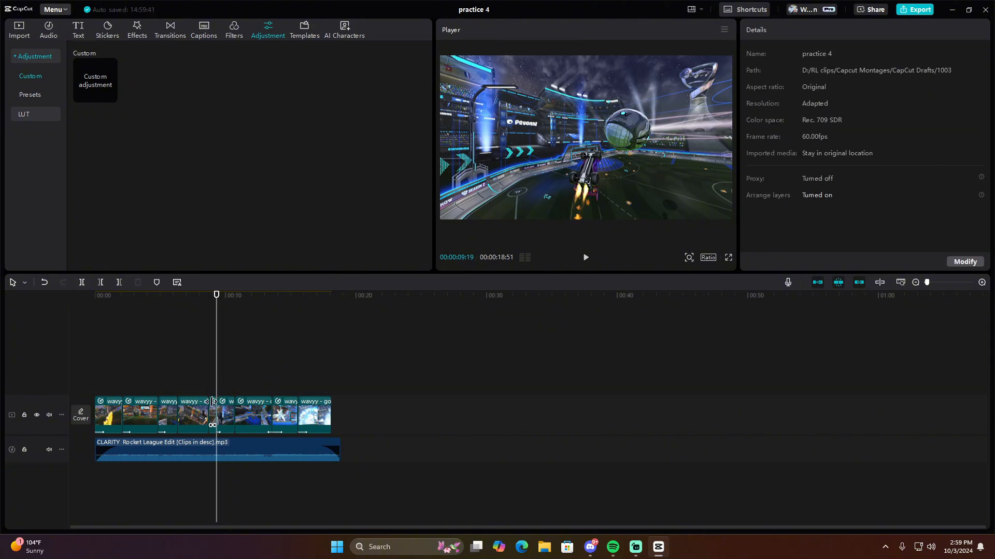
Play the montage full screen from 00:00:07:35 through the split pov clip into the explosion, and move the playhead to the last clip's end.
left_click(214, 411)
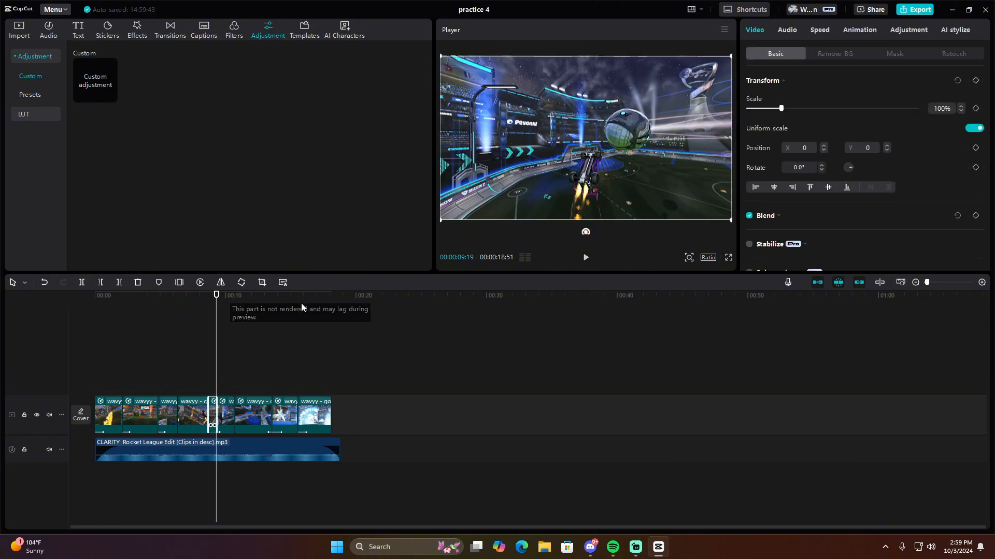
left_click(861, 31)
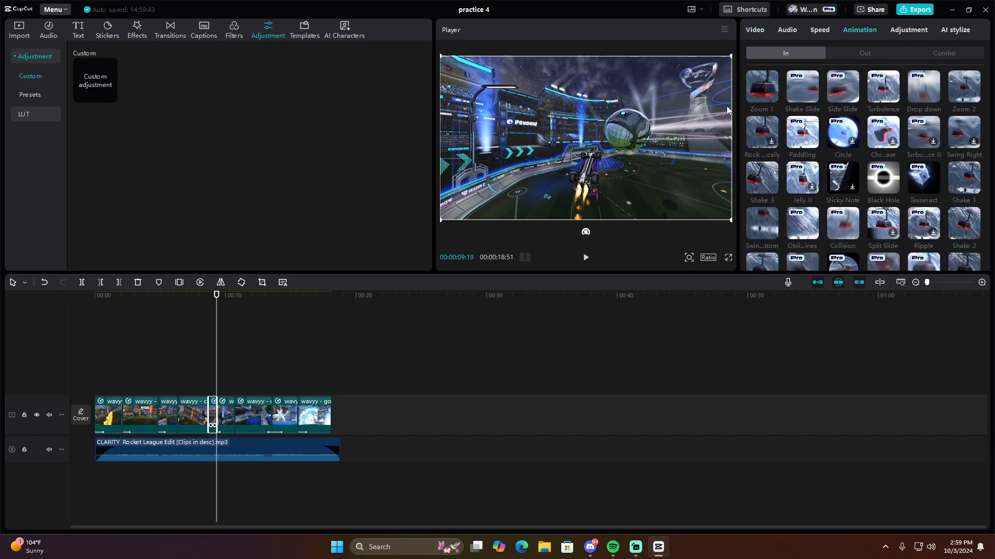
left_click_drag(215, 310, 195, 311)
left_click(726, 258)
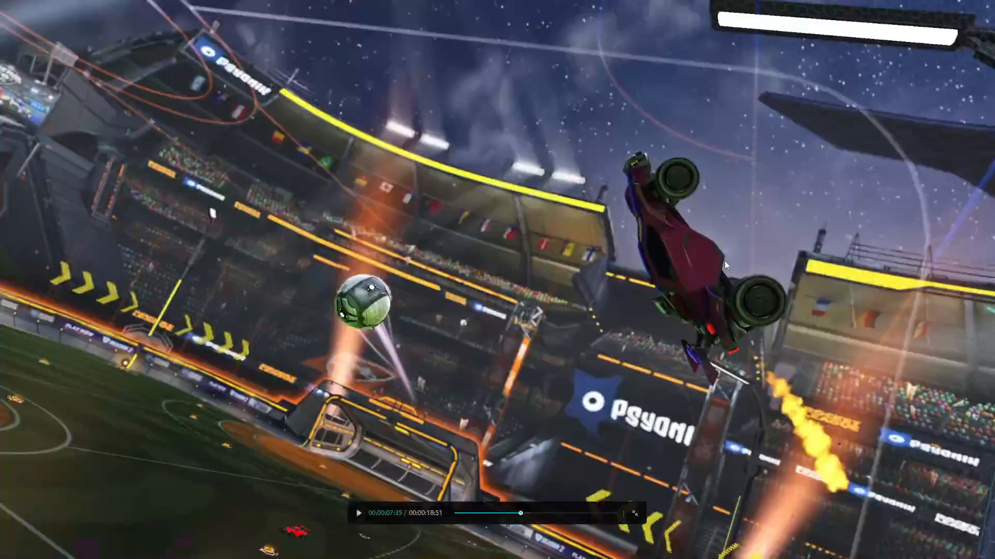
key("space")
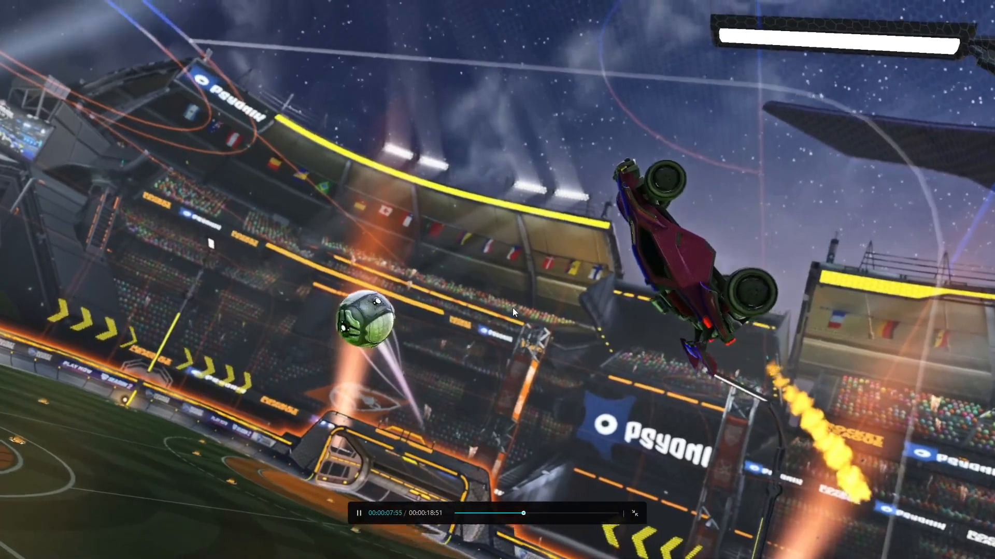
key("space")
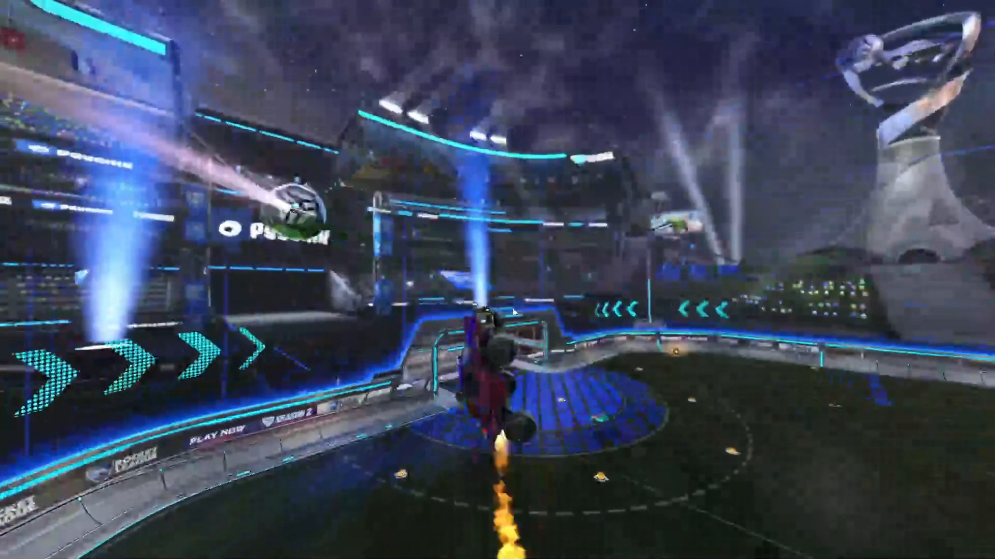
key("space")
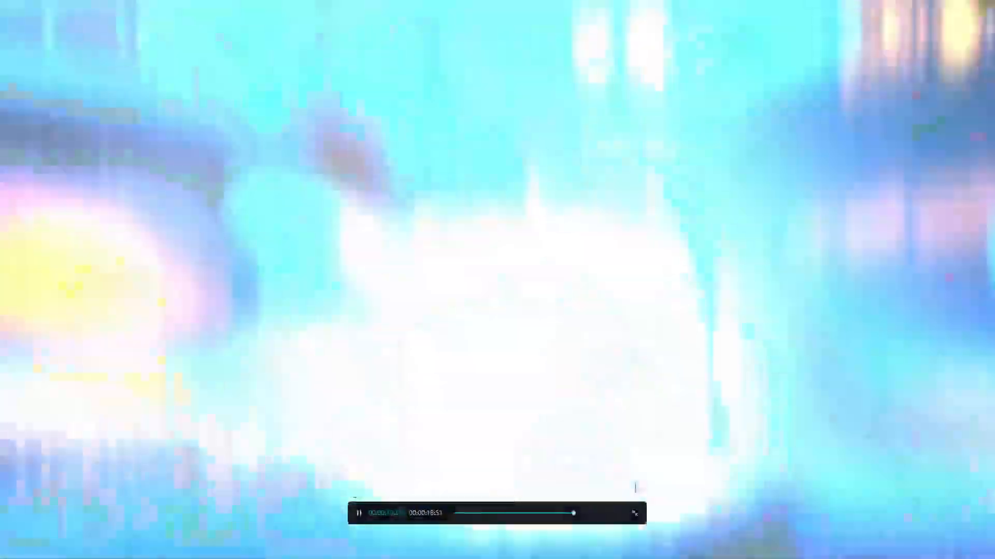
key("space")
left_click(634, 514)
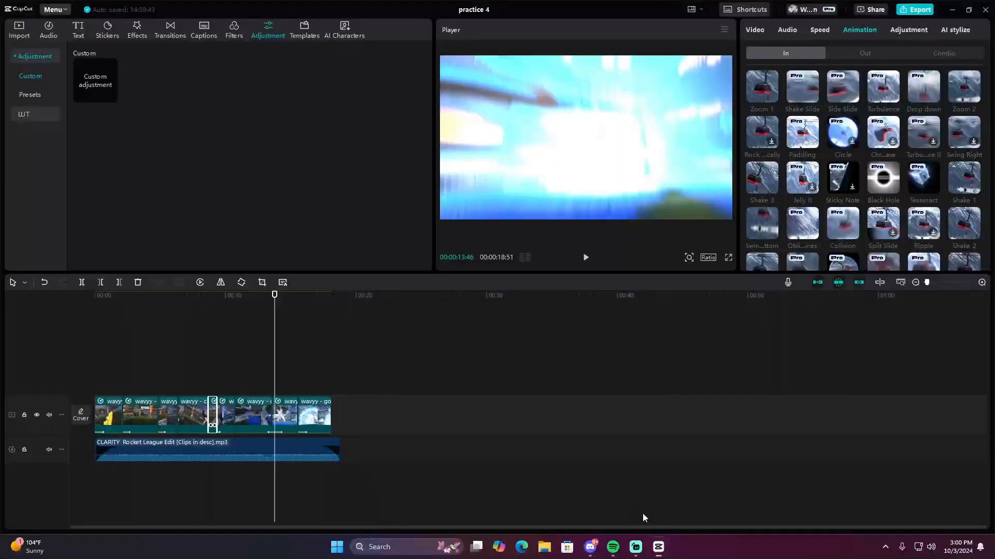
left_click_drag(275, 300, 54, 288)
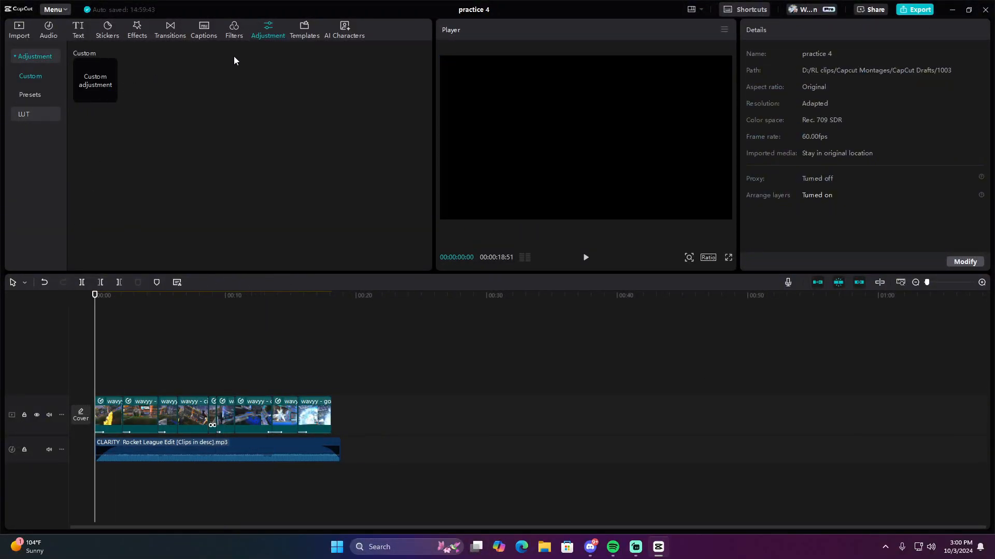
left_click(332, 335)
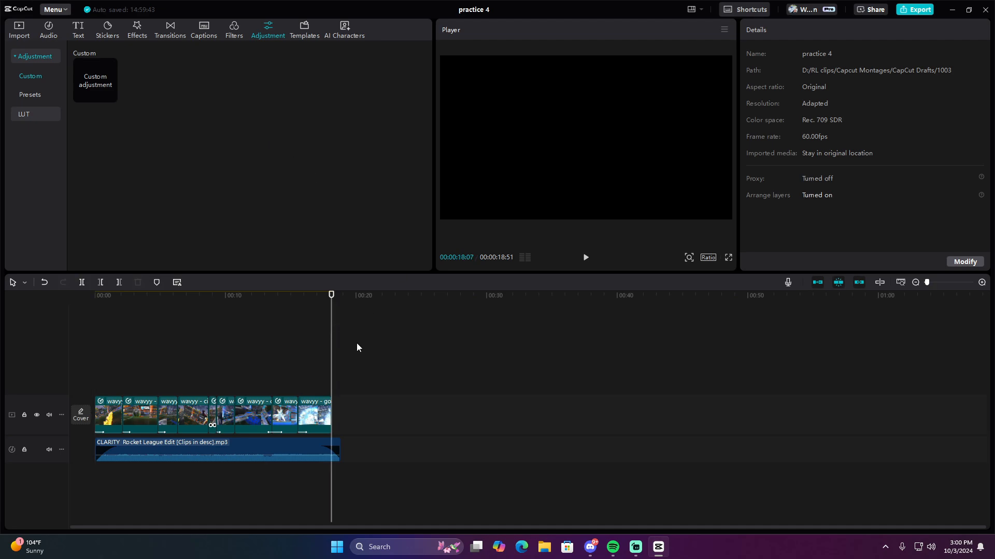
Turn on Auto adjust at intensity 80 for all the video clips, and compare the picture at 00:00:00:36 with and without it.
left_click(405, 402)
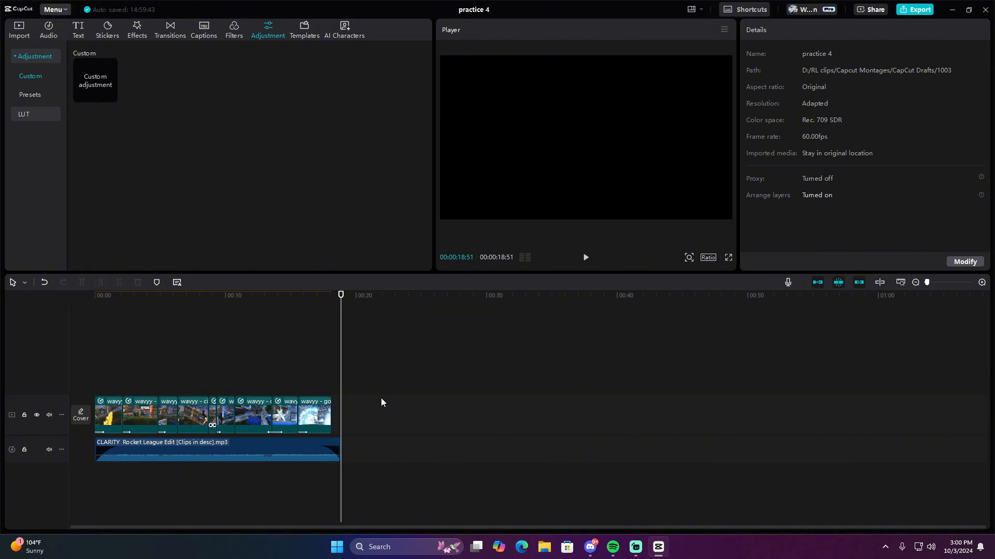
left_click_drag(365, 405, 89, 401)
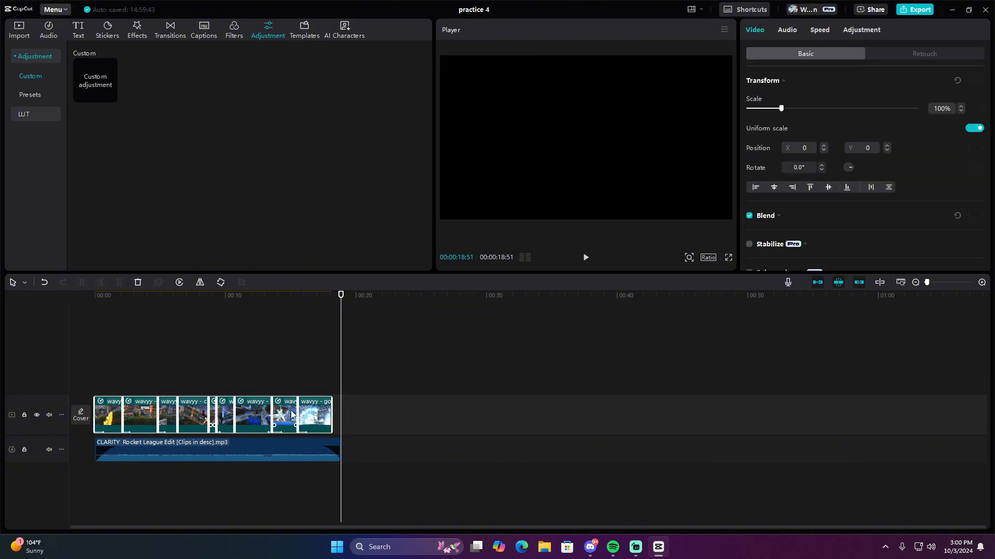
left_click(856, 31)
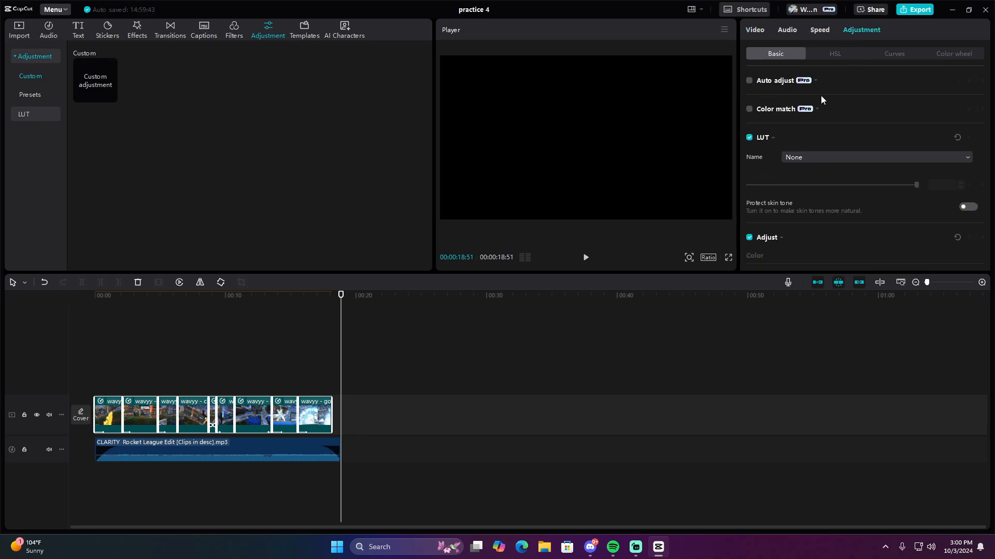
left_click(750, 81)
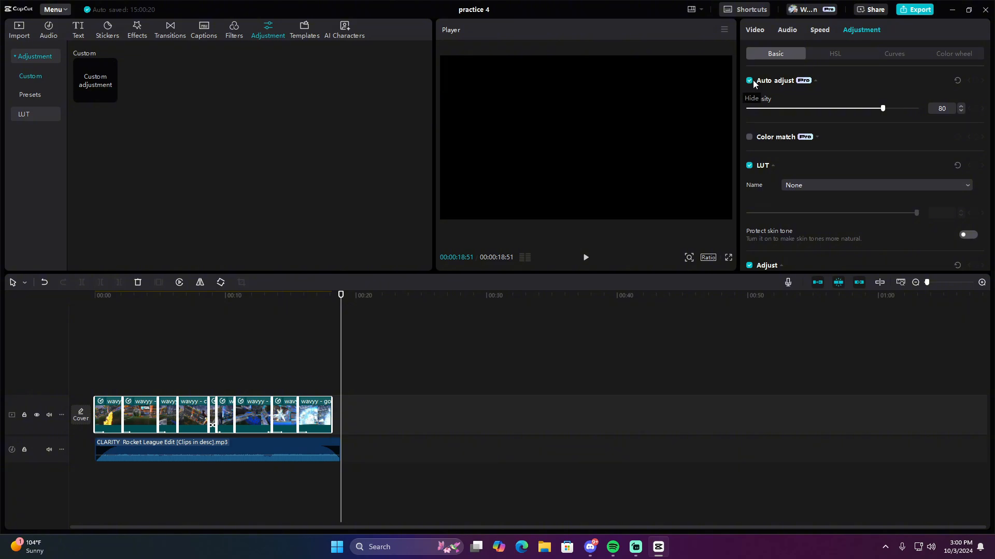
left_click_drag(81, 301, 103, 298)
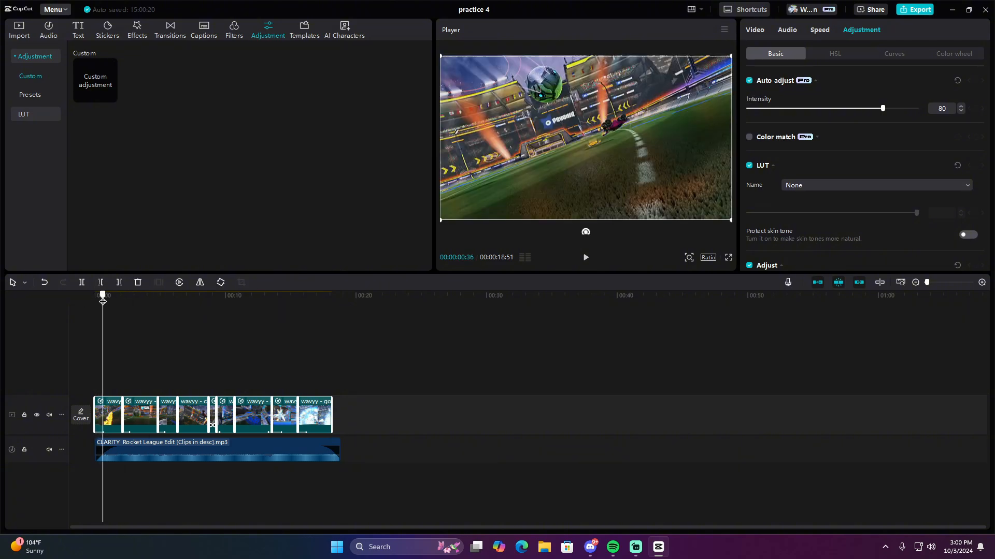
left_click(750, 81)
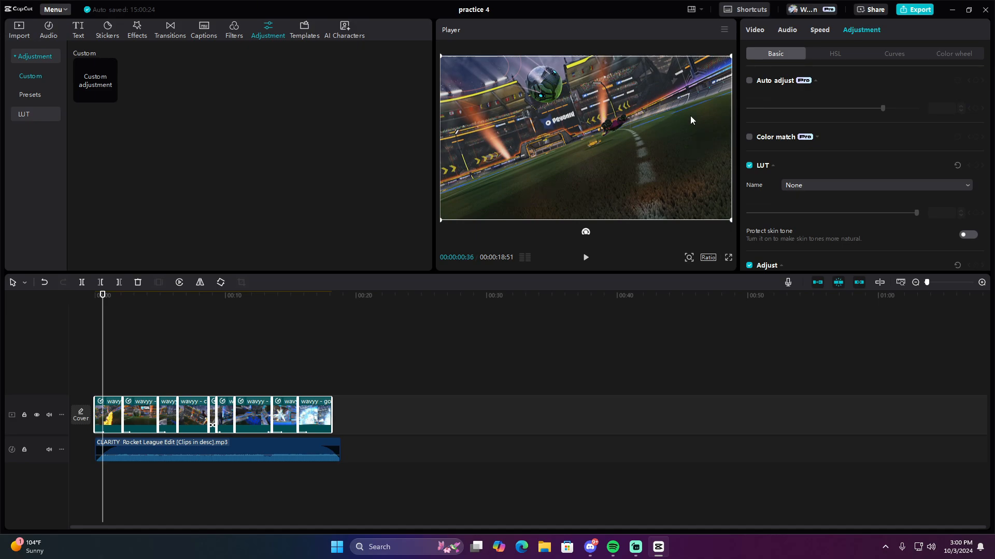
left_click(749, 82)
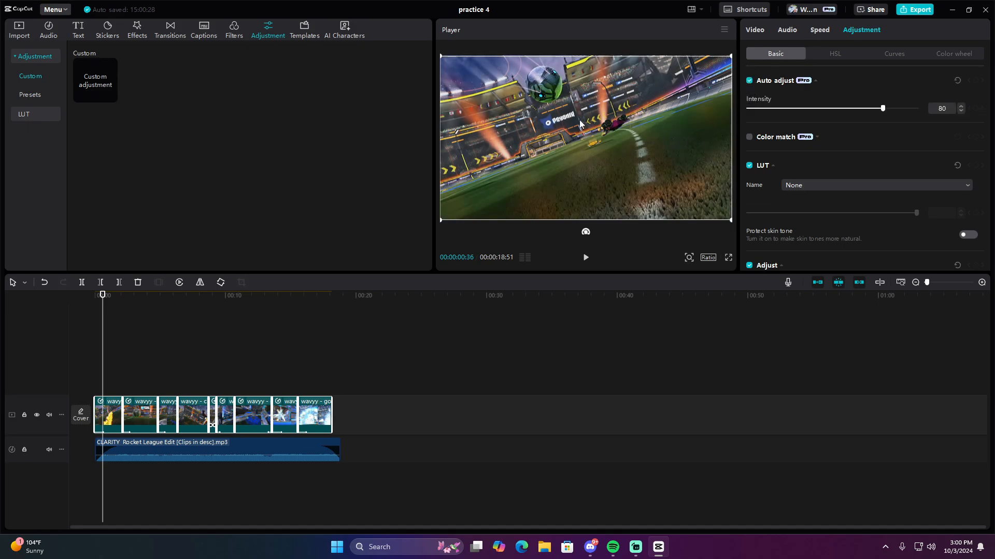
Set all the clips' temp to 18, tint to 24, saturation to 20, contrast to 16, highlight to 12 and brilliance to 7.
scroll(798, 153, "down", 5)
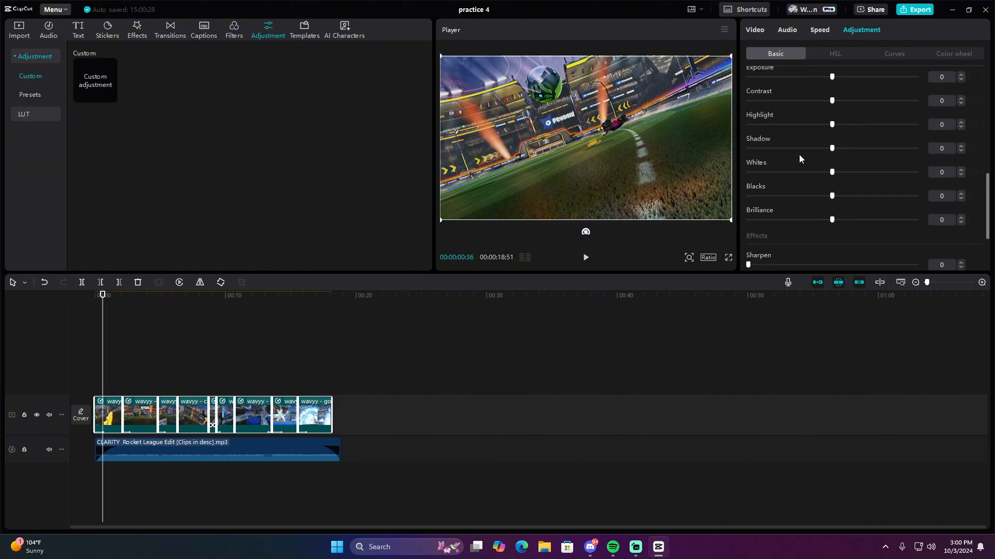
scroll(803, 166, "up", 3)
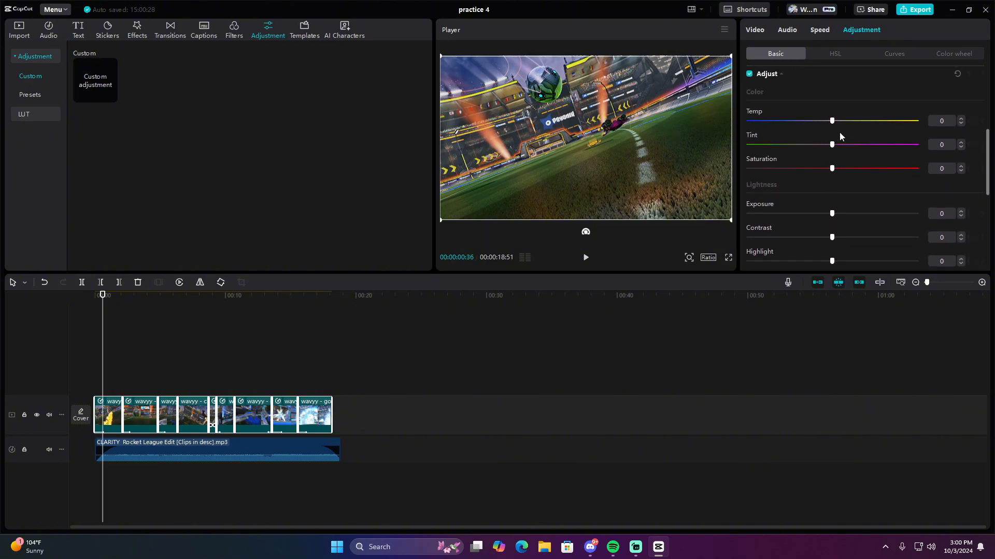
left_click_drag(836, 121, 842, 248)
scroll(837, 181, "down", 1)
scroll(849, 222, "down", 1)
scroll(837, 223, "down", 2)
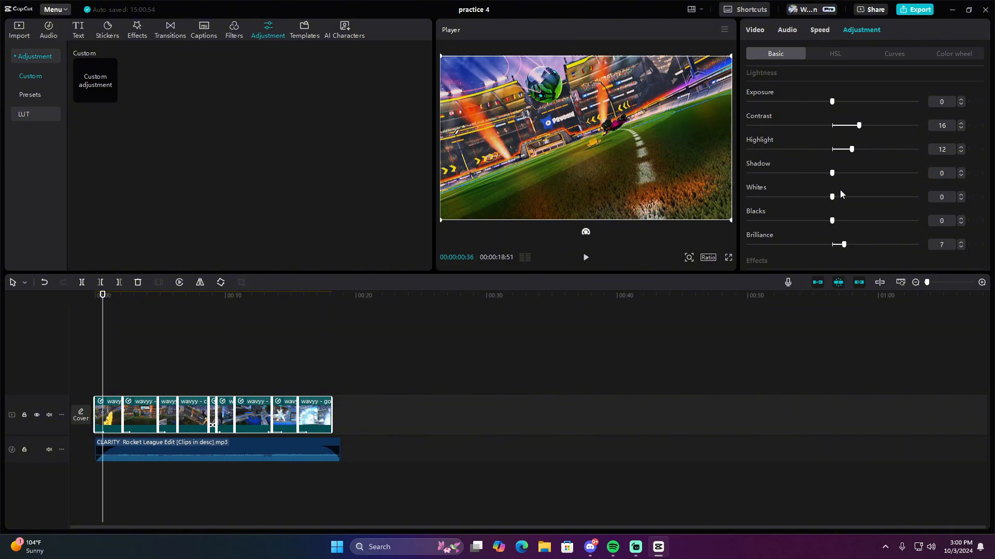
Set the exposure of all the clips to -3, and try shadow, whites and blacks changes while leaving them at 0.
mouse_move(832, 175)
left_mouse_down()
mouse_move(818, 179)
mouse_move(849, 178)
mouse_move(832, 179)
left_mouse_up()
left_click_drag(833, 102, 840, 105)
left_click_drag(837, 103, 826, 104)
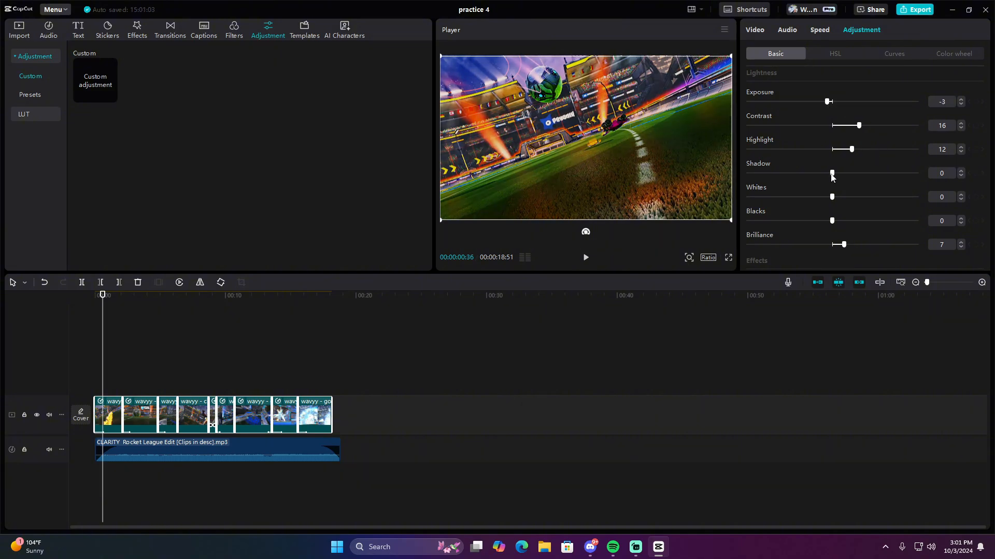
scroll(806, 201, "down", 1)
scroll(813, 201, "down", 1)
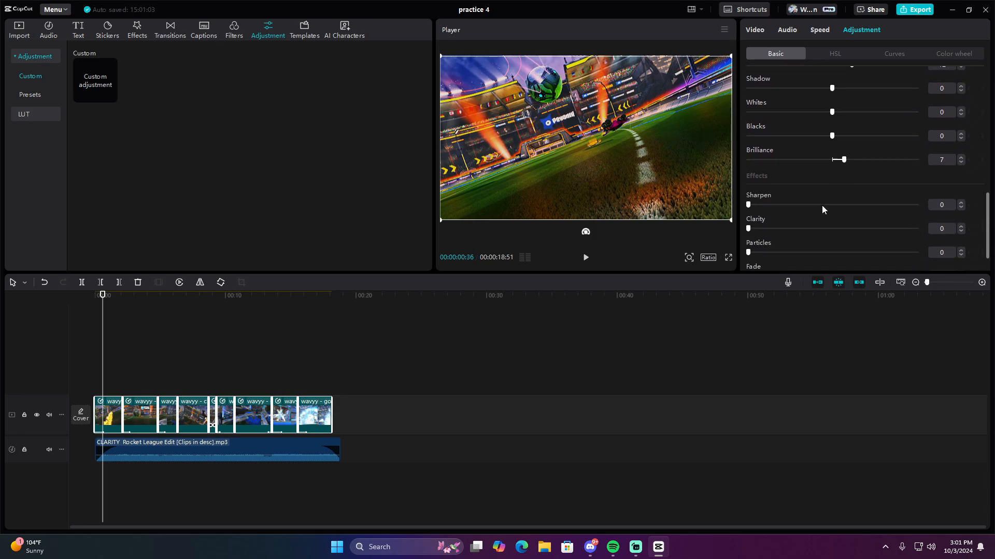
scroll(821, 206, "up", 4)
scroll(826, 206, "down", 1)
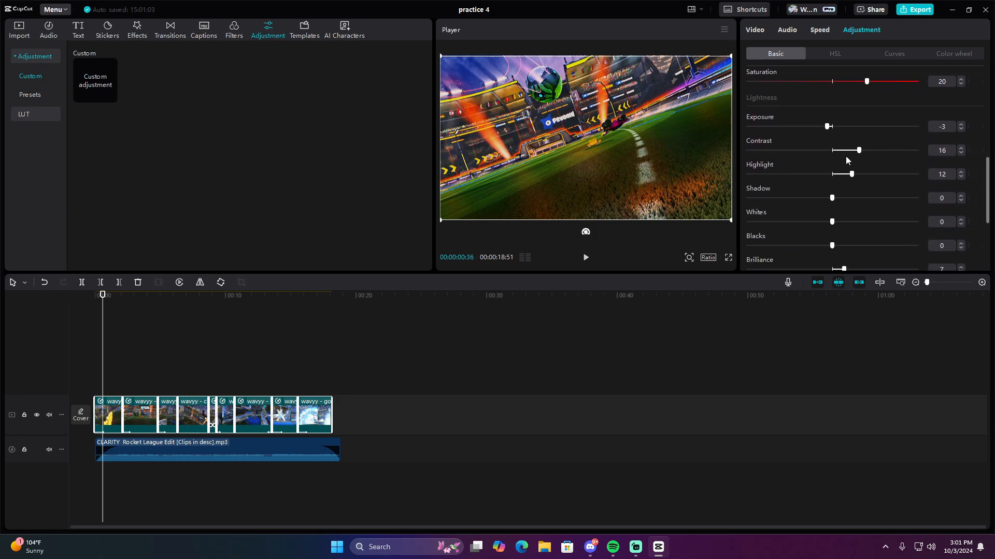
left_click_drag(833, 199, 833, 247)
Set the brilliance of all the clips to 13.
scroll(853, 212, "up", 5)
scroll(862, 194, "down", 3)
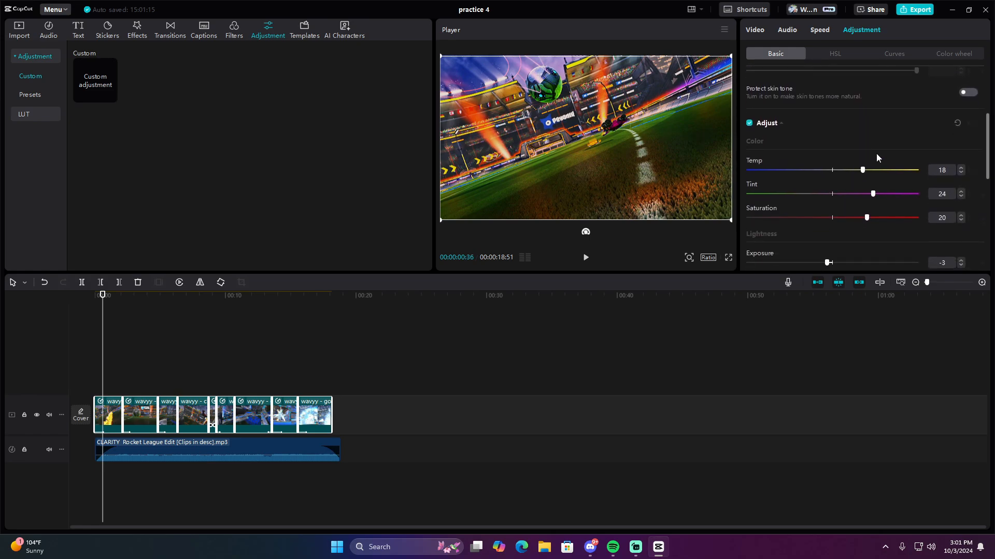
scroll(861, 194, "down", 3)
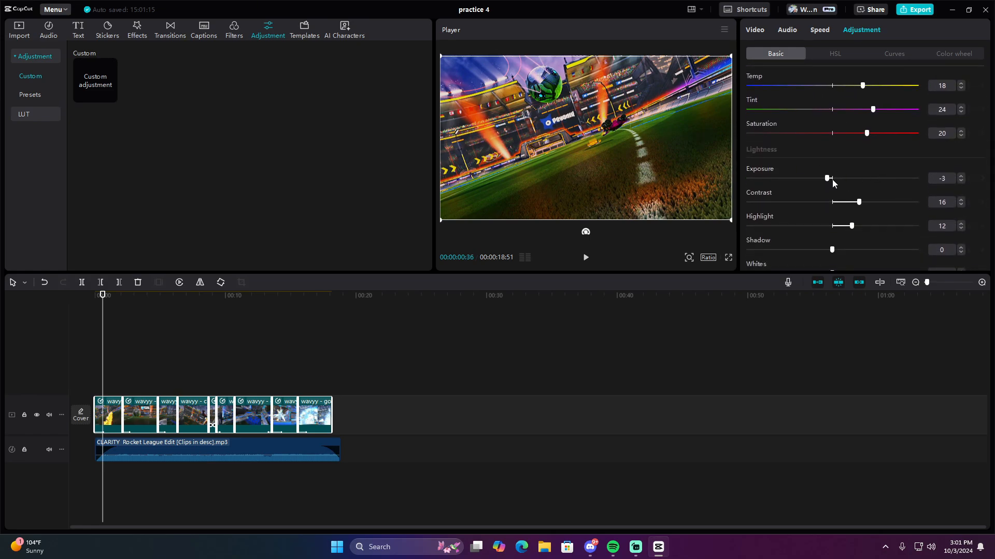
scroll(862, 210, "down", 3)
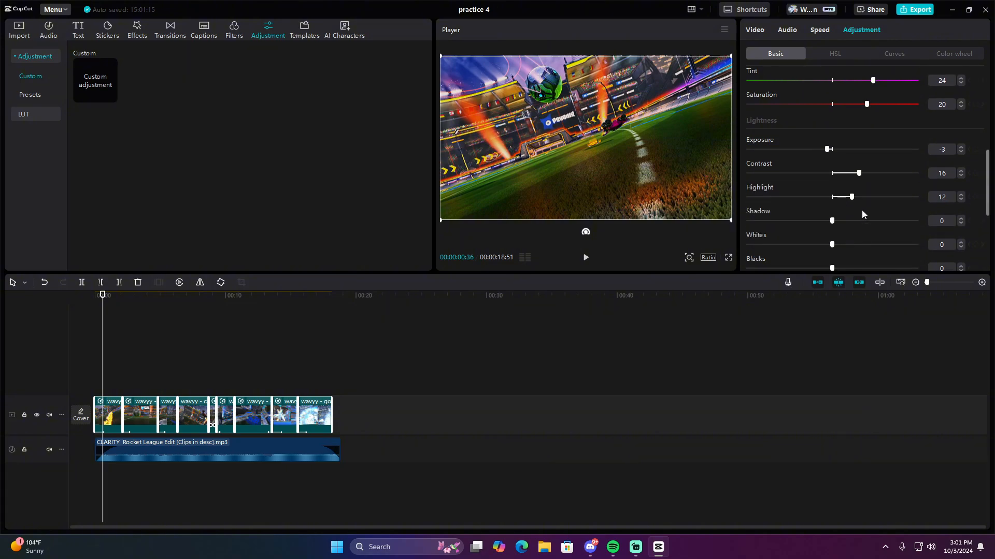
scroll(850, 188, "down", 3)
scroll(861, 172, "up", 1)
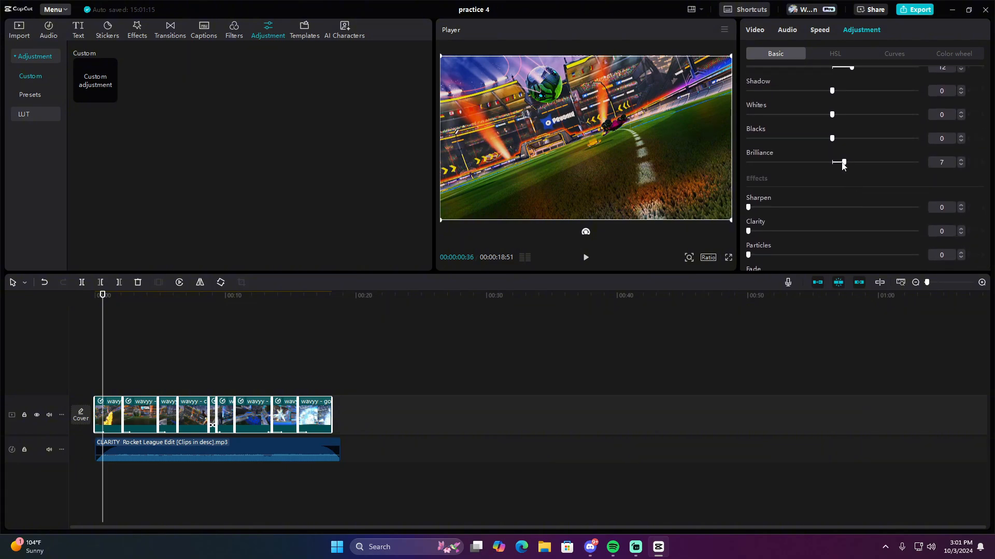
mouse_move(843, 162)
left_mouse_down()
mouse_move(919, 160)
mouse_move(853, 167)
left_mouse_up()
scroll(800, 182, "down", 1)
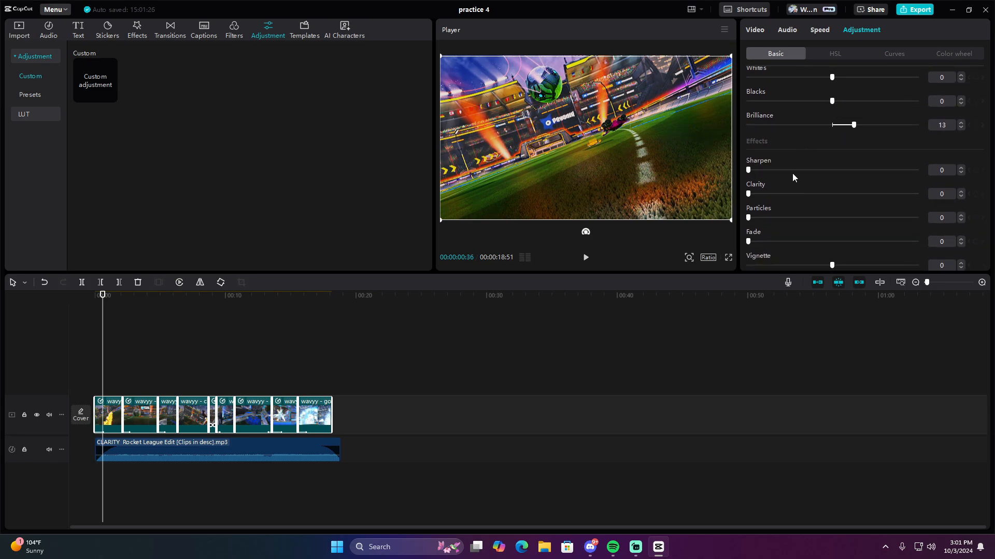
Set the clarity of all the clips to 25, check the frame full screen, and try a slight vignette.
left_click_drag(792, 176, 784, 200)
left_click(728, 259)
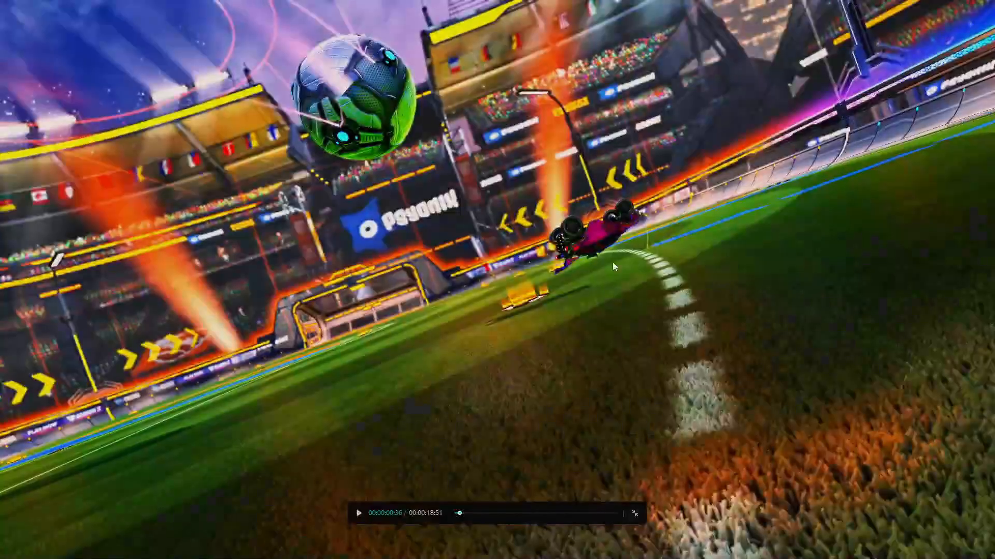
left_click(630, 516)
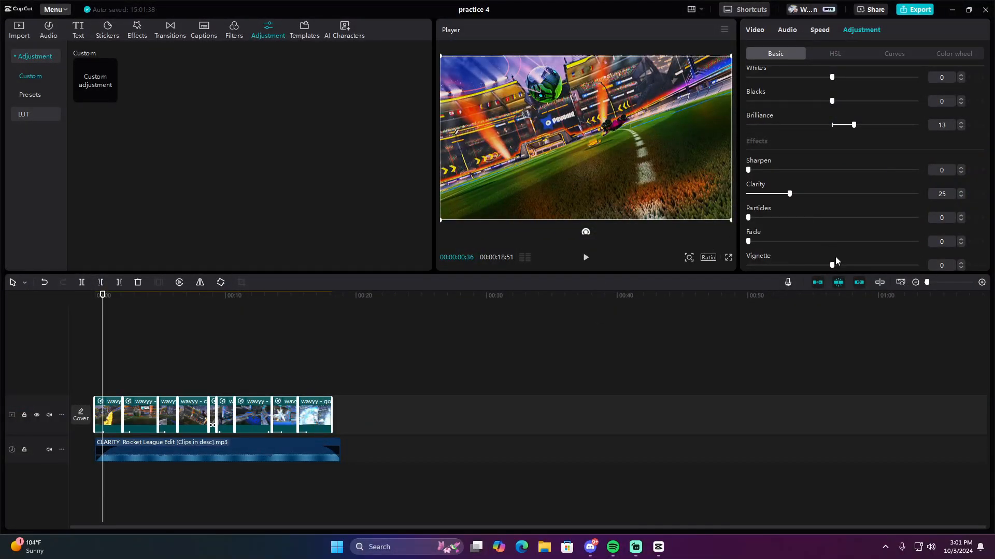
mouse_move(836, 263)
left_mouse_down()
mouse_move(781, 266)
mouse_move(910, 266)
mouse_move(849, 266)
left_mouse_up()
scroll(794, 219, "up", 10)
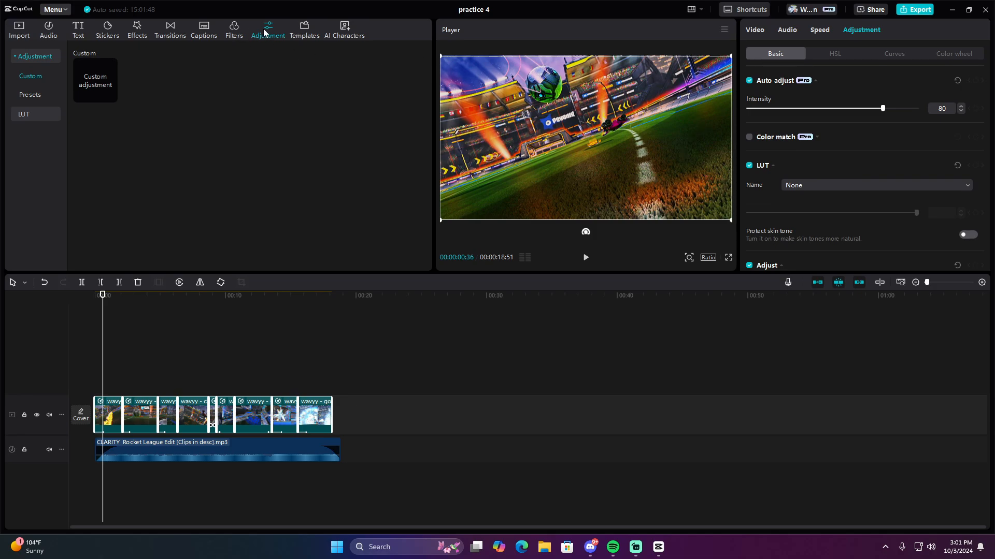
Try a custom adjustment layer spanning all the video clips, look through its settings, and delete the layer.
left_click_drag(101, 80, 330, 393)
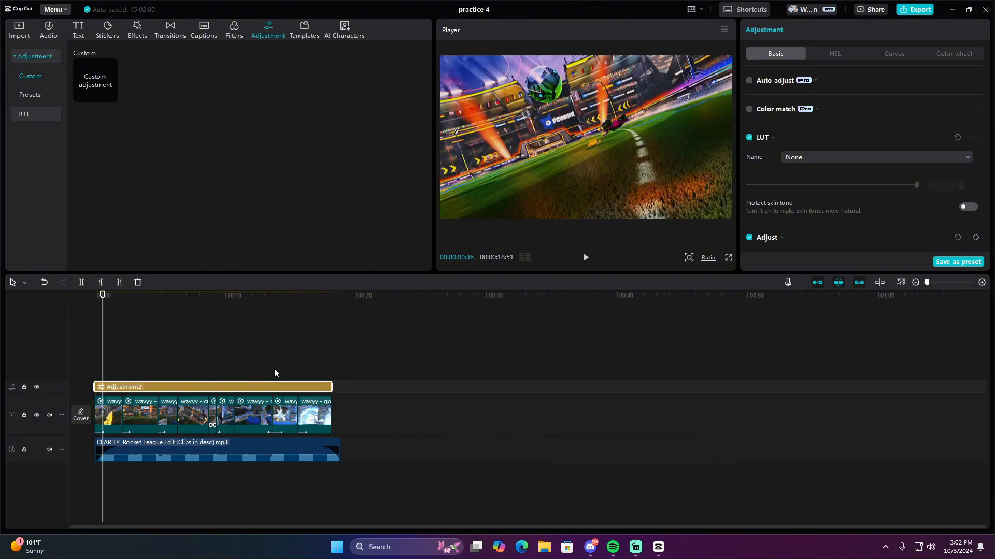
right_click(251, 386)
left_click(187, 340)
scroll(827, 140, "down", 6)
scroll(773, 103, "up", 5)
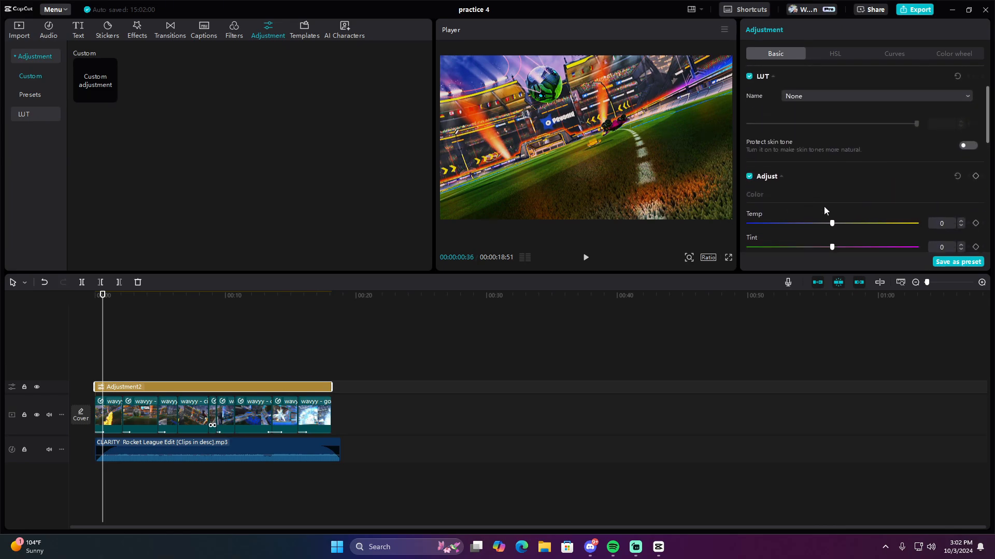
scroll(818, 194, "down", 4)
scroll(819, 194, "down", 5)
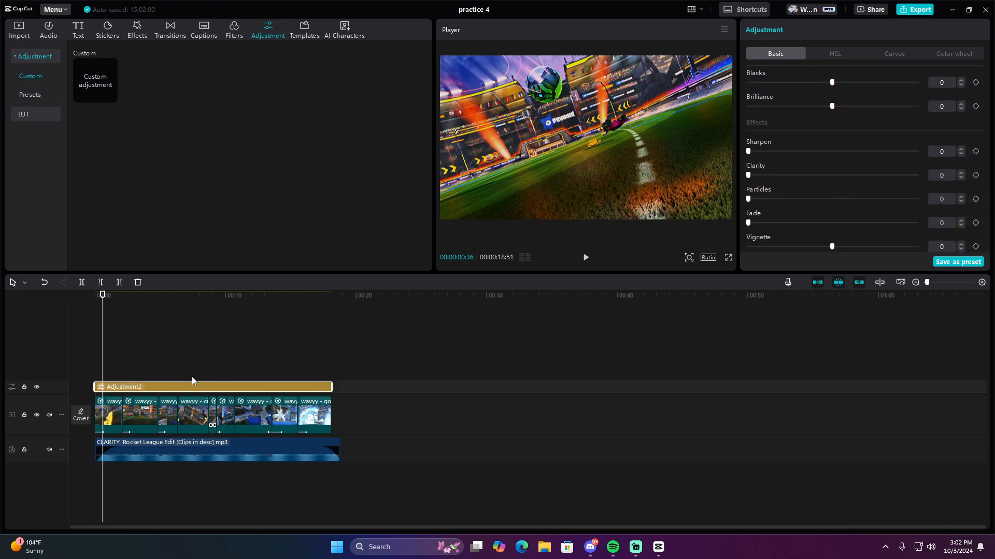
key("Delete")
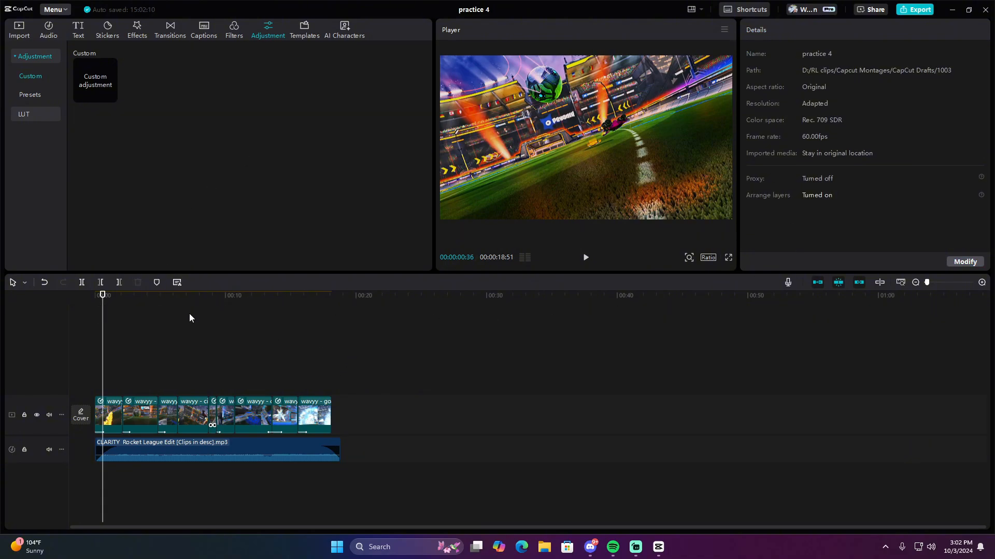
Play the color-graded montage full screen from the start, pausing at 00:00:06:56, and continue to 00:00:10:44.
left_click(65, 297)
left_click_drag(95, 305, 150, 305)
left_click(728, 257)
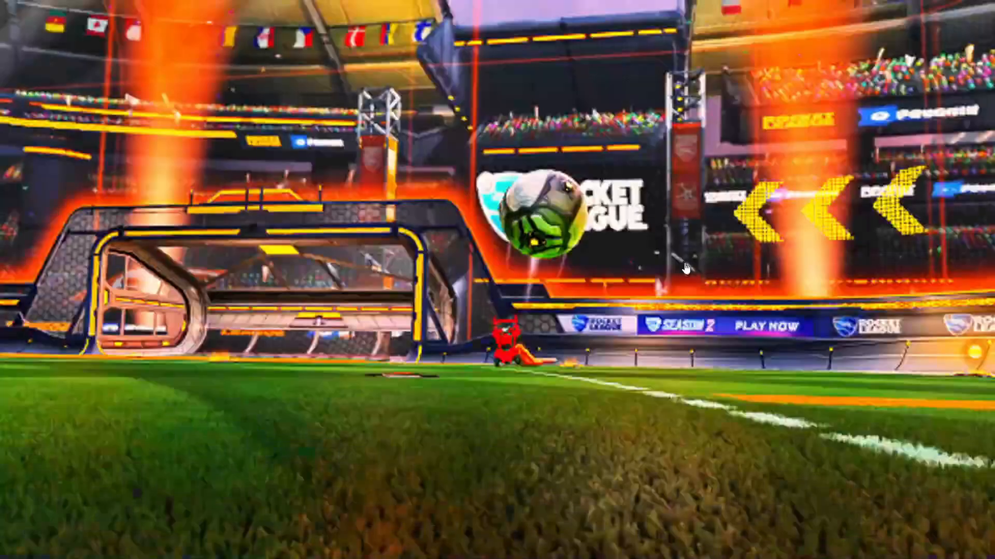
left_click(479, 513)
left_click_drag(479, 514, 446, 512)
key("space")
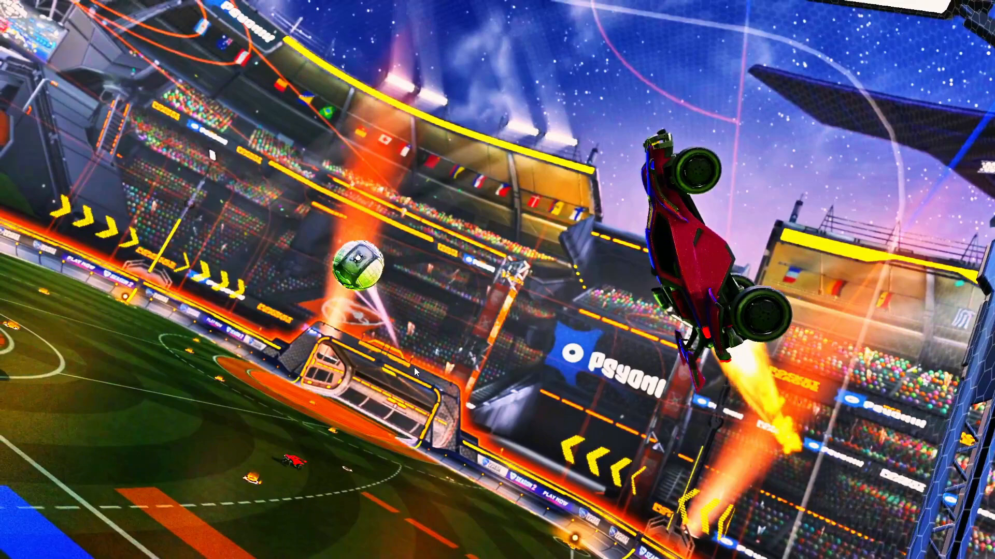
mouse_move(411, 365)
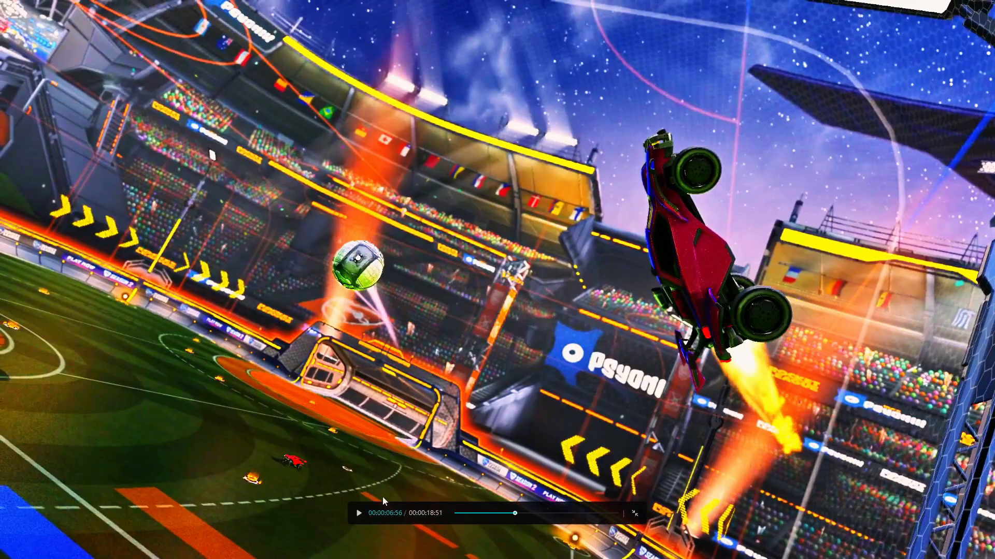
left_click(359, 514)
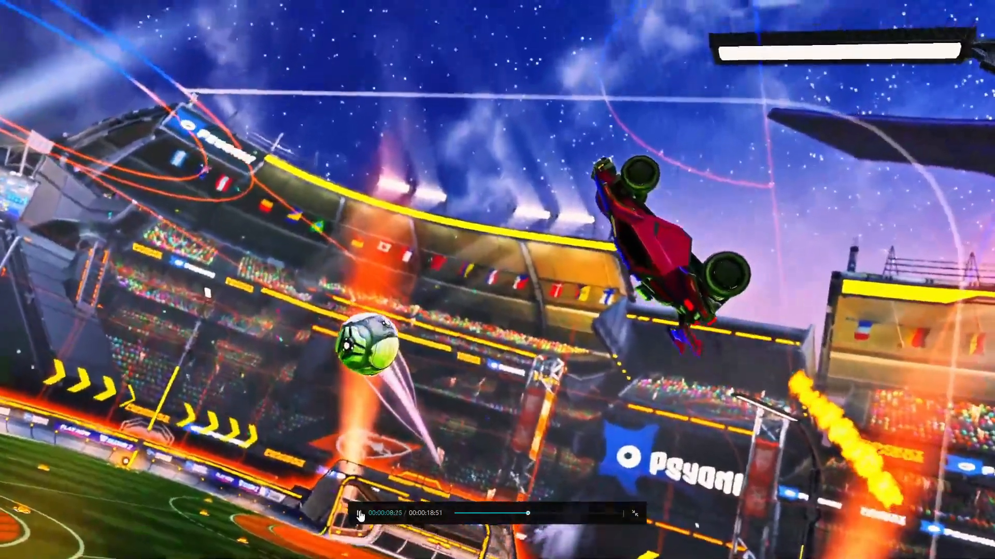
key("Escape")
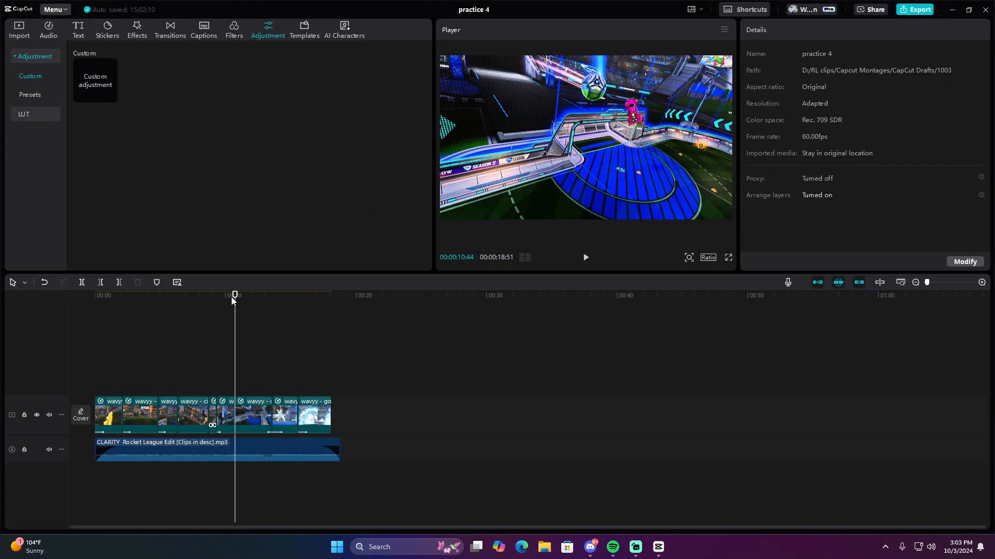
Play the whole montage full screen from 00:00:00:00 to the end, and move the playhead back to the explosion at 00:00:14:58.
left_click_drag(231, 297, 88, 296)
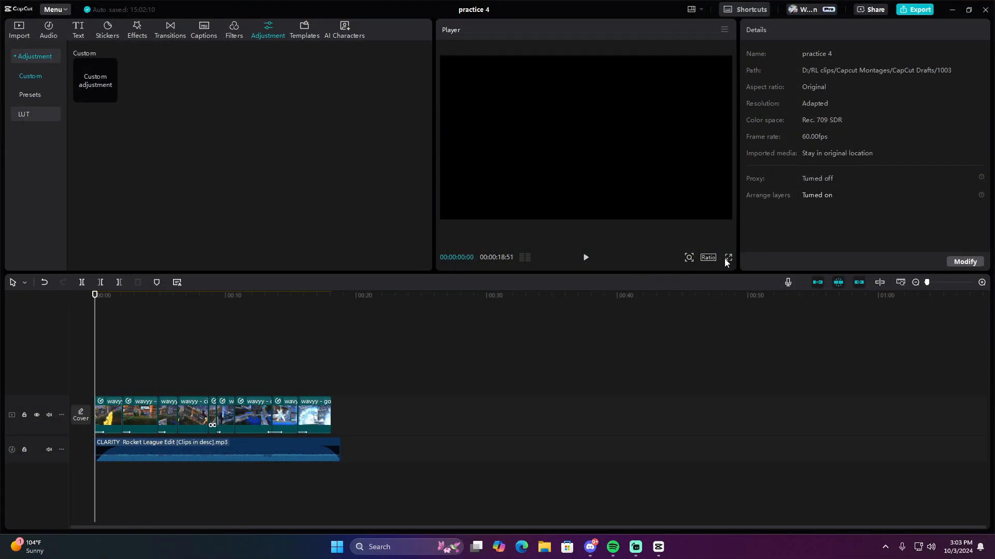
left_click(727, 260)
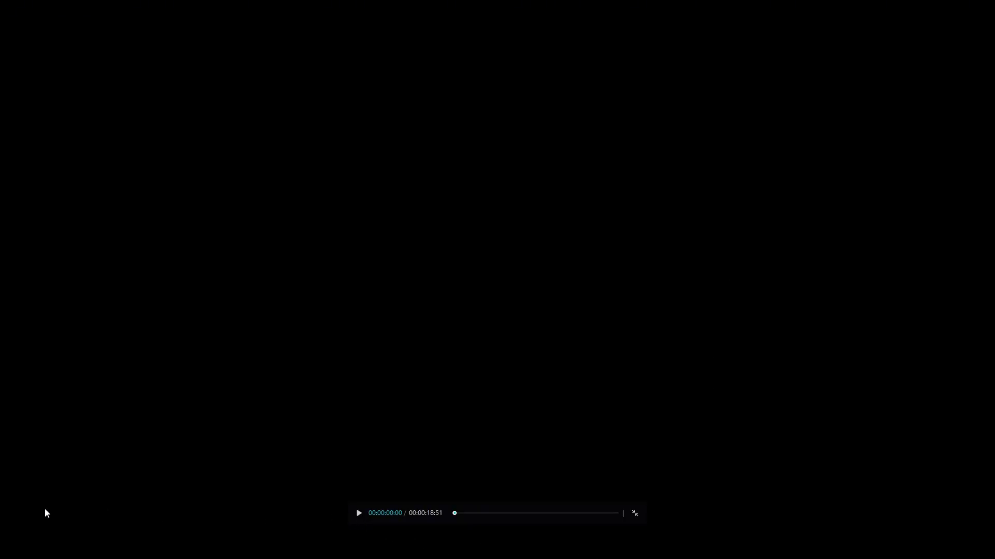
left_click(359, 514)
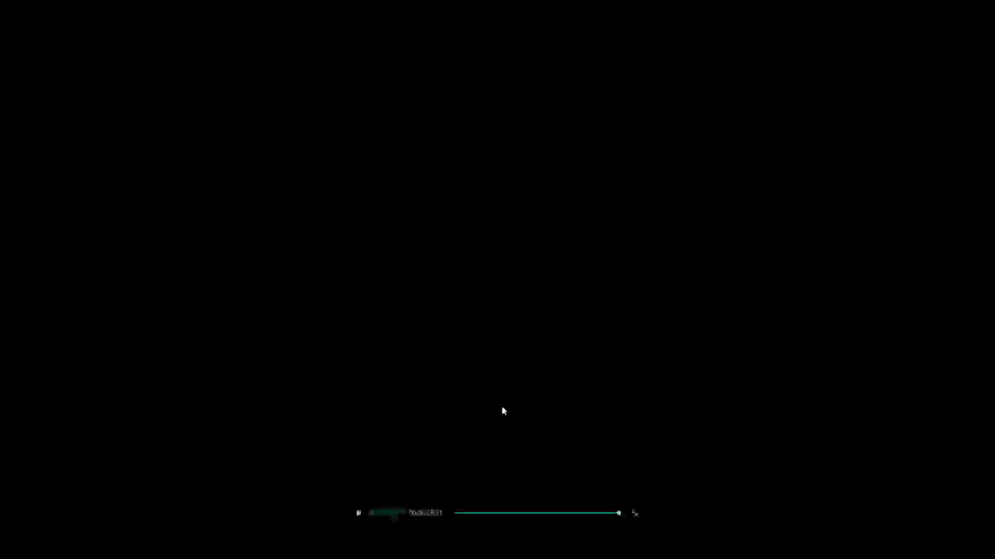
left_click(634, 514)
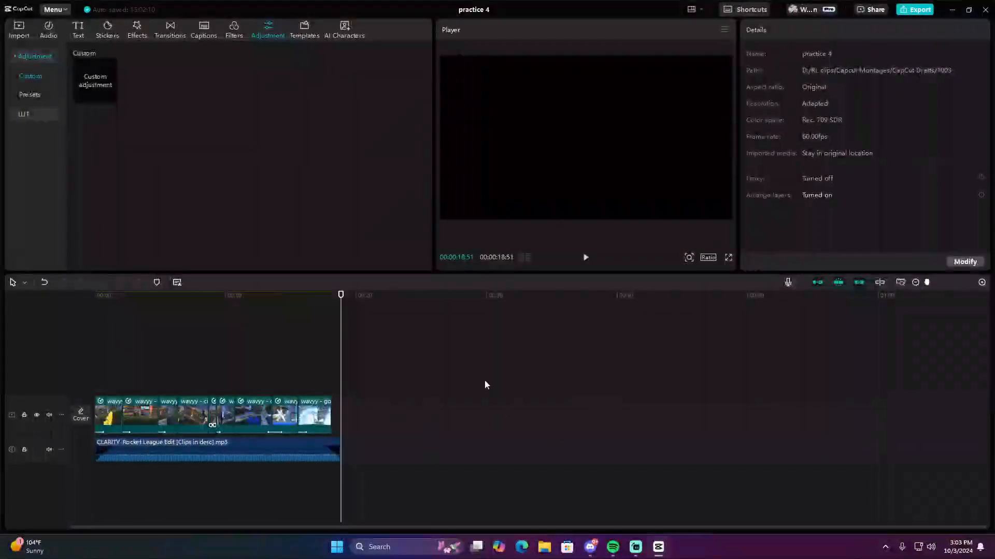
left_click_drag(330, 316, 290, 318)
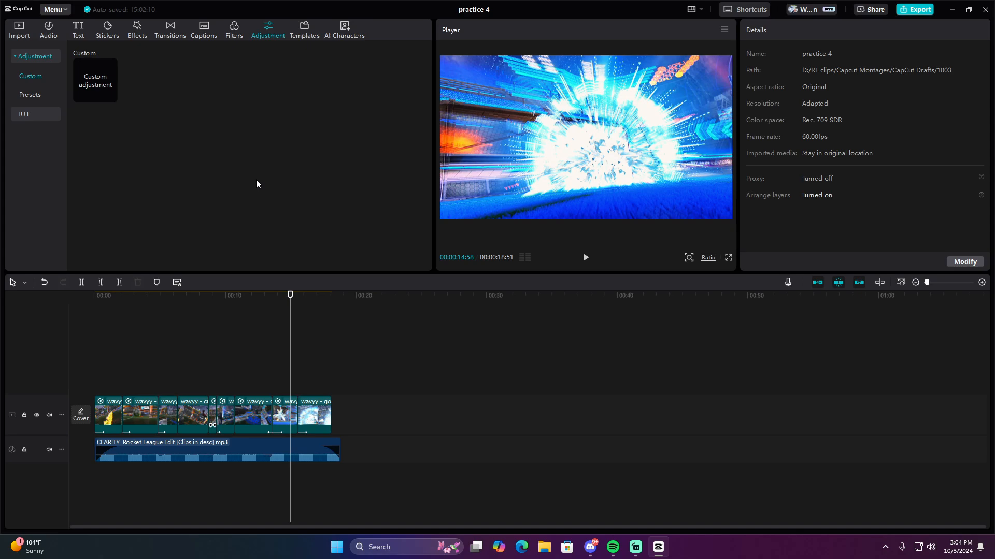
Scrub through the graded montage, checking the frame at 00:00:02:35, the start, and the frame at 00:00:10:07.
left_click(145, 418)
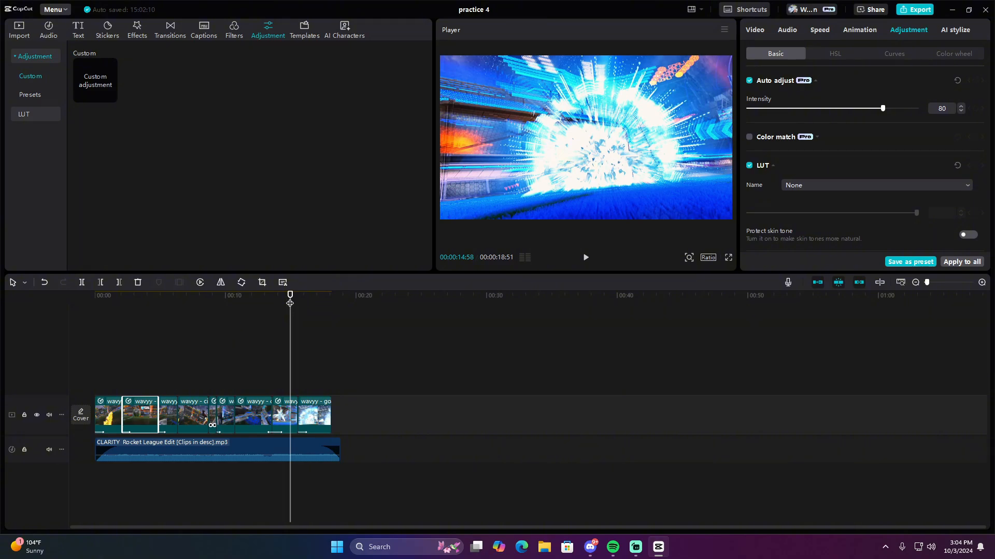
left_click_drag(289, 303, 162, 306)
left_click(128, 312)
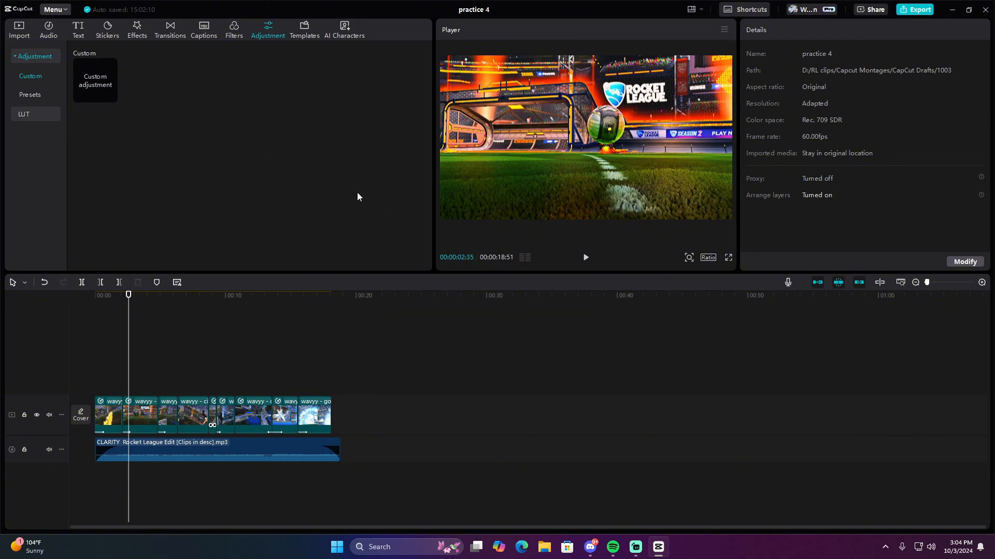
left_click(230, 369)
left_click_drag(148, 324, 89, 297)
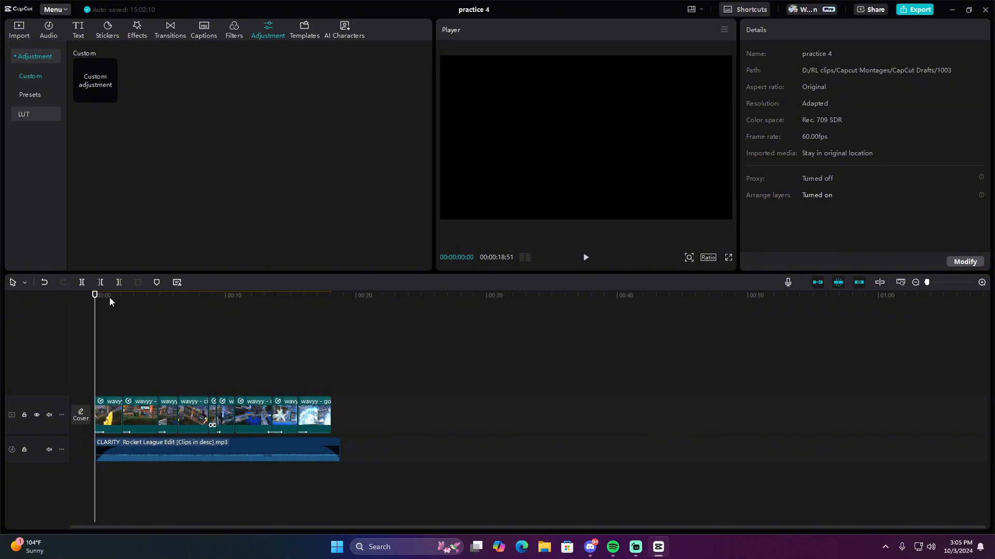
left_click_drag(104, 299, 227, 304)
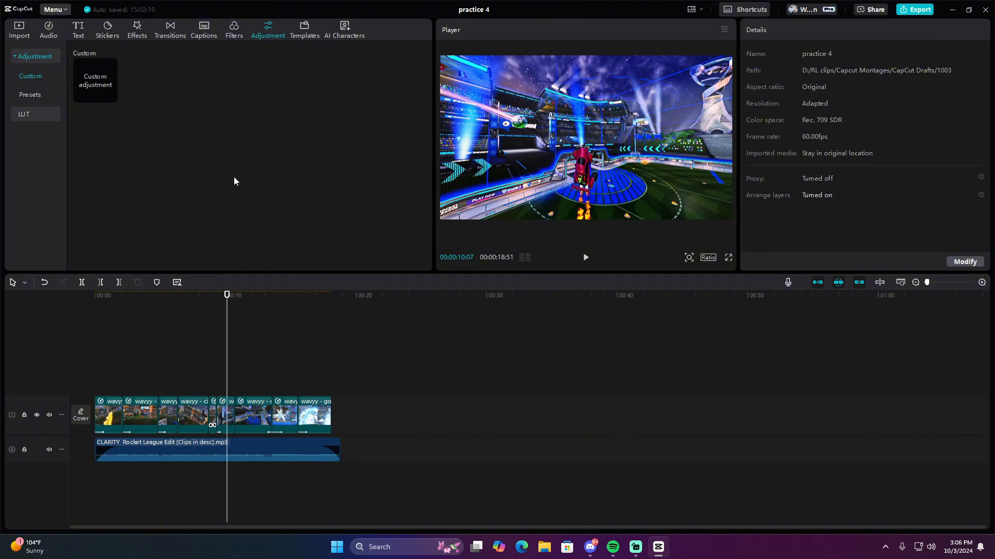
Return to the project list and open the Practice 3 project.
left_click(61, 13)
left_click(98, 128)
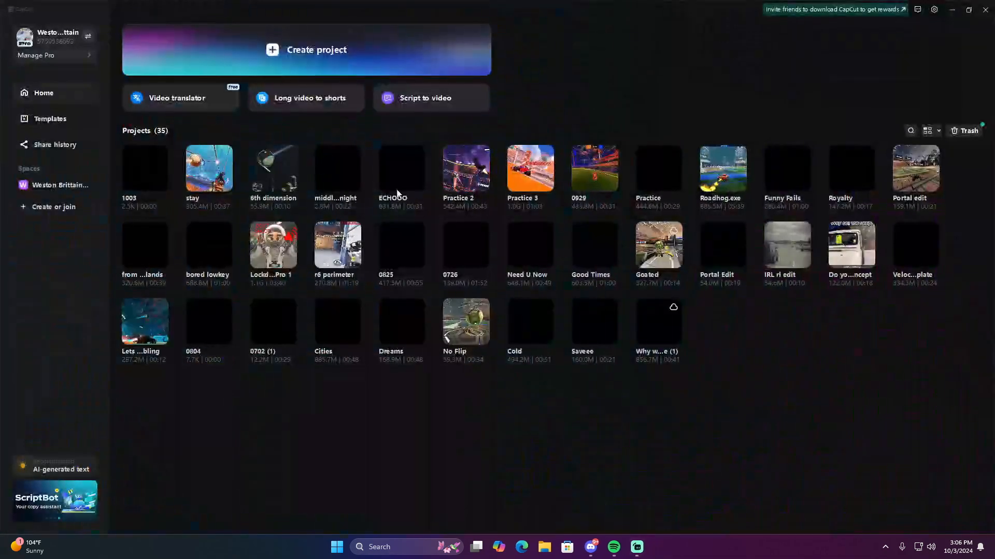
left_click(526, 180)
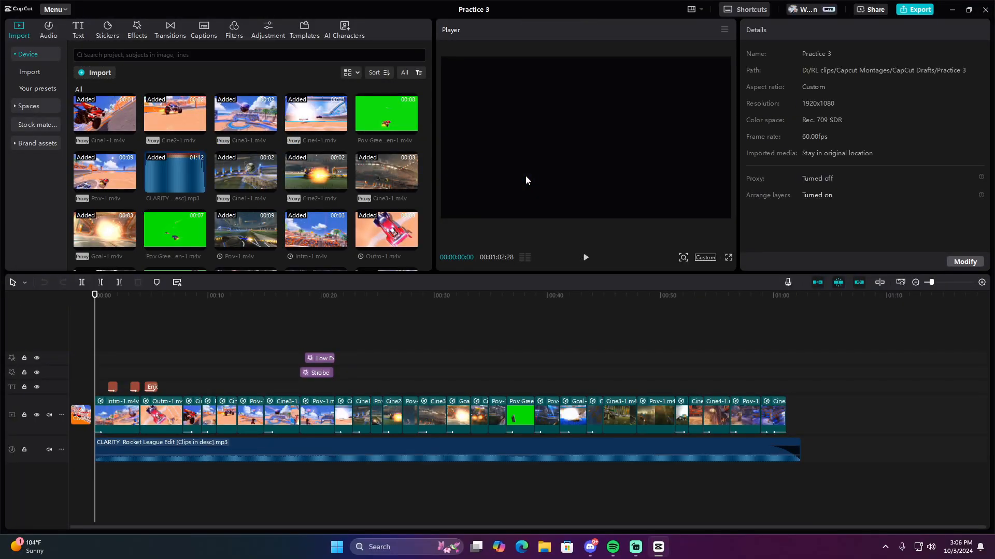
Scrub the opening of the Practice 3 timeline and look through the imported clips.
left_click(124, 296)
left_click_drag(124, 299, 76, 262)
scroll(285, 164, "down", 3)
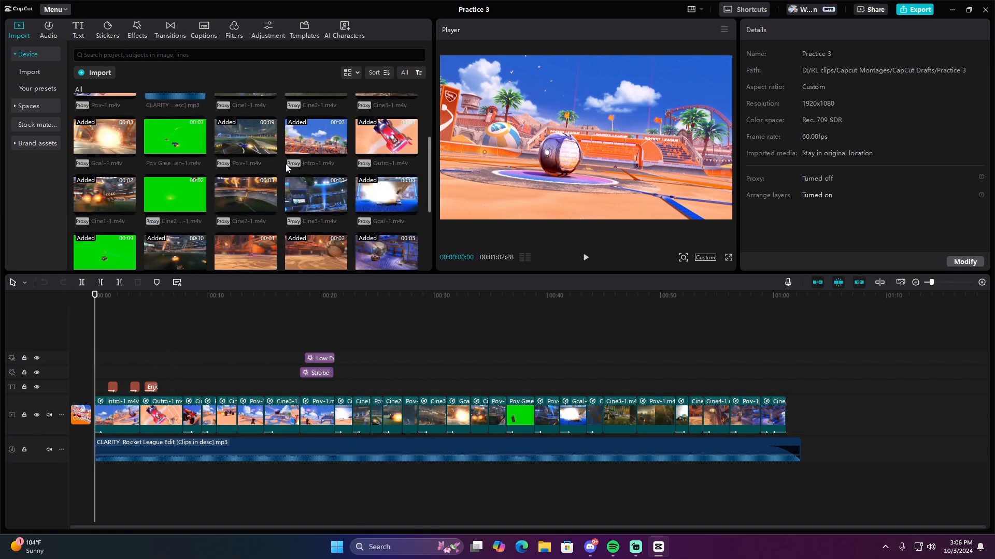
scroll(297, 184, "up", 3)
scroll(309, 193, "down", 5)
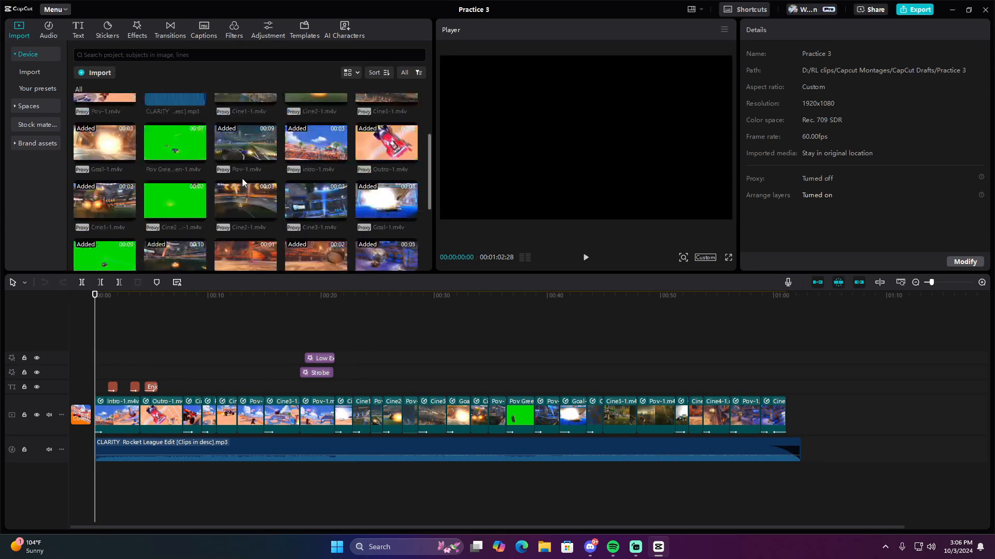
scroll(238, 224, "down", 5)
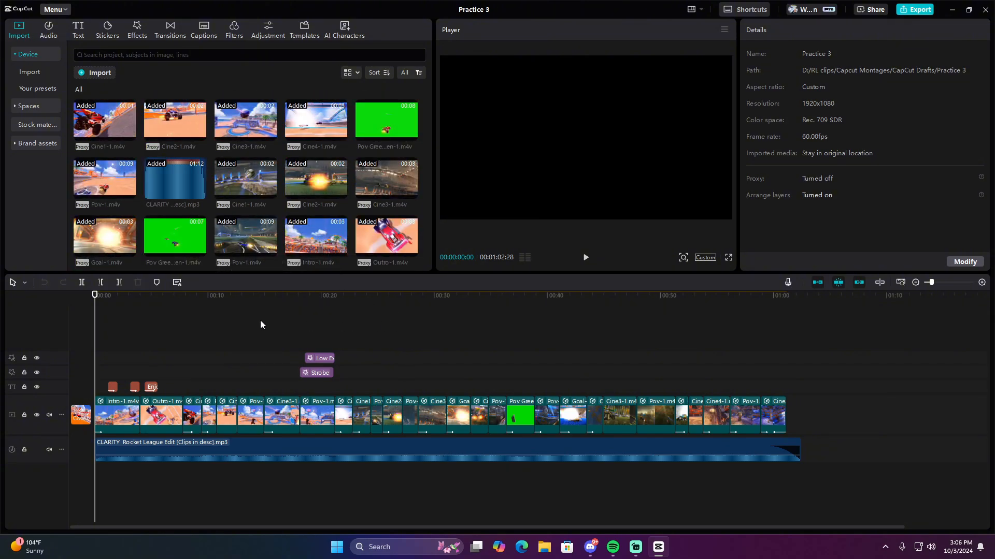
Play the Practice 3 montage full screen from 00:00:00:00.
left_click_drag(110, 311, 86, 353)
left_click(728, 257)
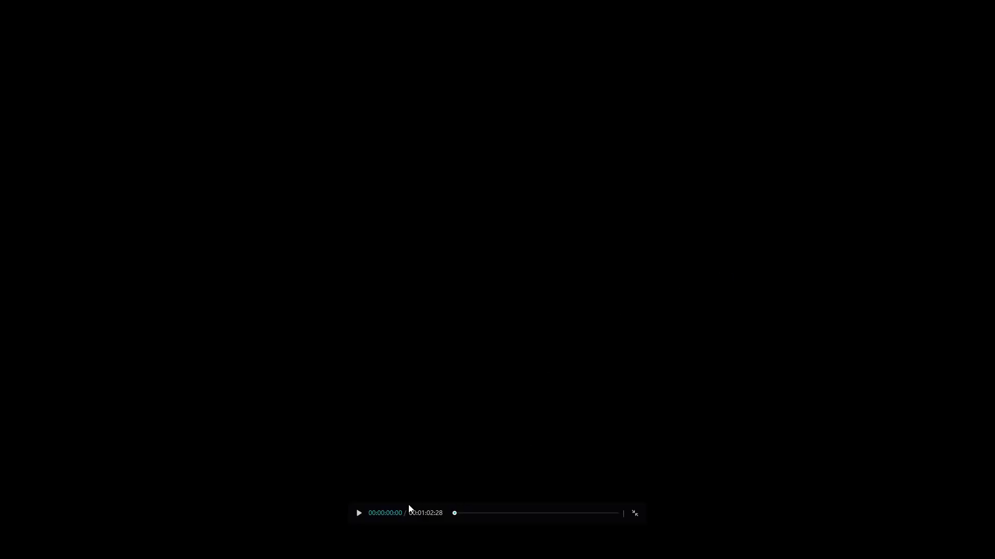
left_click(359, 513)
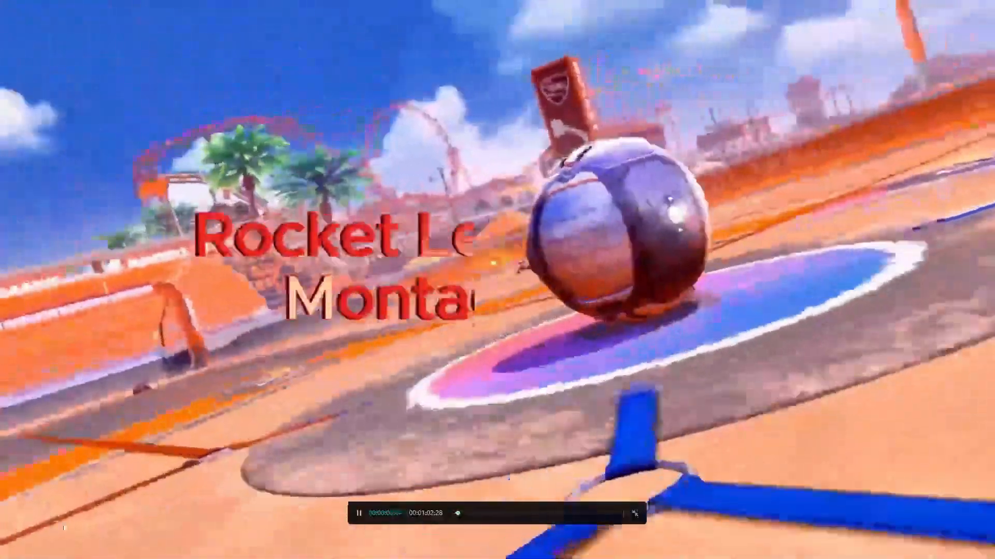
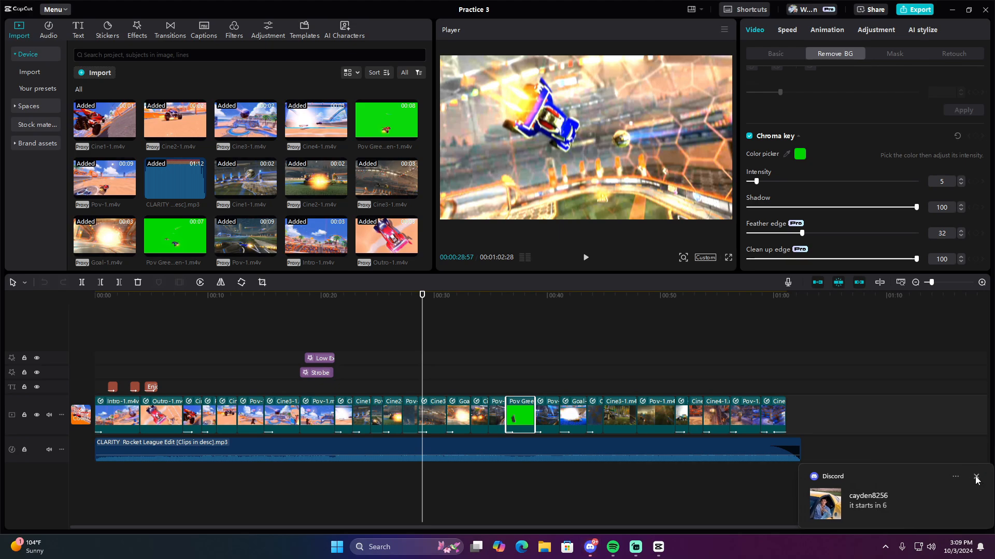
Dismiss the notification and replay the Practice 3 section from 00:00:28:36 to 00:00:33:00.
left_click(972, 476)
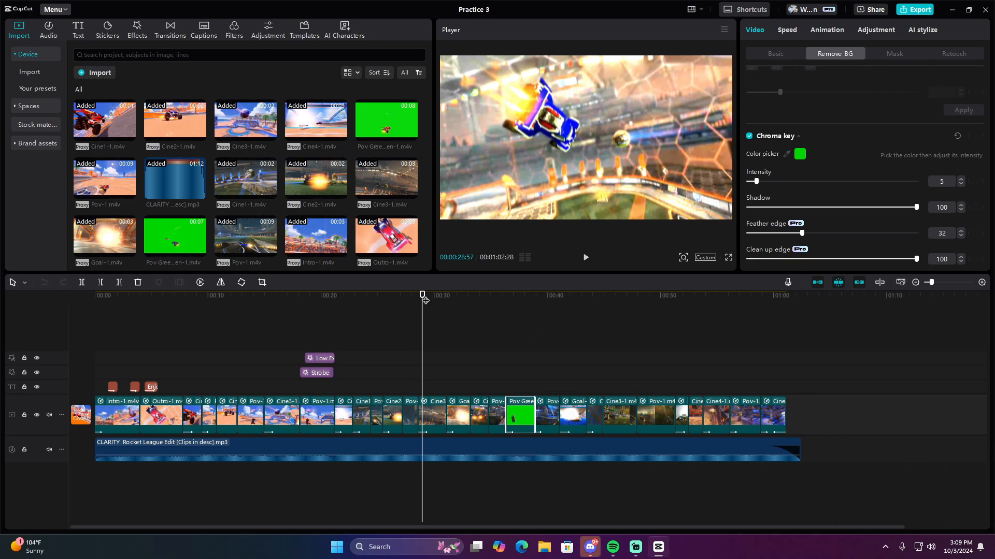
left_click_drag(425, 301, 420, 300)
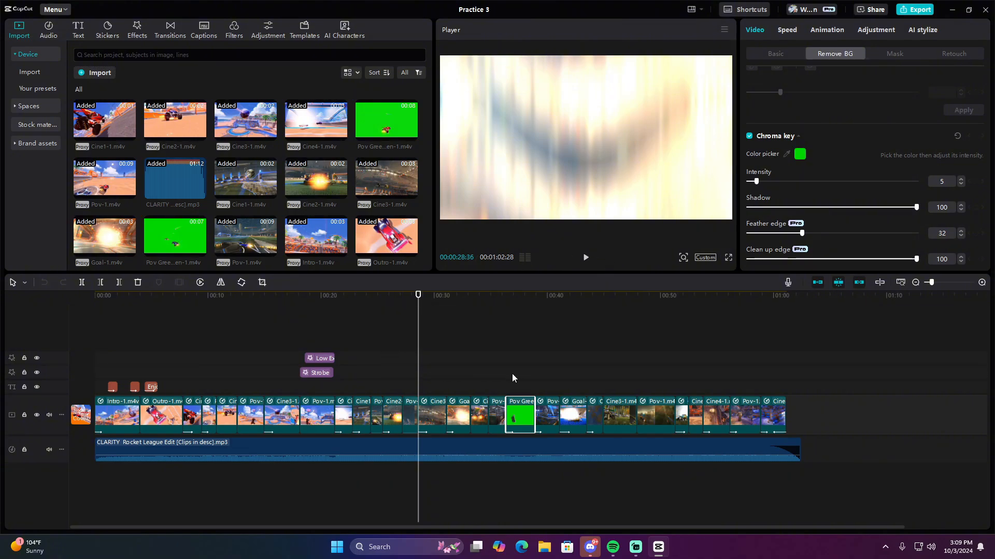
left_click(587, 261)
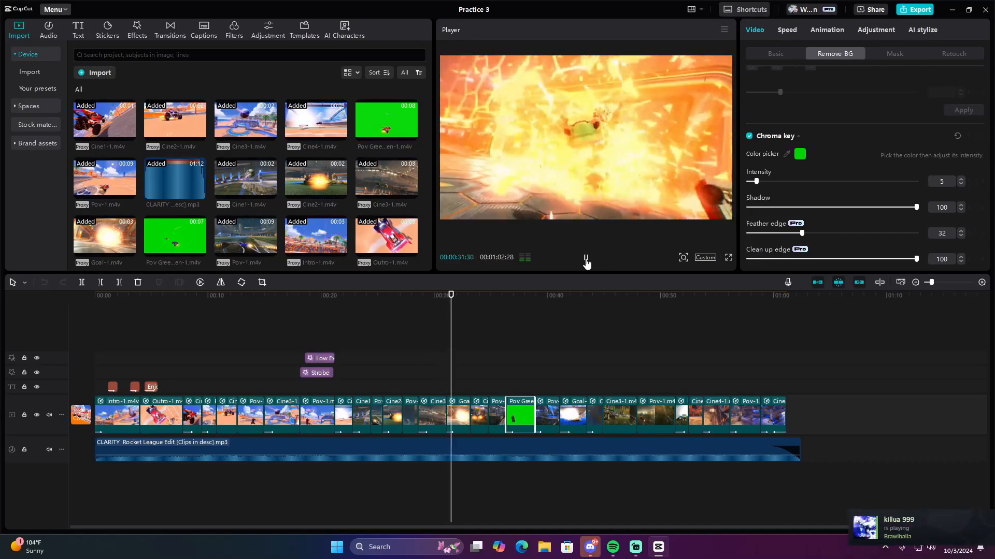
left_click(587, 259)
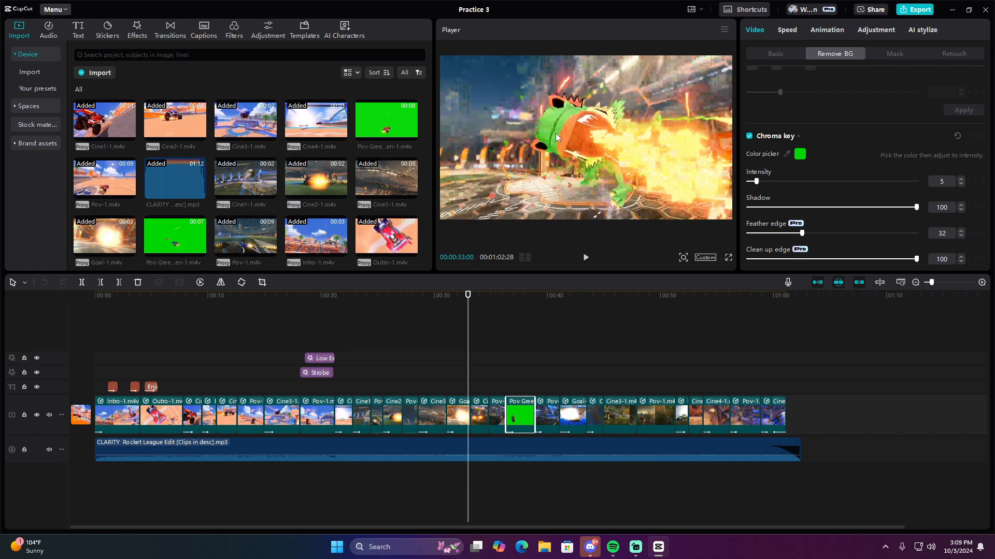
Look further down the Practice 3 media for the cinematic, POV and green-screen clips used in the montage.
scroll(242, 141, "down", 2)
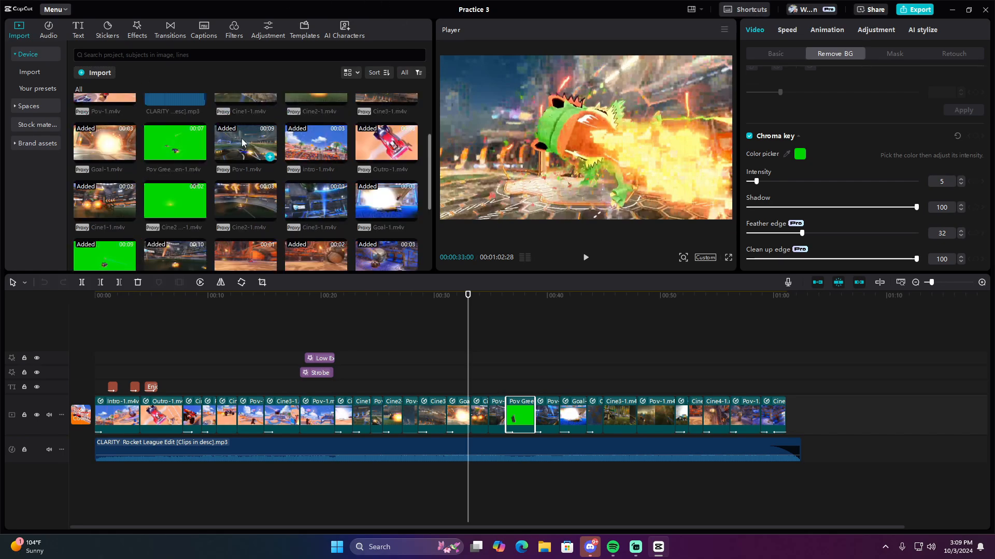
scroll(242, 142, "down", 3)
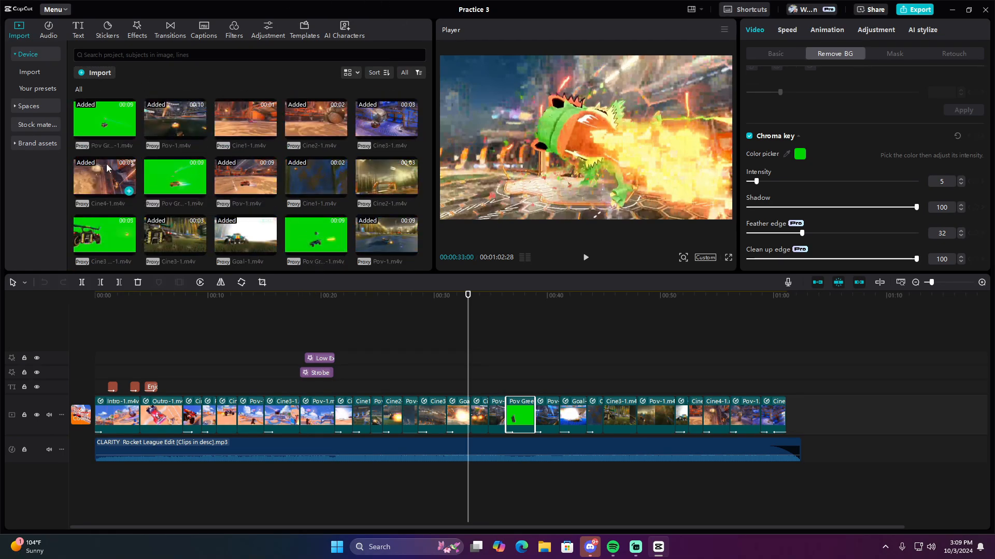
left_click(55, 9)
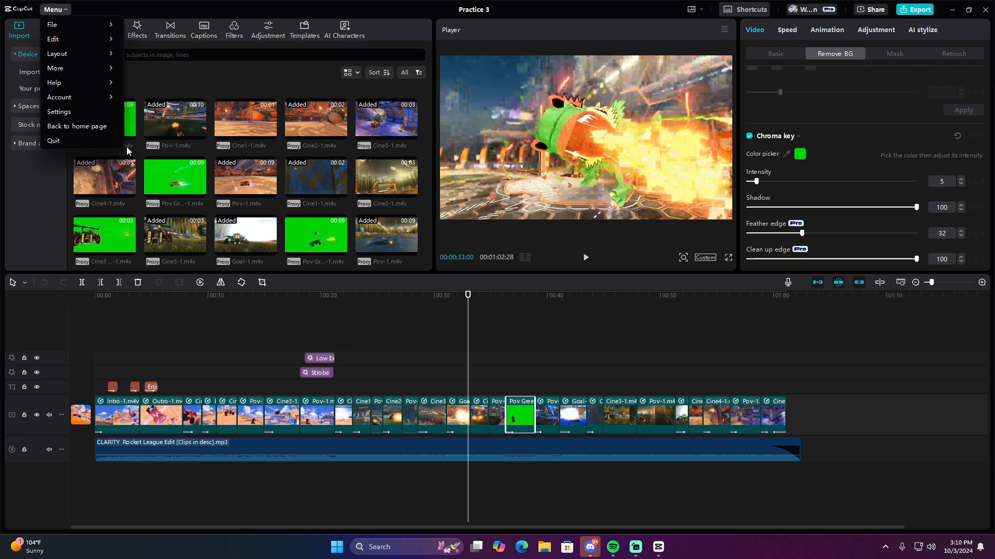
left_click(37, 186)
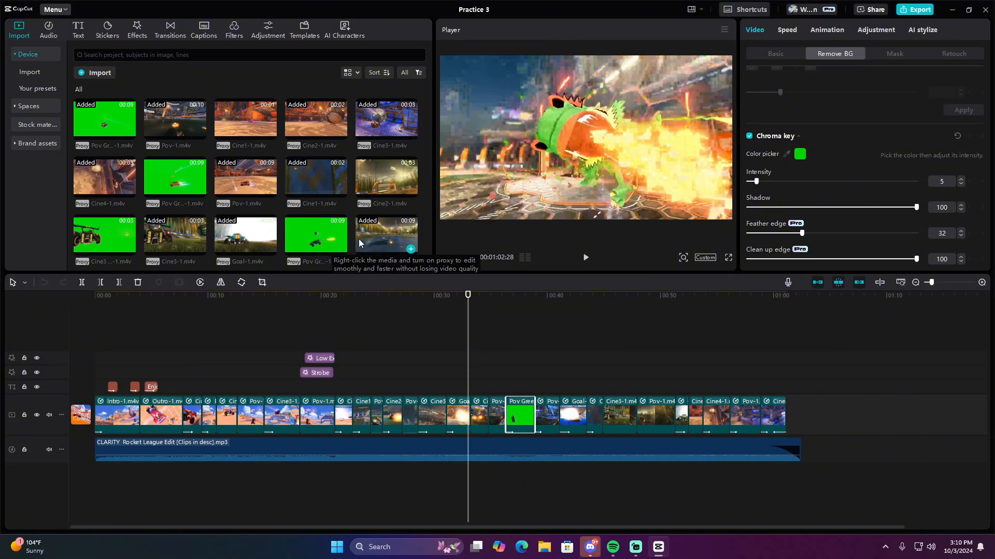
scroll(358, 240, "down", 1)
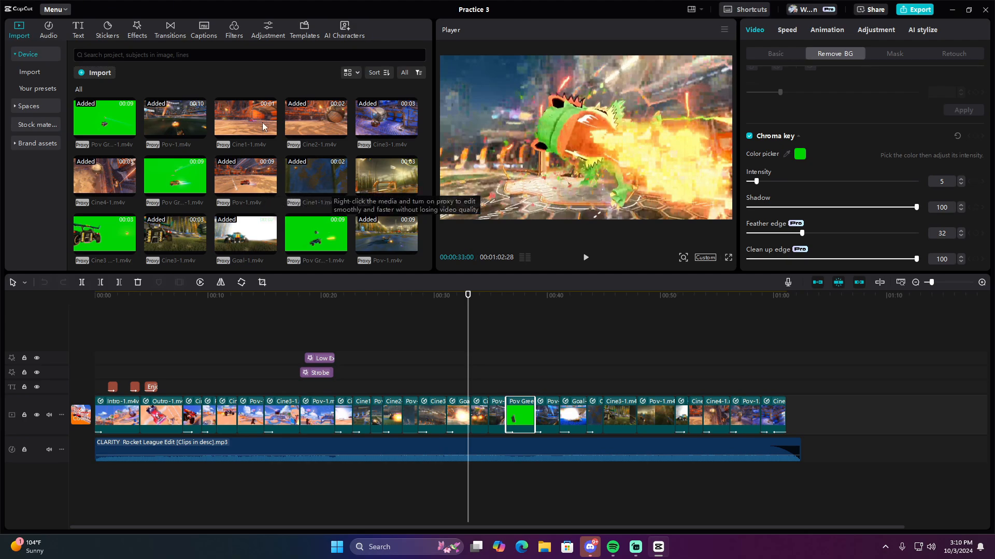
Leave Practice 3 for the project list and reopen the practice 4 project.
left_click(60, 11)
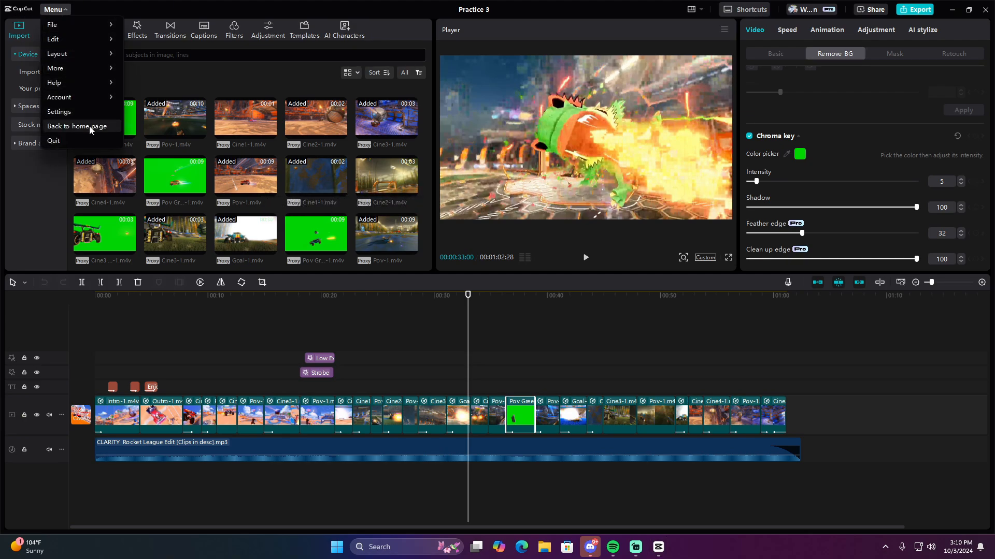
left_click(62, 140)
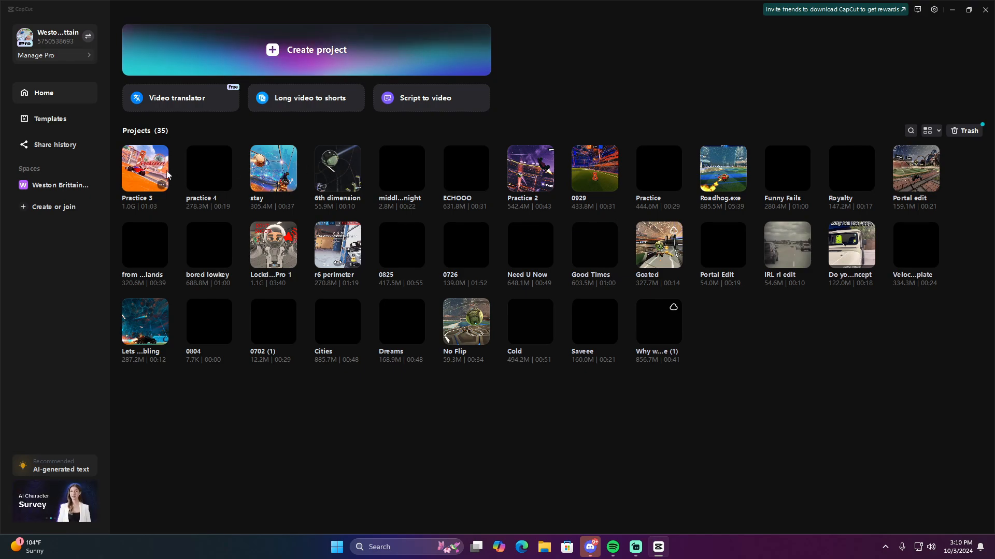
left_click(203, 176)
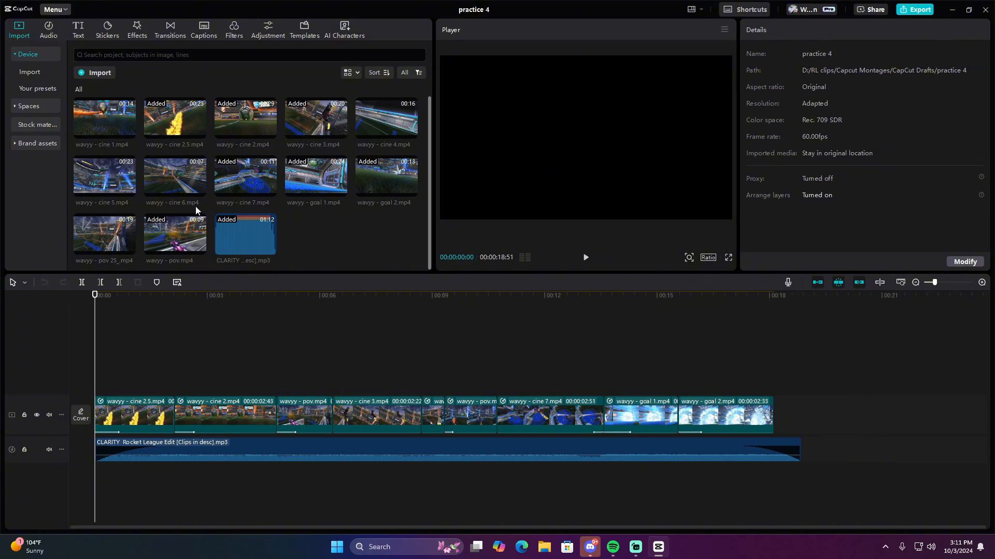
Move the playhead to 00:00:01:54, review the export settings for practice 4, and close them without exporting.
left_click_drag(123, 296, 166, 298)
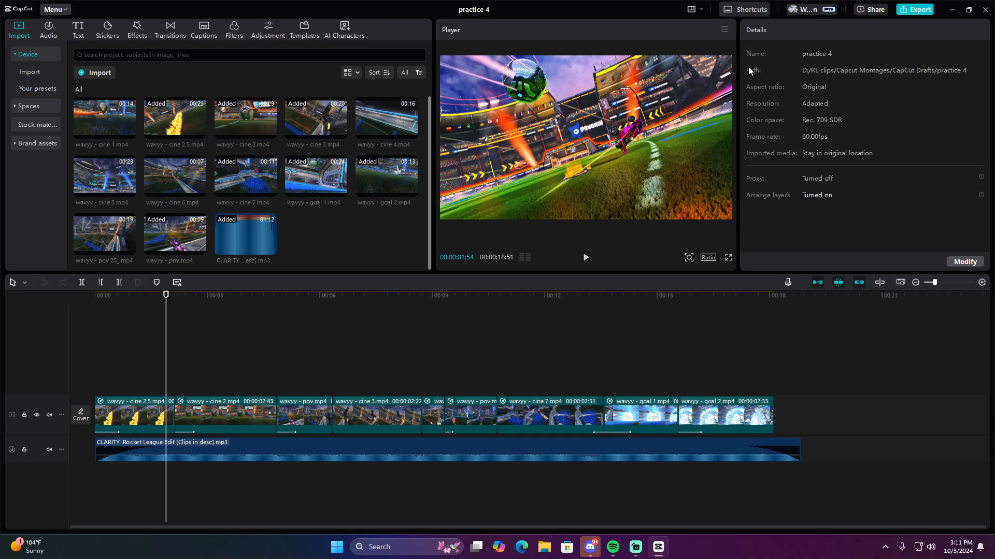
left_click(915, 10)
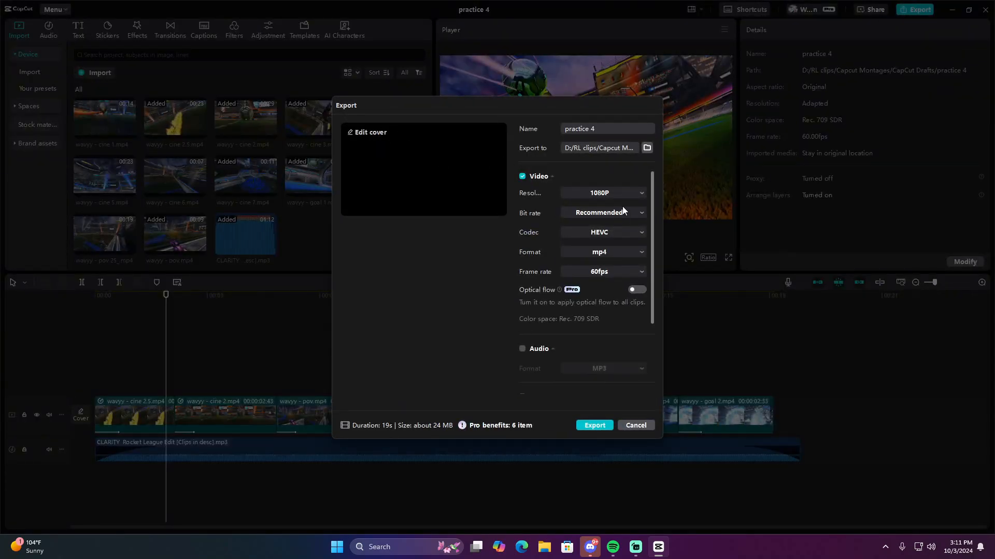
left_click(630, 425)
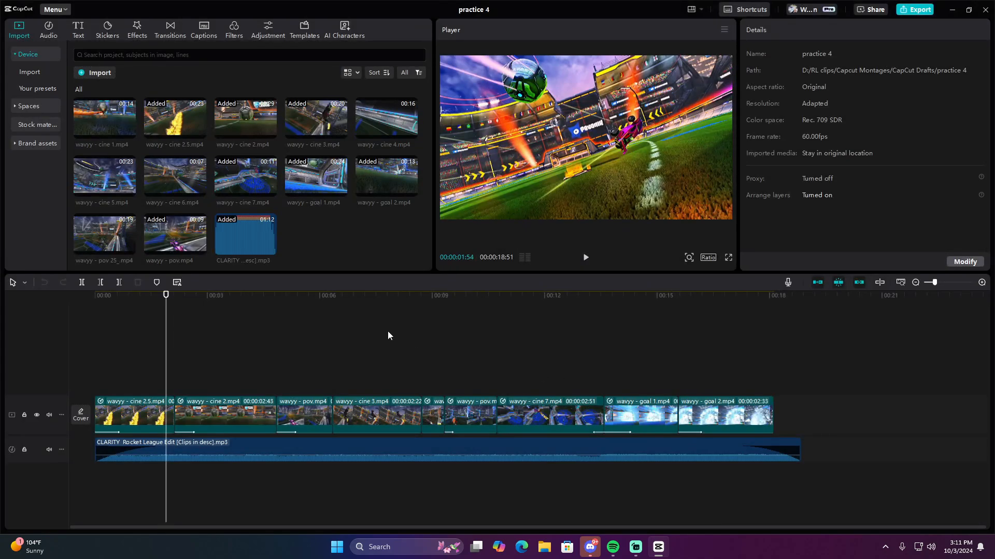
Return to the project list, look at the upload locations for the practice 4 project, and cancel the upload.
left_click(55, 10)
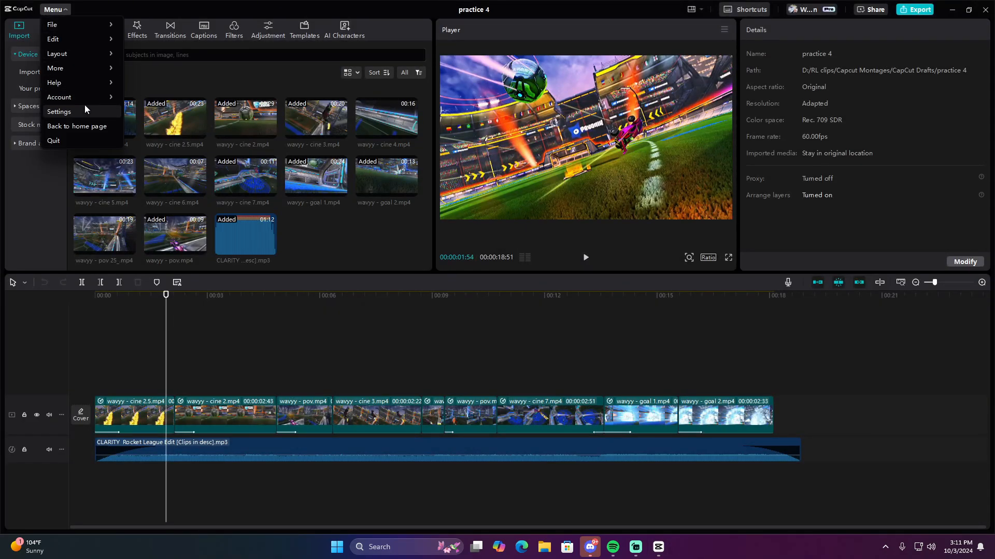
left_click(84, 126)
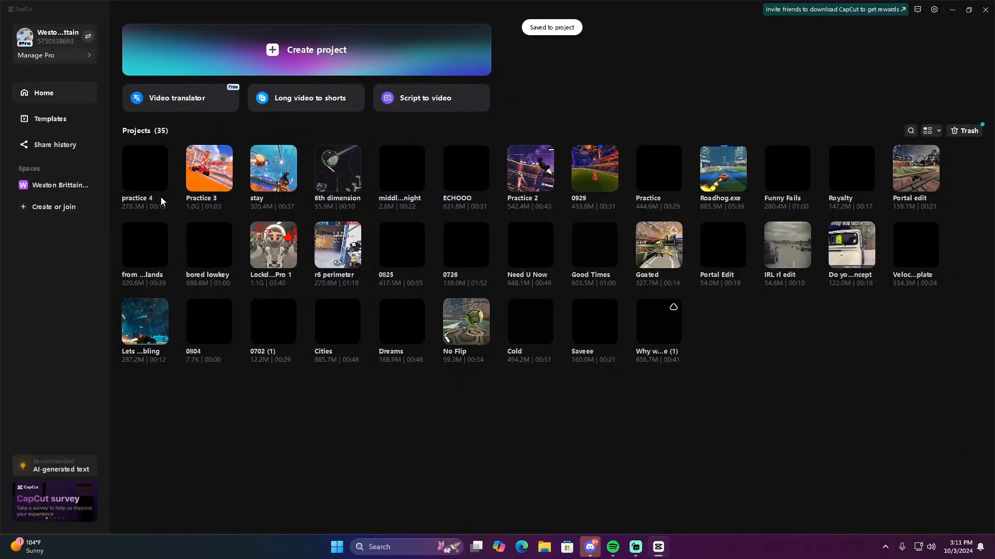
right_click(166, 191)
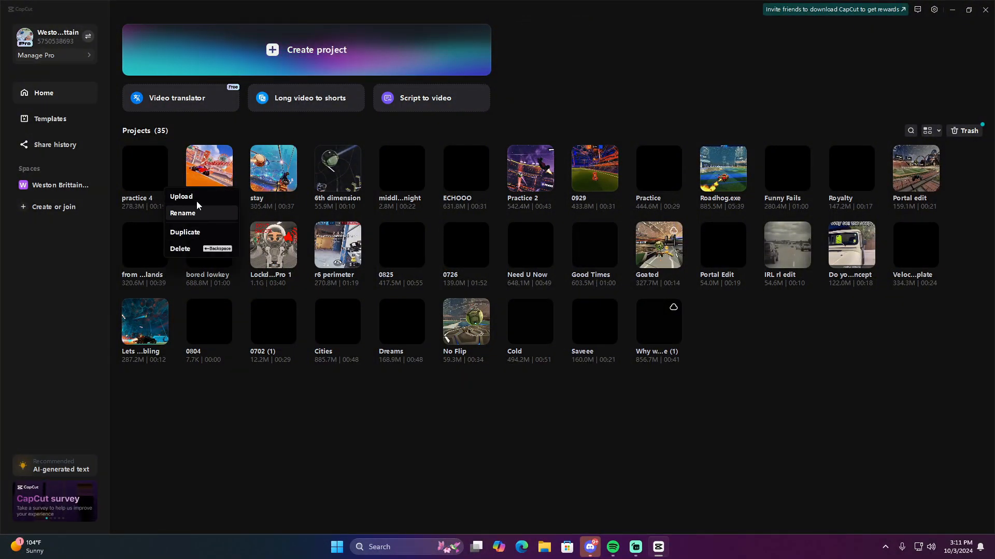
left_click(187, 197)
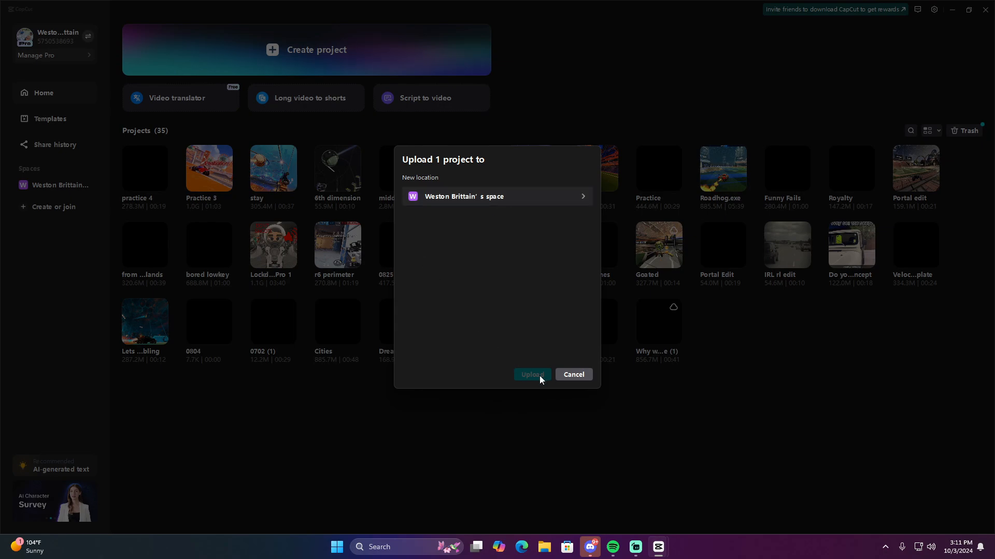
left_click(574, 374)
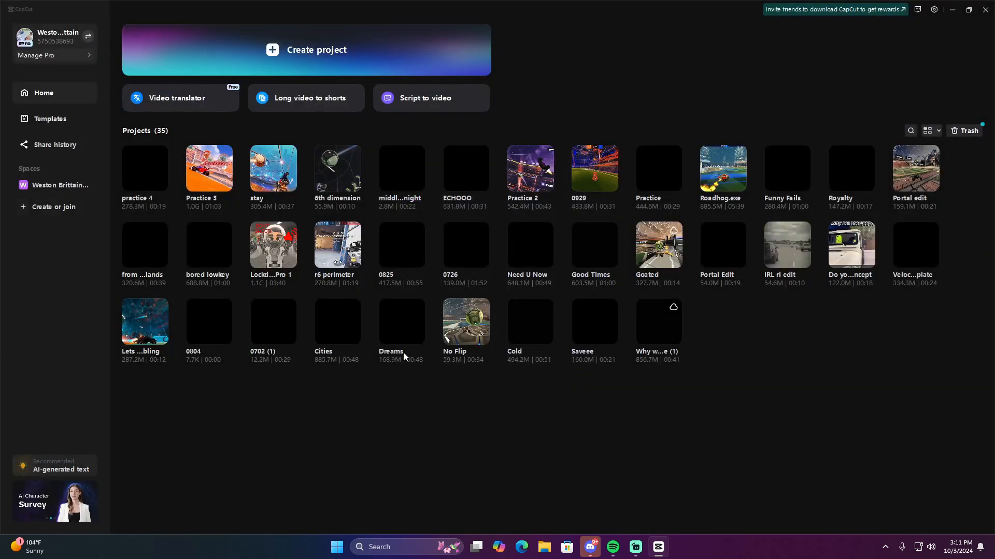